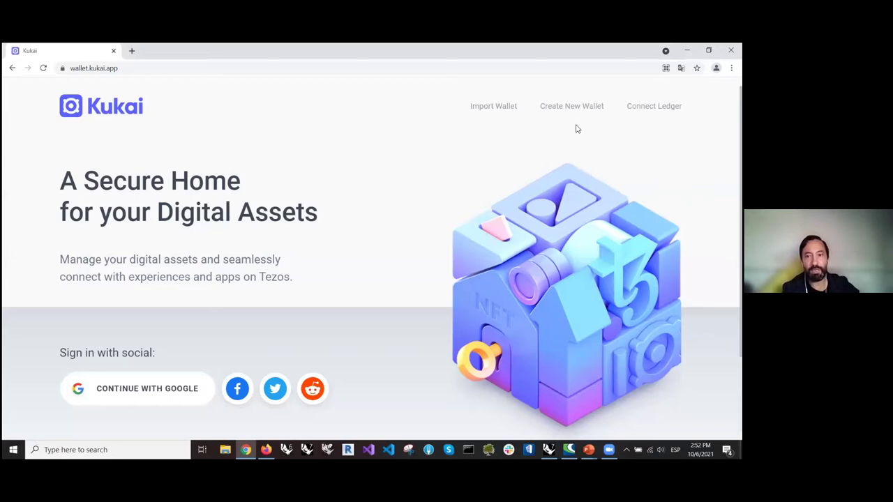
Start creating a new Kukai wallet and open a blank Notepad document alongside it.
click(574, 108)
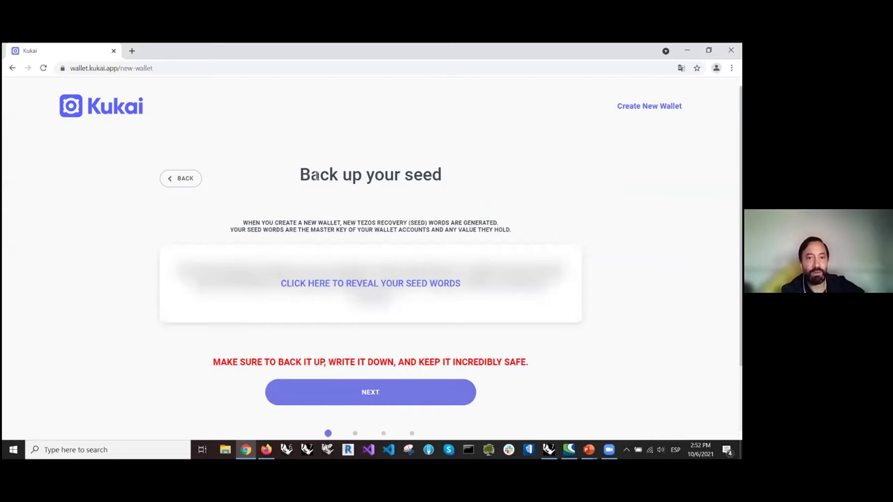
click(90, 450)
text(ote)
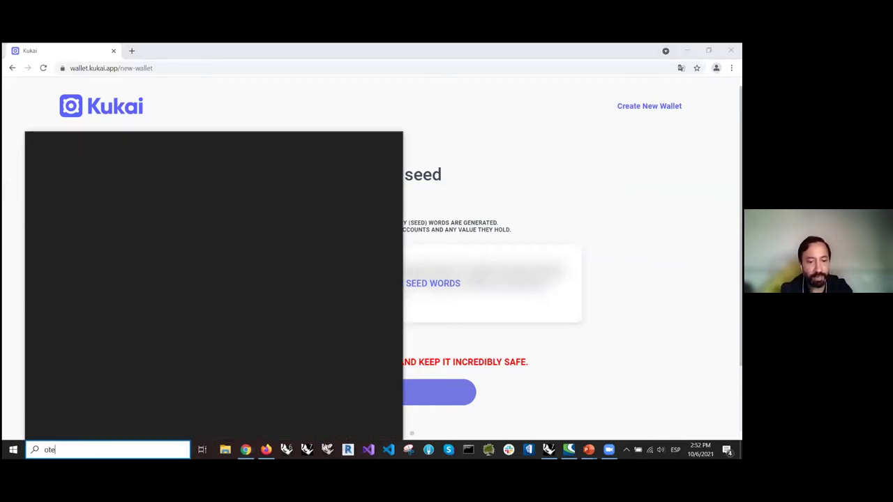
key(BackSpace)
key(BackSpace)
text(note)
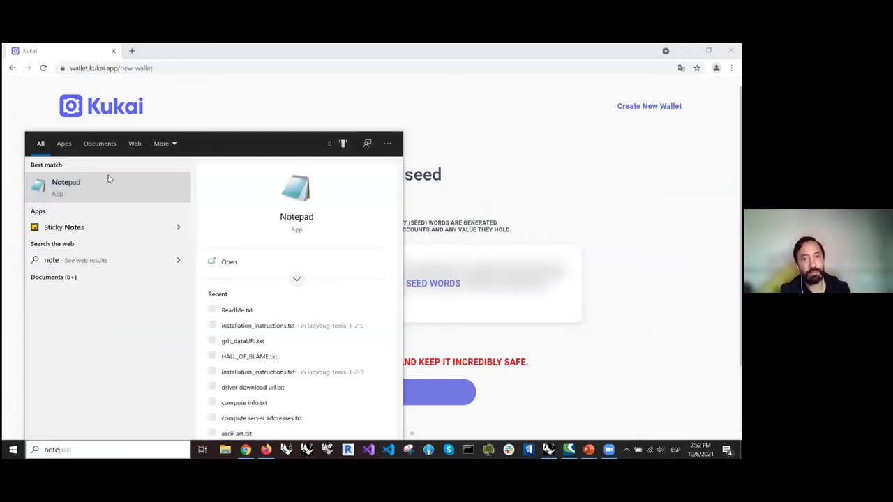
key(Return)
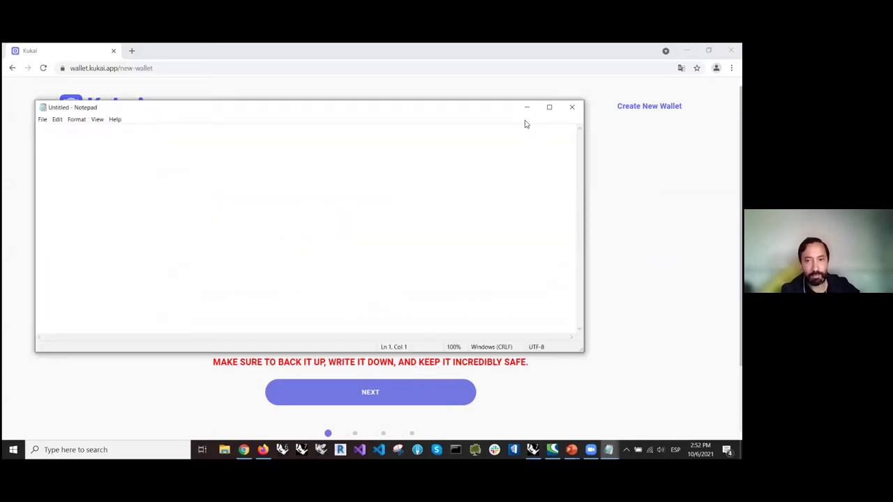
click(527, 107)
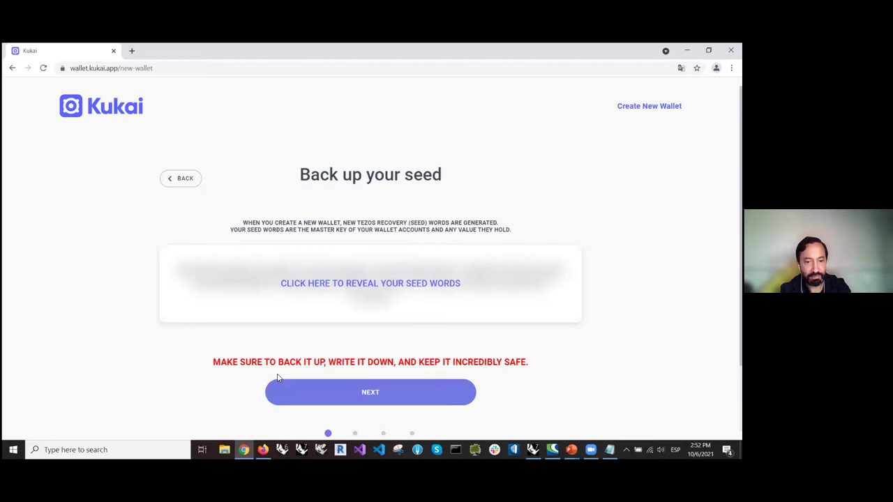
Reveal the 24 seed words, paste them into Notepad, and continue to verification.
click(429, 275)
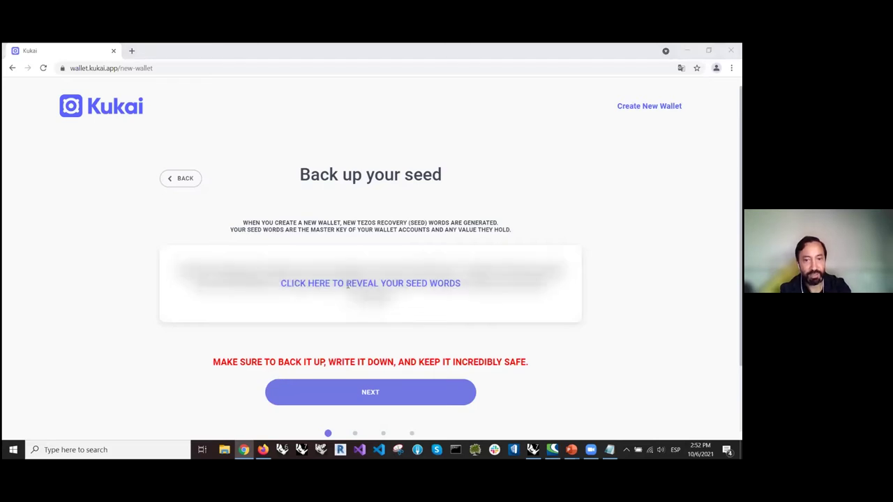
drag(390, 299, 173, 263)
key(alt+Tab)
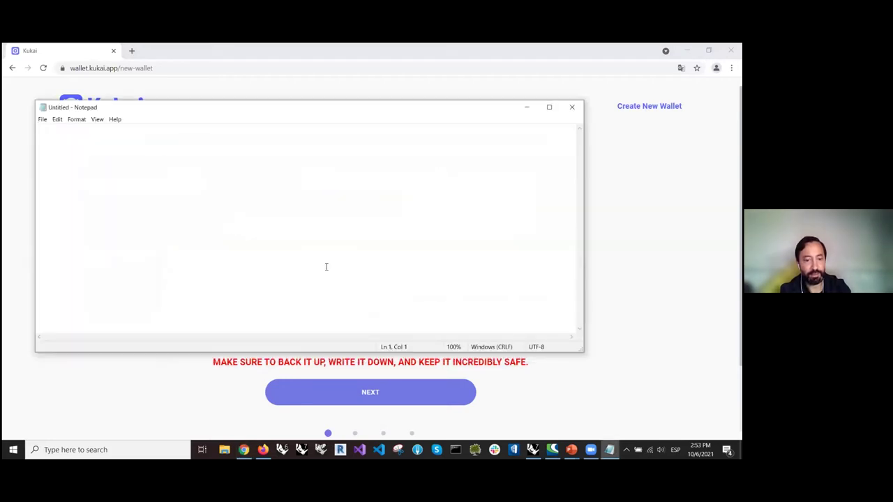
key(ctrl+v)
key(alt+Tab)
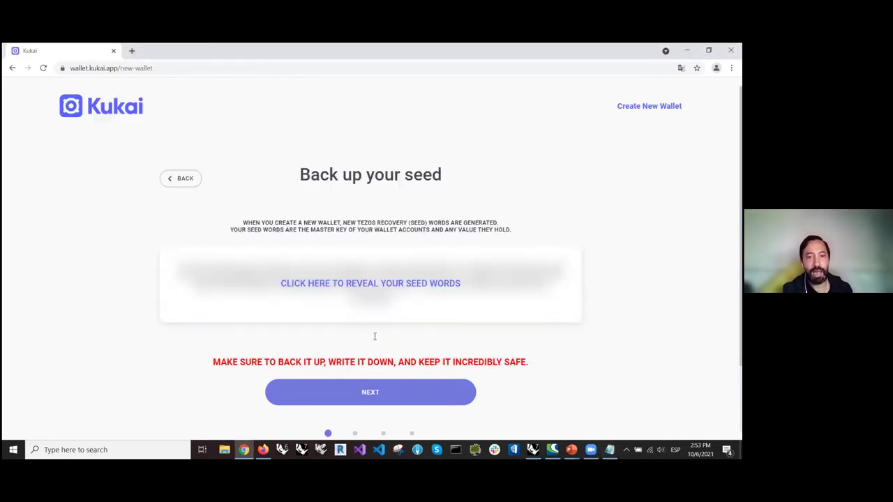
click(371, 392)
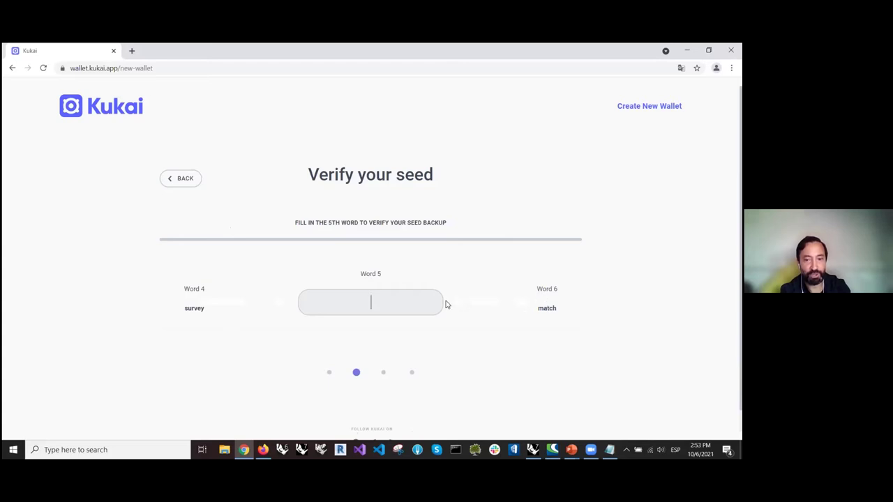
Copy the fifth seed word from the notes into the Word 5 field.
key(alt+Tab)
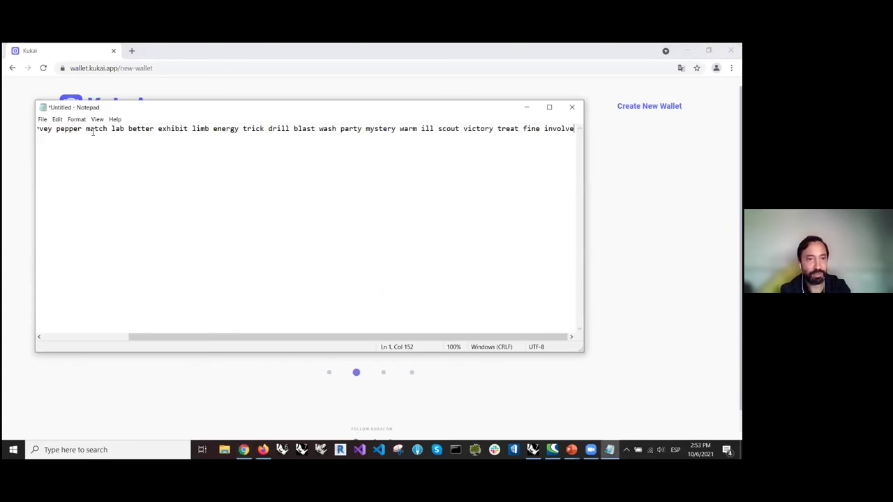
double_click(66, 130)
key(ctrl+c)
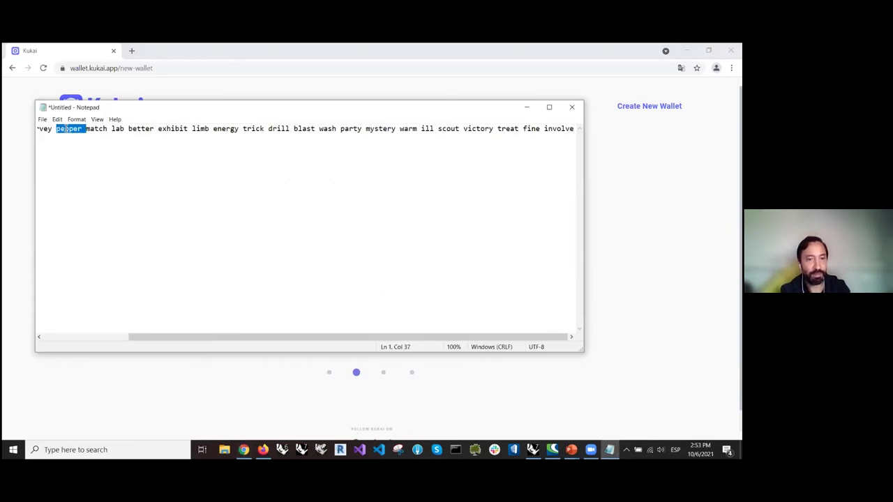
drag(121, 113, 209, 328)
click(336, 305)
key(ctrl+v)
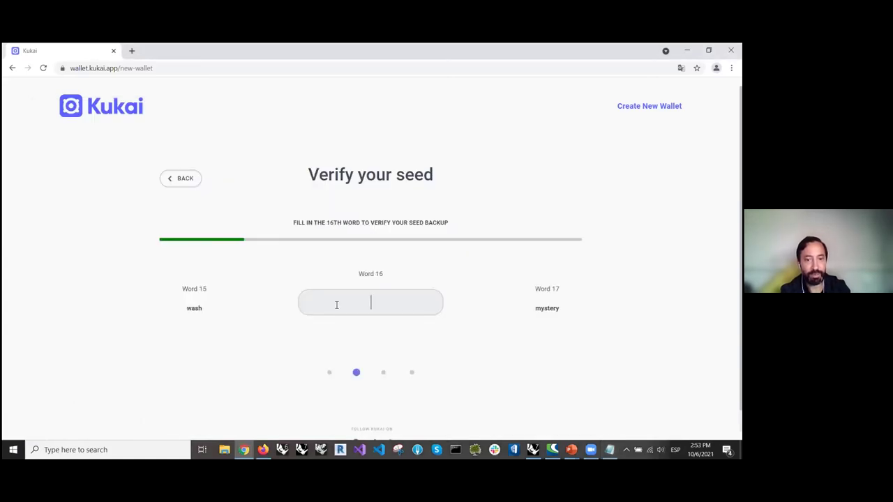
key(alt+Tab)
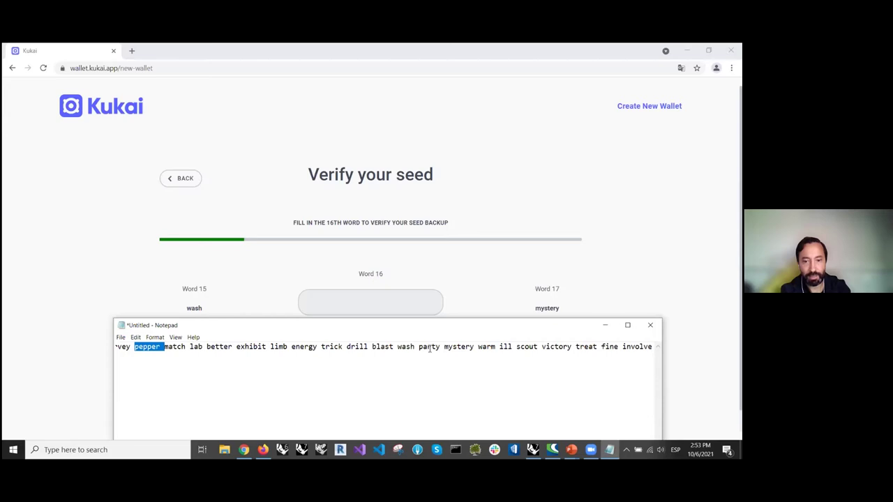
click(399, 309)
key(alt+Tab)
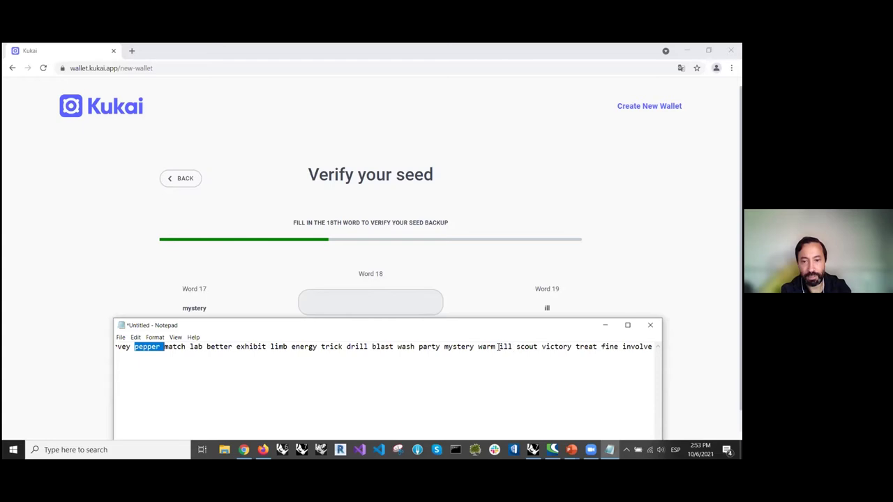
click(406, 308)
key(alt+Tab)
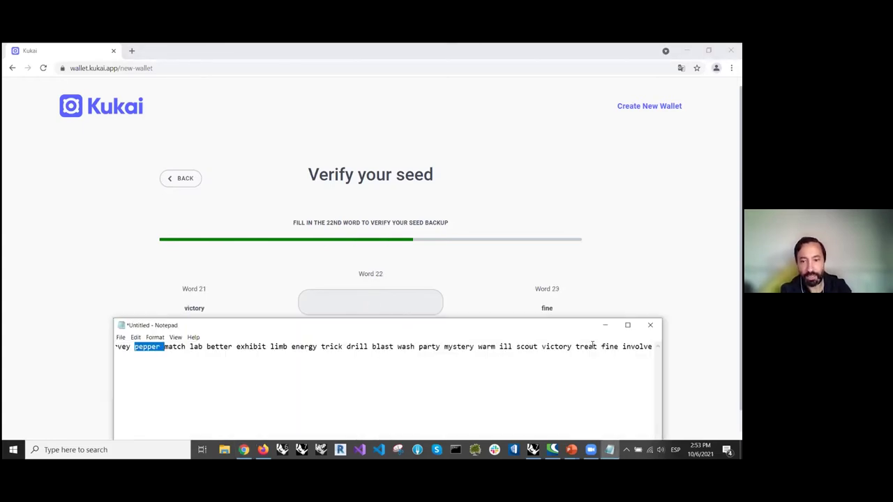
click(365, 301)
text(treat)
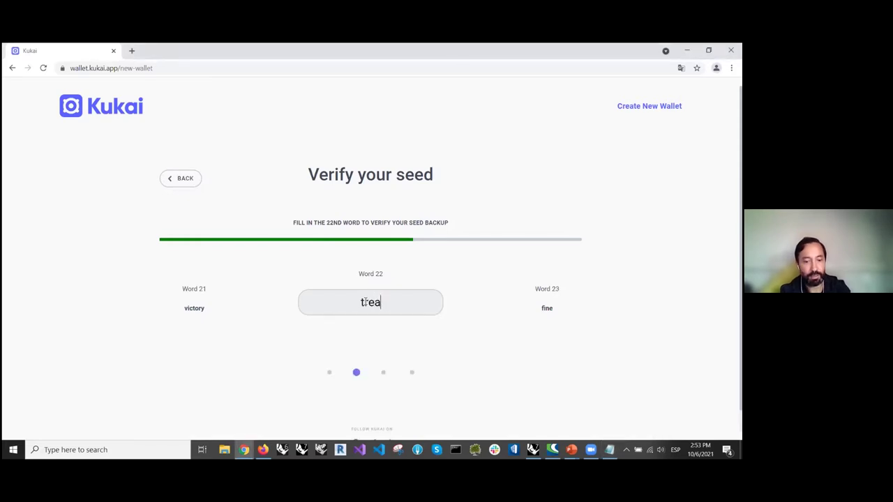
key(alt+Tab)
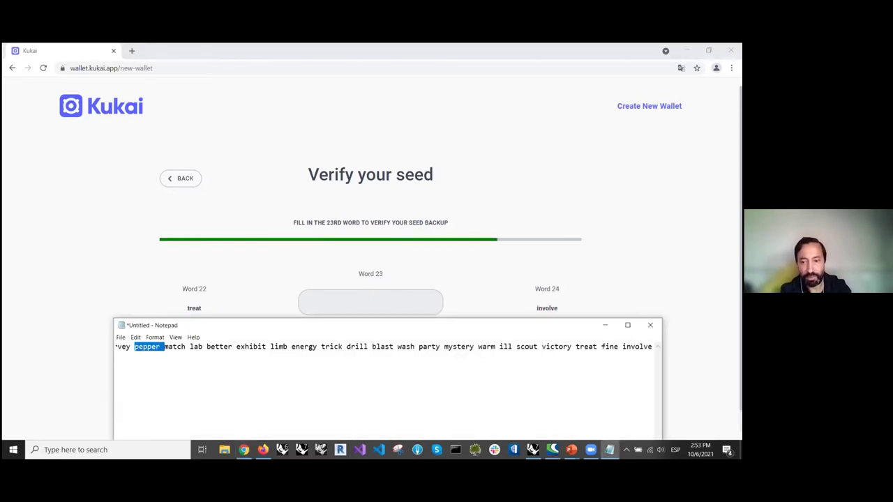
click(411, 305)
text(fin)
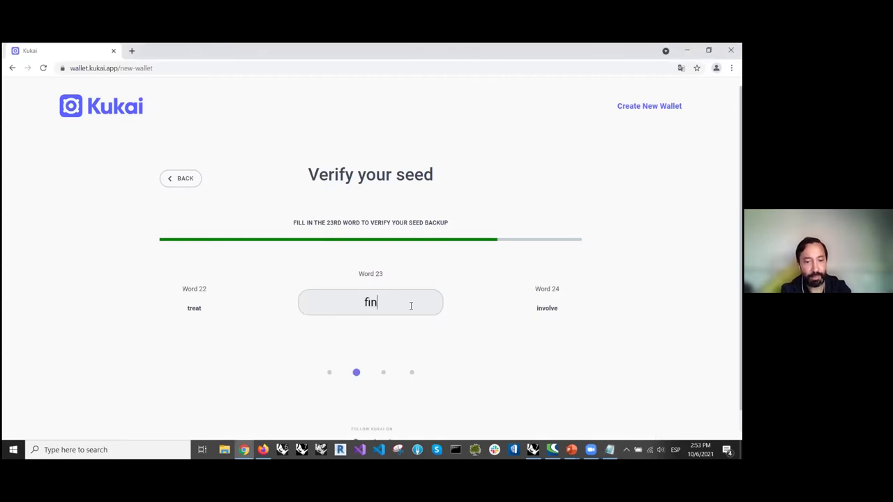
text(e)
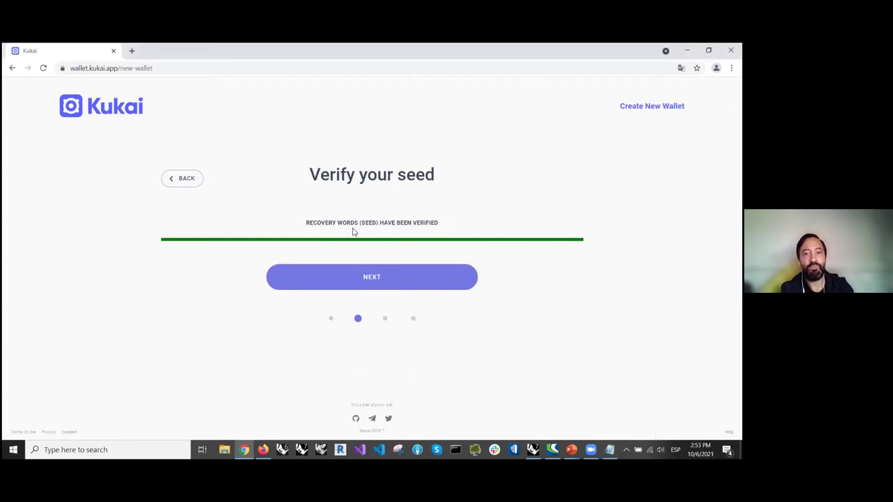
Continue from the verified seed to the password setup.
click(375, 278)
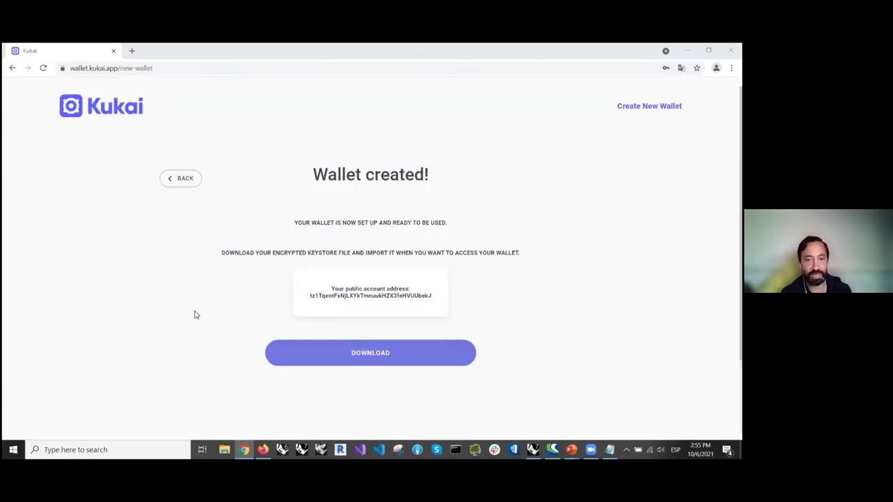
Copy the wallet's public address into Notepad on a new line after the seed words.
double_click(348, 296)
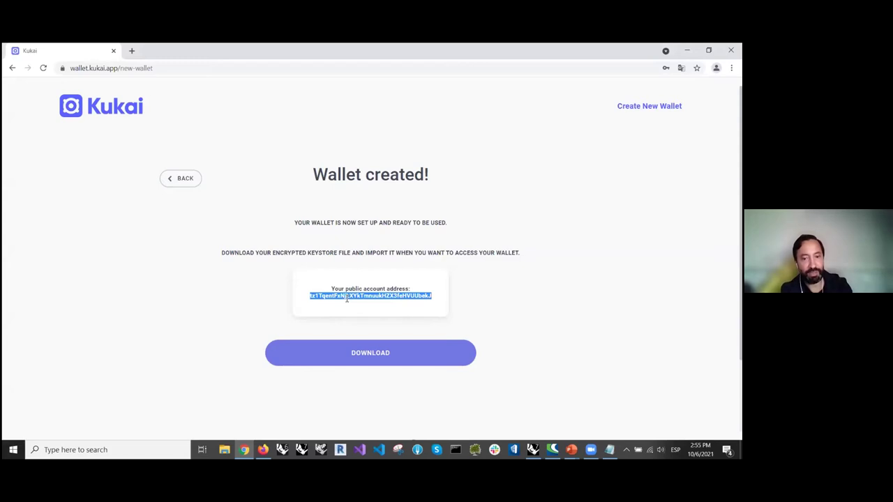
key(alt+Tab)
key(Tab)
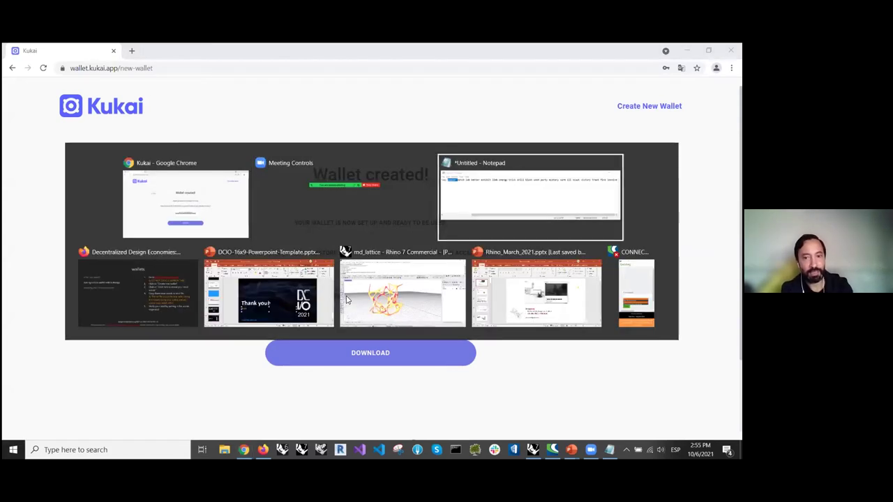
click(414, 355)
click(439, 358)
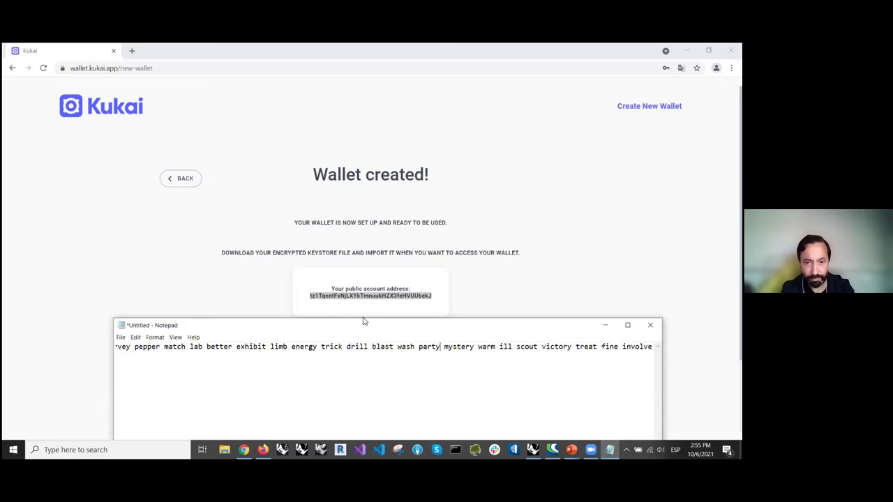
drag(363, 329, 312, 224)
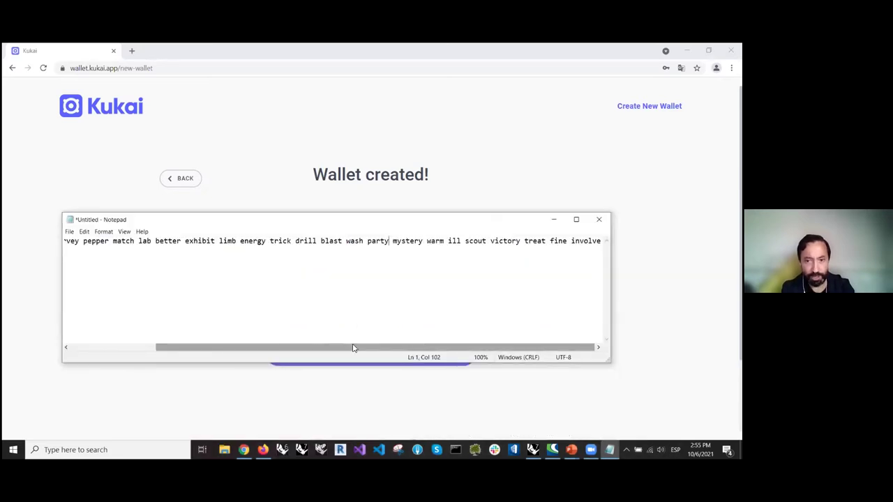
click(601, 241)
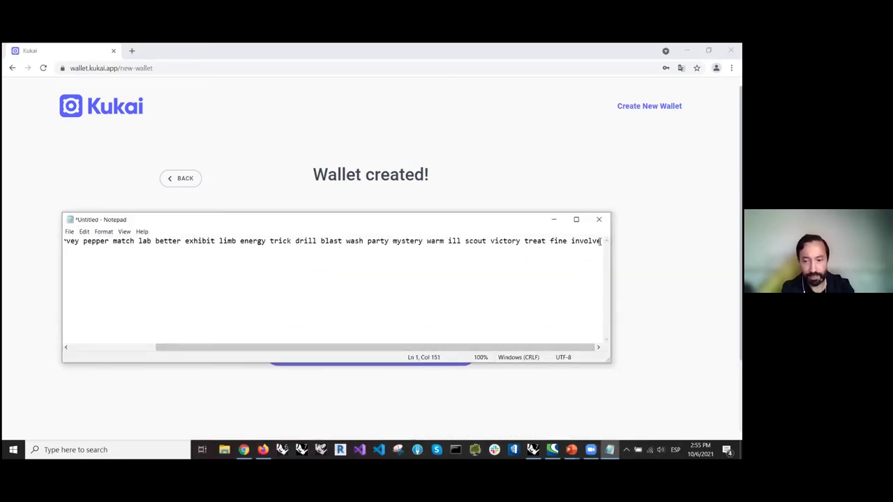
key(Return)
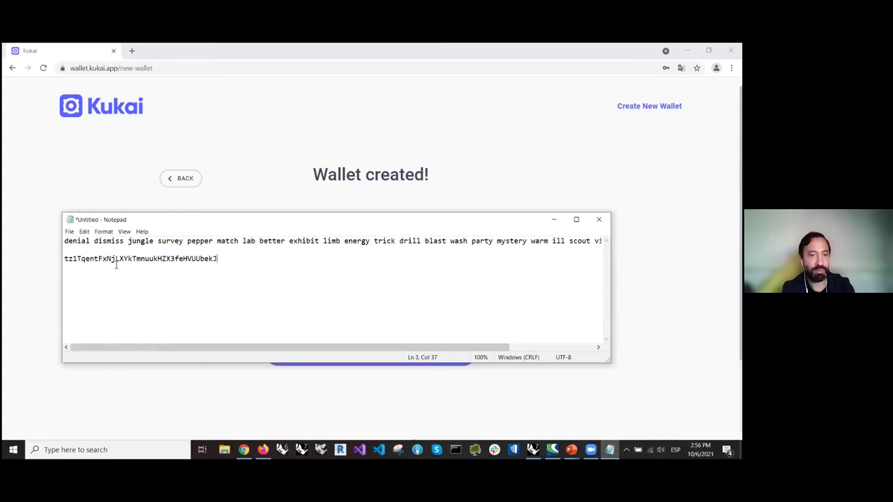
click(11, 282)
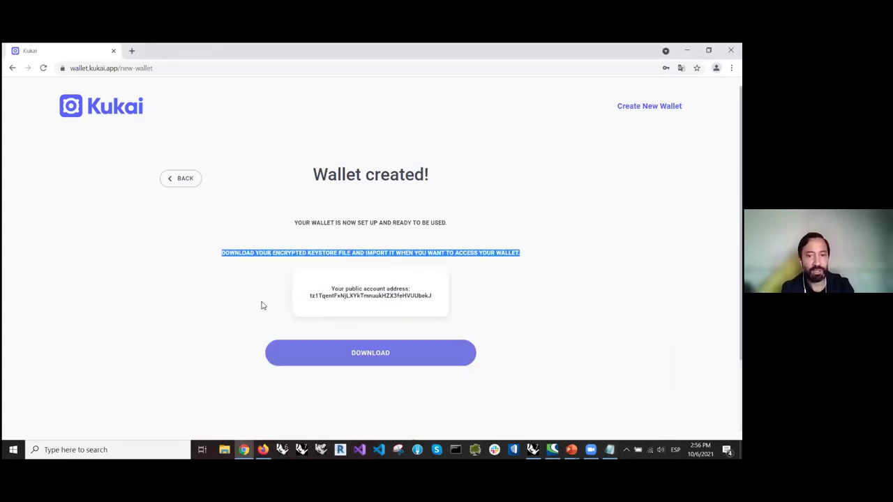
Download the hd-wallet.tez keystore file and open it from Chrome's download bar.
click(378, 355)
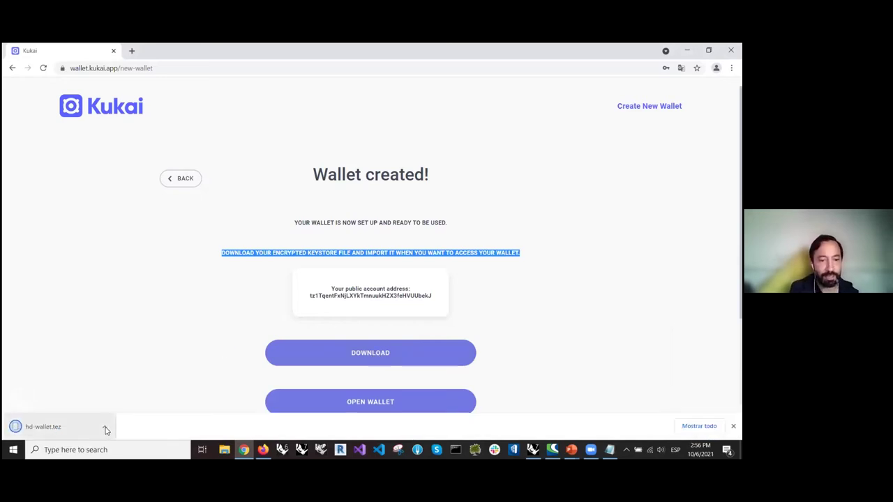
click(50, 436)
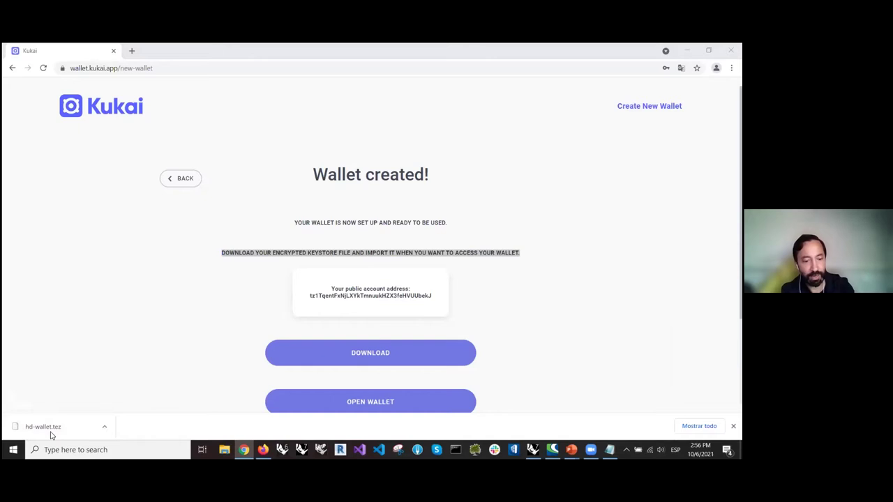
key(alt+Tab)
key(alt+Tab)
key(alt+Tab)
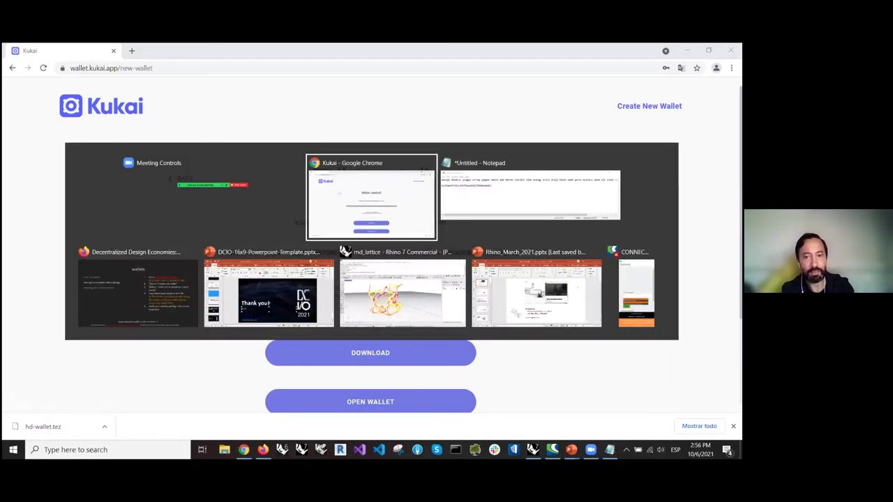
Add a '--' separator and paste the first contact's Tezos address below it.
key(Return)
key(Return)
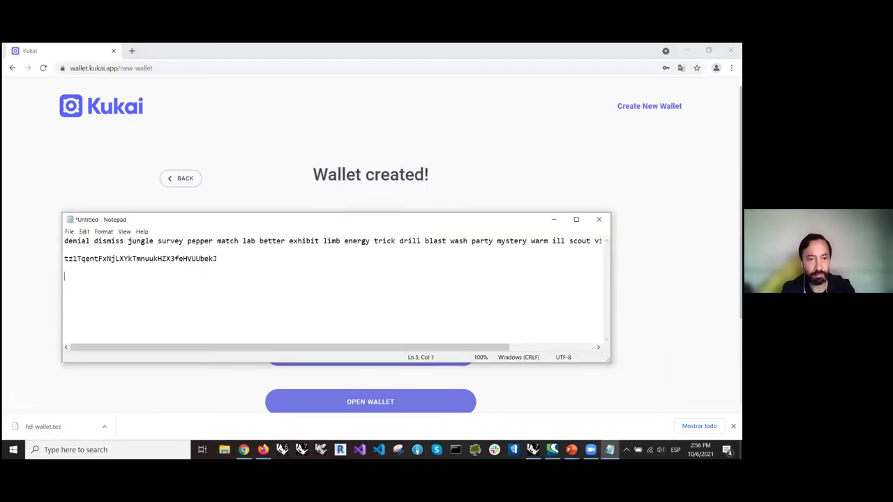
text(--)
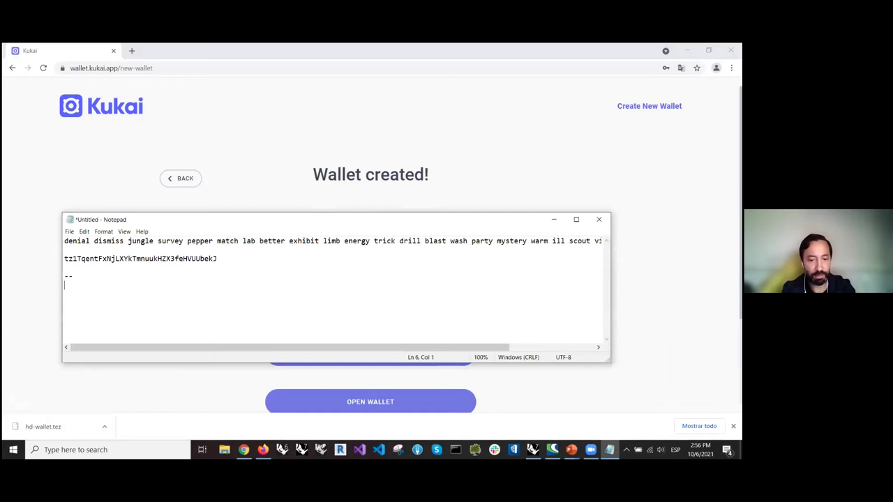
key(Return)
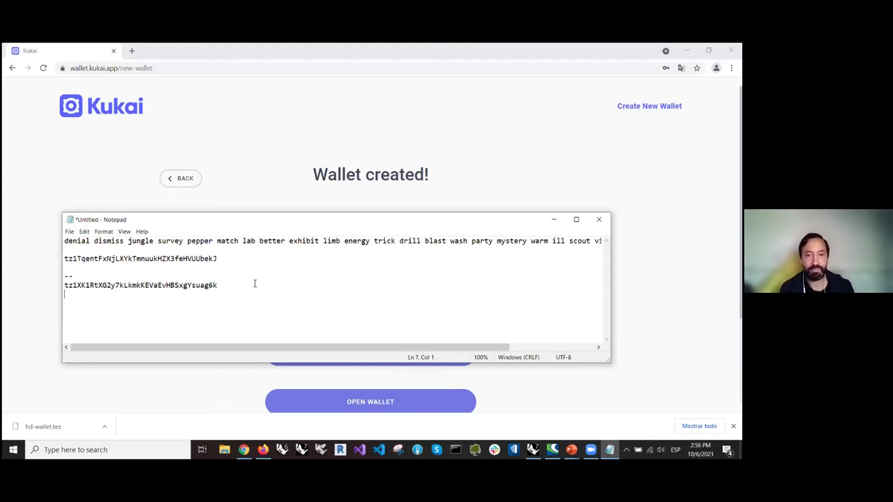
key(alt+Tab)
click(42, 202)
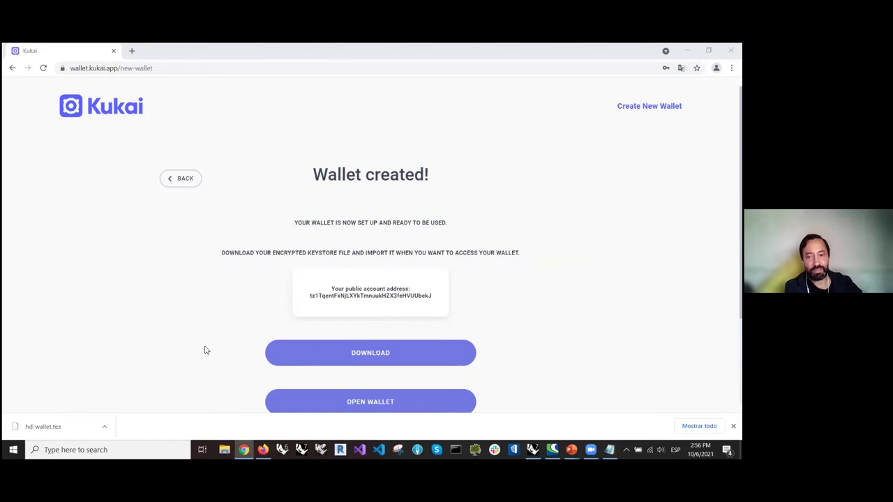
Paste the second contact address and add the names 'greg' and 'paul'.
double_click(375, 294)
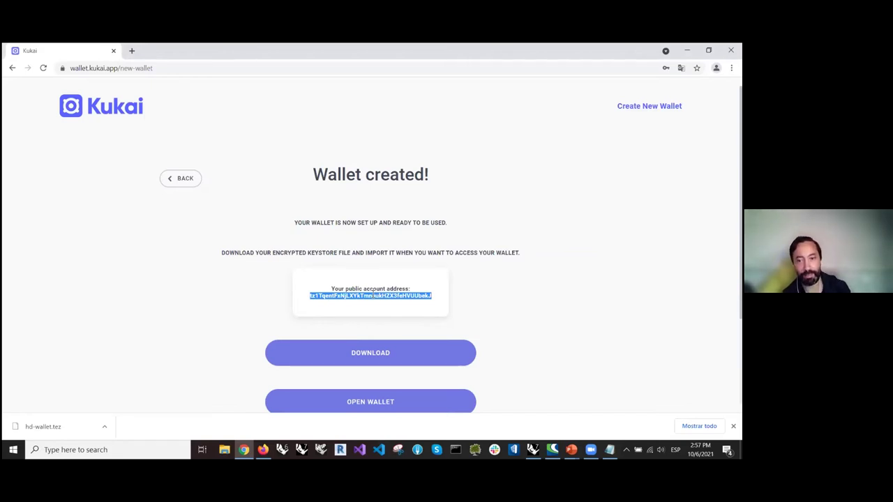
key(alt+Tab)
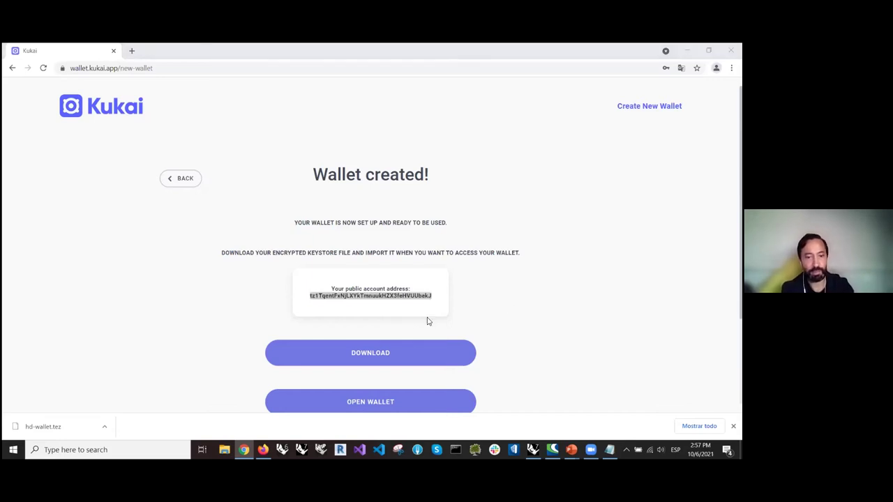
key(alt+Tab)
key(alt+Tab)
key(Tab)
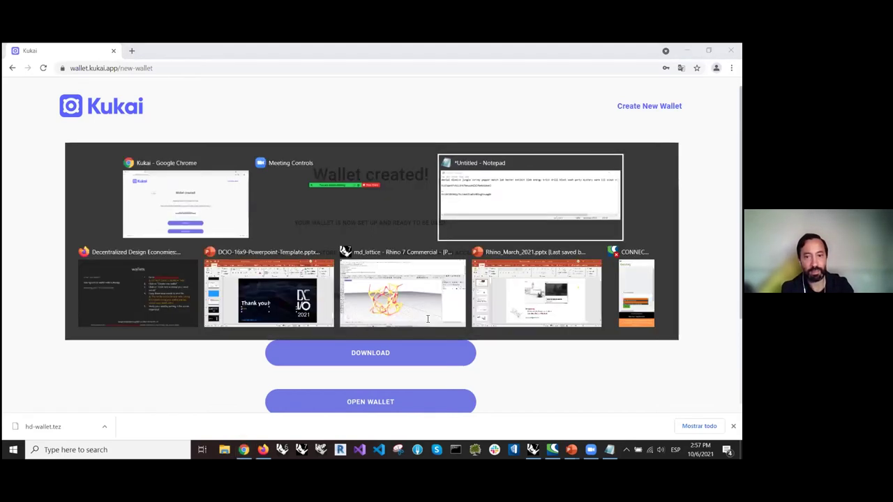
key(Return)
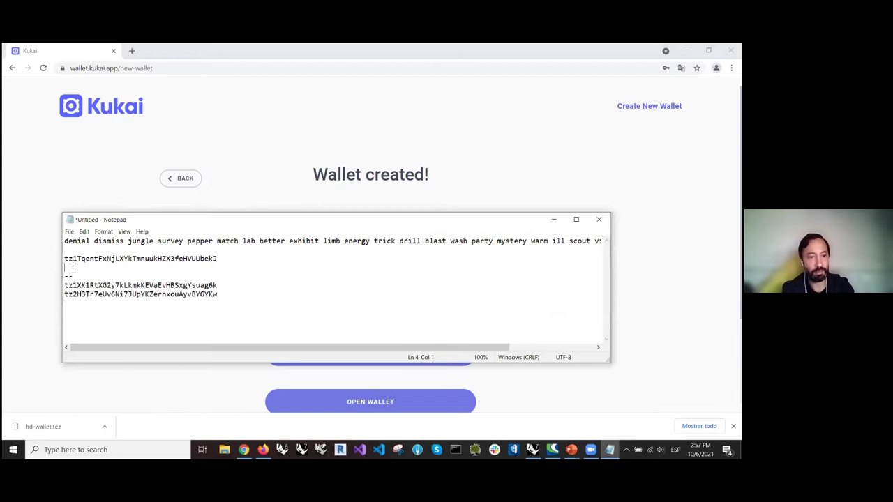
key(Return)
text(greg)
key(Return)
text(paul)
Paste the third and fourth contact addresses and add the names 'cooper' and 'carlos'.
click(224, 312)
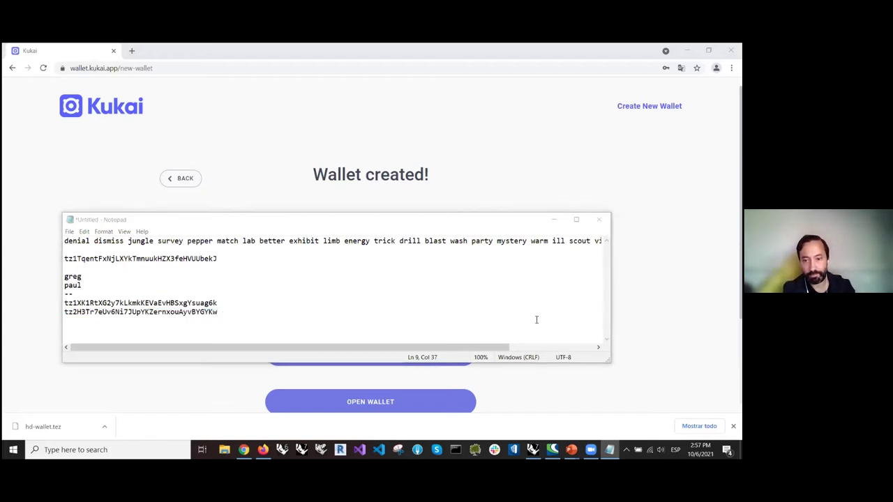
click(244, 313)
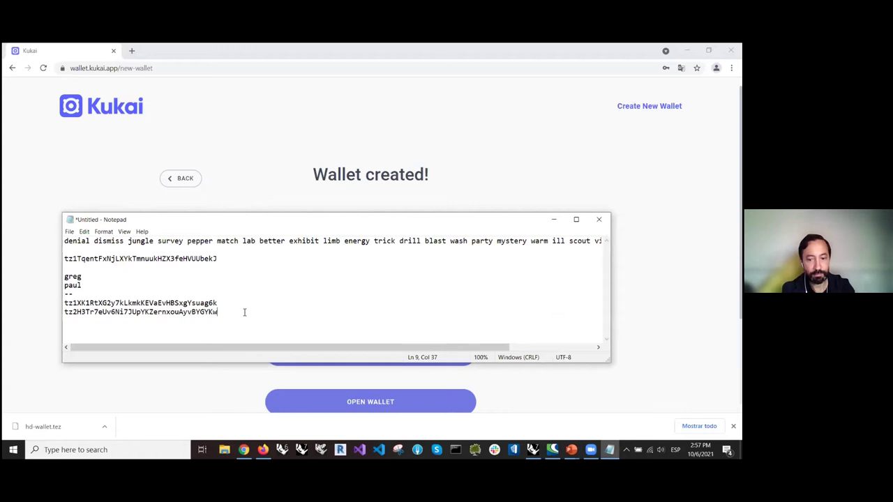
key(Return)
click(109, 288)
key(Return)
text(cooper)
click(228, 328)
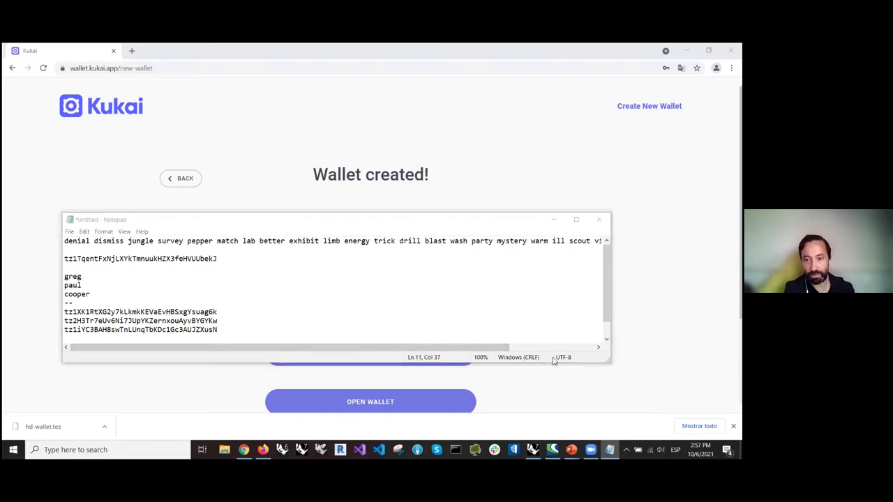
click(254, 333)
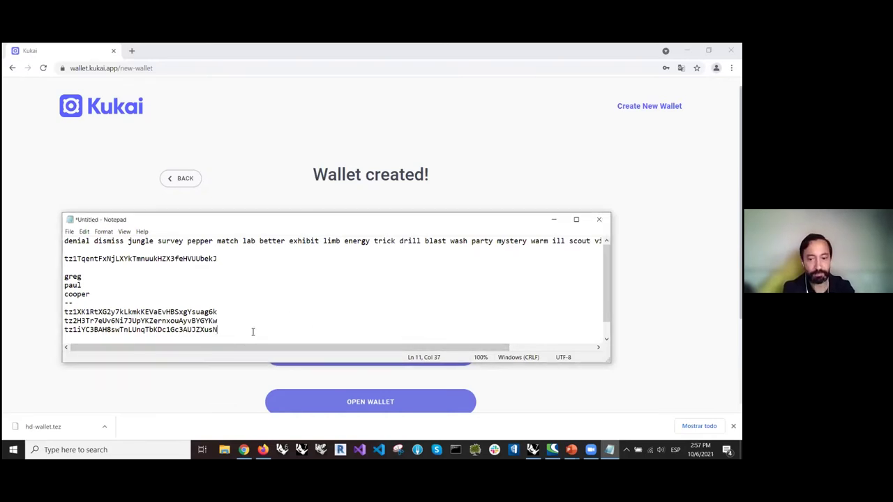
key(Return)
key(Return)
click(99, 287)
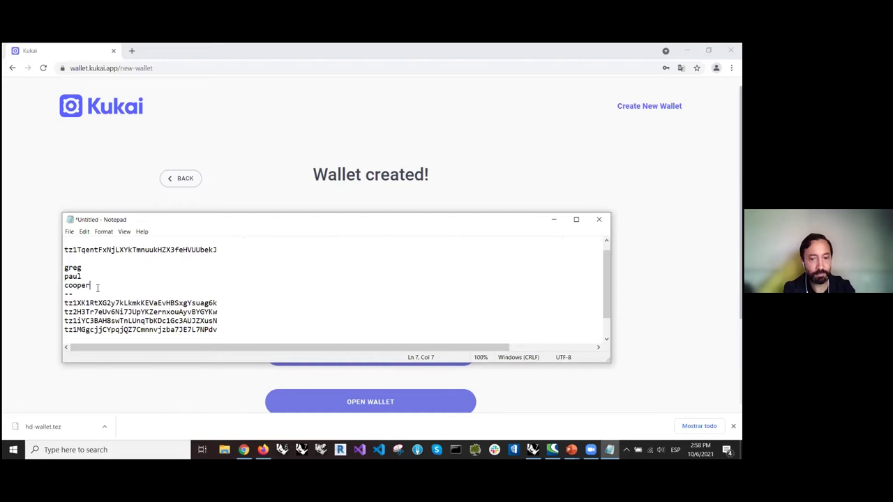
key(Return)
text(carlos)
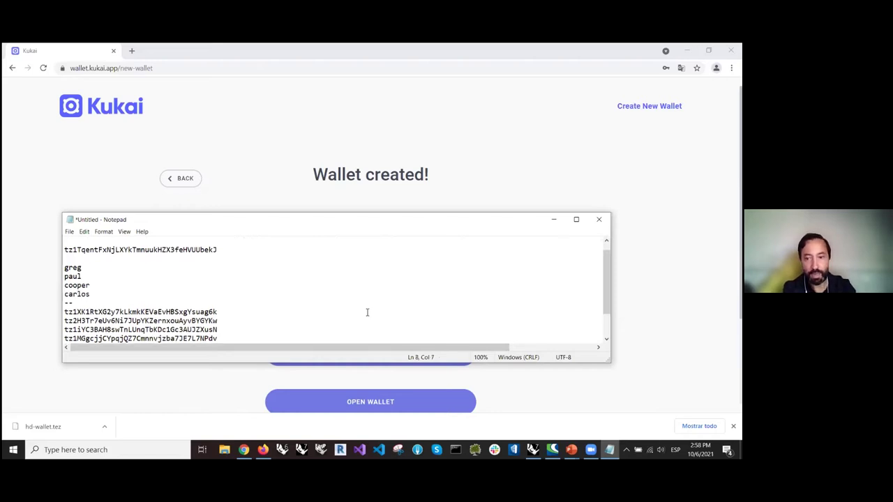
Enlarge the notes window and paste the fifth contact's Tezos address.
click(228, 336)
drag(227, 337, 64, 268)
drag(273, 219, 245, 142)
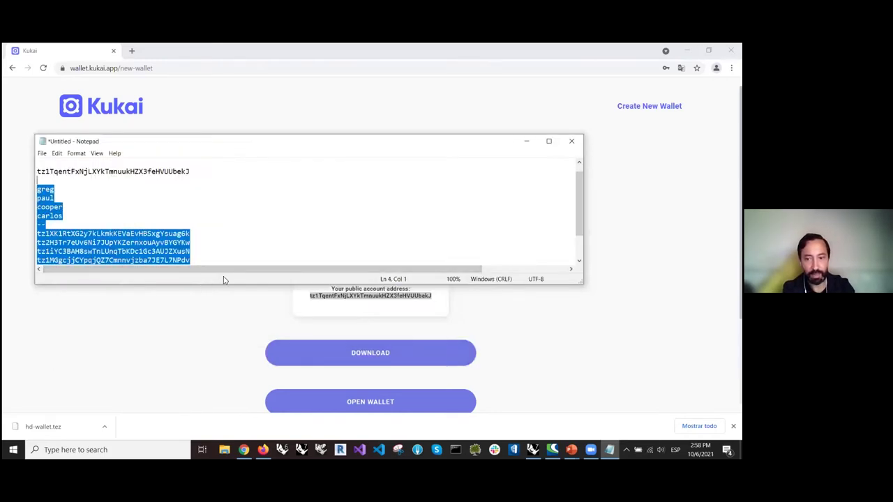
click(421, 310)
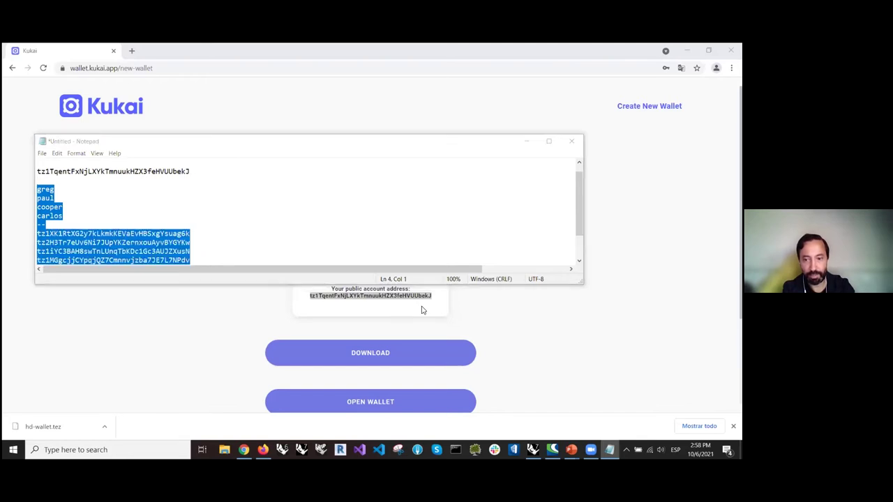
click(217, 258)
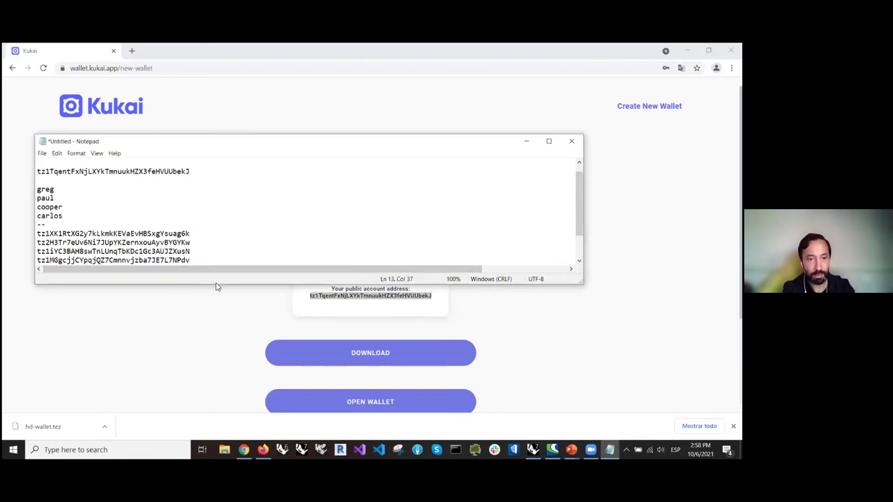
drag(216, 286, 216, 303)
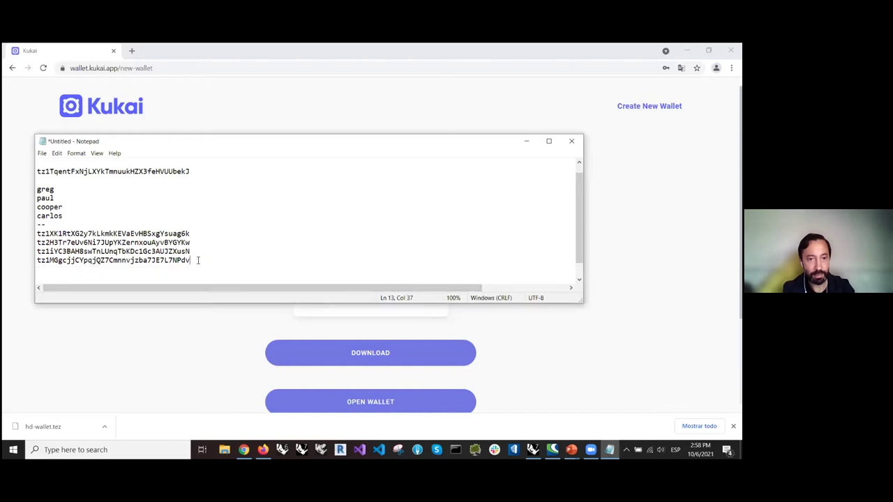
key(Return)
key(Return)
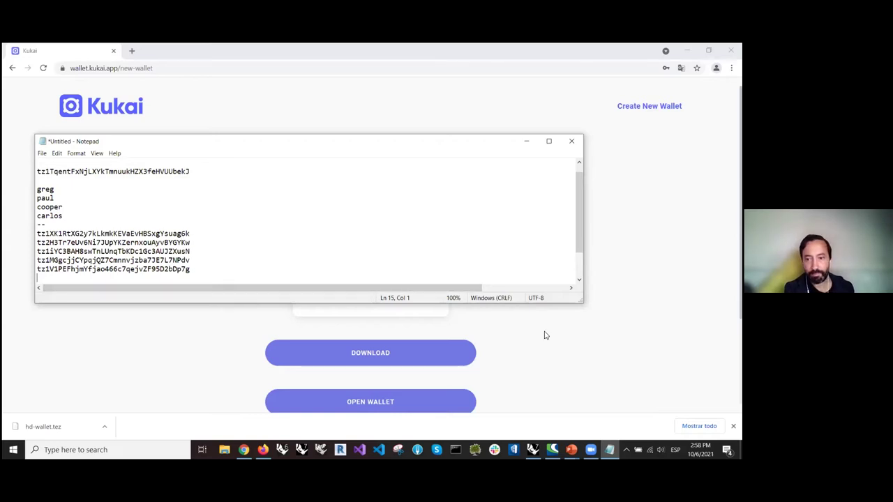
scroll(546, 335, up, 1)
scroll(546, 335, down, 2)
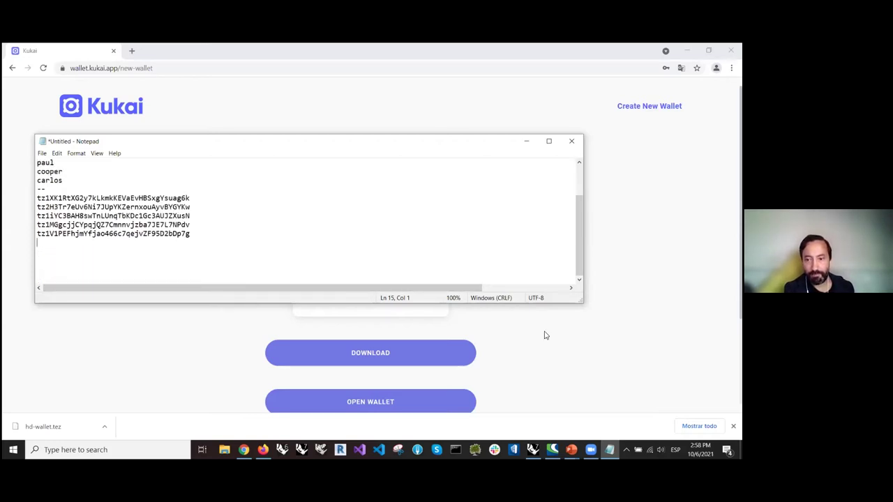
Save the notes to the Desktop as dcio_tez_wa.txt.
click(451, 333)
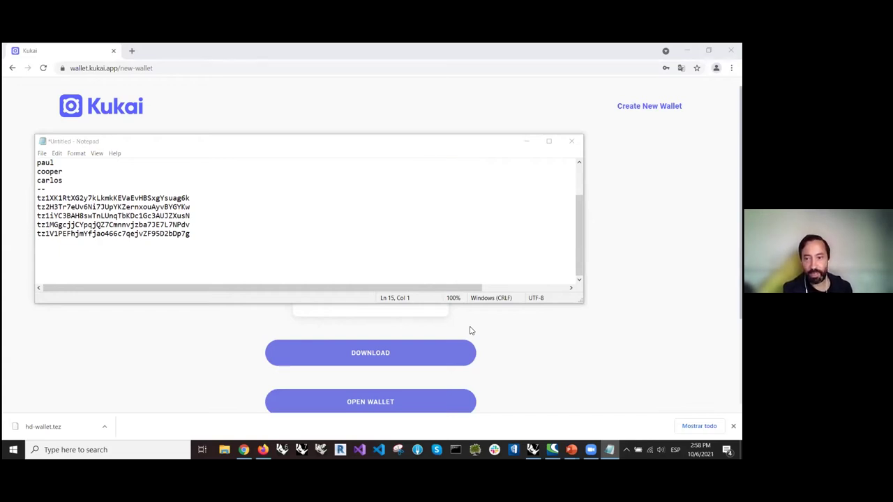
double_click(432, 231)
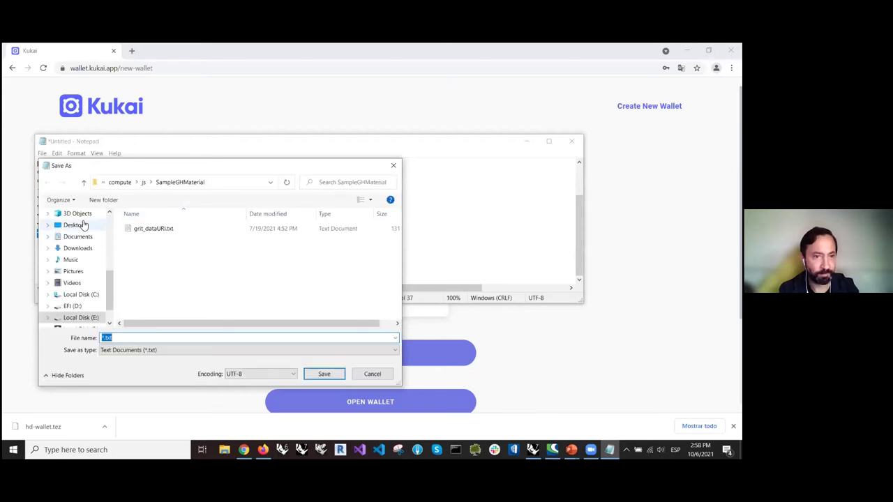
click(81, 228)
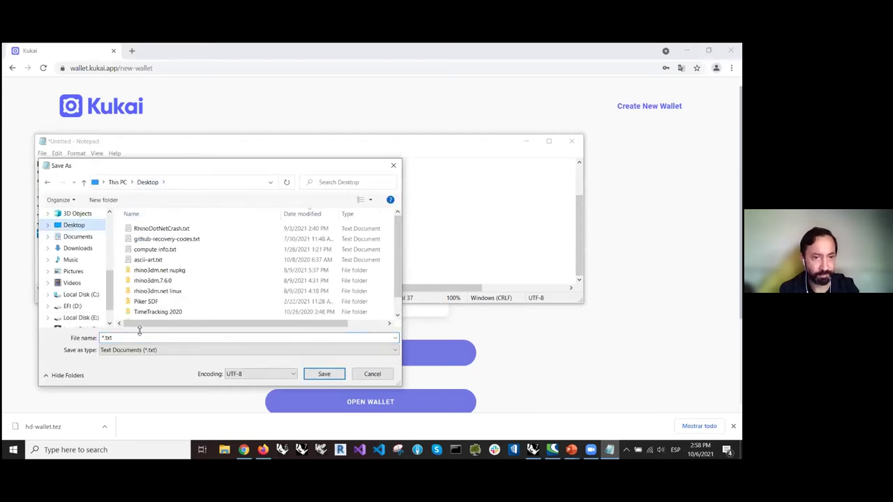
click(108, 337)
drag(106, 338, 100, 339)
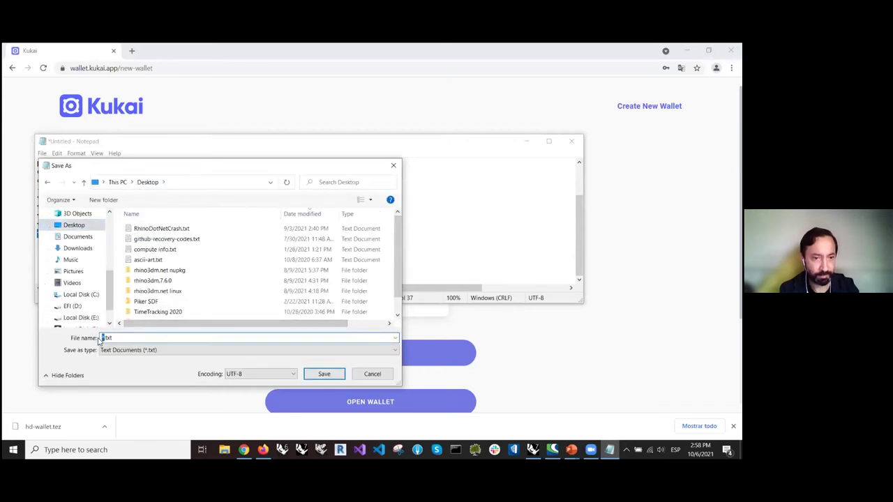
text(dcio_tez_wa)
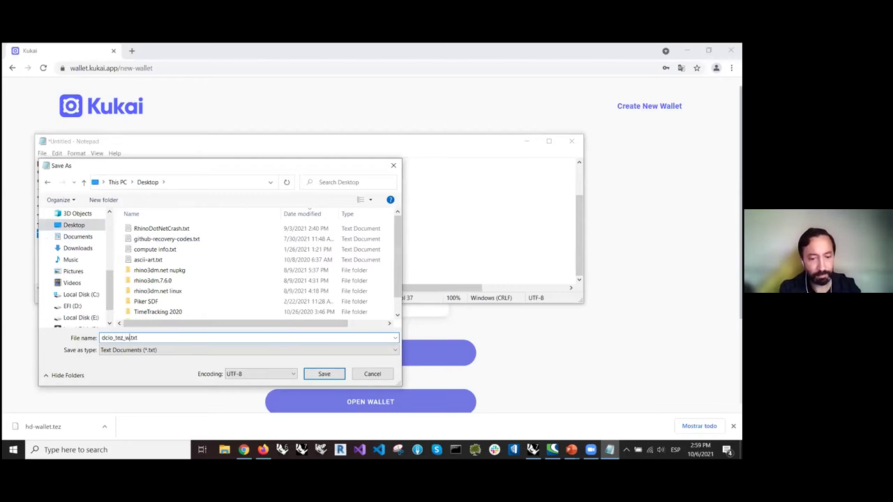
key(Return)
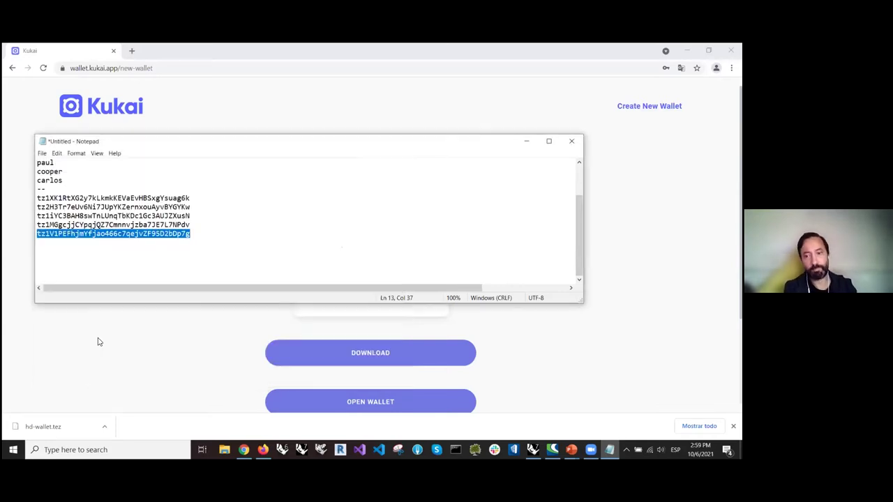
click(155, 342)
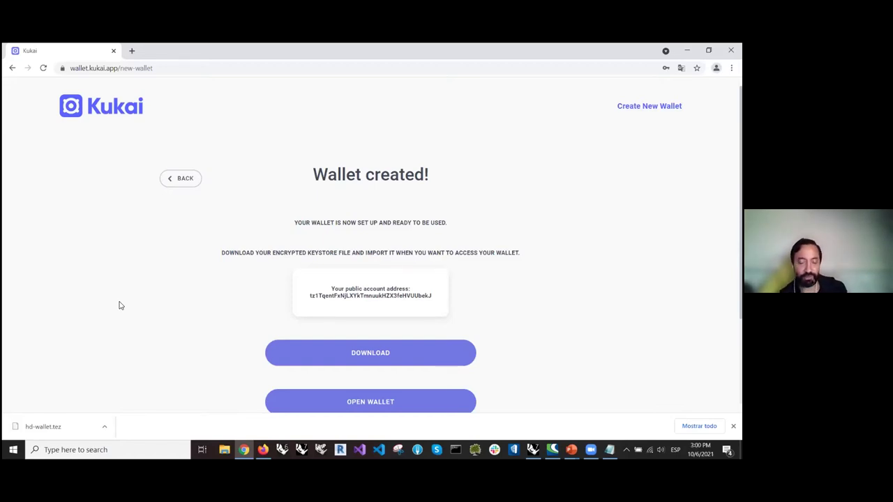
Open the new wallet's dashboard from the Wallet created! page.
click(336, 380)
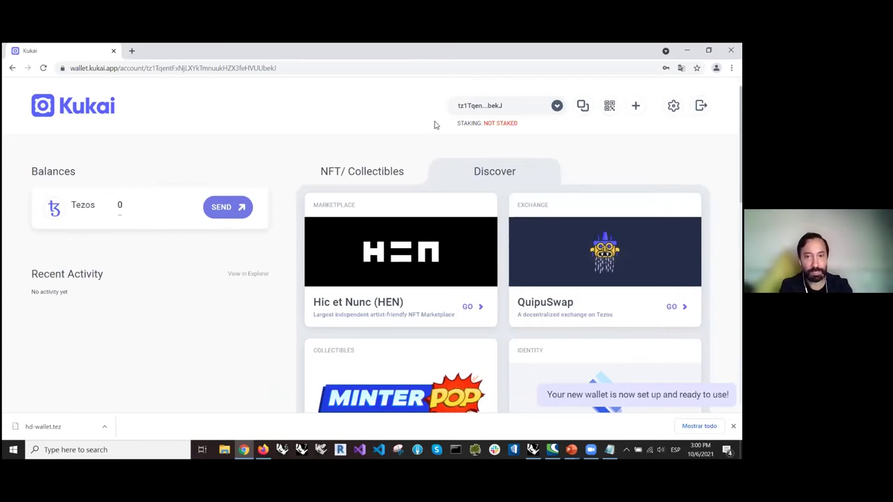
Switch to the wallets presentation slide.
key(alt+Tab)
key(alt+Tab)
key(alt+Tab)
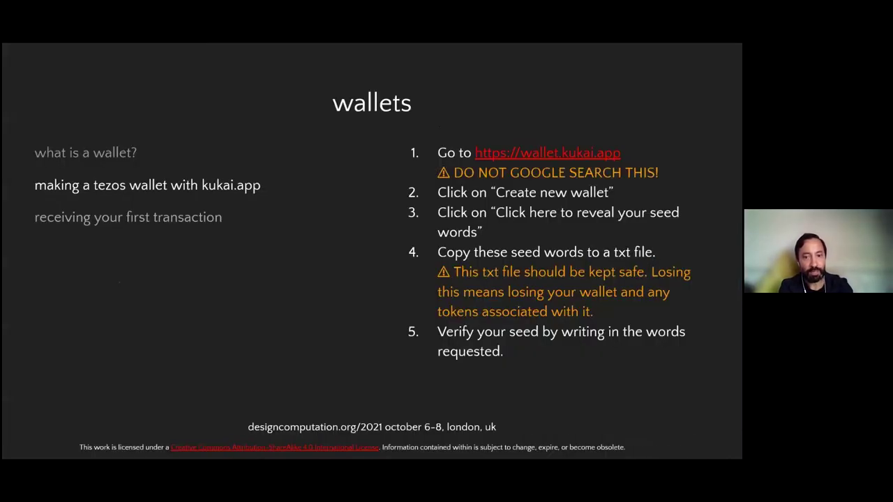
Exit the full-screen presentation and return to the Kukai wallet window.
key(Escape)
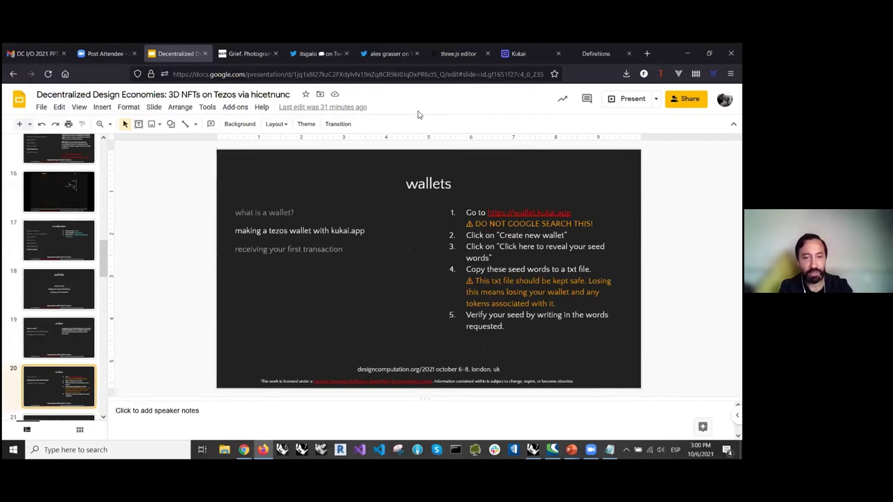
key(alt+Tab)
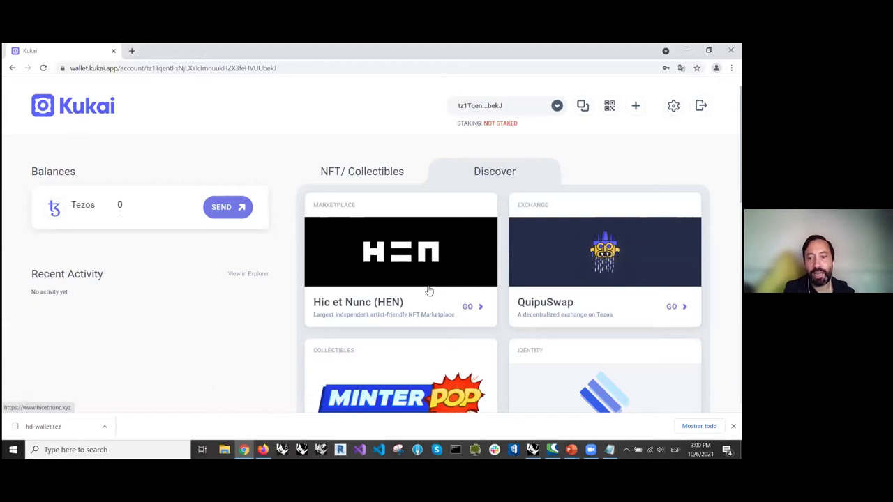
Check the empty NFT/Collectibles view, browse the Discover app cards, then go back to Collectibles.
click(374, 176)
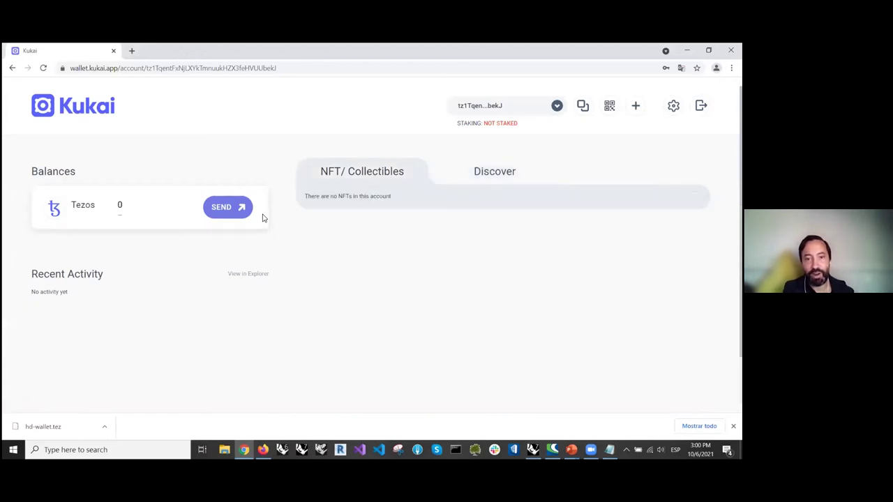
click(485, 175)
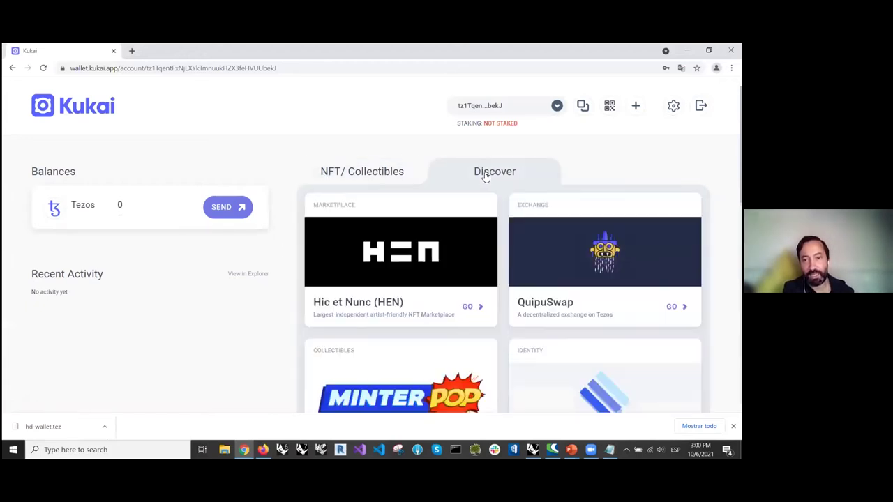
scroll(418, 323, down, 2)
scroll(419, 323, down, 5)
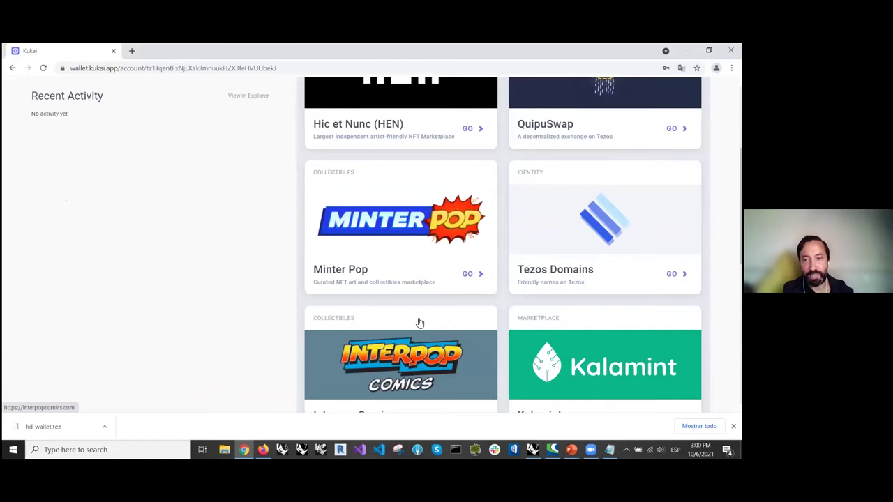
scroll(419, 323, down, 3)
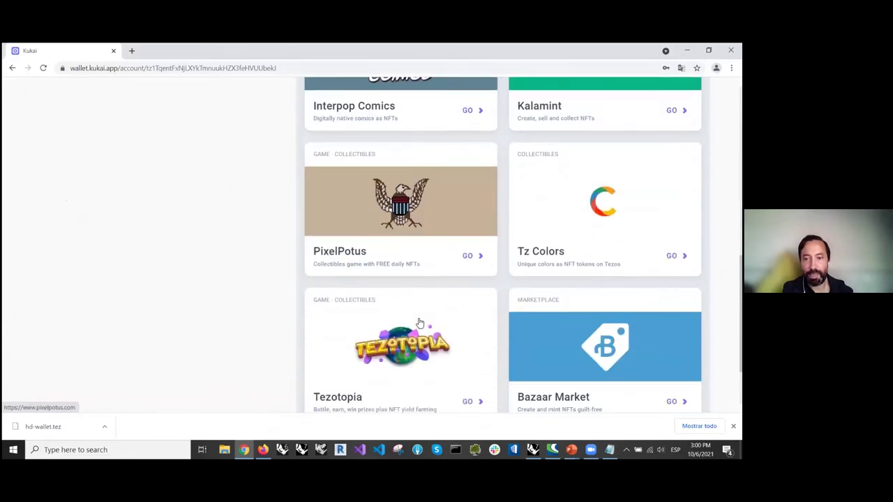
scroll(419, 319, up, 3)
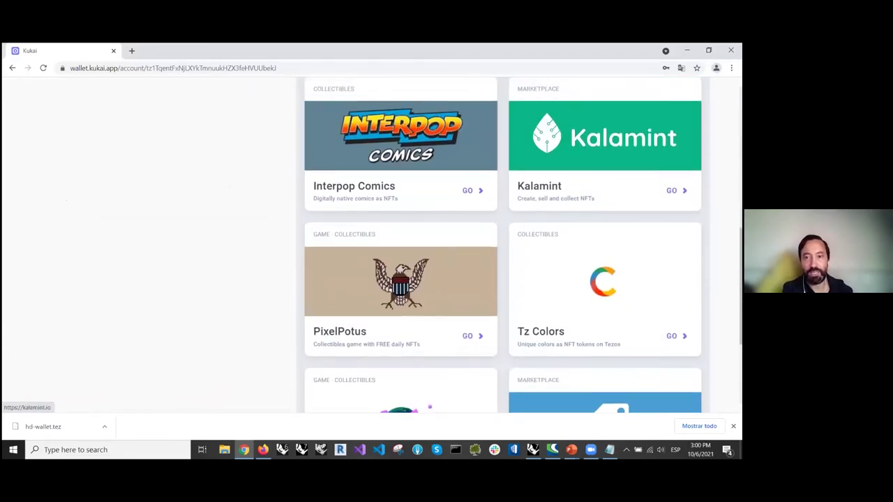
scroll(377, 300, down, 3)
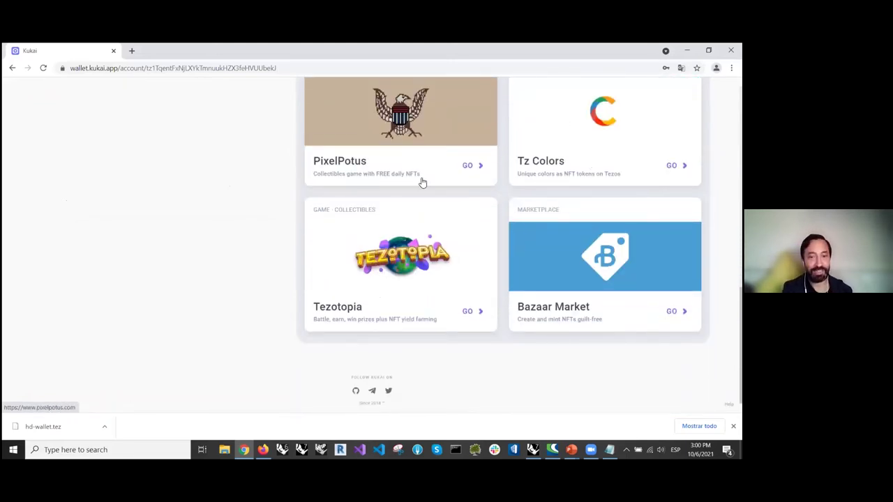
scroll(409, 223, up, 3)
scroll(408, 222, up, 5)
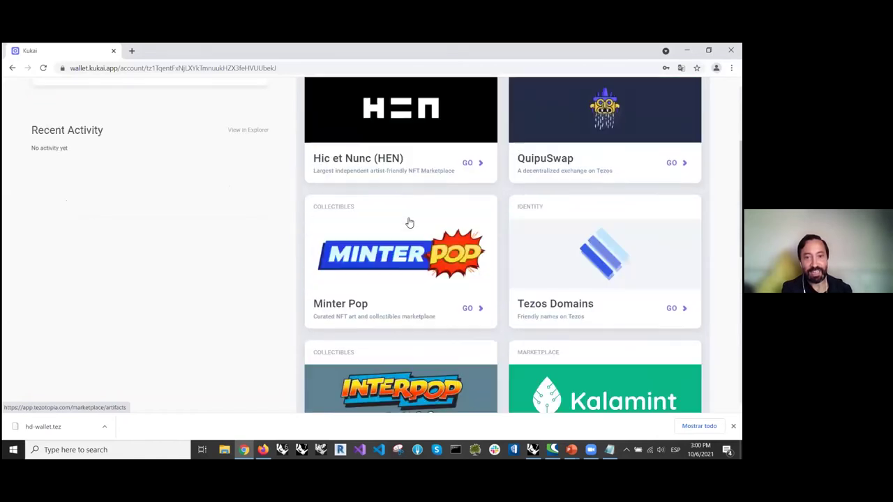
scroll(409, 222, down, 1)
scroll(398, 203, up, 1)
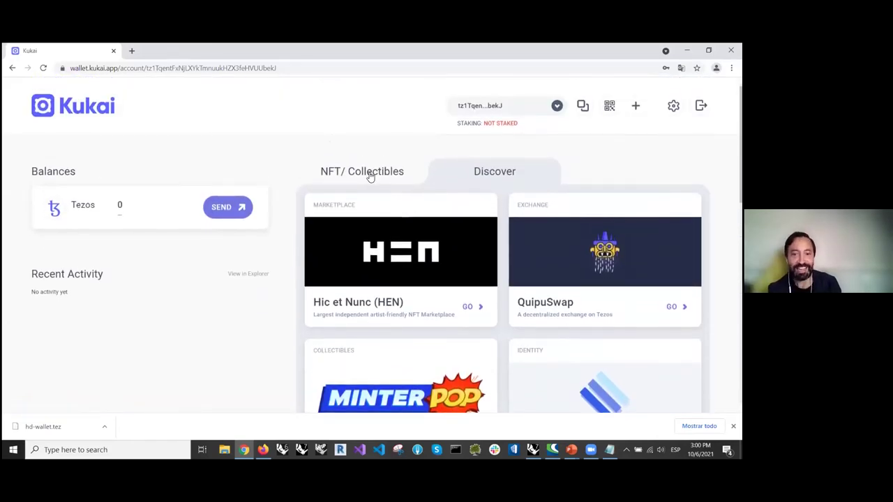
click(371, 177)
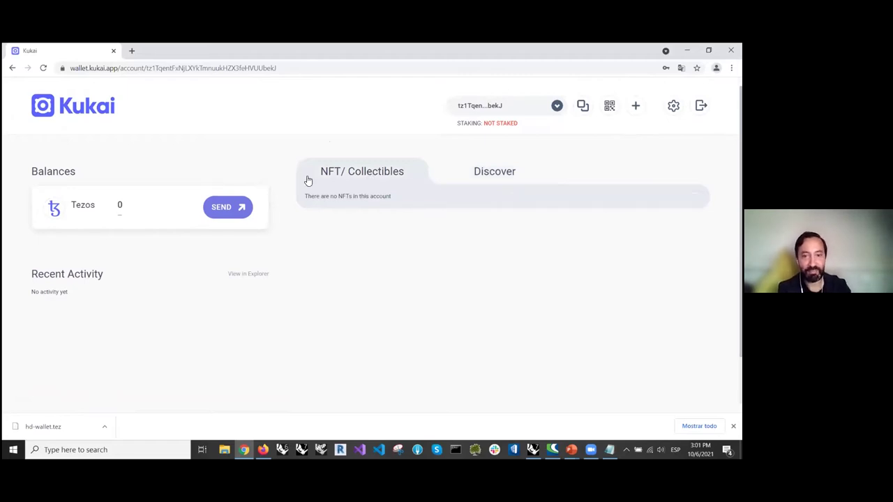
Open the Send tez form on the funded 6 tez Kukai wallet in Firefox.
key(alt+Tab)
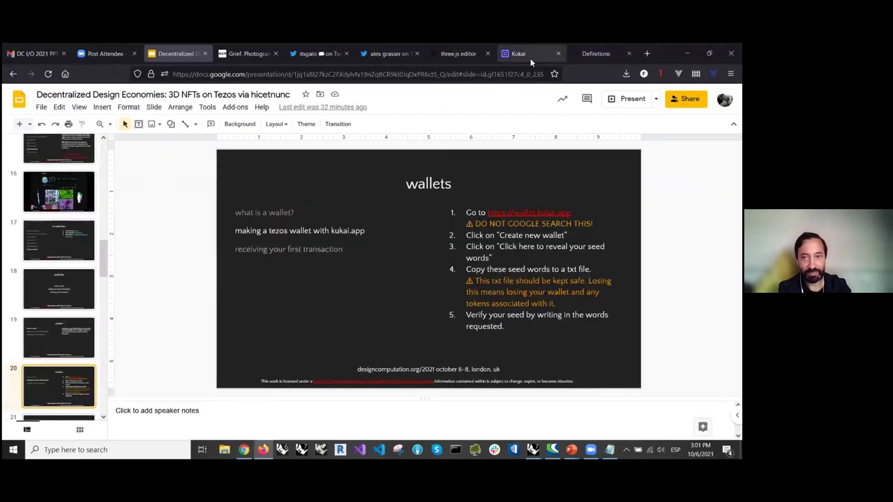
click(526, 55)
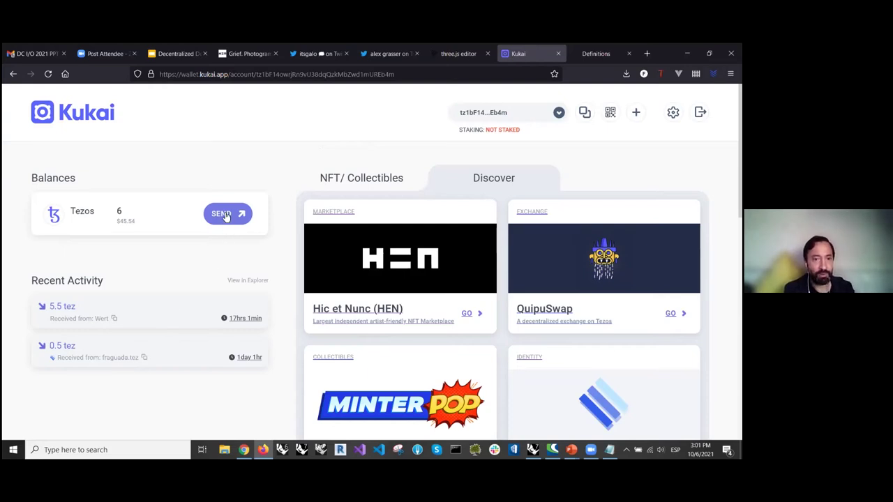
click(226, 215)
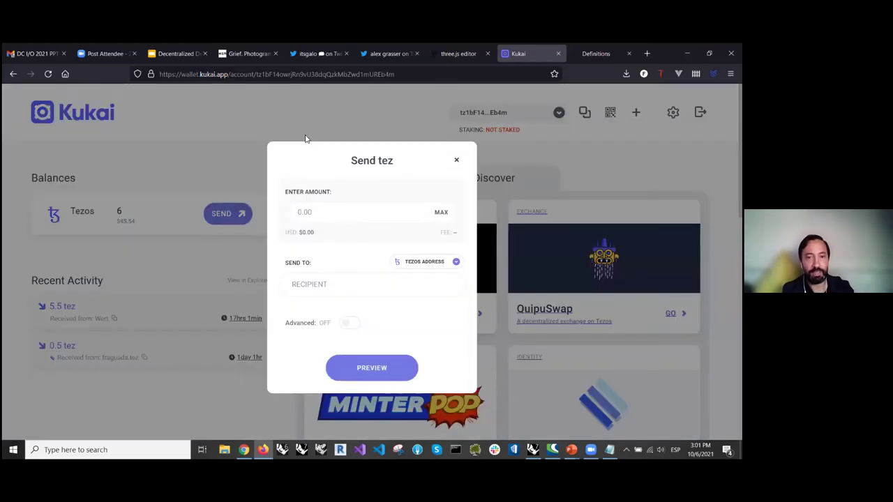
Send 1 tez to the first address copied from the Notepad list.
text(1)
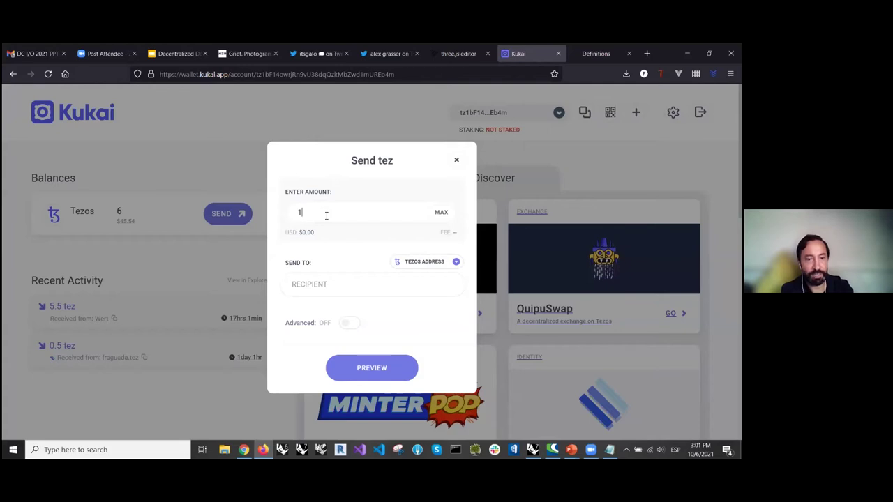
key(alt+Tab)
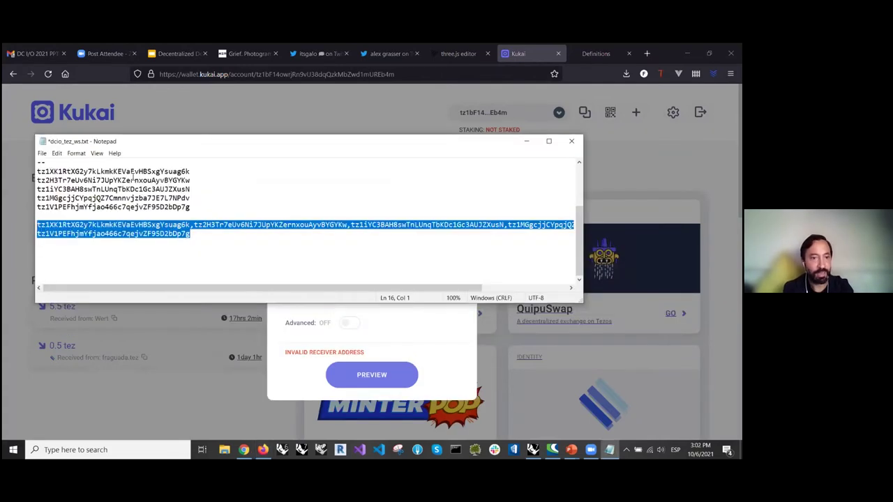
double_click(133, 172)
key(ctrl+c)
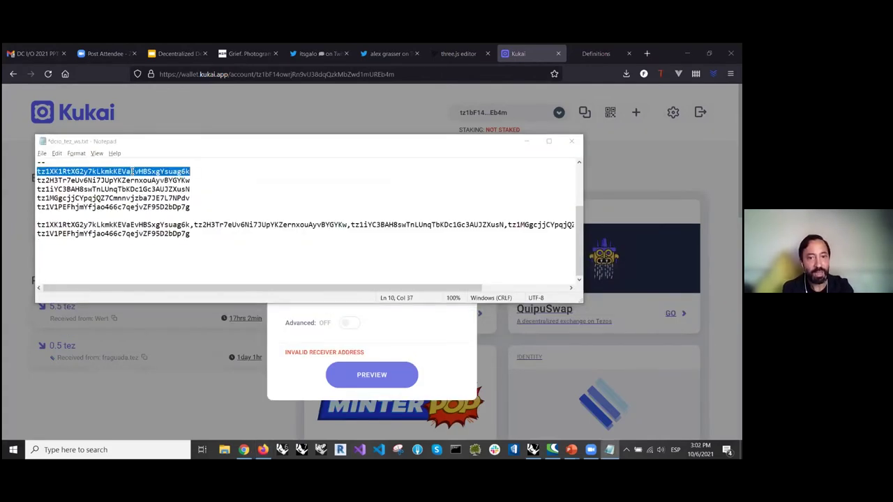
key(alt+Tab)
click(327, 285)
key(ctrl+v)
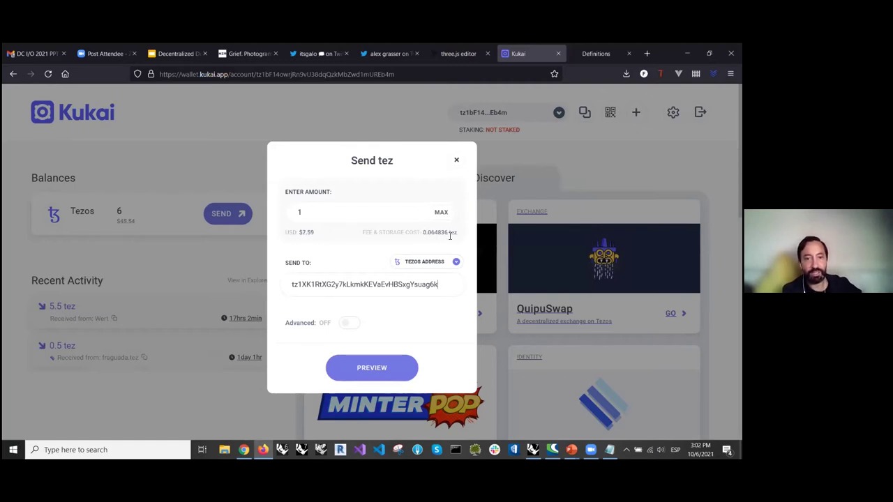
click(379, 364)
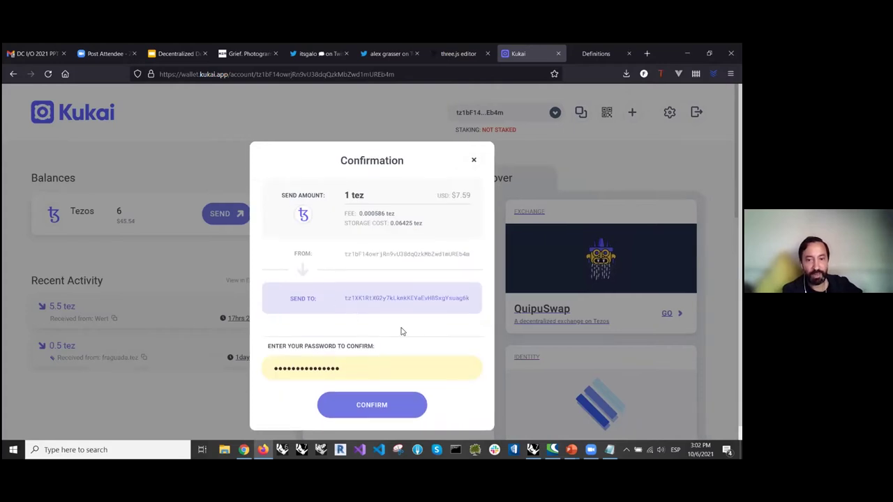
key(Return)
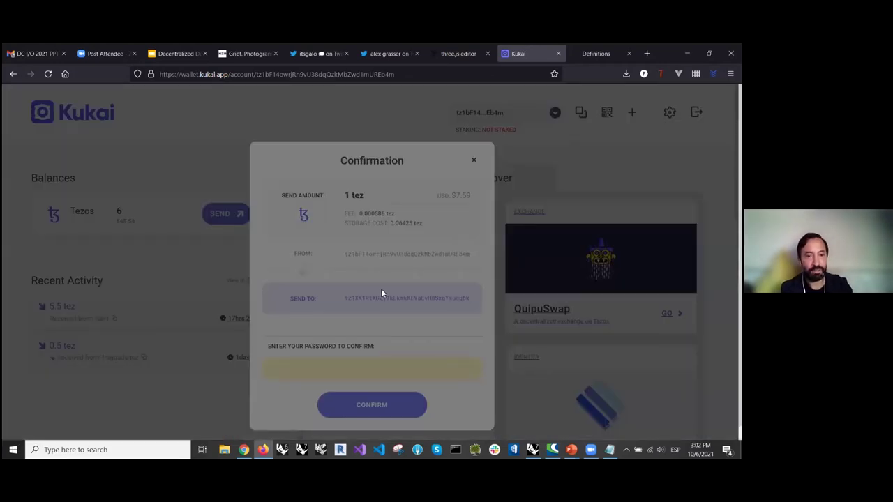
Select the second recipient address in Notepad and begin another tez transfer.
key(alt+Tab)
double_click(160, 181)
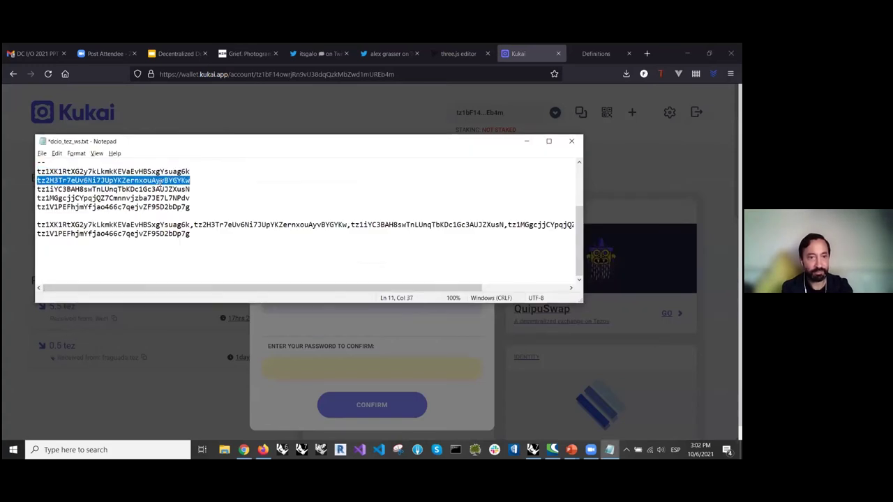
key(alt+Tab)
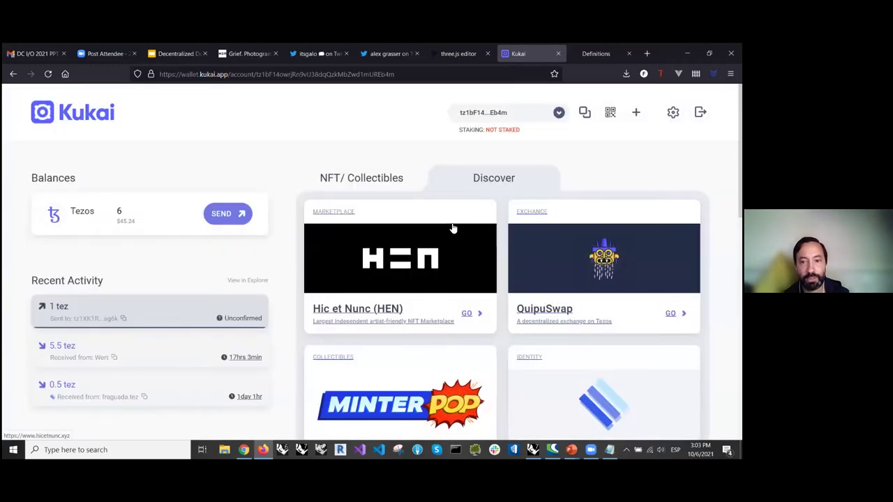
click(231, 219)
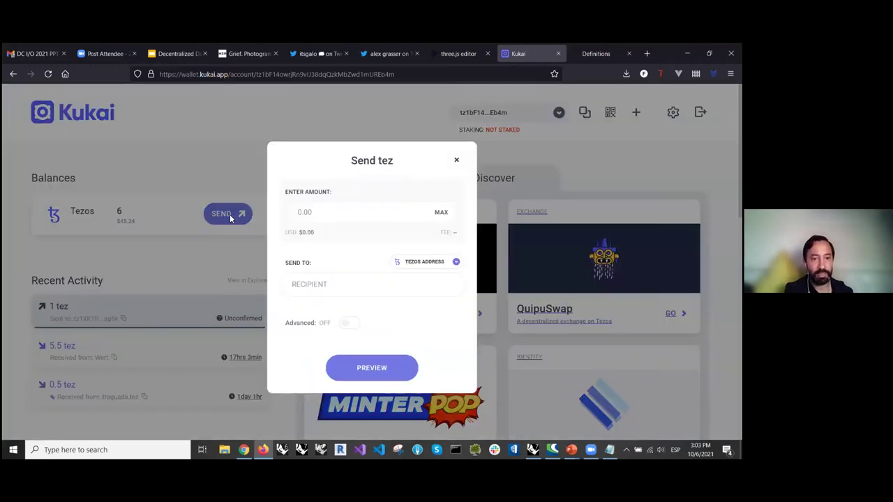
Review the recipient identifier types offered in the Send tez form.
click(456, 261)
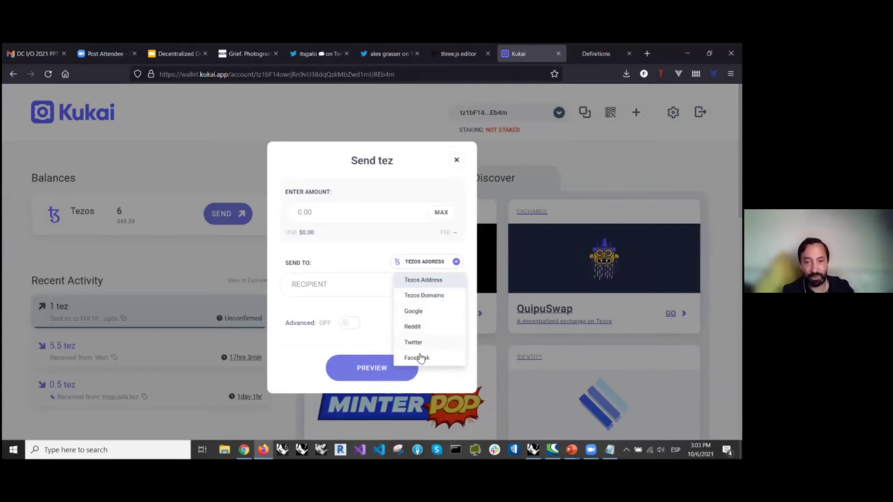
click(343, 284)
key(alt+Tab)
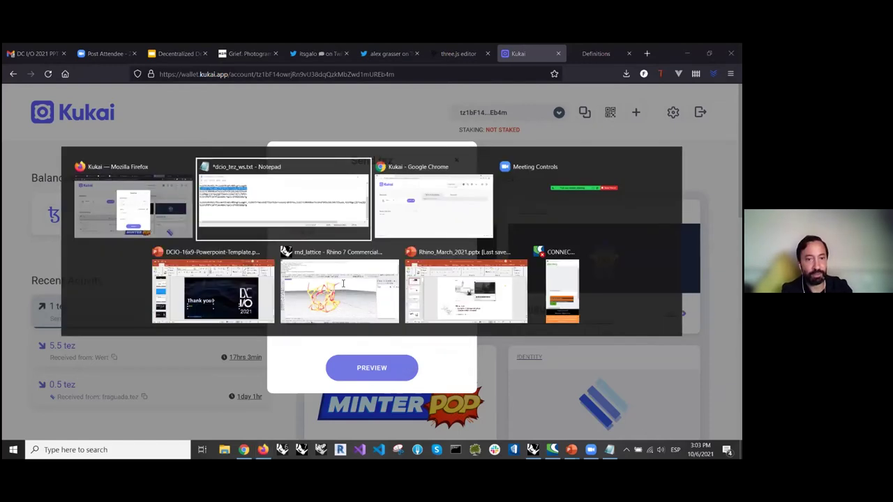
key(alt+Tab)
Enable Advanced, switch to multiple transactions, and place the cursor after the first Notepad address.
click(349, 323)
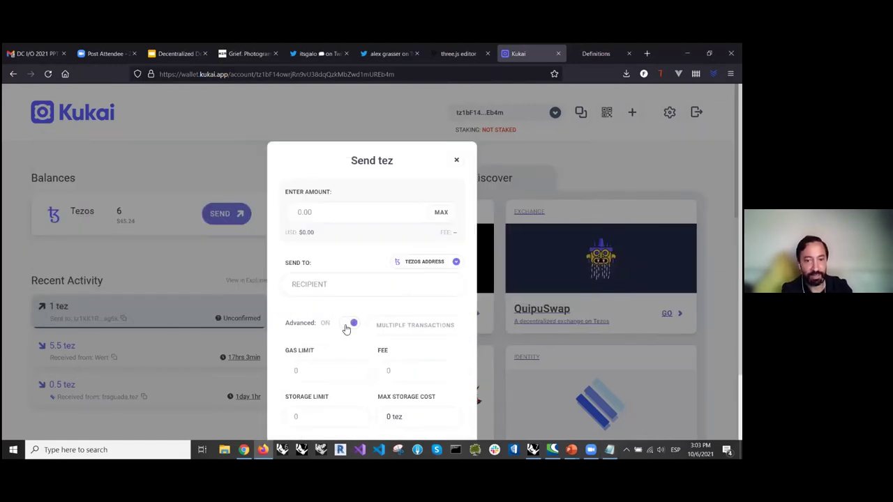
scroll(339, 338, down, 1)
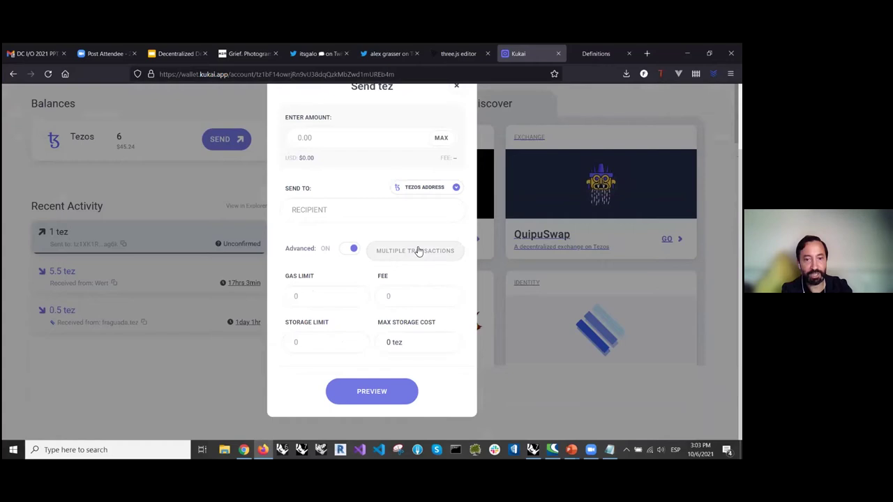
click(419, 252)
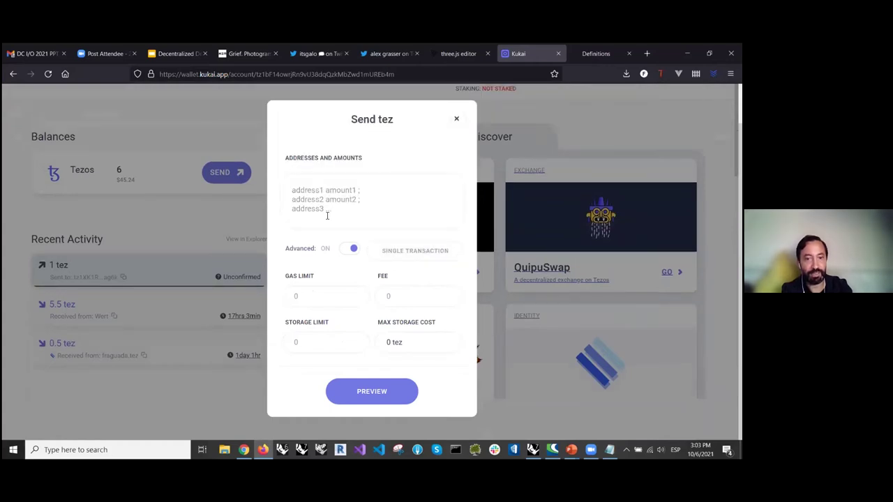
key(alt+Tab)
key(alt+Tab)
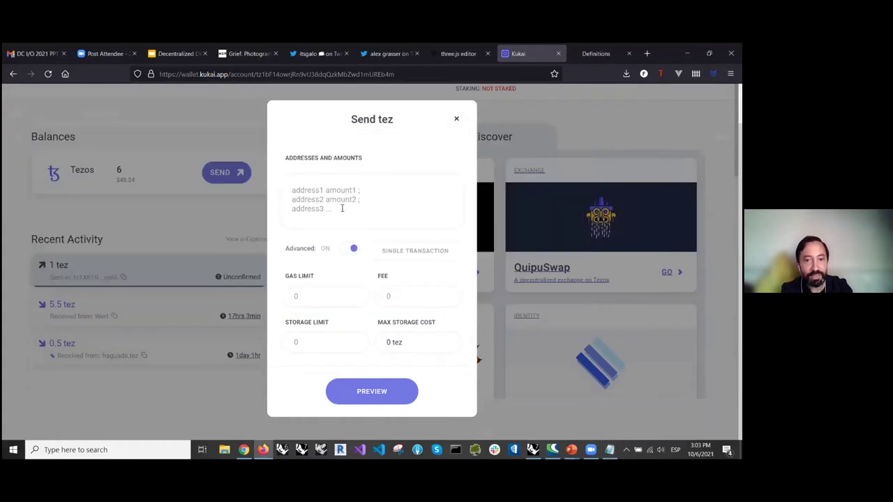
key(alt+Tab)
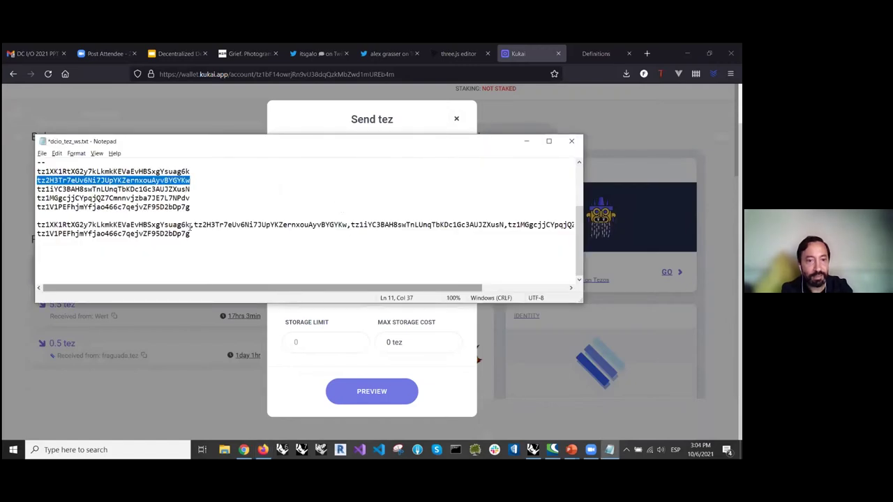
click(190, 226)
Append an amount of 1 with semicolons to the four Notepad address lines and select them.
text(1)
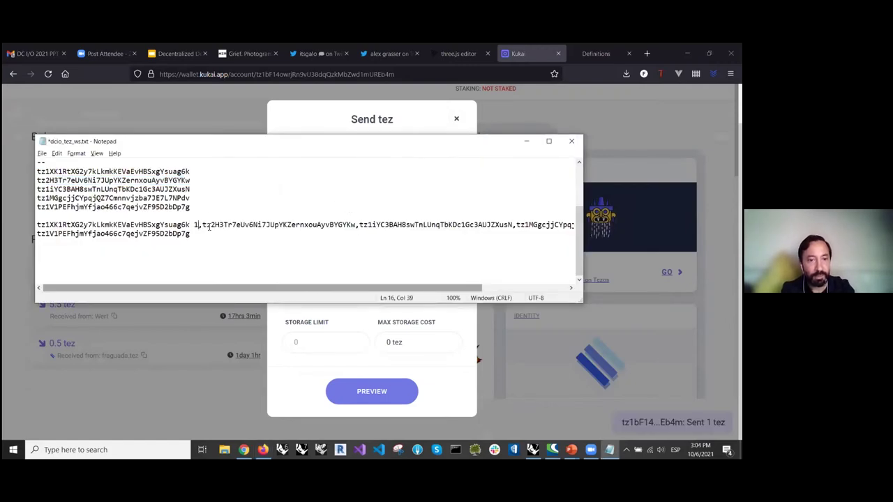
key(Right)
key(shift+Left)
key(shift+Left)
key(shift+Left)
key(shift+Left)
key(shift+Left)
key(shift+Left)
key(shift+Left)
key(shift+Left)
key(shift+Left)
key(shift+Left)
key(shift+Left)
key(shift+Left)
key(shift+Left)
key(shift+Left)
key(shift+Left)
key(shift+Left)
key(shift+Left)
key(shift+Left)
key(shift+Left)
key(shift+Left)
key(shift+Down)
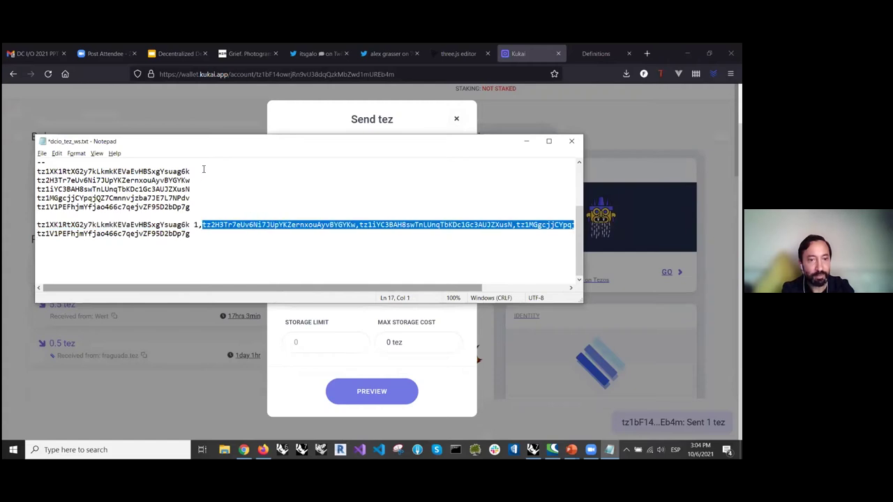
click(203, 180)
text(1;)
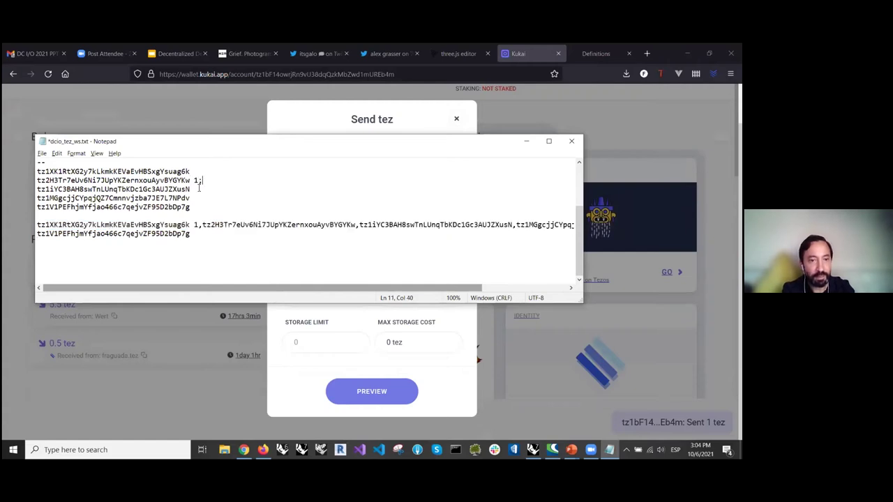
text(1;)
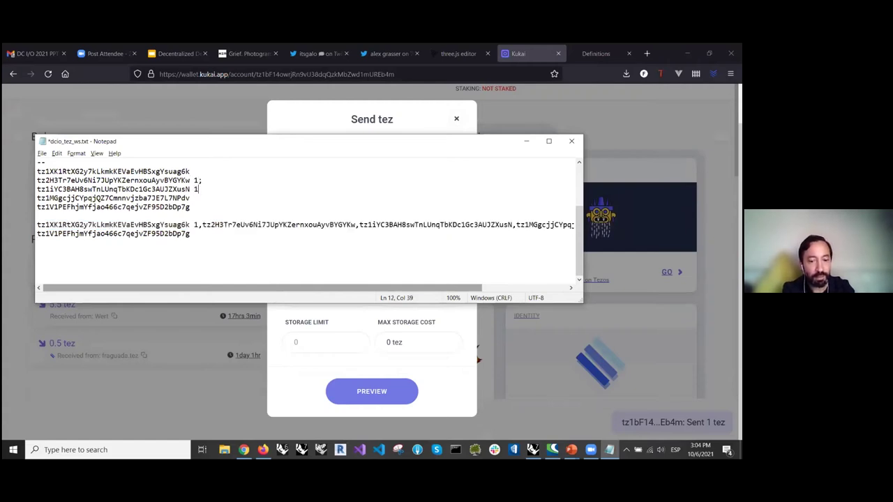
click(199, 197)
text(1;)
click(199, 206)
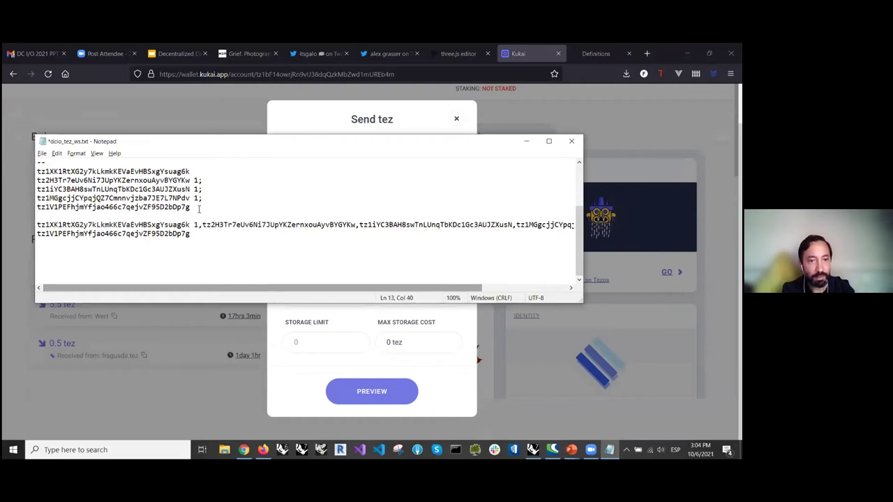
text(1)
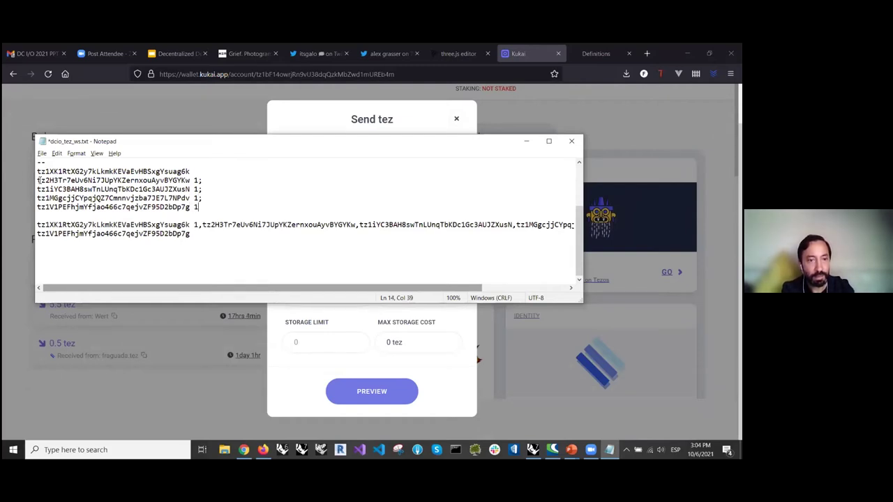
drag(37, 180, 198, 207)
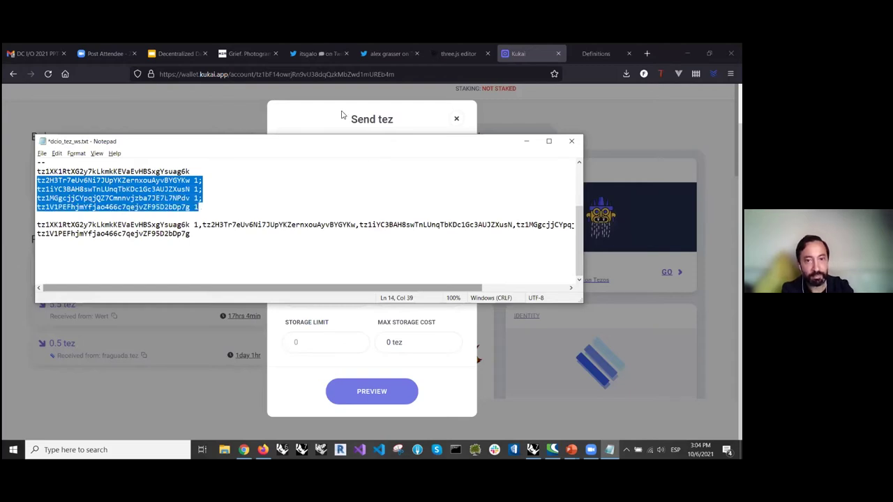
click(341, 116)
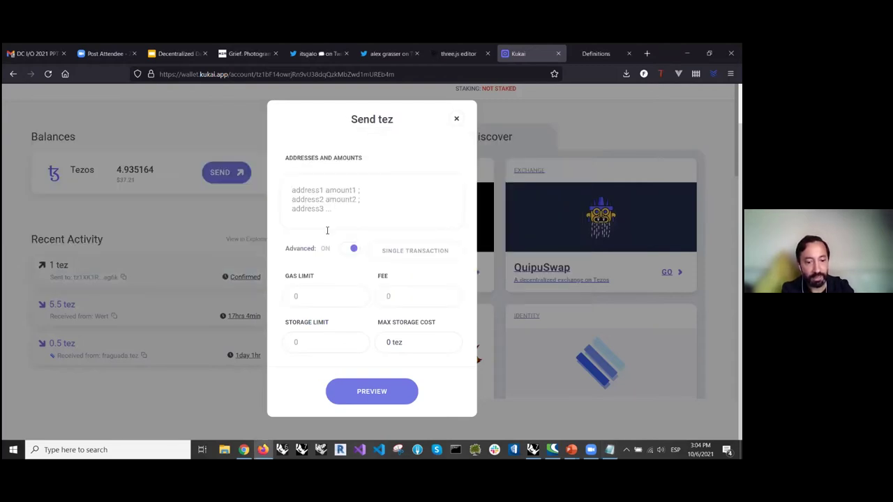
Paste the four address-amount lines, add ';', then preview and confirm the 4 tez batch.
key(ctrl+v)
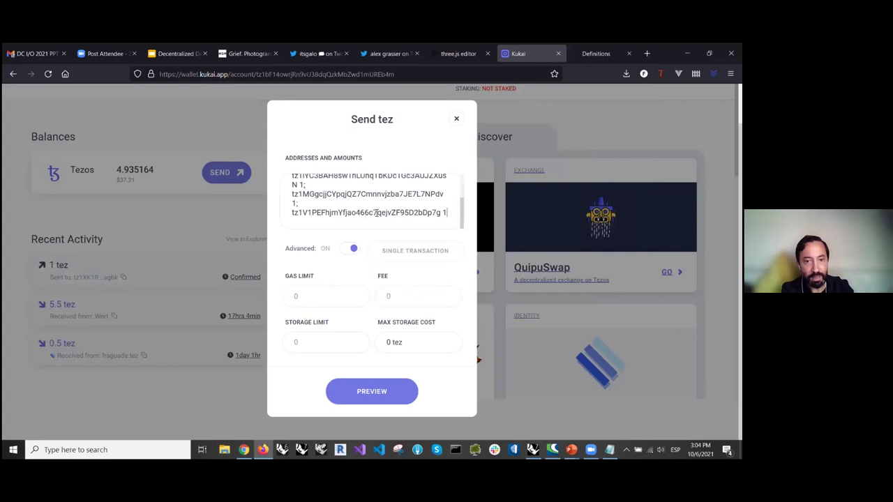
text(;)
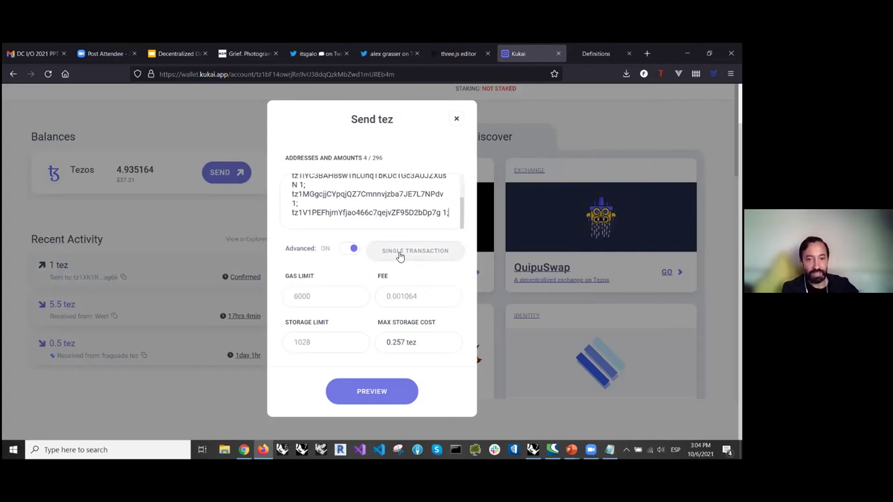
scroll(376, 272, up, 1)
scroll(345, 295, down, 1)
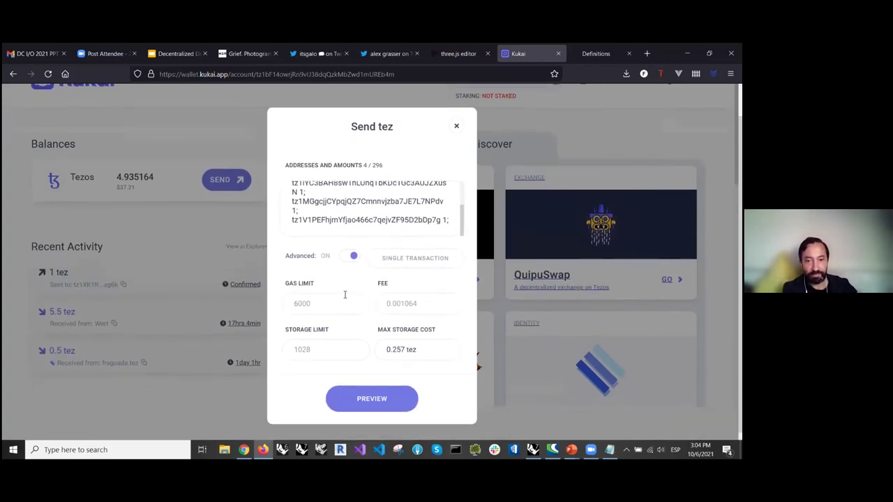
click(379, 391)
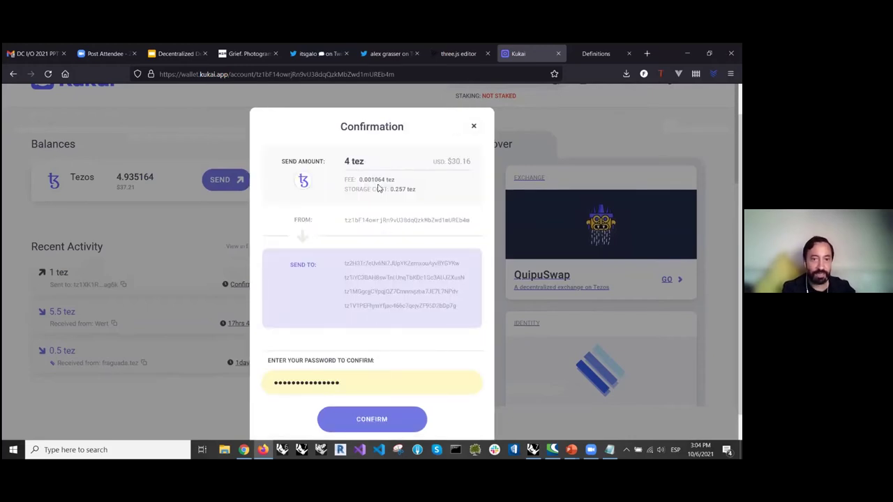
click(383, 427)
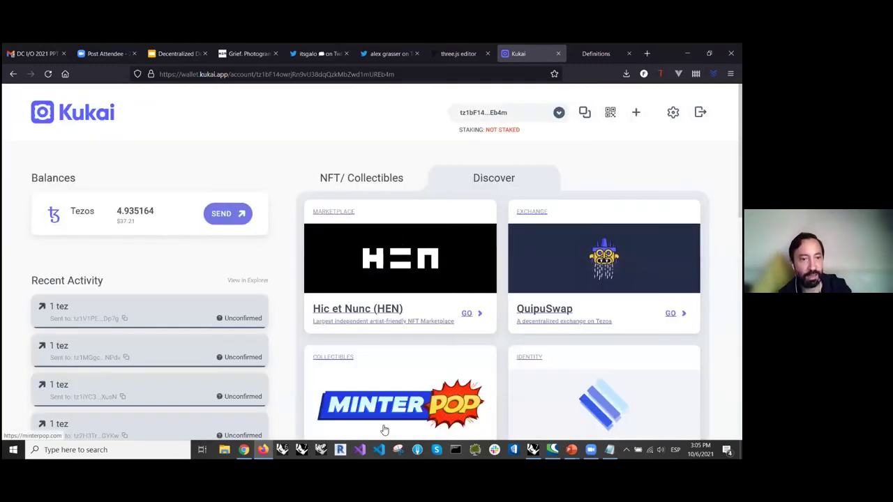
Add a fifth contact name on a new line below the Notepad names.
key(alt+Tab)
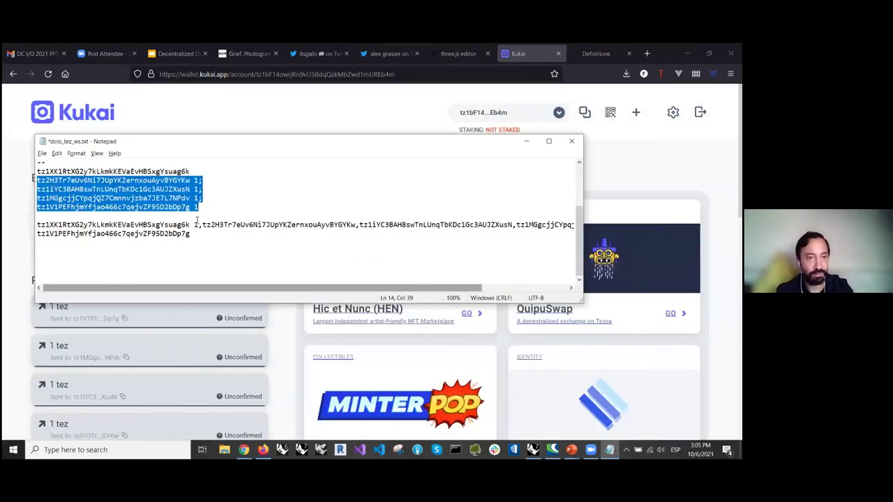
scroll(197, 220, up, 3)
click(87, 227)
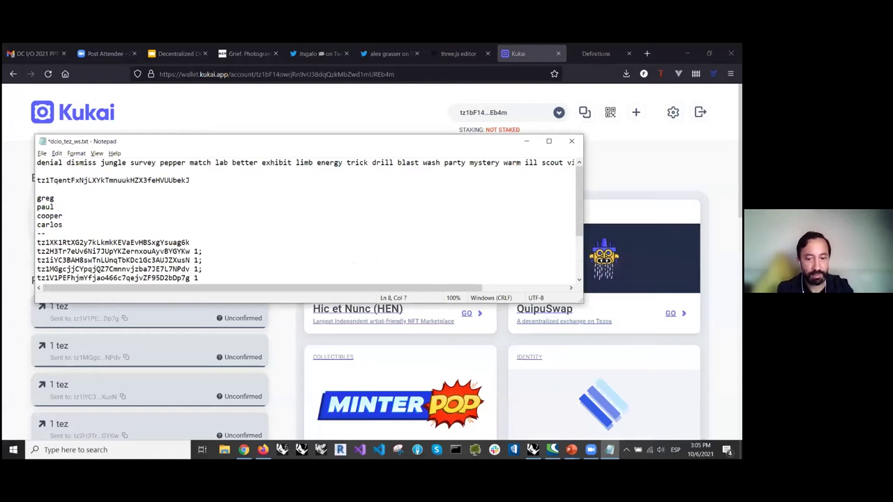
key(Return)
text(klaudia)
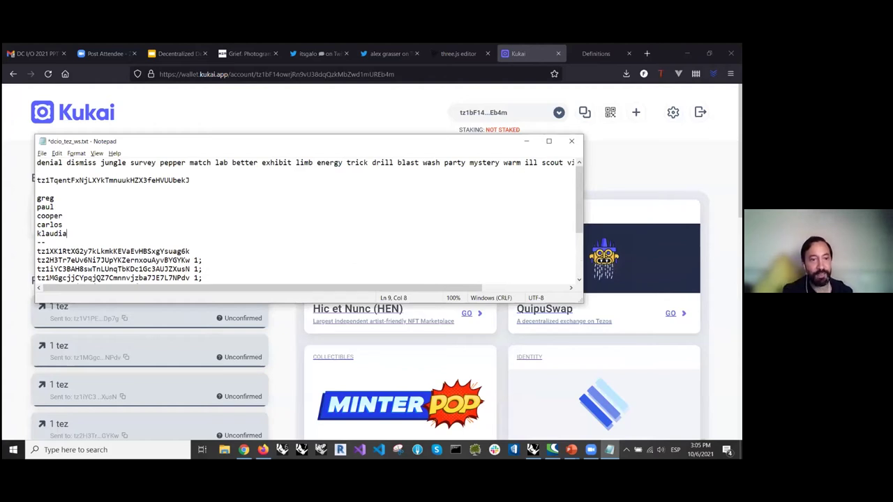
click(8, 283)
Open the wallet in TzKT and inspect a pending 1 tez send and the applied 1 tez transfer.
scroll(167, 270, down, 1)
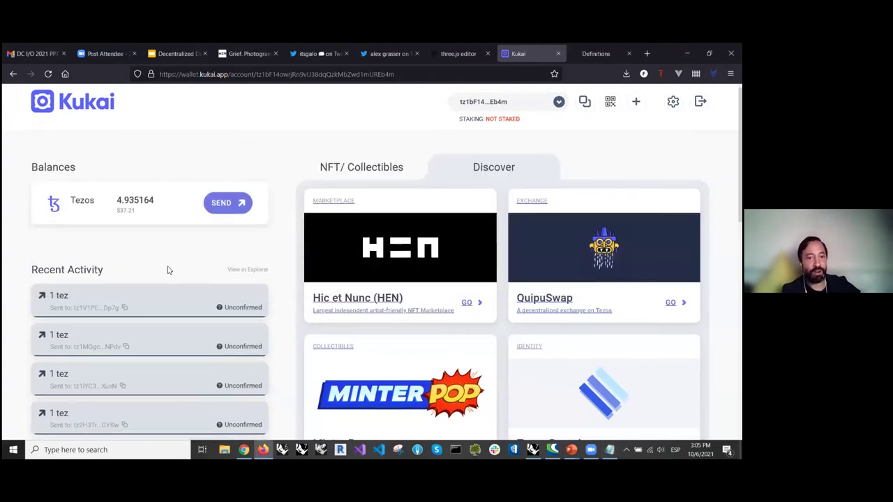
scroll(167, 270, down, 2)
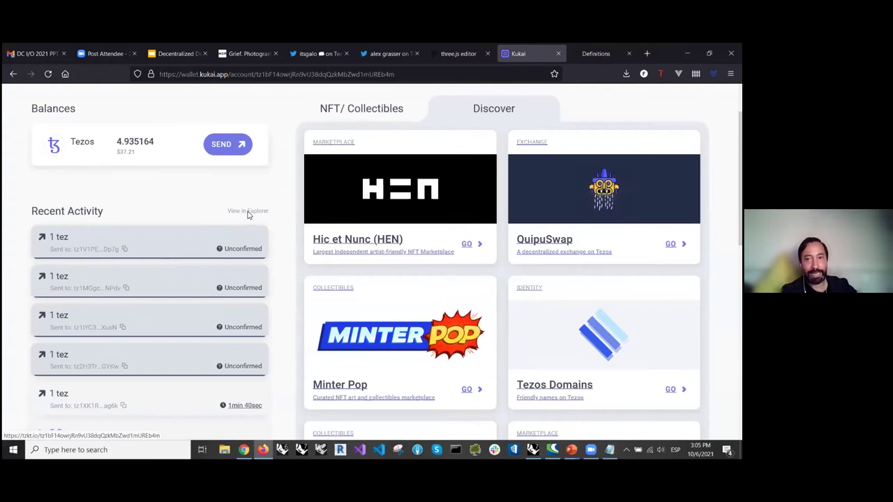
click(248, 213)
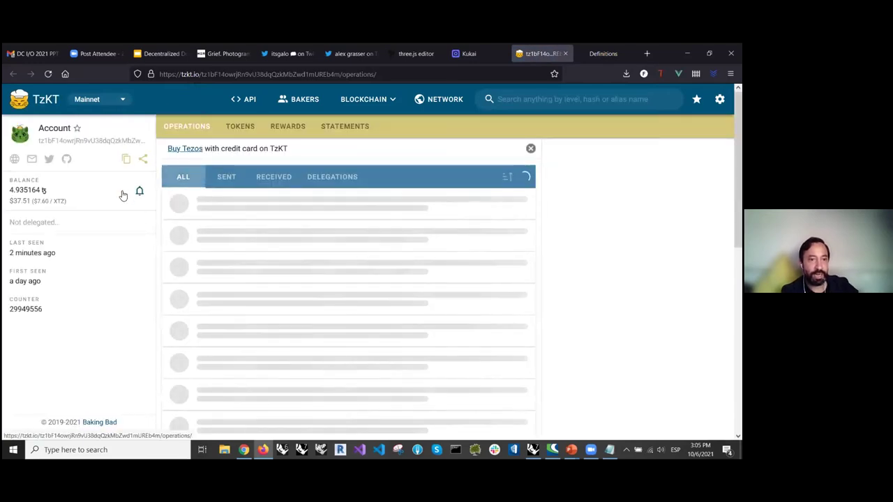
drag(273, 267, 173, 47)
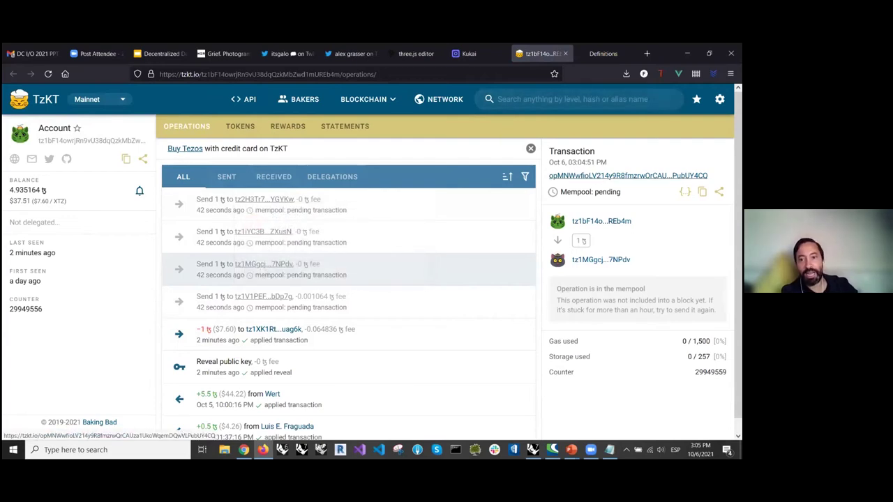
click(418, 307)
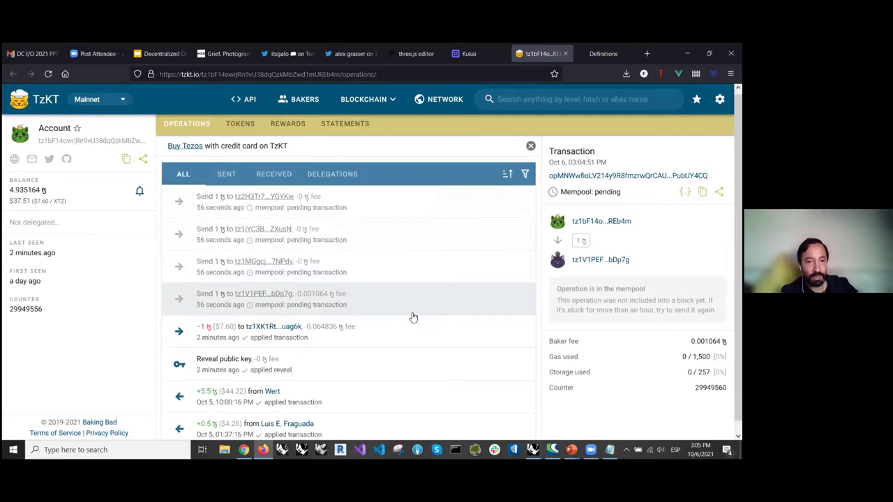
scroll(394, 337, down, 1)
click(402, 322)
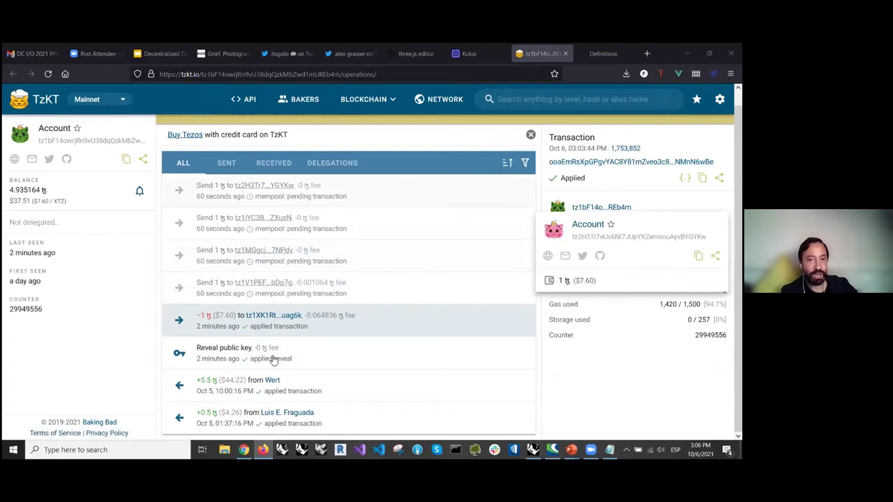
mouse_move(352, 268)
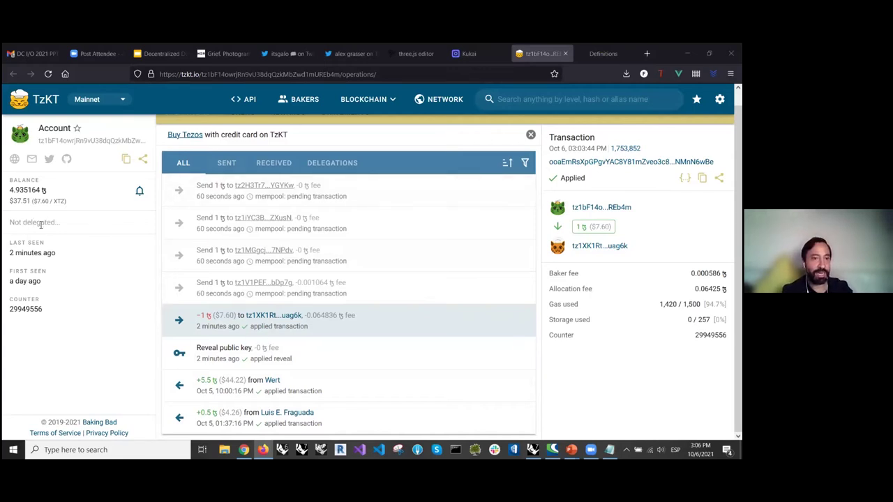
Verify the four confirmed sends and 0.6771 tez balance in Kukai, then show the wallets slide.
click(476, 61)
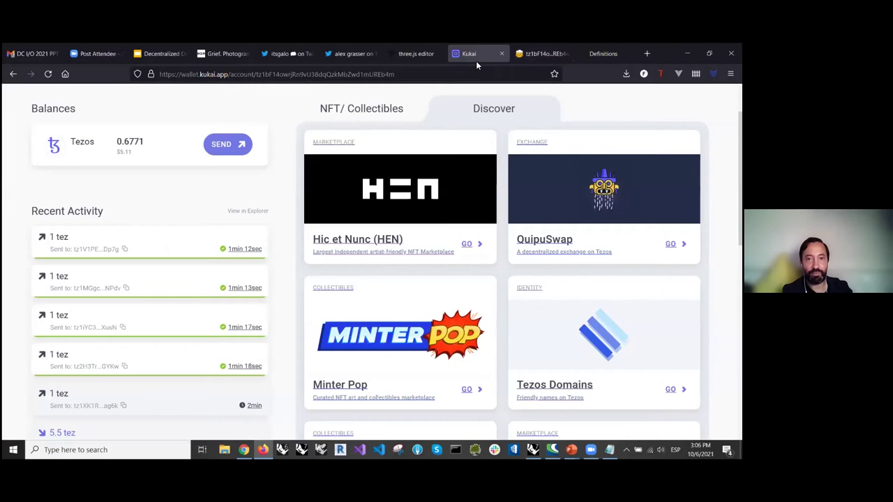
scroll(486, 183, down, 3)
scroll(486, 183, up, 3)
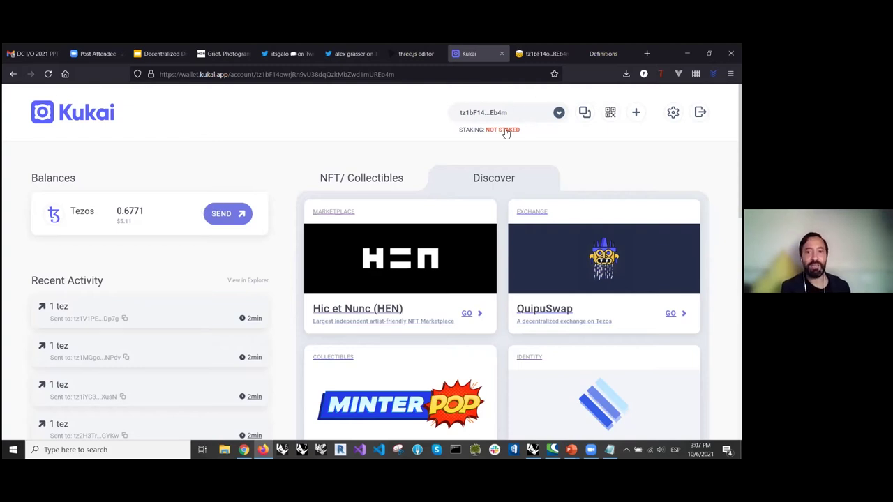
click(534, 55)
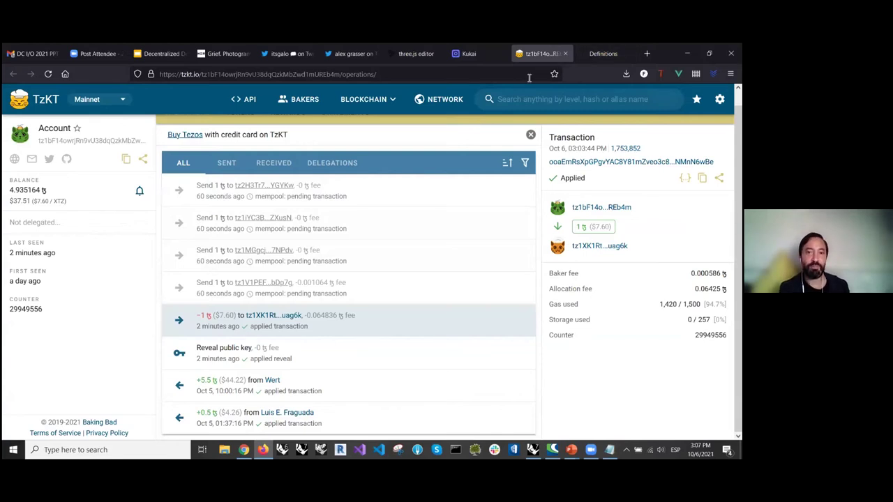
click(476, 54)
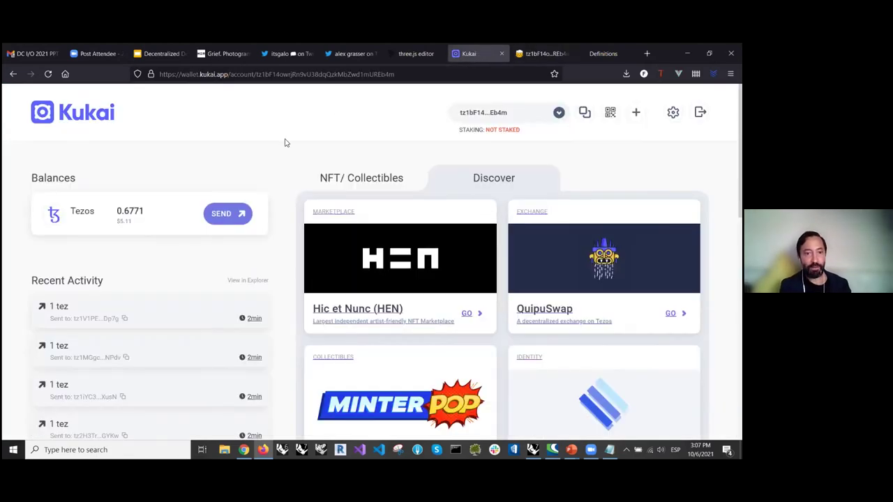
scroll(227, 174, down, 2)
scroll(109, 379, down, 1)
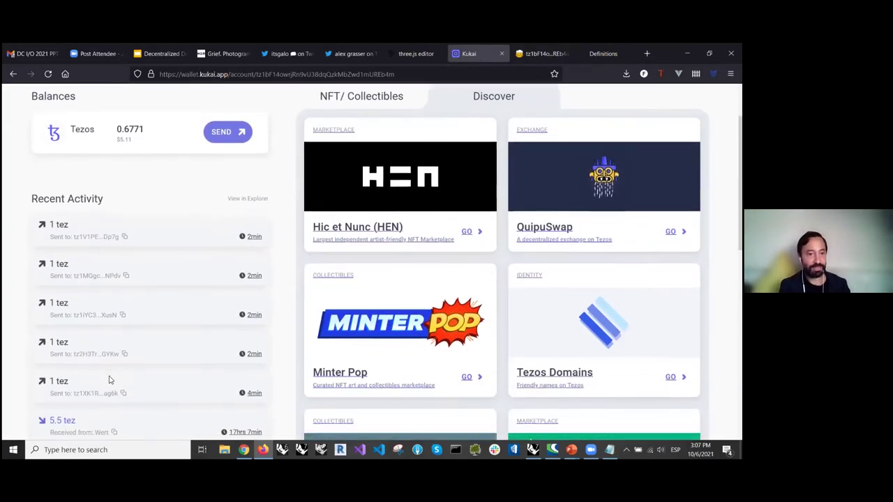
scroll(109, 317, up, 1)
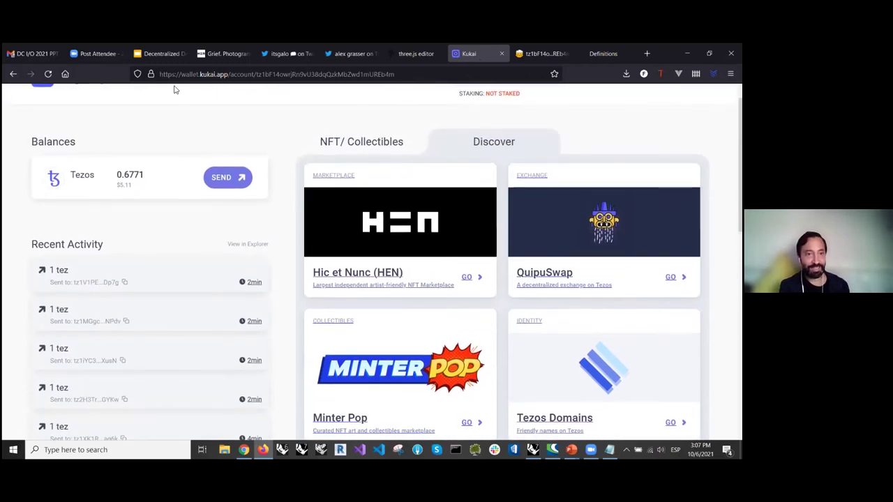
click(157, 55)
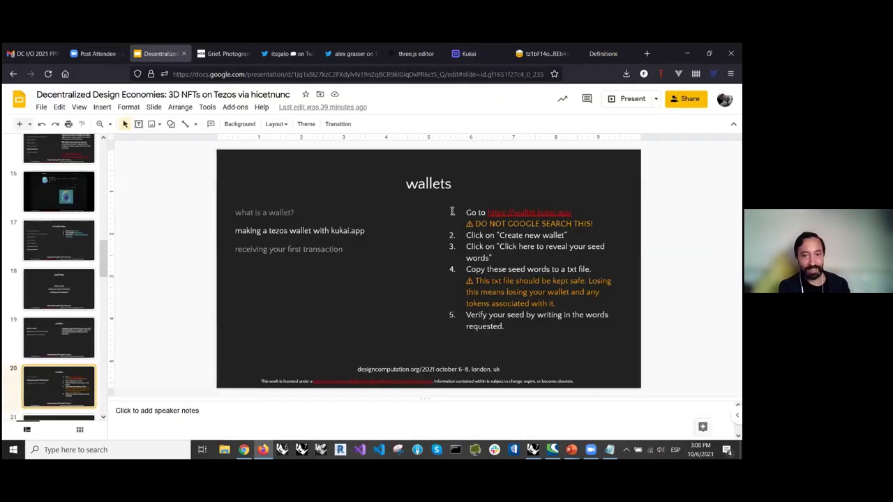
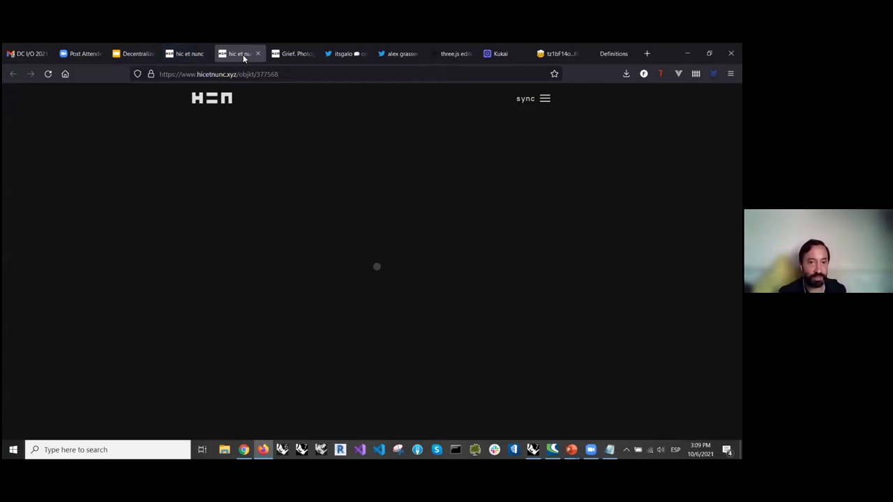
Check the design slide, return to the objkt/9305 page, select its address, and switch to the Kukai wallet.
click(185, 53)
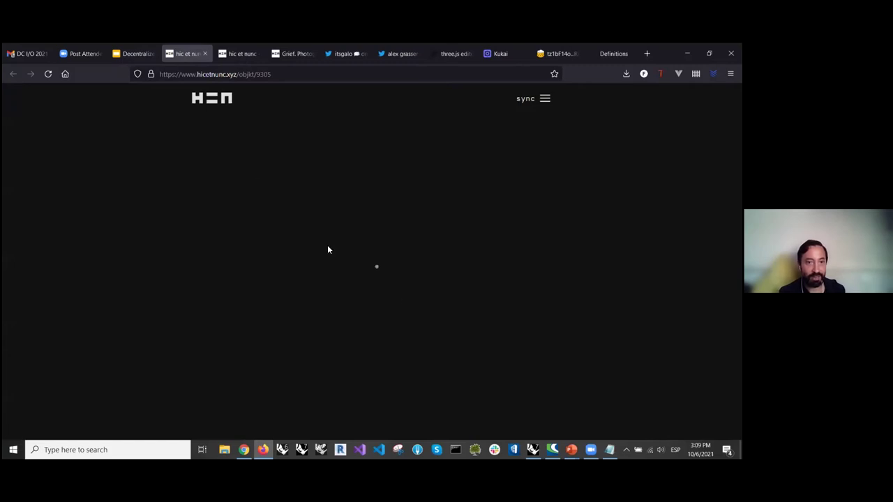
click(138, 55)
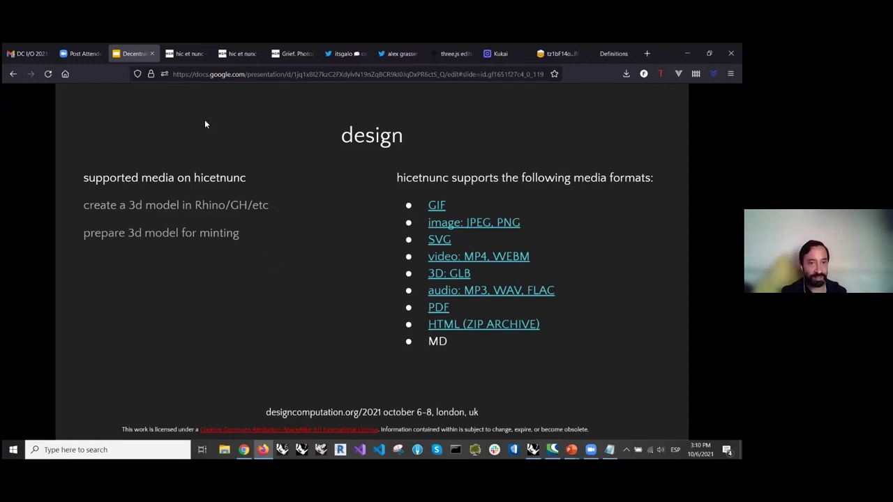
click(186, 55)
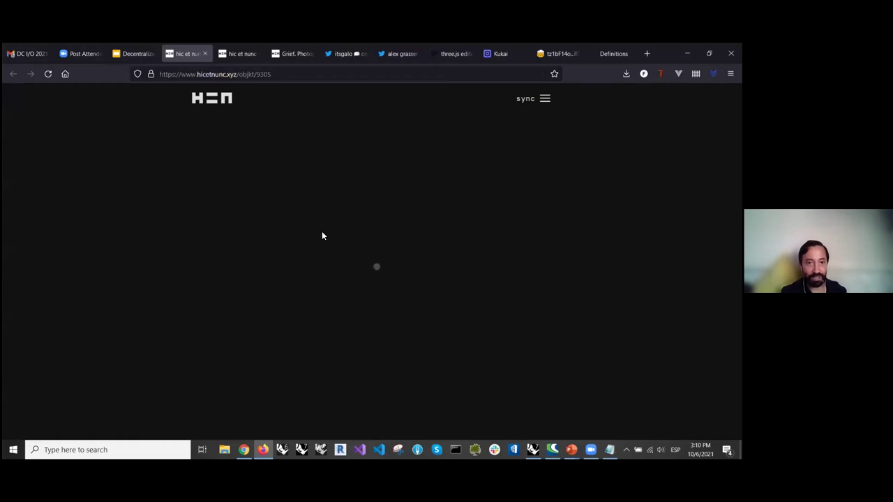
click(247, 75)
key(ctrl+c)
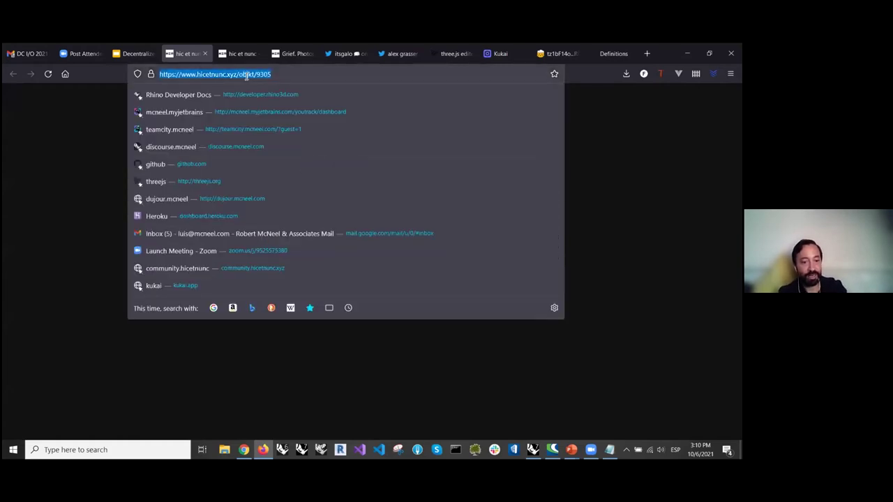
key(alt+Tab)
key(alt+Tab)
key(alt+Tab)
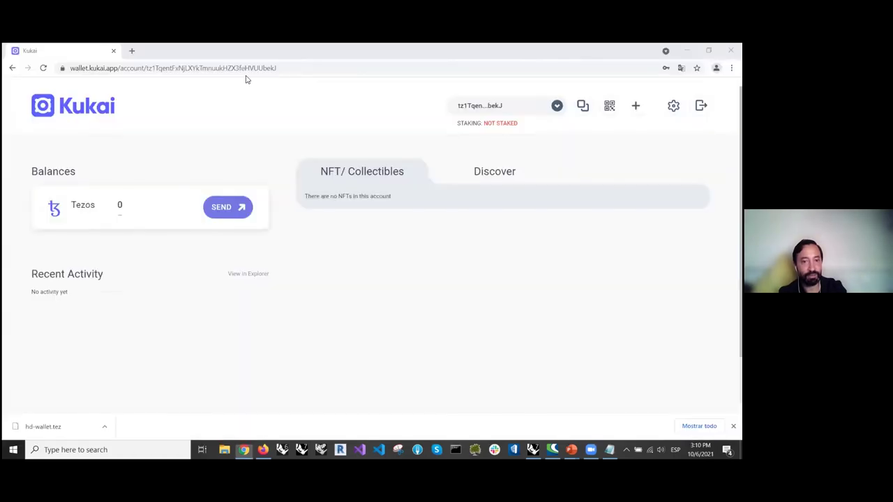
Load the objkt/9305 page in a new Chrome tab beside the Kukai wallet.
key(ctrl+t)
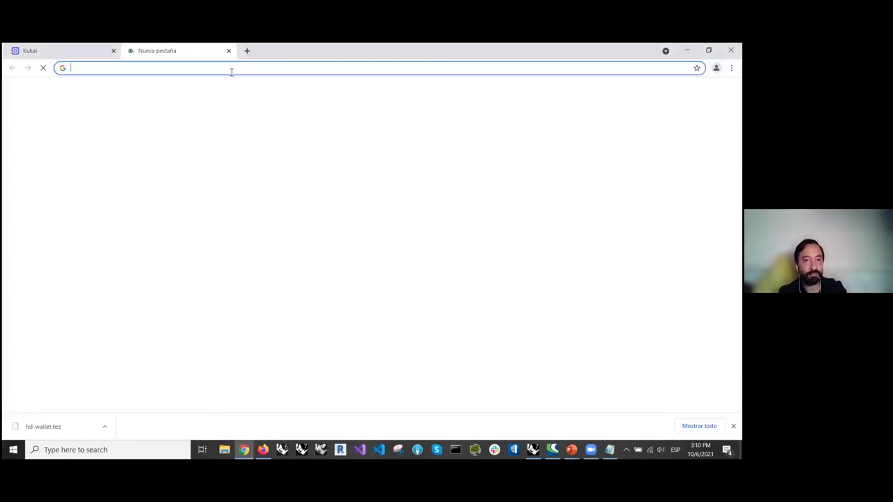
key(ctrl+v)
key(Return)
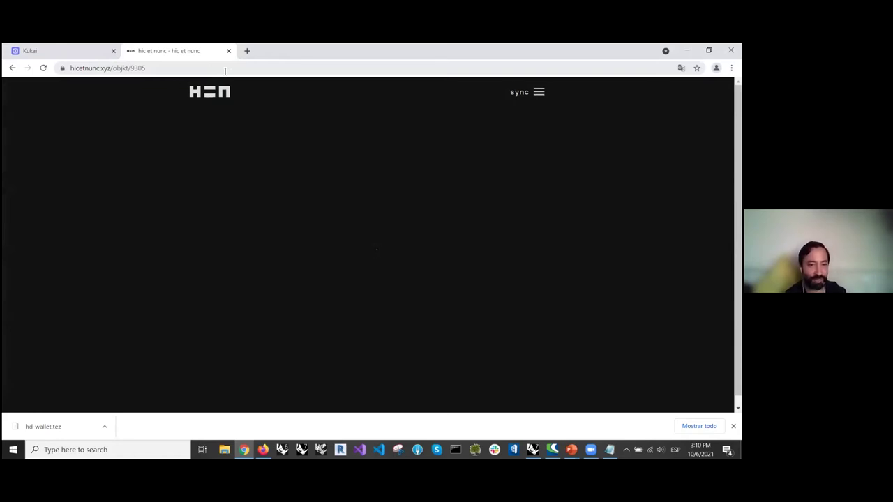
Go to the hic et nunc home page, view its main menu, and return to Firefox.
click(206, 98)
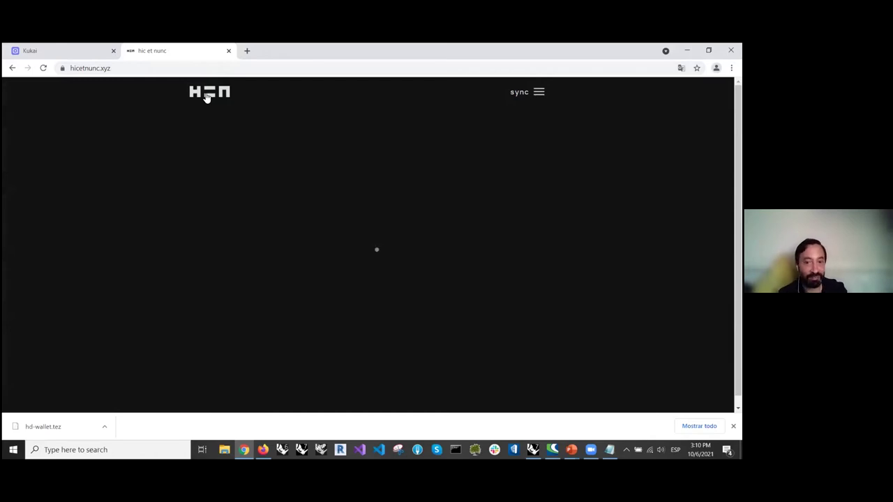
click(545, 95)
right_click(545, 96)
click(477, 130)
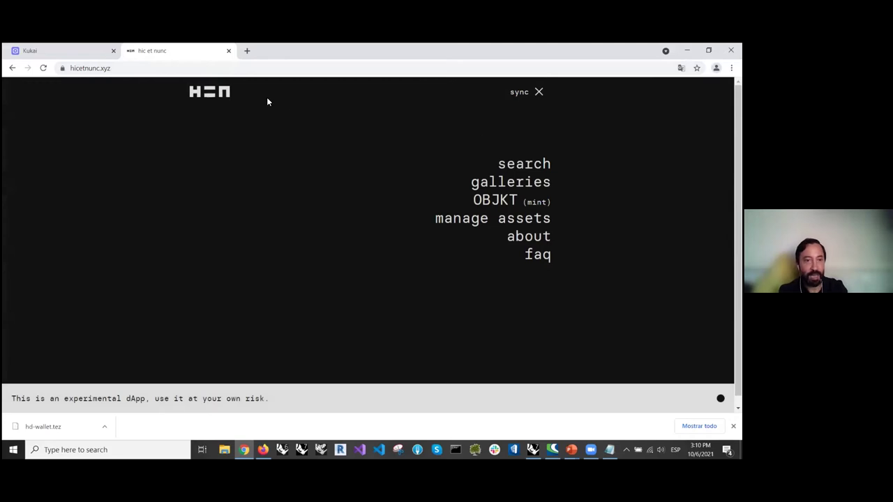
key(alt+Tab)
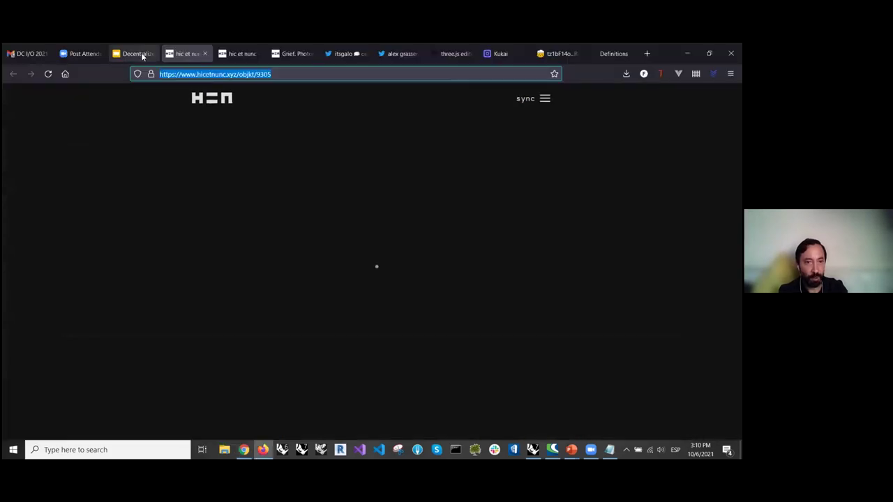
Open the Grief tree-stump object page and rotate its 3D model.
click(136, 54)
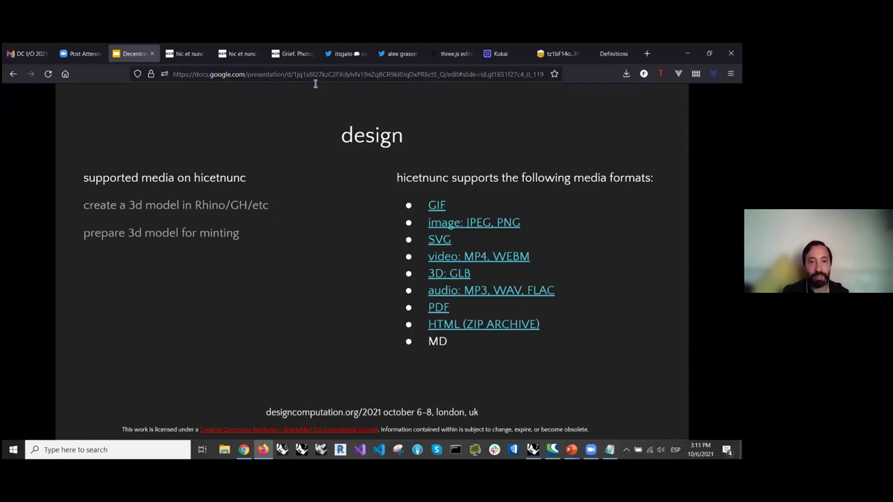
click(293, 53)
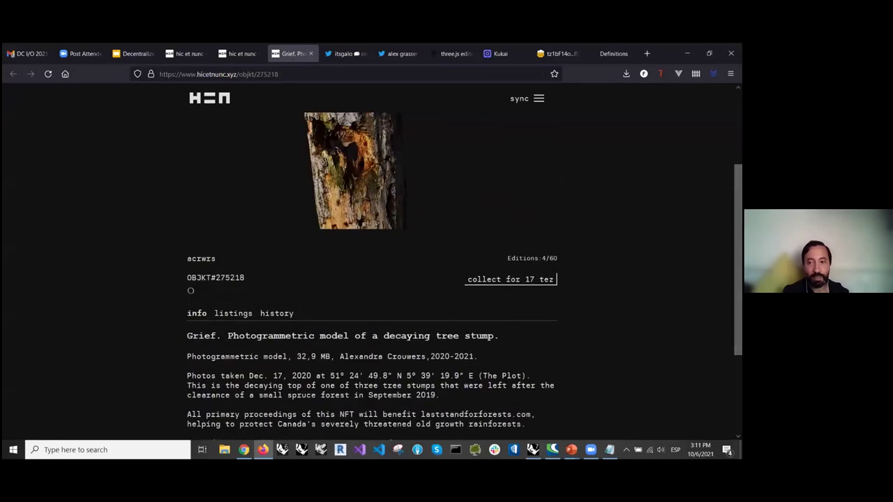
scroll(465, 203, up, 3)
drag(348, 270, 386, 253)
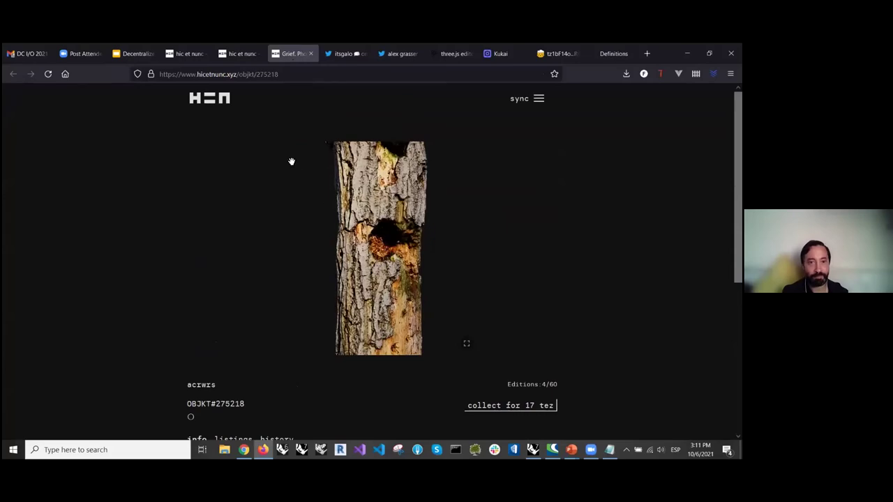
Return to the design slide and open the PDF example object 365690.
click(180, 54)
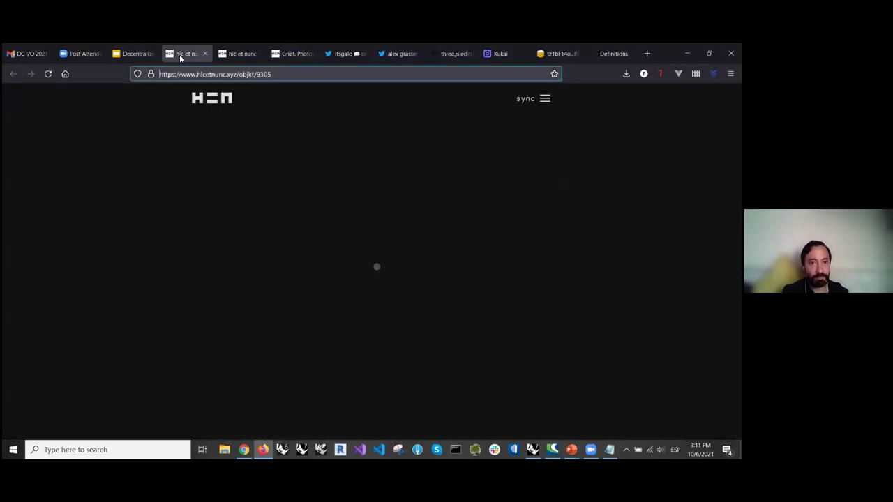
click(144, 54)
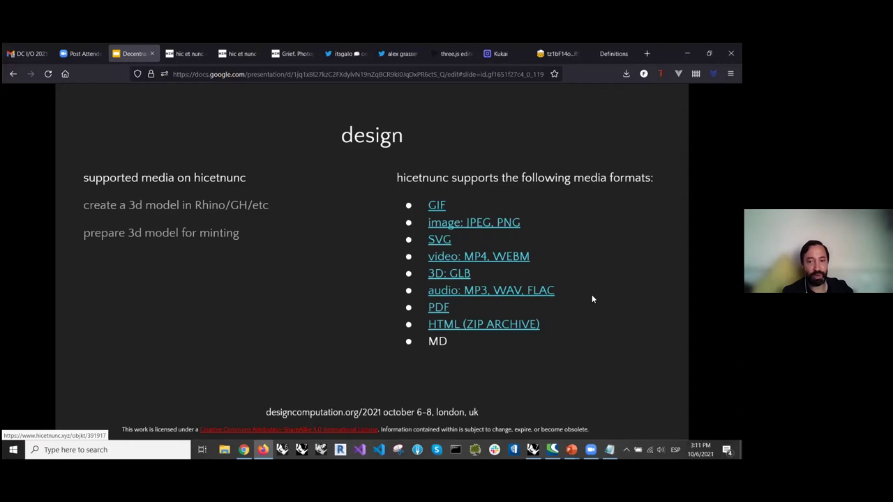
click(444, 307)
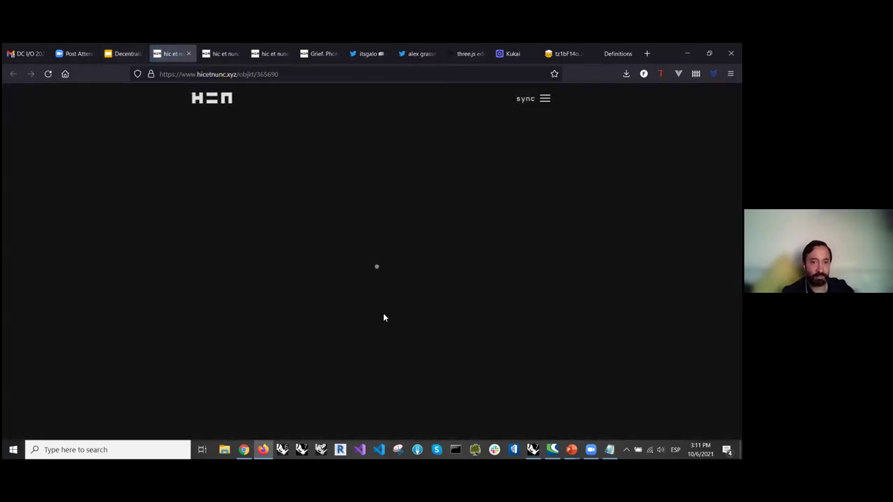
Switch to the Decentralize Google Slides tab showing the supported-formats slide.
click(122, 54)
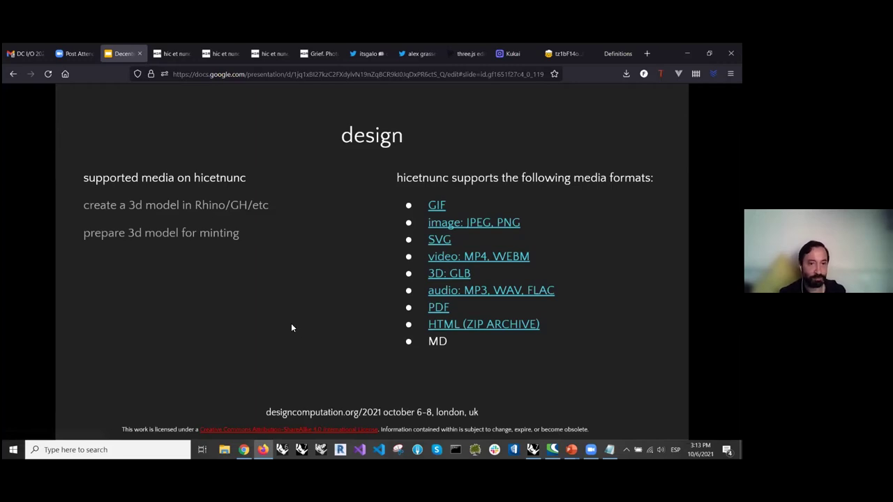
Advance to 'create a 3d model in Rhino/GH/etc', present full screen, then switch to Rhino.
key(Right)
key(ctrl+shift+f)
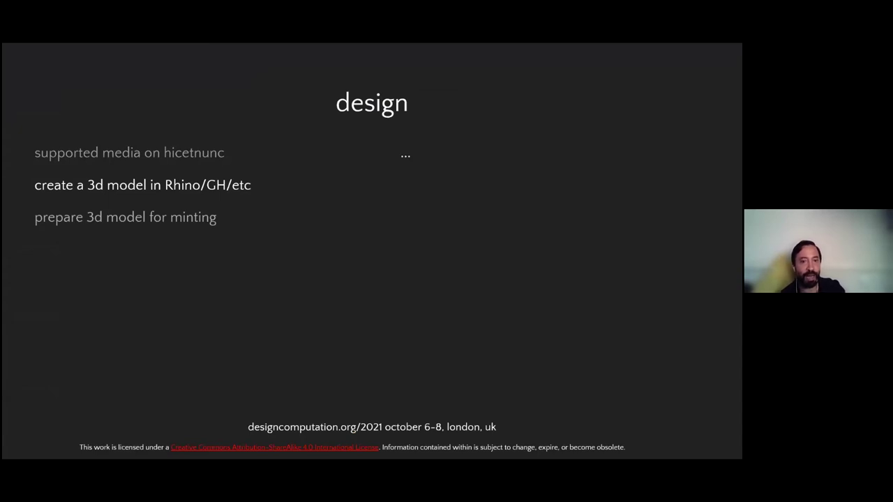
key(alt+Tab)
key(alt+Tab)
key(alt+Tab)
key(alt+Tab)
key(alt+Tab)
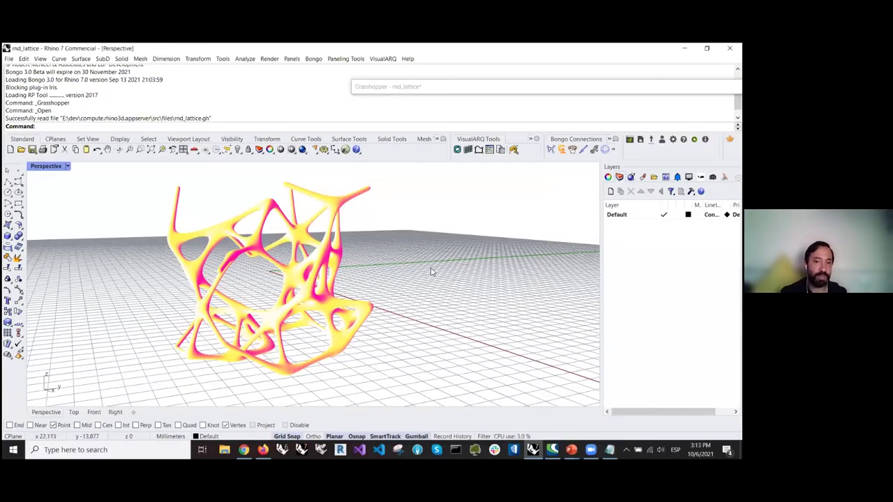
Orbit the lattice and expand the Grasshopper window to survey the definition's components.
right_drag(352, 266, 487, 85)
click(487, 83)
double_click(487, 84)
right_drag(444, 211, 442, 185)
right_drag(248, 252, 129, 246)
right_drag(606, 274, 506, 259)
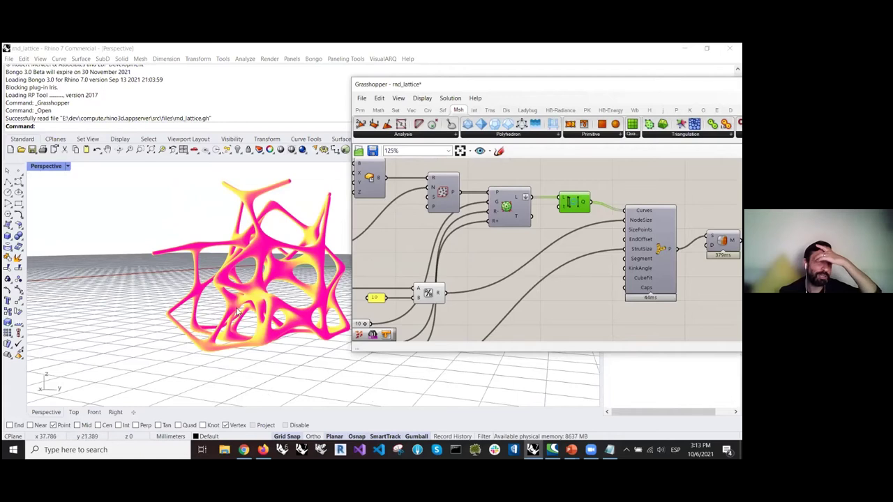
right_drag(470, 291, 529, 316)
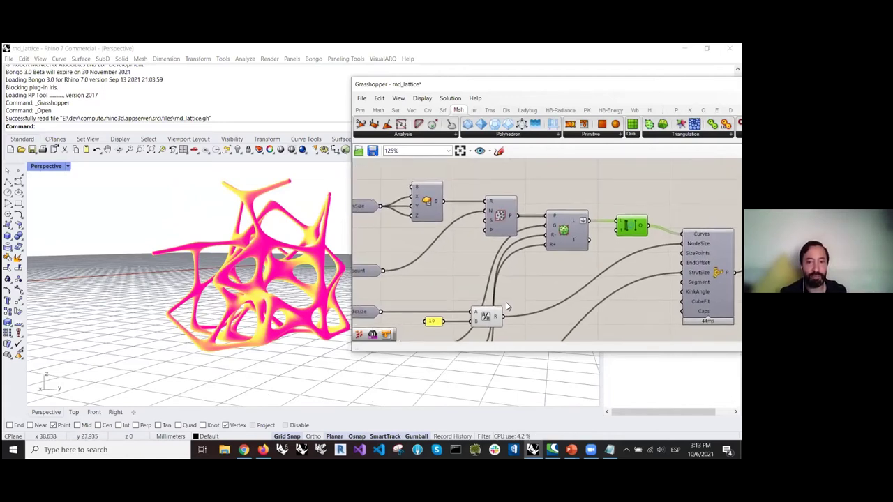
Select the Mesh component and the next node, and adjust its preview option.
click(493, 218)
click(565, 231)
right_click(560, 191)
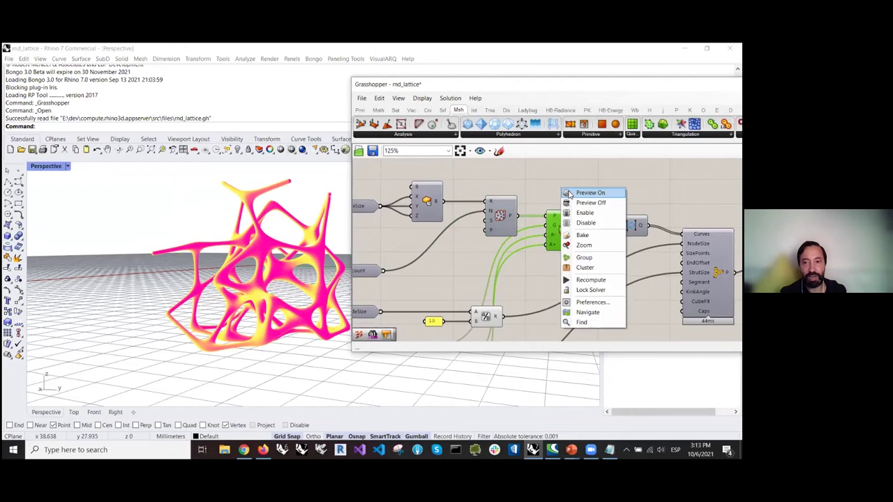
click(571, 192)
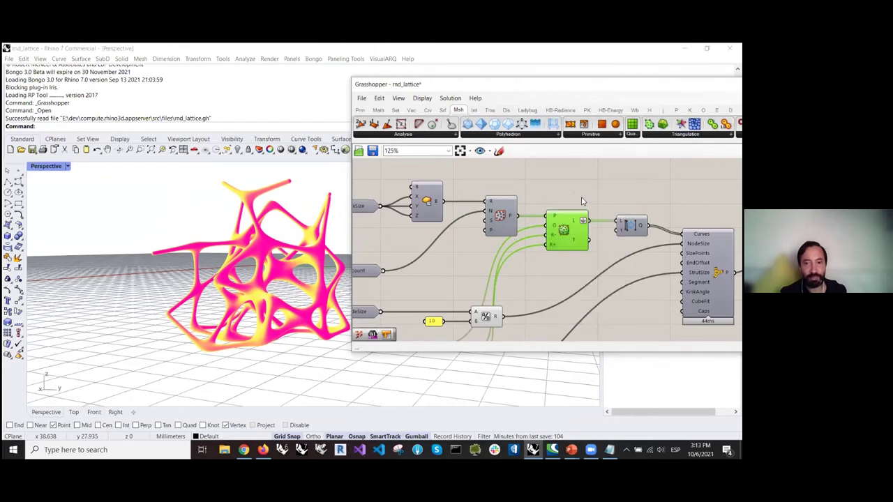
right_click(576, 187)
click(593, 201)
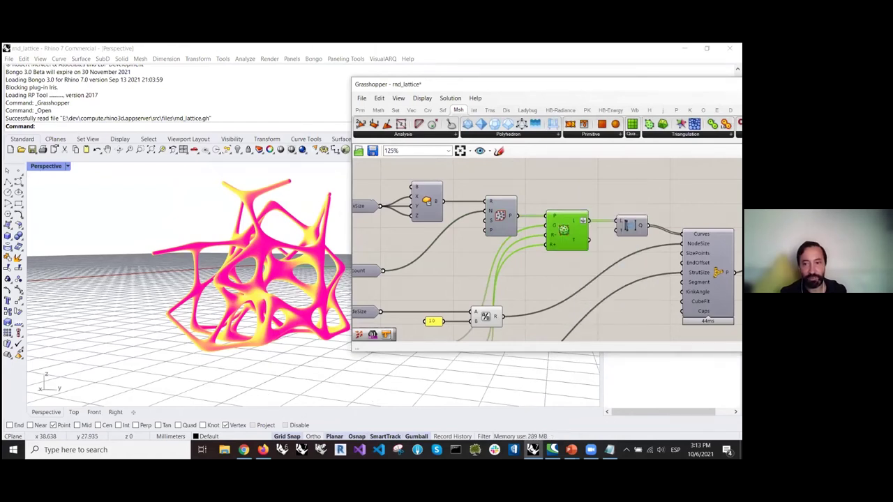
Follow the definition past Cheap Occlusion to the gradient node and select the final mesh component.
right_drag(650, 260, 504, 239)
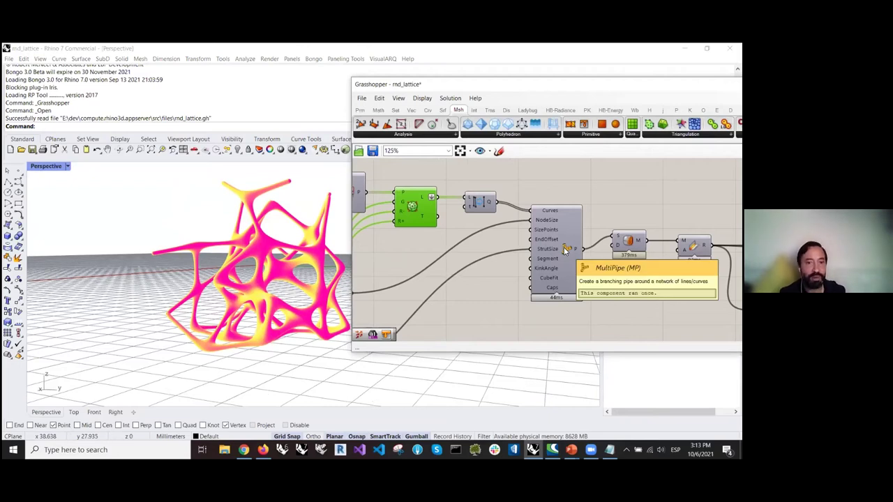
right_drag(726, 265, 358, 262)
right_drag(663, 216, 314, 174)
right_drag(698, 293, 366, 279)
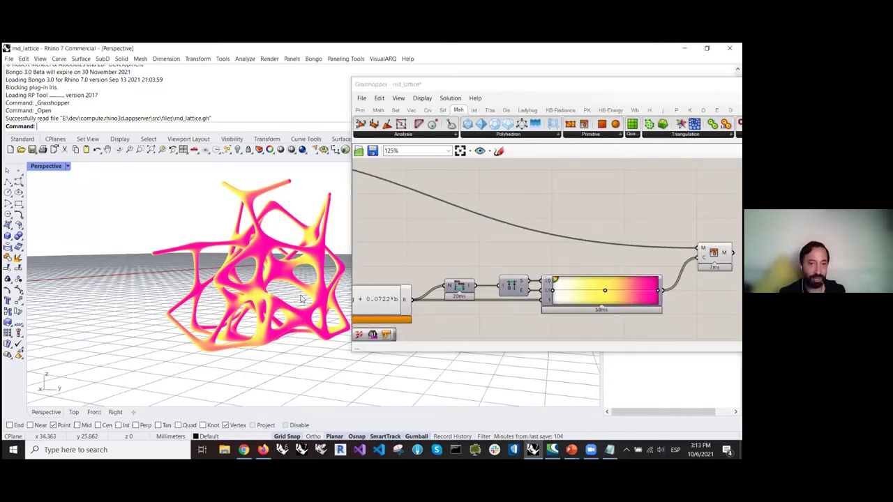
mouse_move(249, 302)
right_down()
mouse_move(257, 293)
mouse_move(244, 294)
right_up()
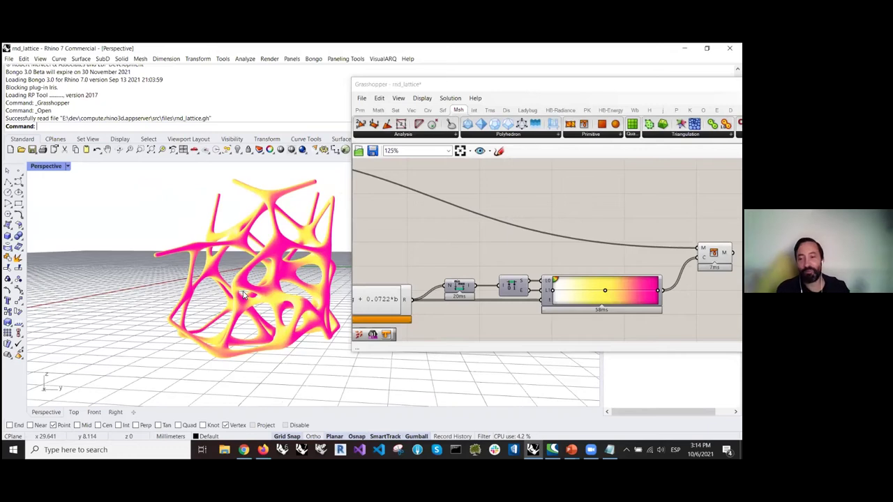
click(714, 255)
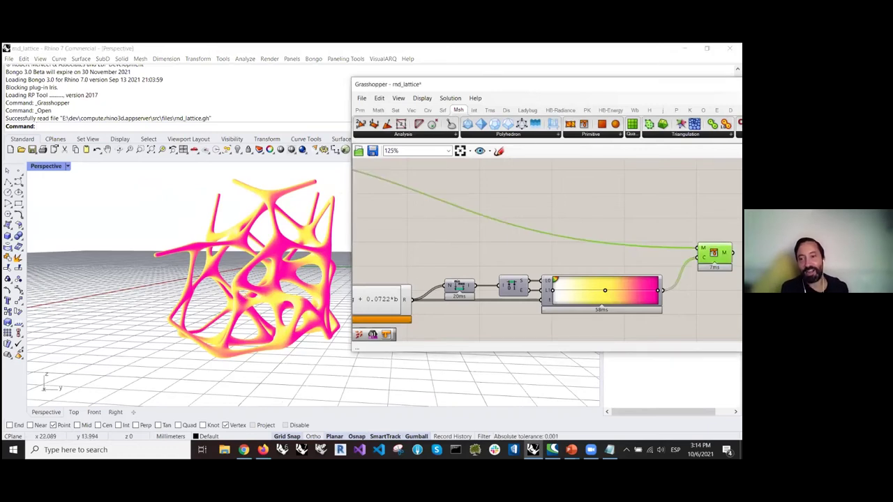
Change the final mesh component's preview option and select the lattice mesh in the viewport.
right_click(711, 198)
click(708, 244)
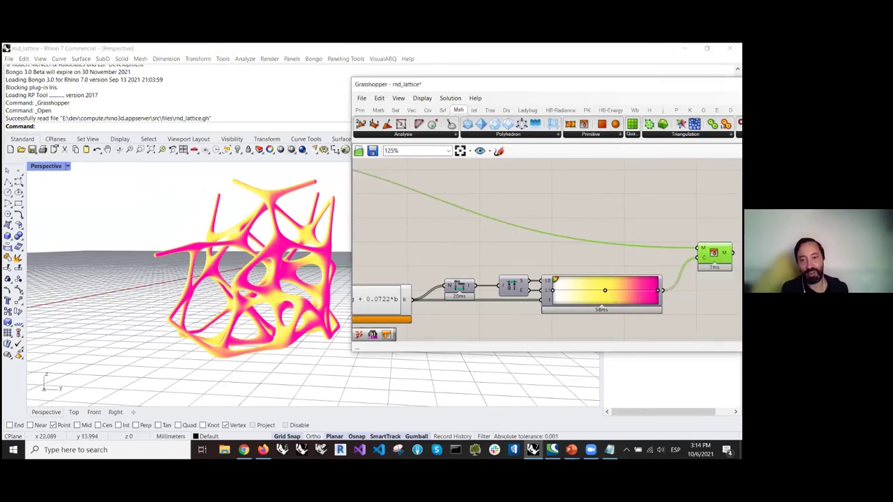
click(136, 231)
right_drag(180, 239, 232, 249)
click(233, 249)
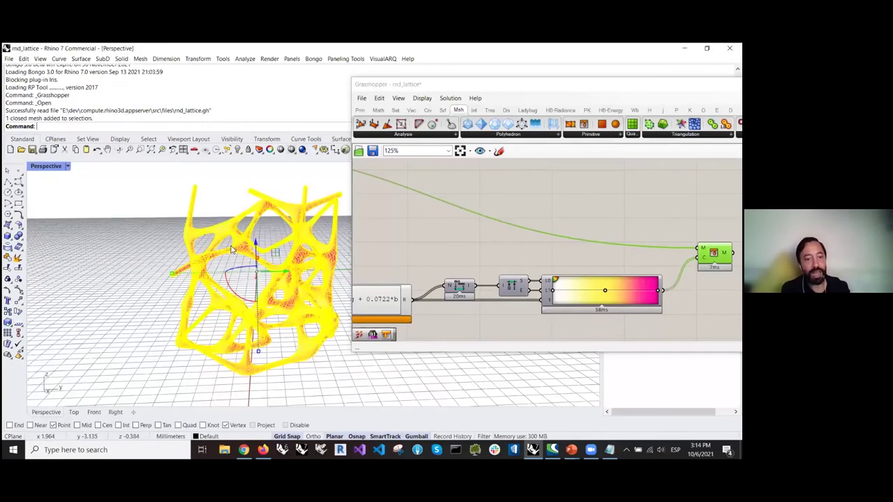
Run the Export command, retyping it after a misspelled first attempt.
text(x)
text(p)
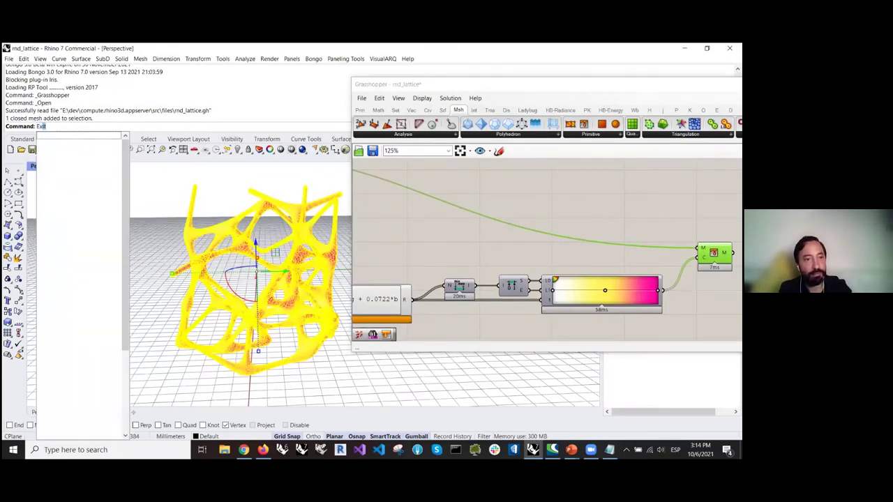
key(BackSpace)
text(ort)
key(Return)
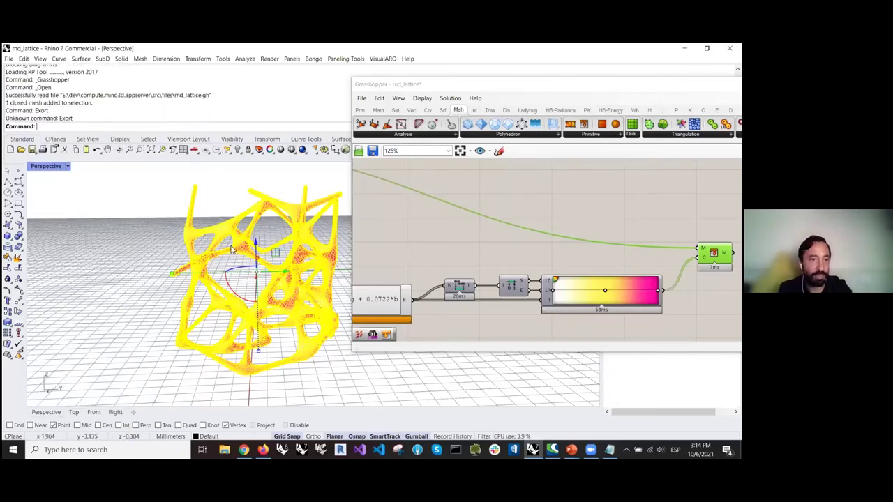
text(Export)
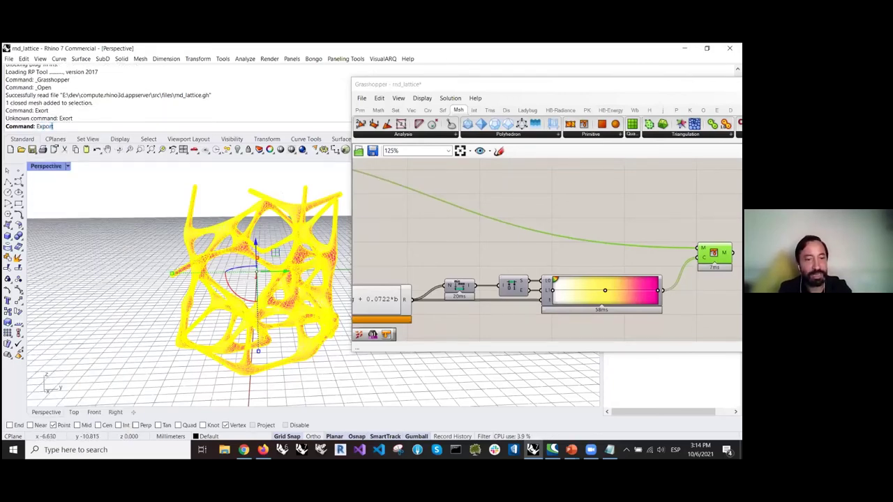
key(Return)
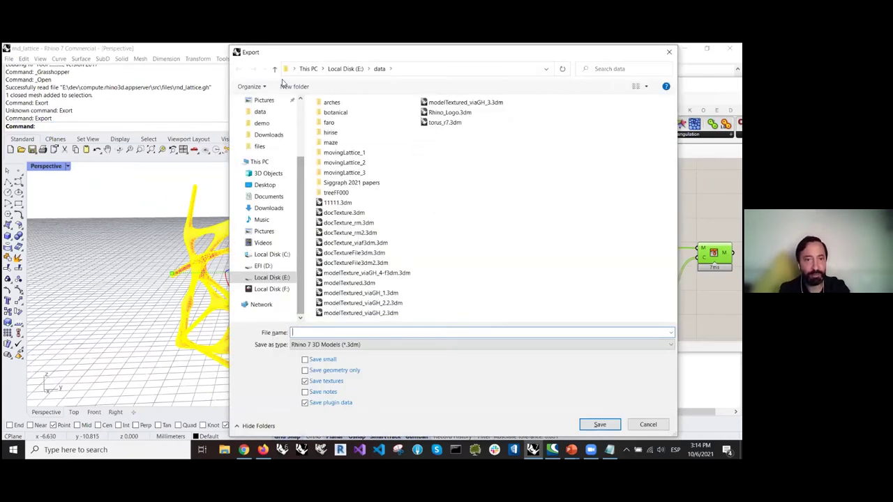
Save the export as 'lattice' in the Desktop folder.
click(265, 184)
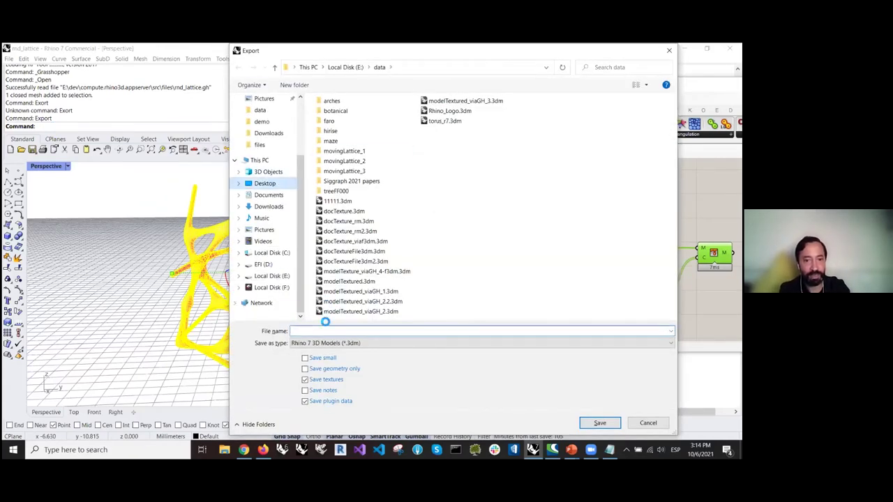
click(326, 331)
text(lattice)
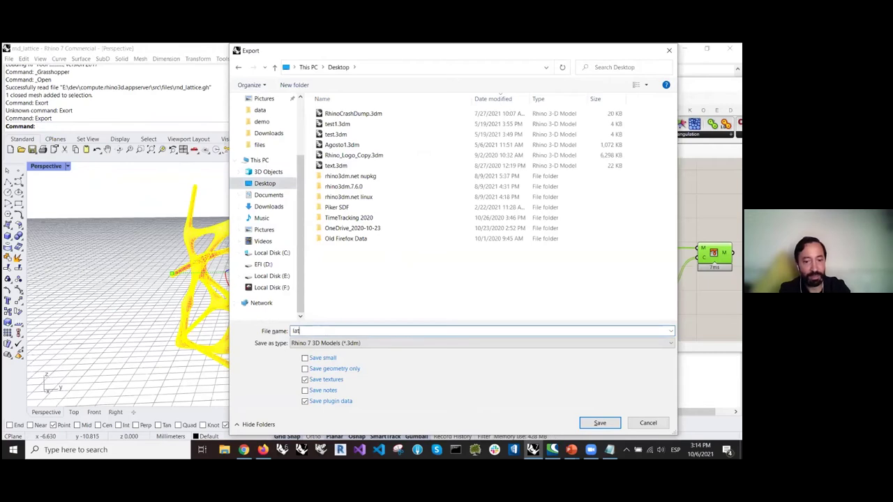
key(Return)
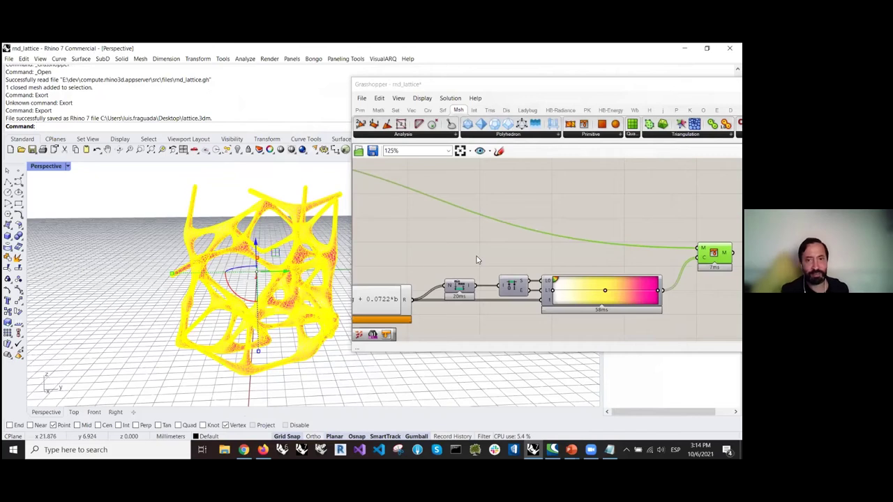
Switch from Rhino back to the slide presentation.
key(alt+Tab)
click(194, 206)
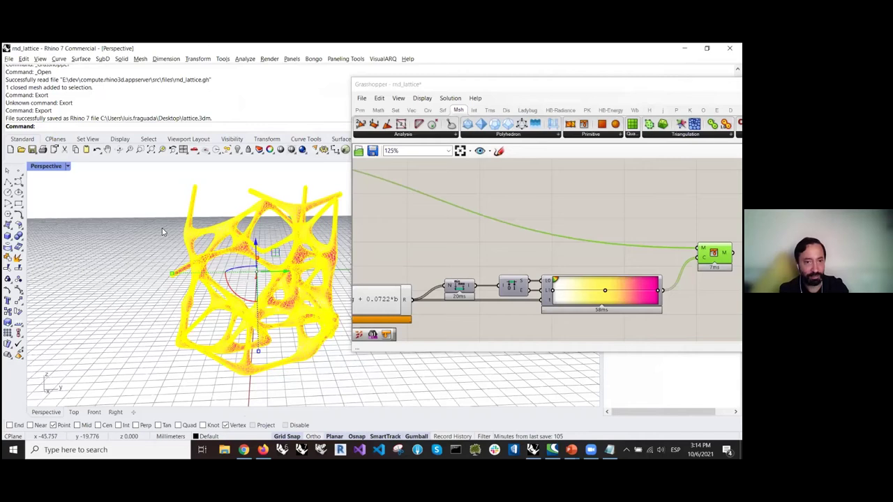
key(alt+Tab)
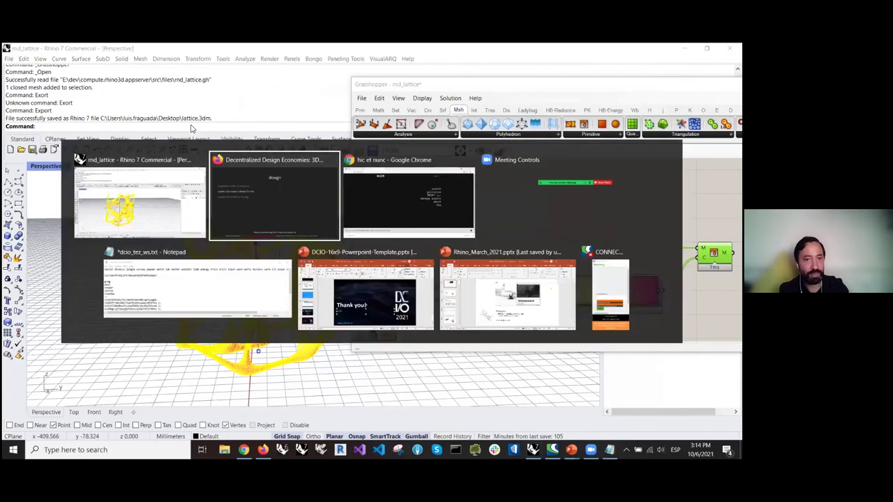
key(alt+Tab)
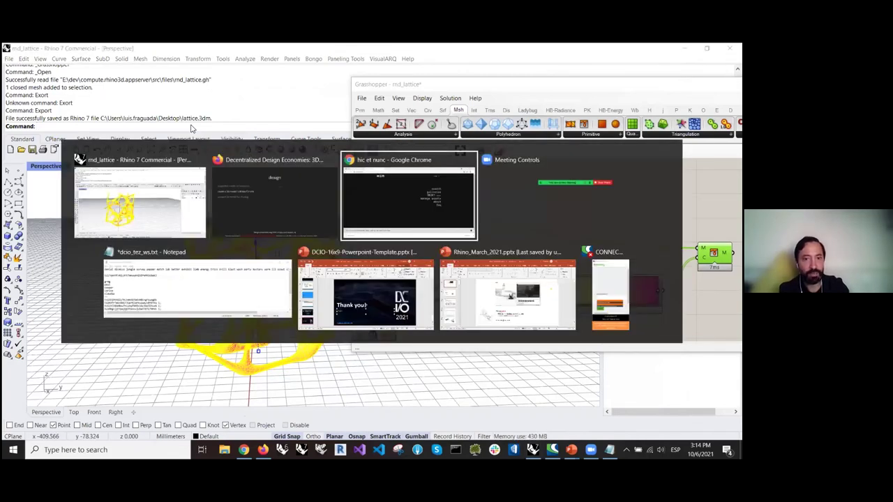
key(alt+shift+Tab)
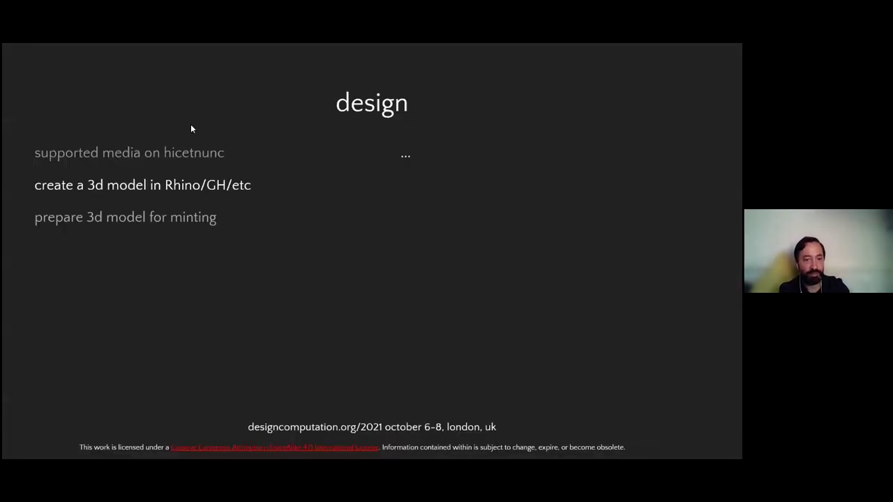
Reveal the five model-preparation steps on the slide, then return to Rhino.
key(Right)
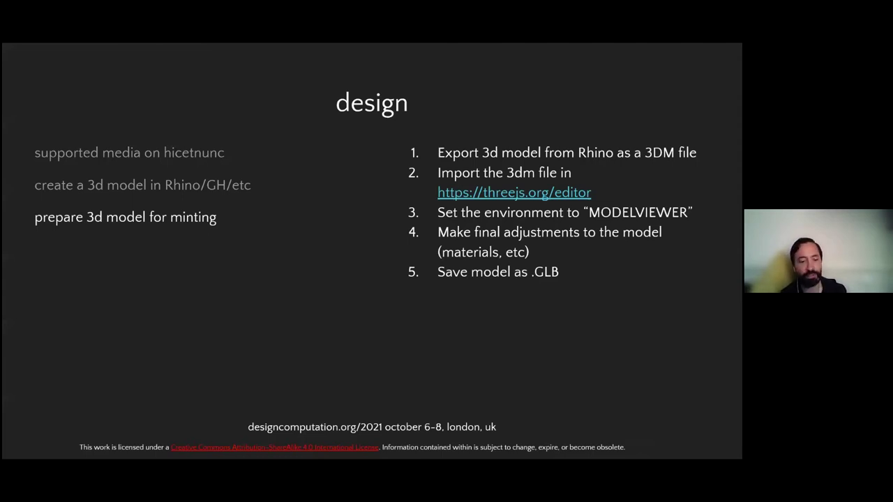
key(alt+Tab)
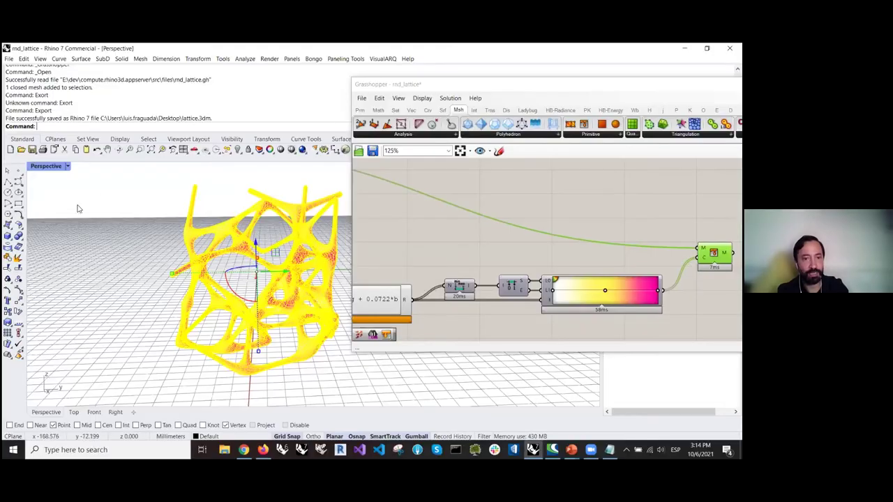
key(Up)
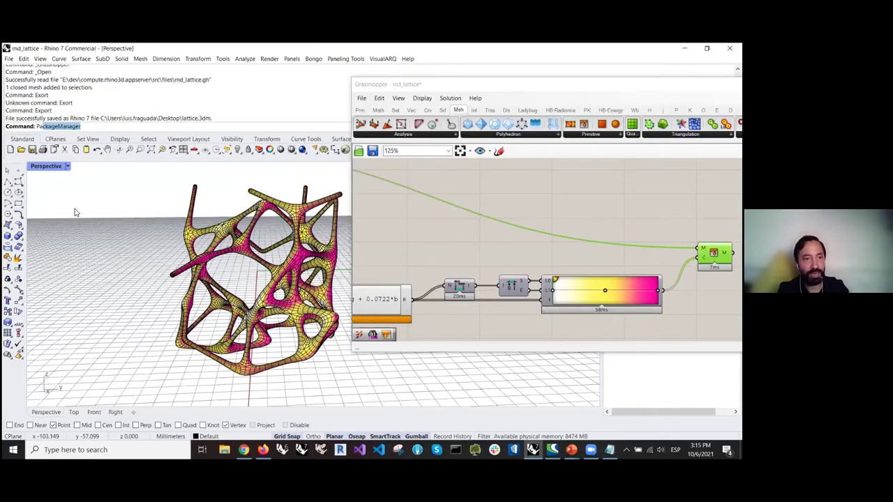
key(Return)
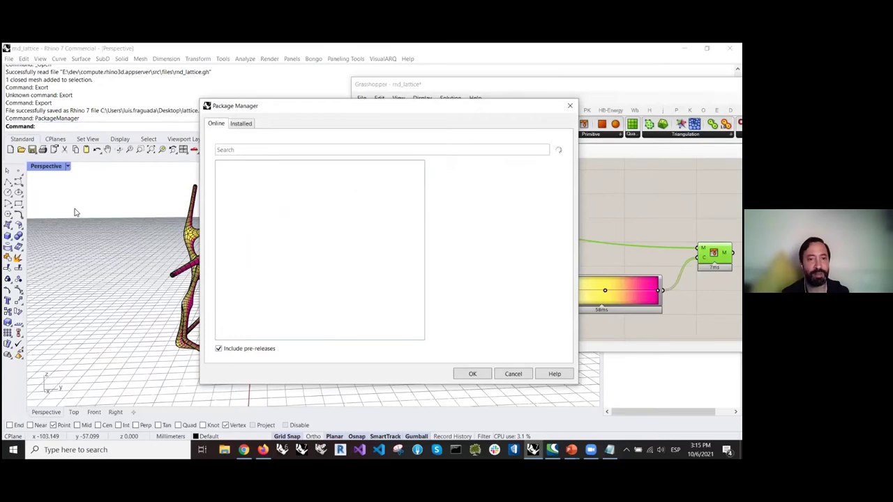
click(250, 148)
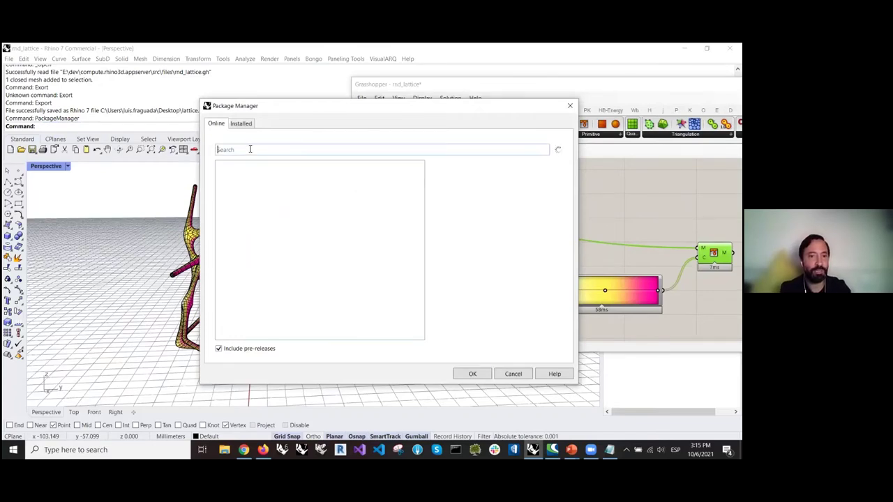
text(gltf)
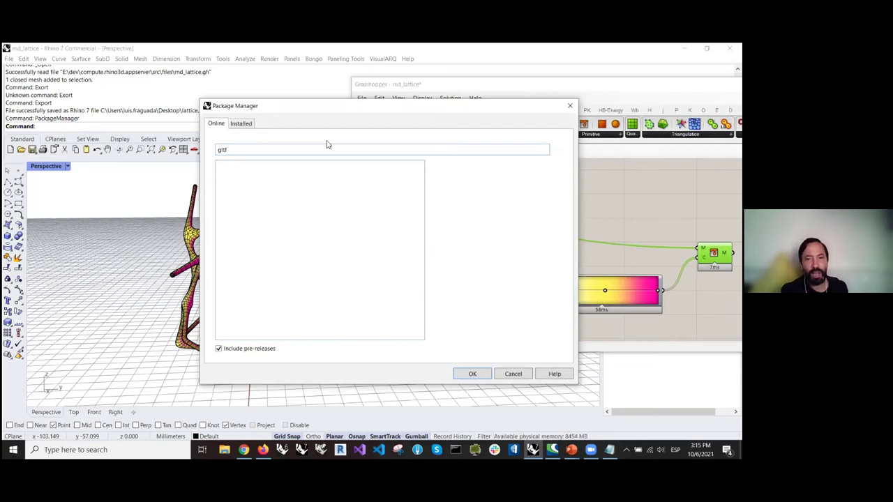
drag(254, 110, 225, 115)
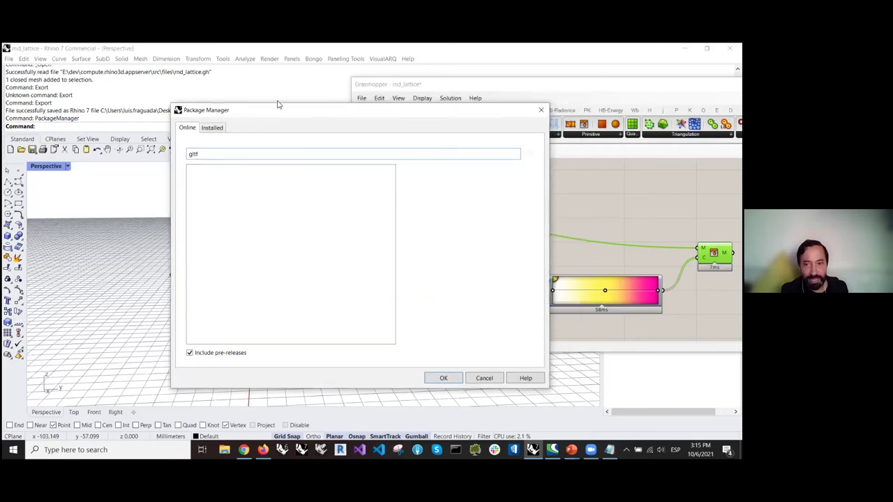
drag(279, 104, 306, 95)
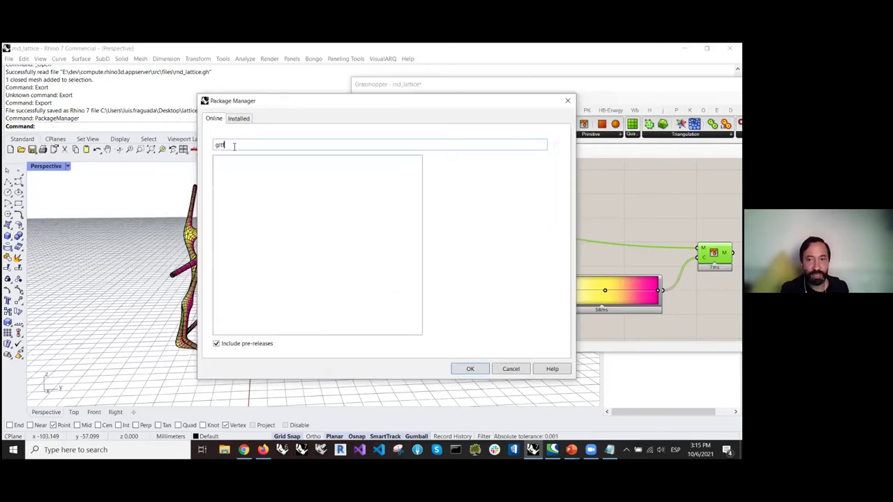
drag(234, 146, 200, 146)
key(BackSpace)
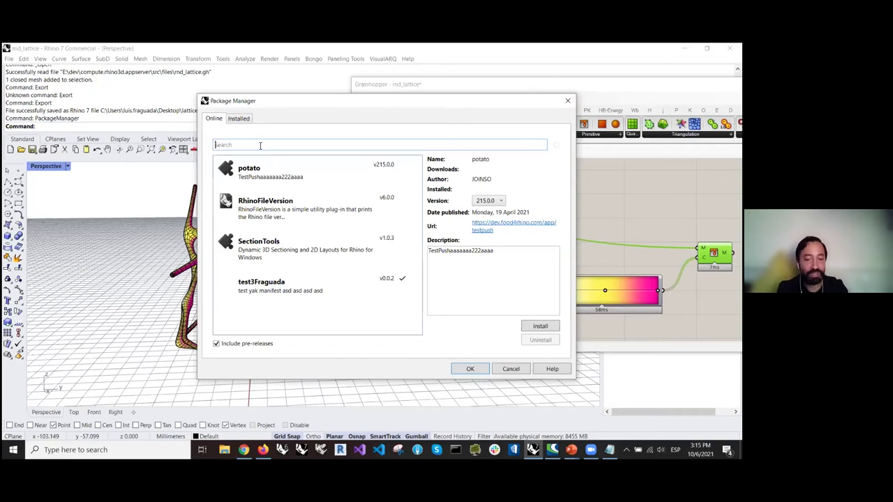
text(gltf)
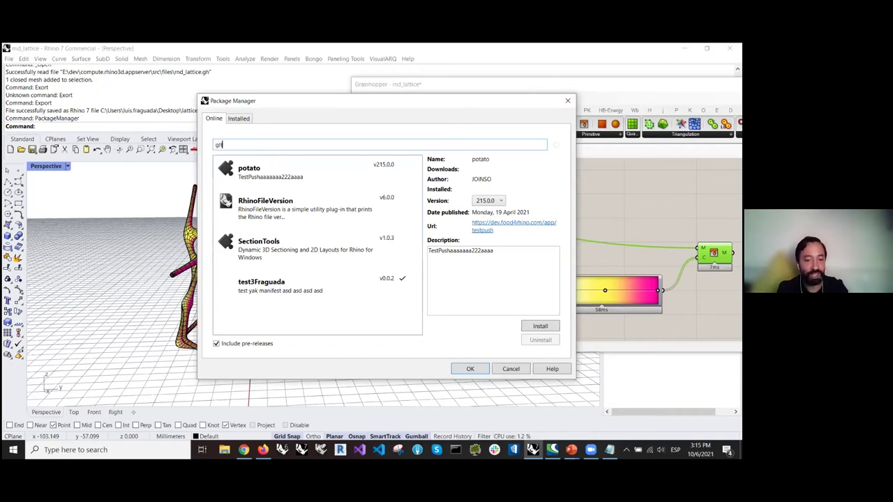
click(567, 101)
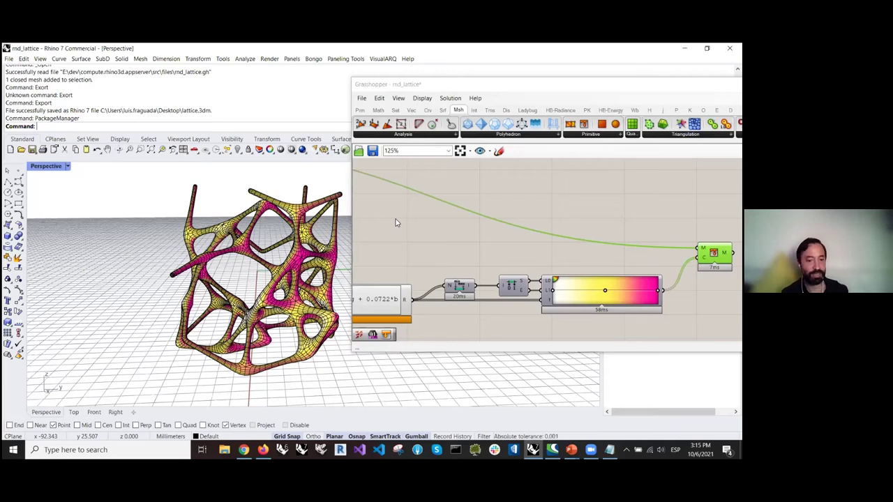
key(alt+Tab)
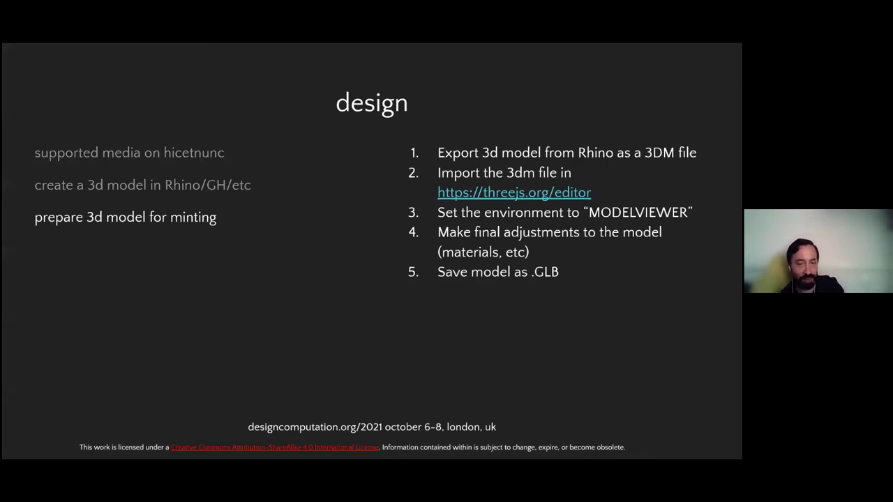
Exit the full-screen slideshow and open the Definitions tab with the compute-rhino3d Grasshopper definitions.
key(alt+Tab)
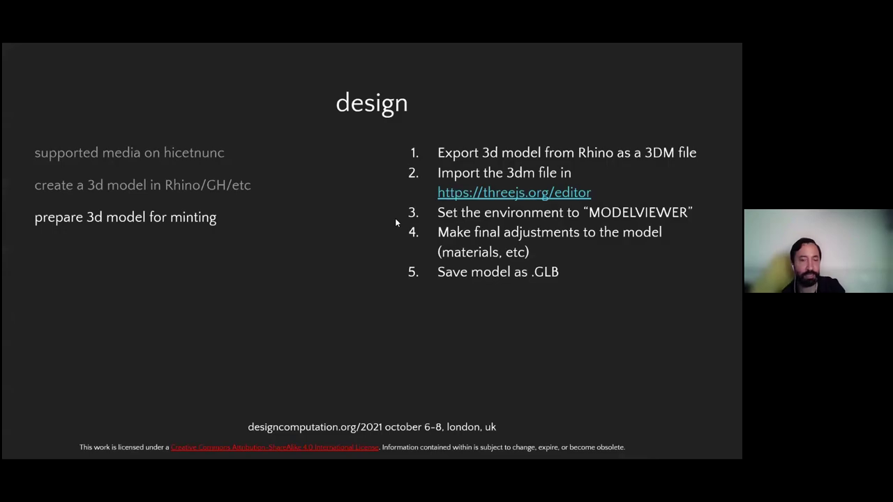
key(alt+Tab)
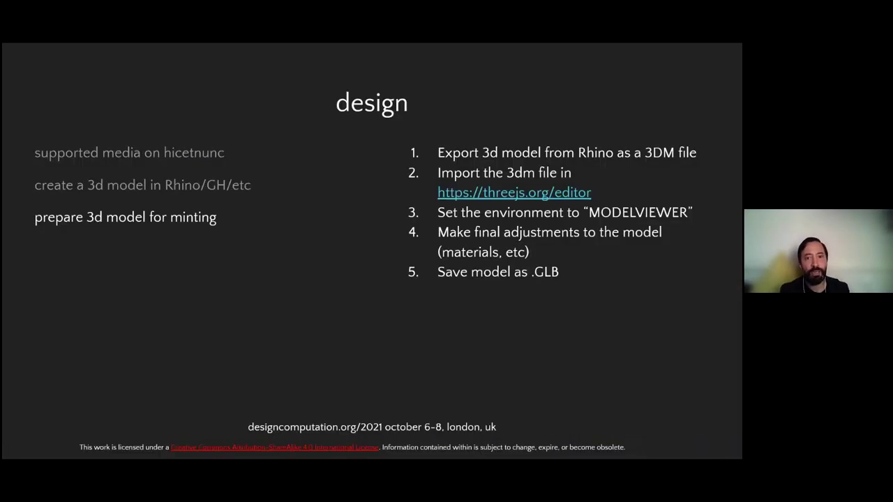
key(Escape)
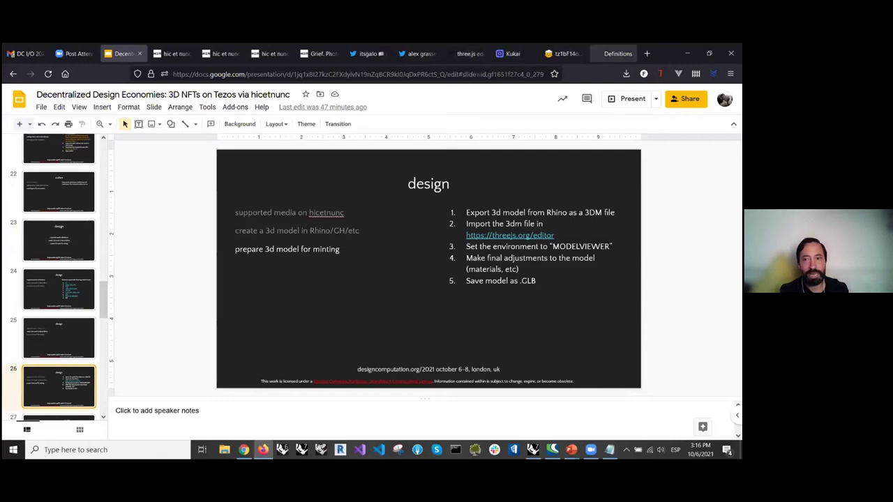
click(614, 54)
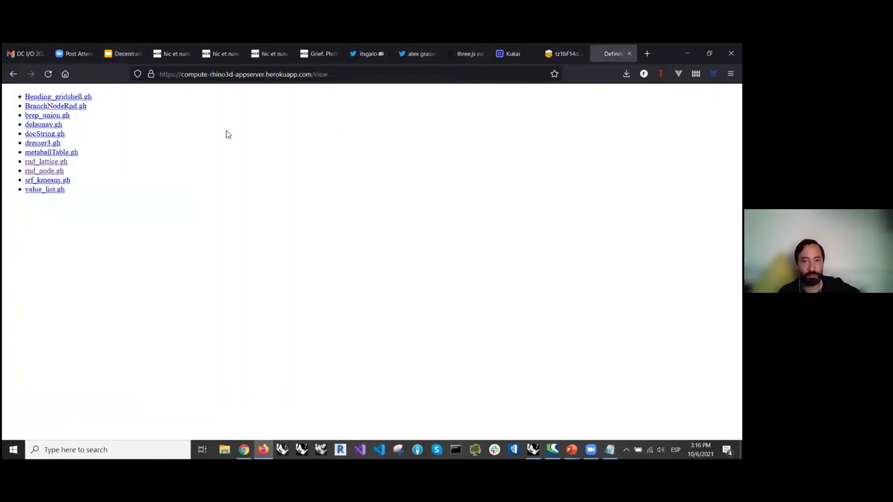
Inspect the rnd_lattice model in the AppServer viewer, then switch to the empty three.js editor.
click(43, 165)
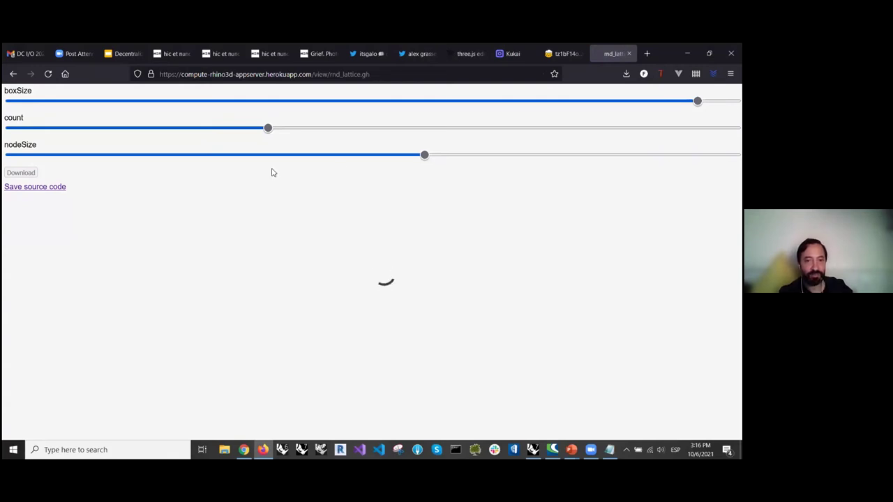
drag(452, 311, 432, 294)
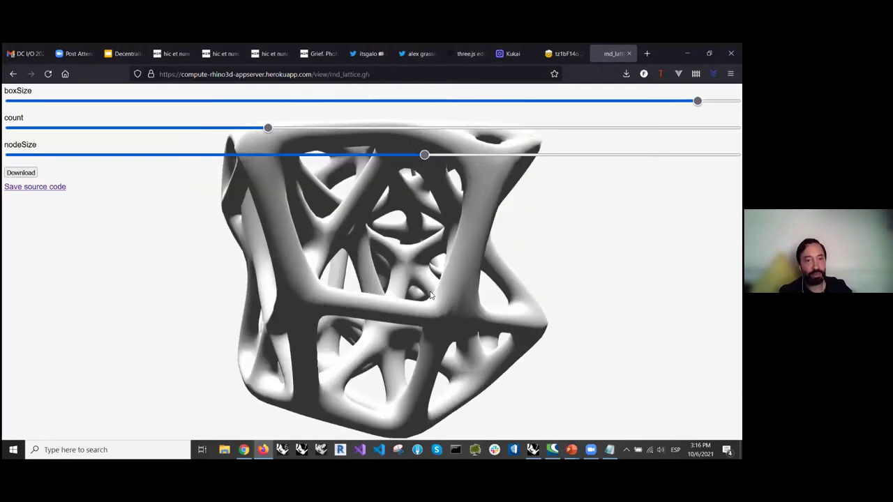
drag(372, 292, 391, 304)
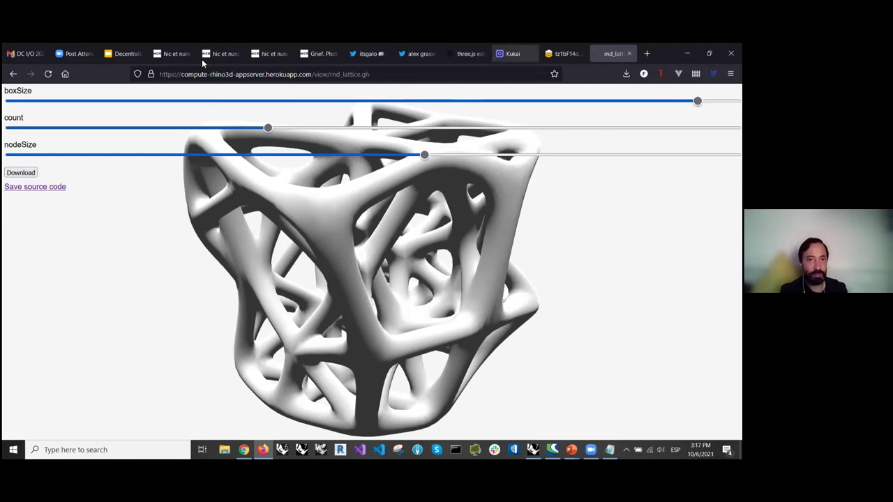
click(456, 51)
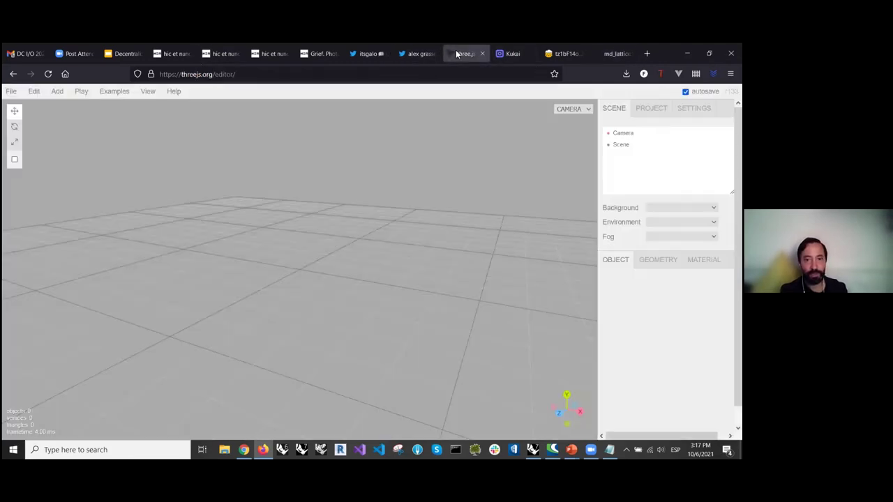
Import lattice.3dm from the Desktop into the three.js editor.
mouse_move(11, 92)
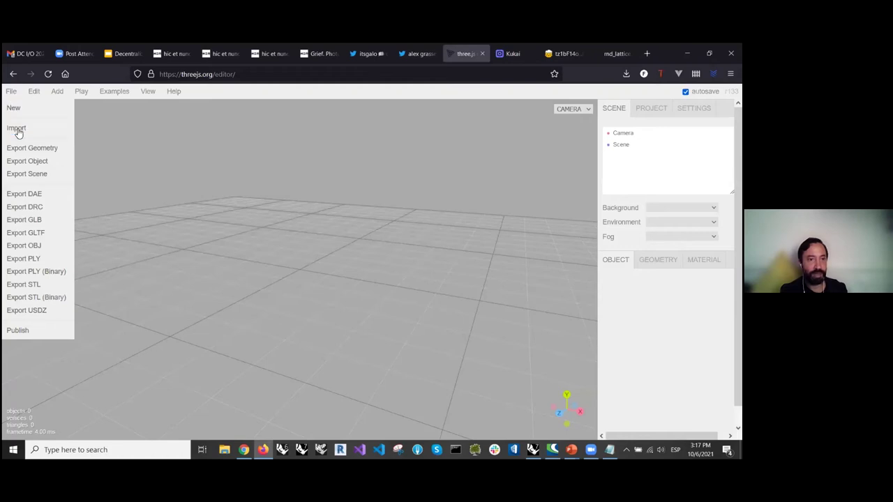
click(16, 128)
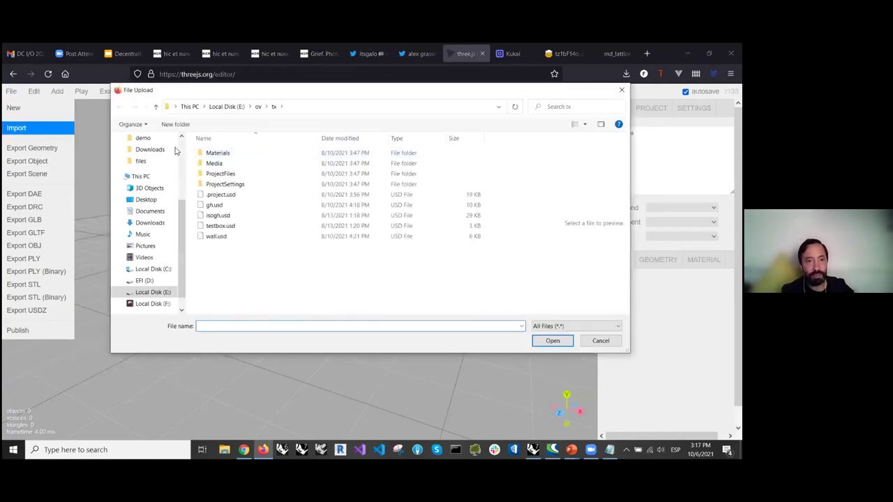
click(172, 199)
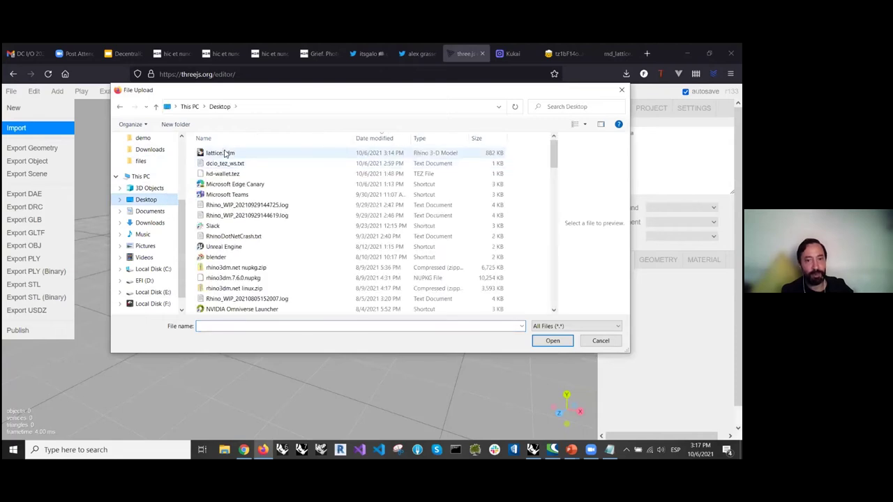
double_click(221, 152)
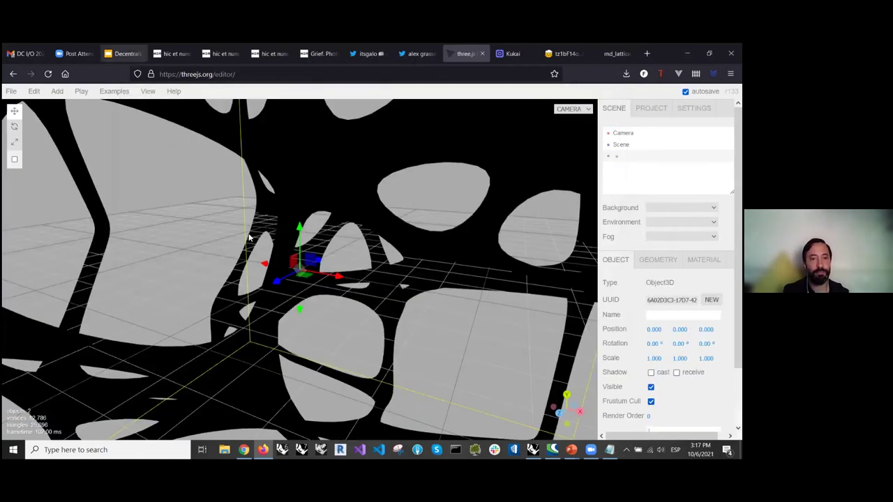
scroll(208, 251, down, 10)
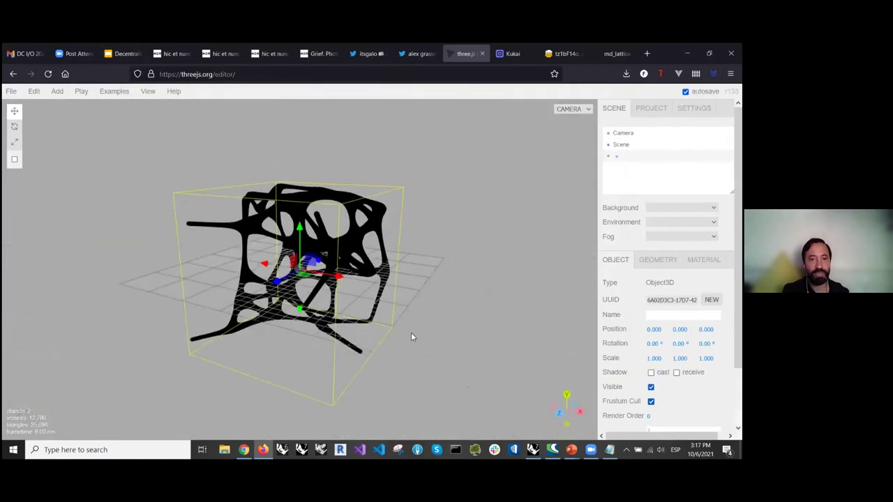
drag(282, 339, 430, 249)
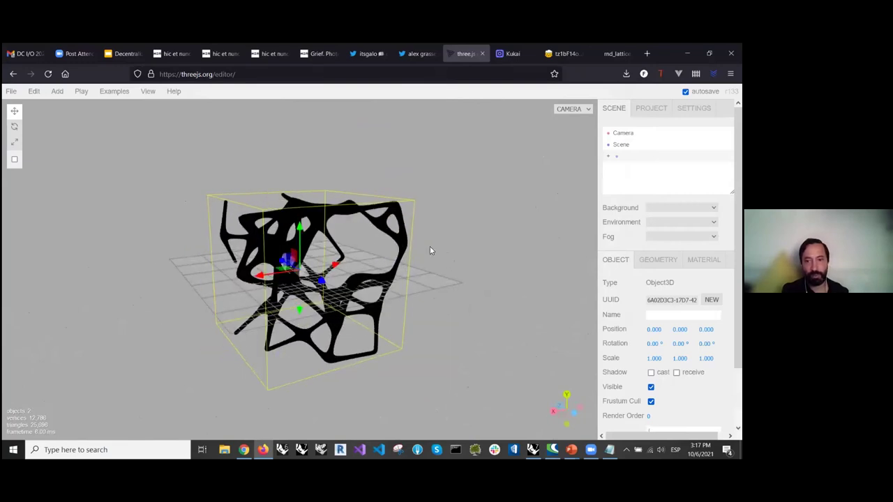
Set the lattice's X rotation to 90° so it stands upright.
click(609, 156)
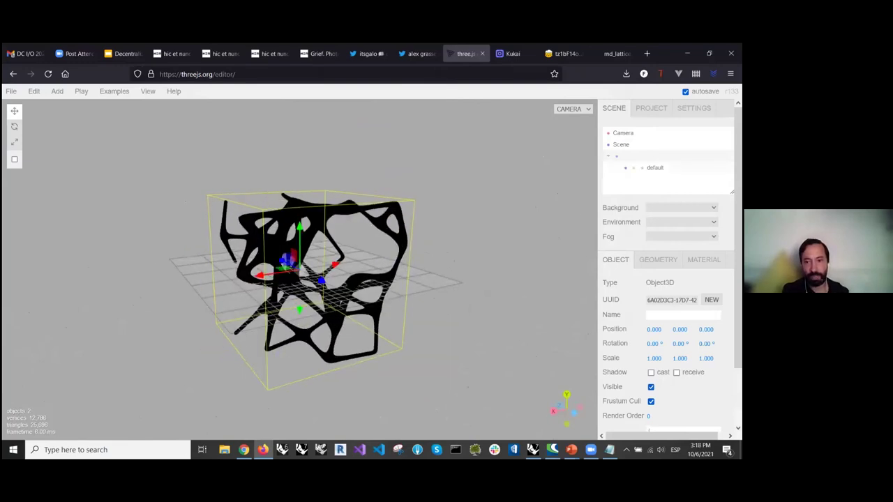
click(654, 343)
text(-)
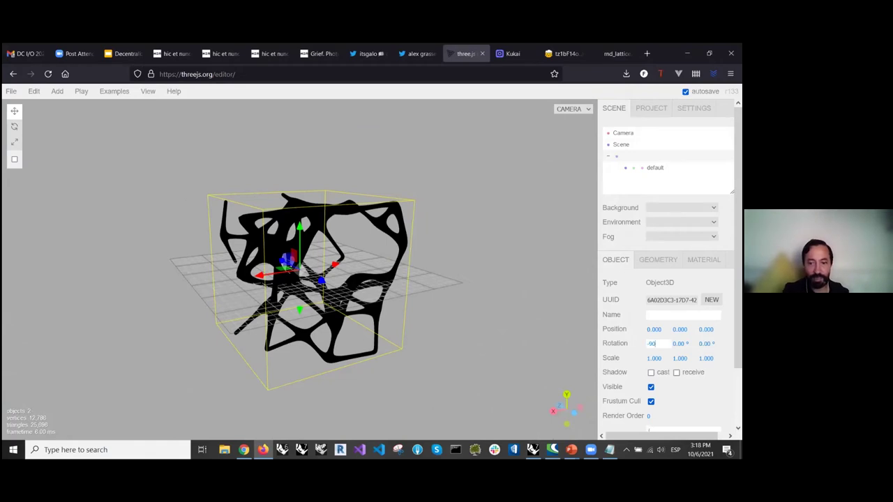
text(90)
key(Return)
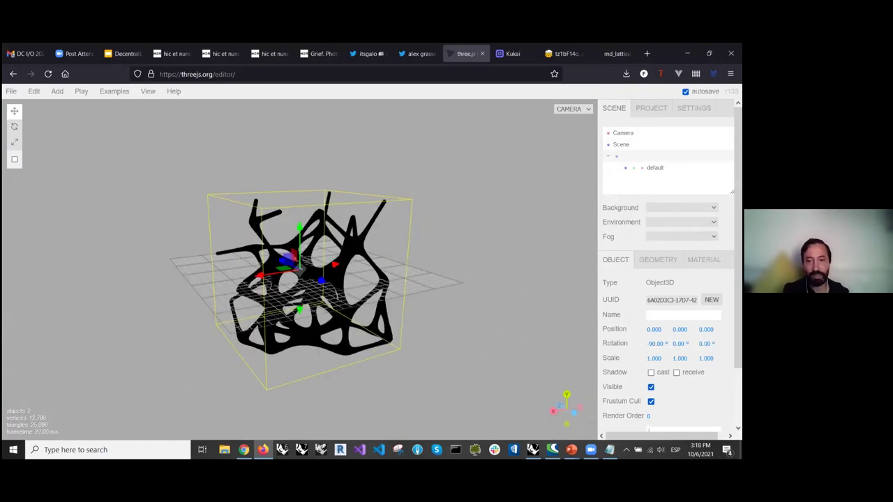
click(656, 343)
text(90)
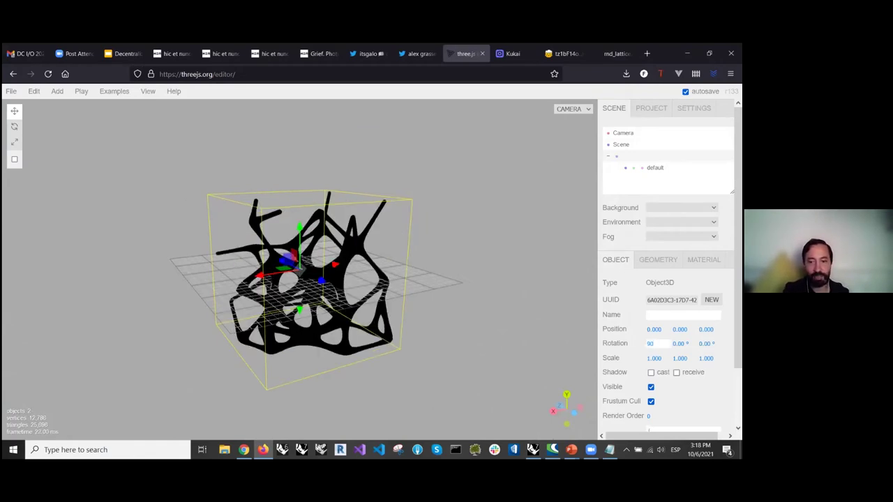
key(Return)
drag(439, 309, 561, 275)
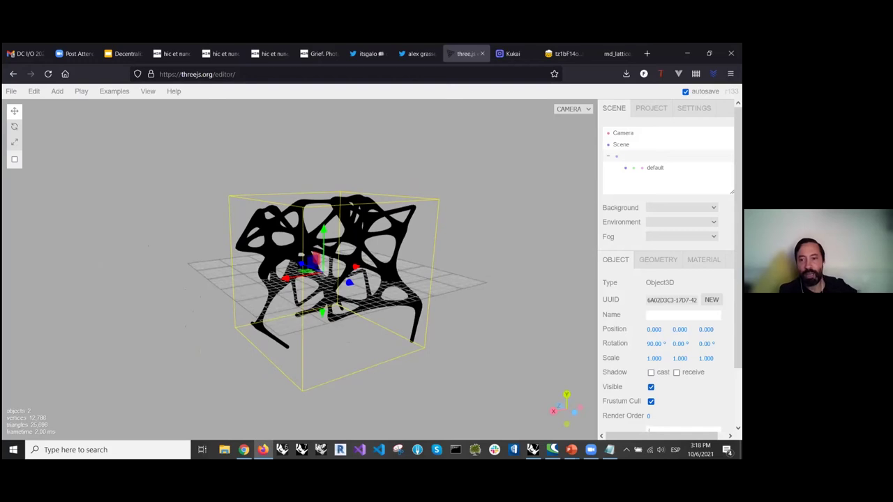
Light the scene with the ModelViewer environment.
click(681, 221)
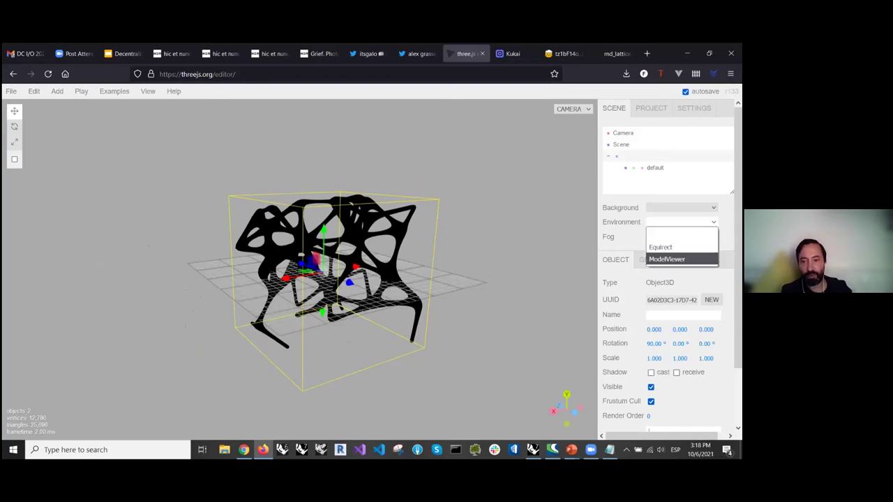
click(667, 259)
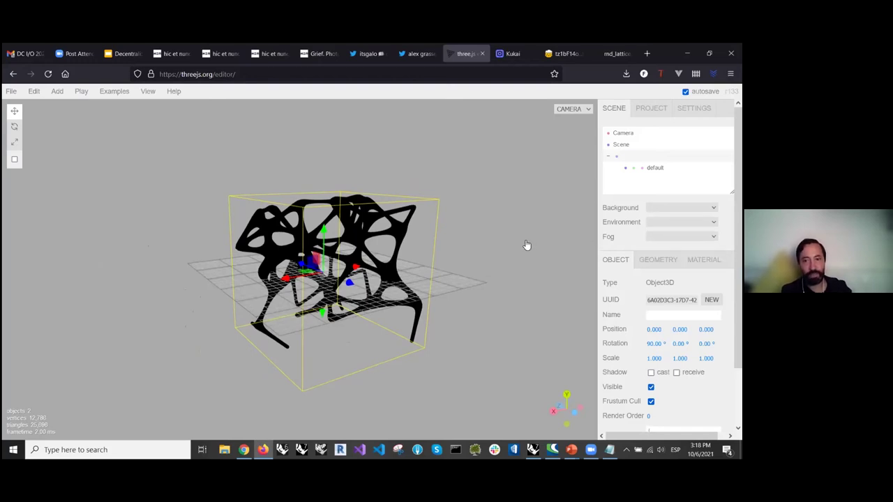
drag(475, 293, 186, 289)
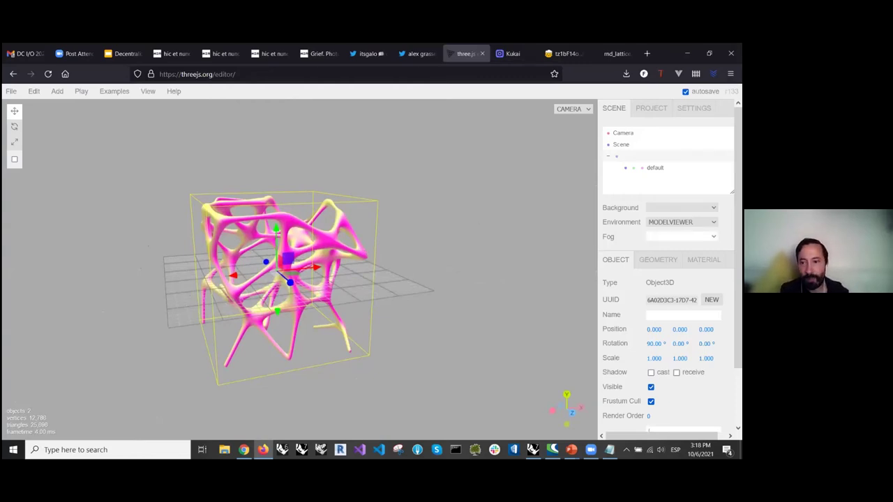
Lower the lattice material's roughness to 0.28.
click(705, 260)
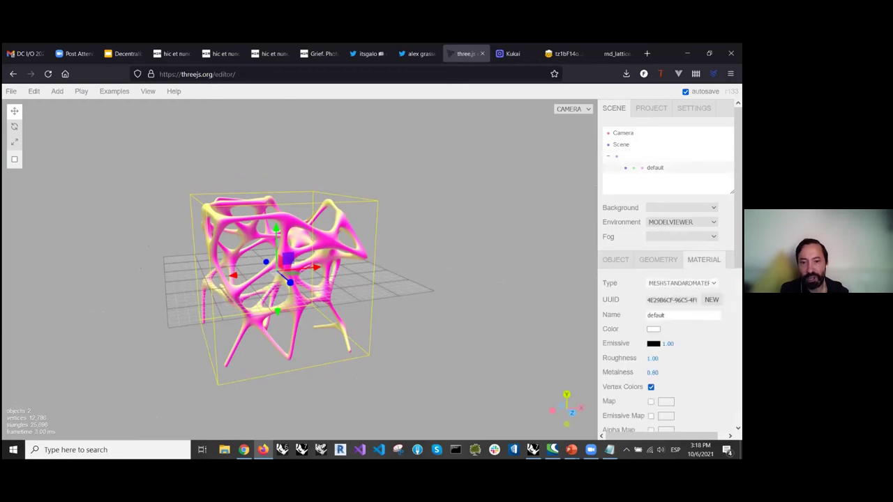
scroll(668, 265, down, 1)
scroll(668, 265, down, 4)
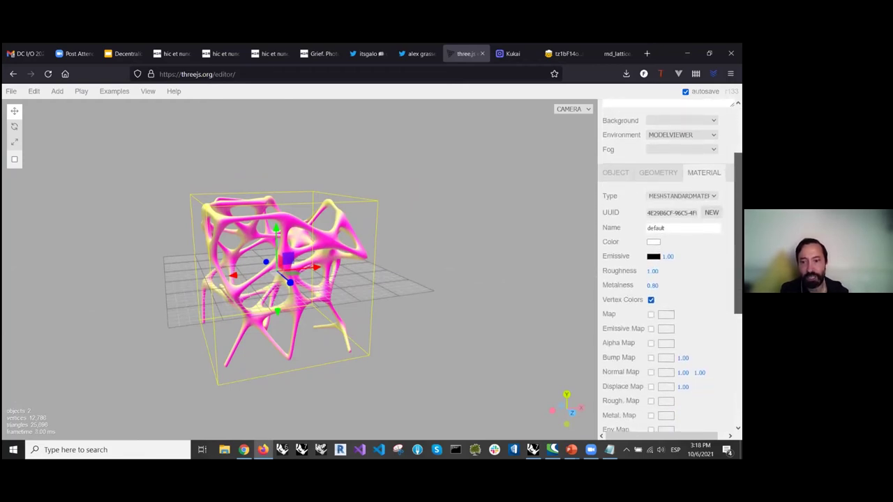
scroll(669, 265, down, 1)
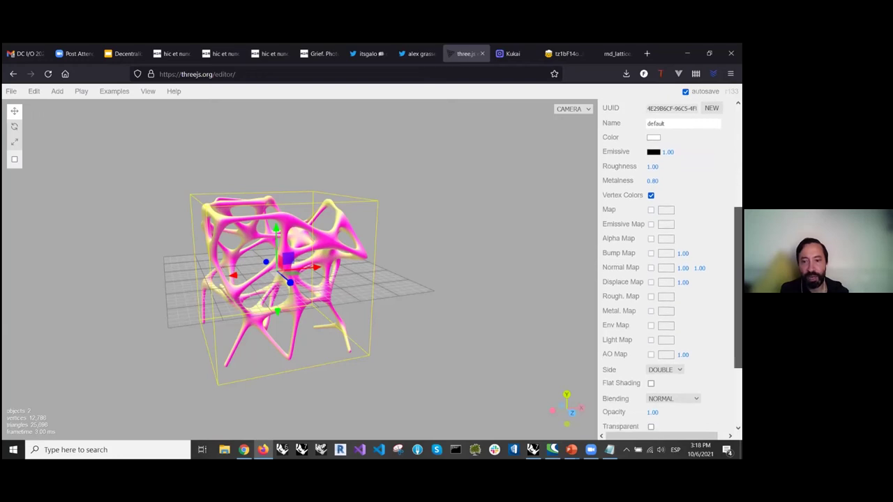
scroll(669, 265, up, 1)
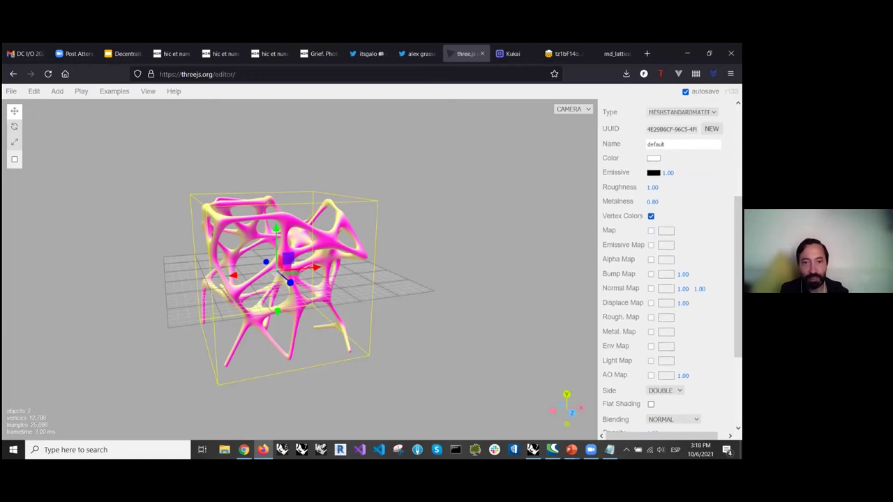
drag(653, 187, 653, 221)
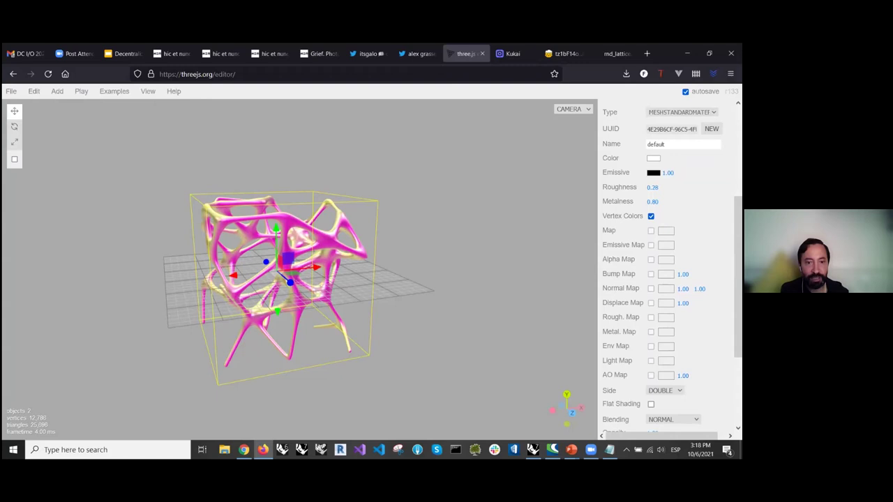
drag(389, 249, 433, 259)
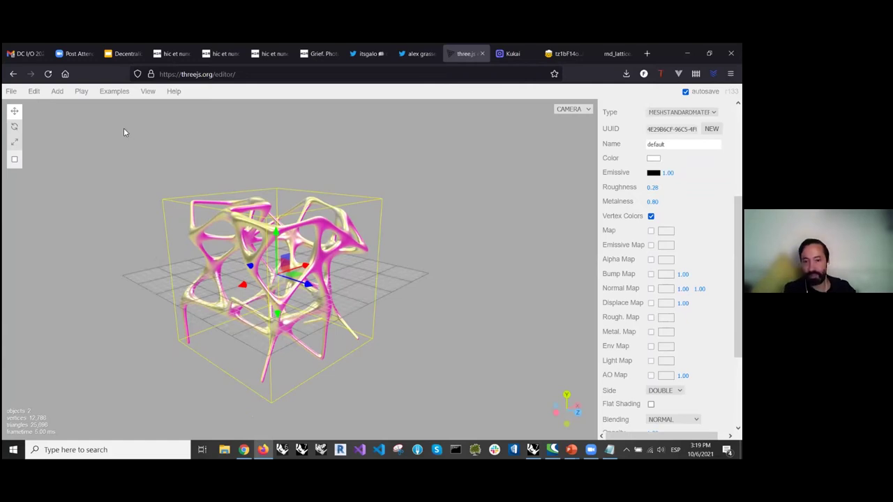
mouse_move(12, 91)
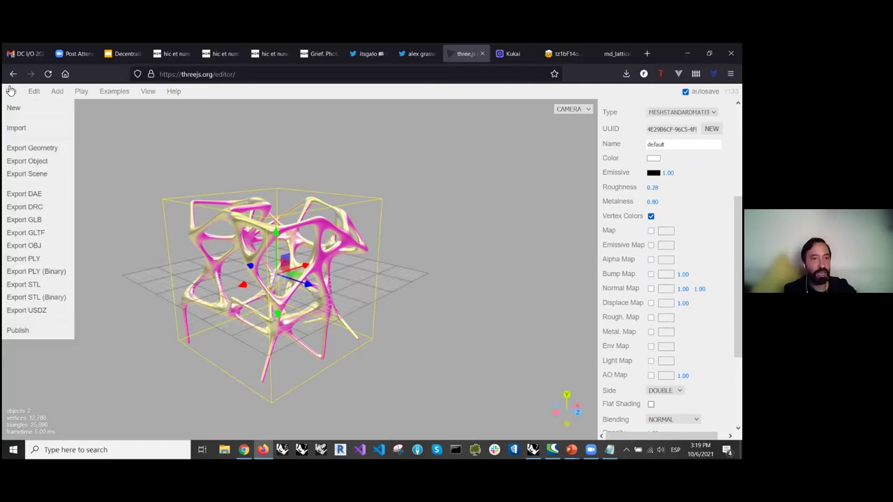
Export the scene as lattice.glb to the Desktop and return to the presentation slides.
click(43, 225)
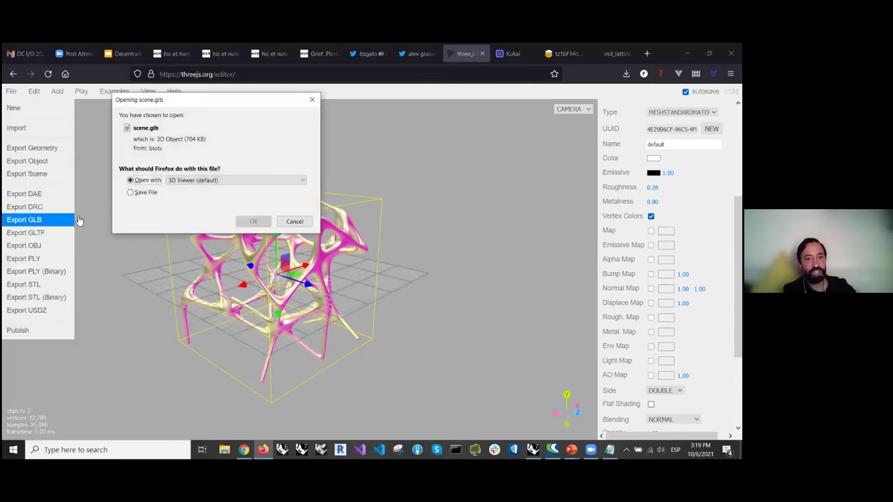
mouse_move(10, 91)
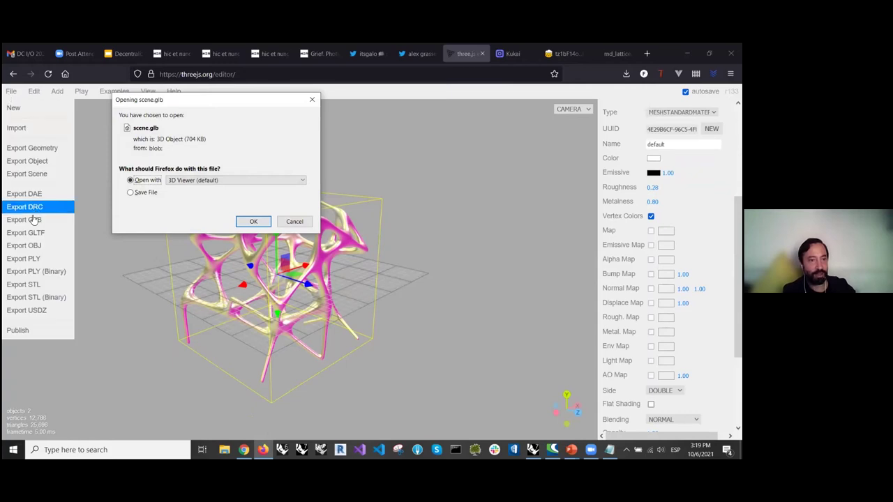
click(146, 193)
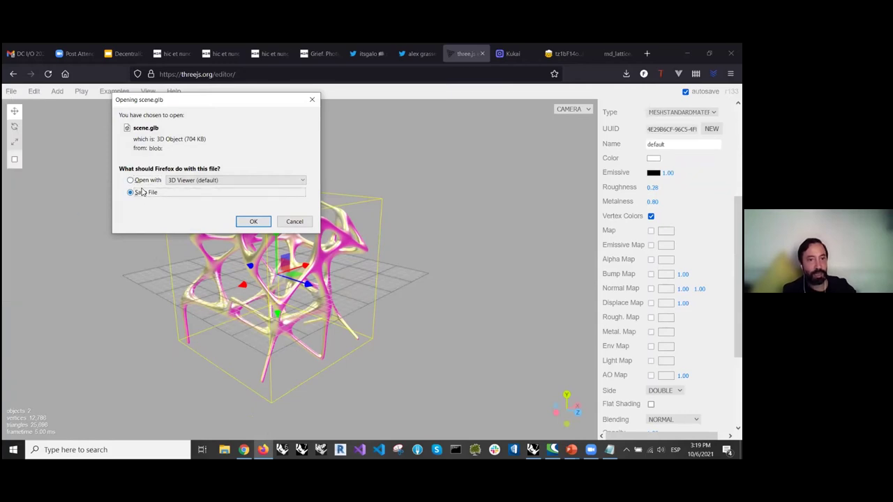
click(249, 223)
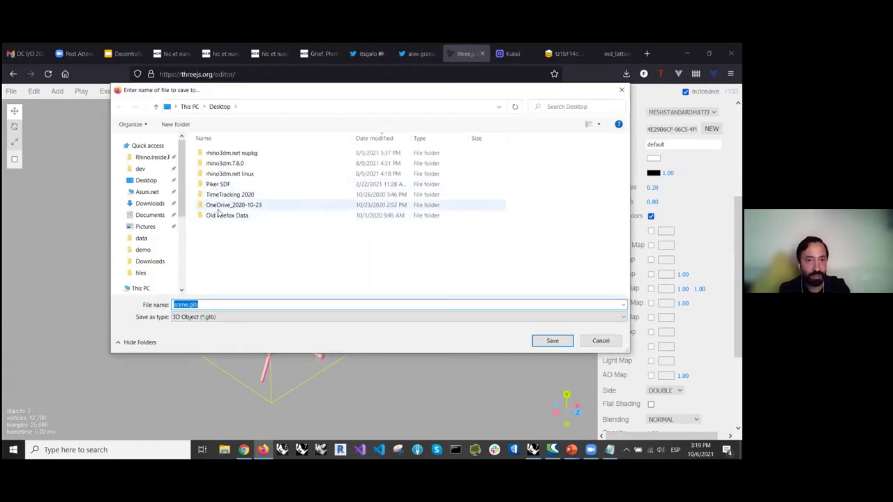
drag(190, 305, 161, 309)
text(lattice)
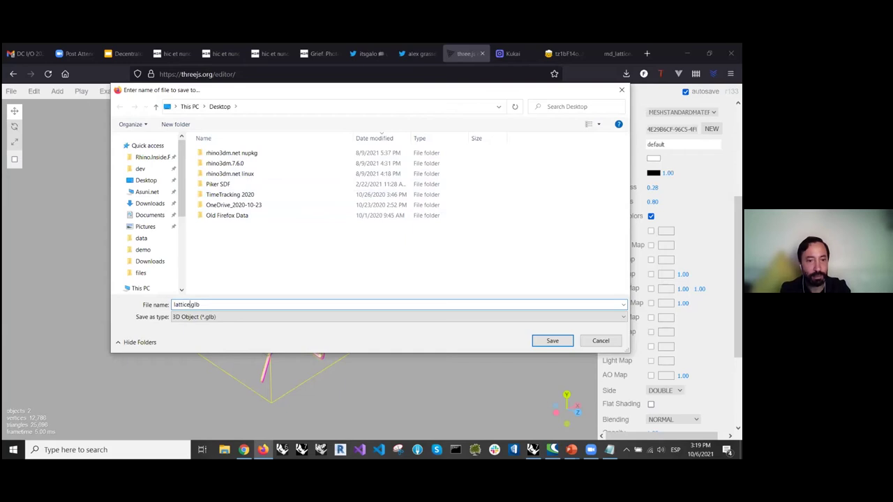
click(550, 341)
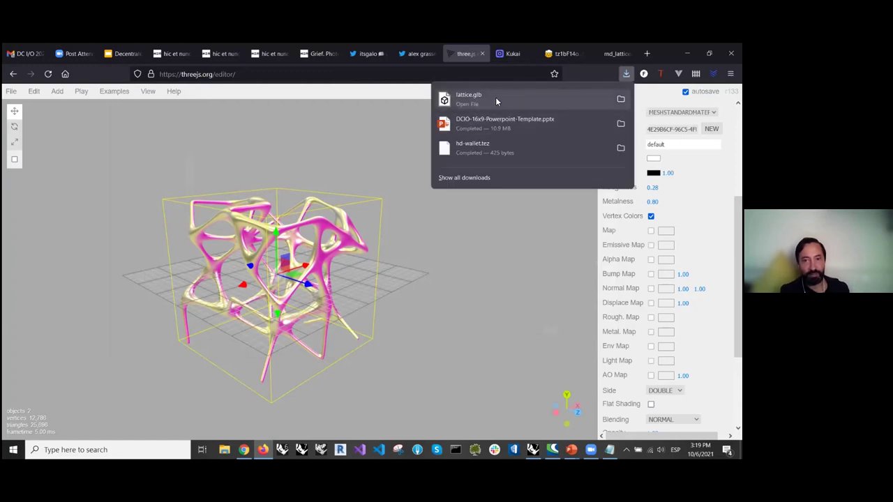
click(342, 125)
click(118, 53)
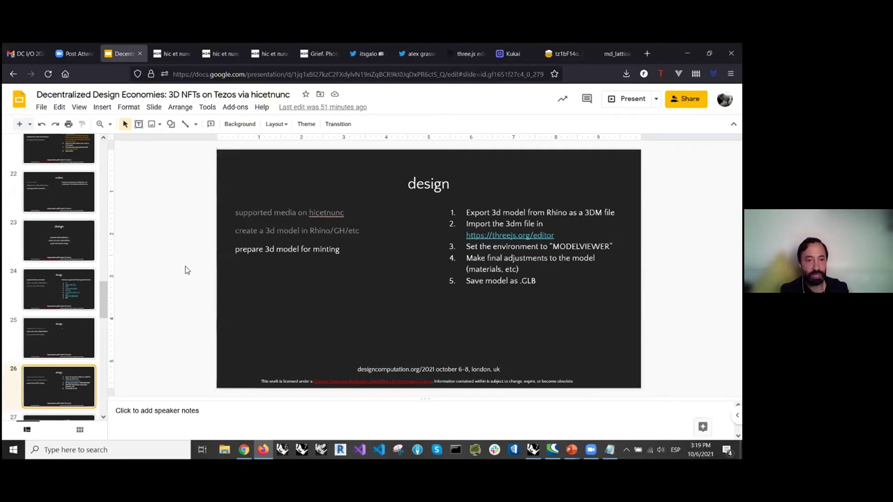
Go to slide 27, 'creating an NFT', then bring up the hic et nunc site.
scroll(101, 309, down, 3)
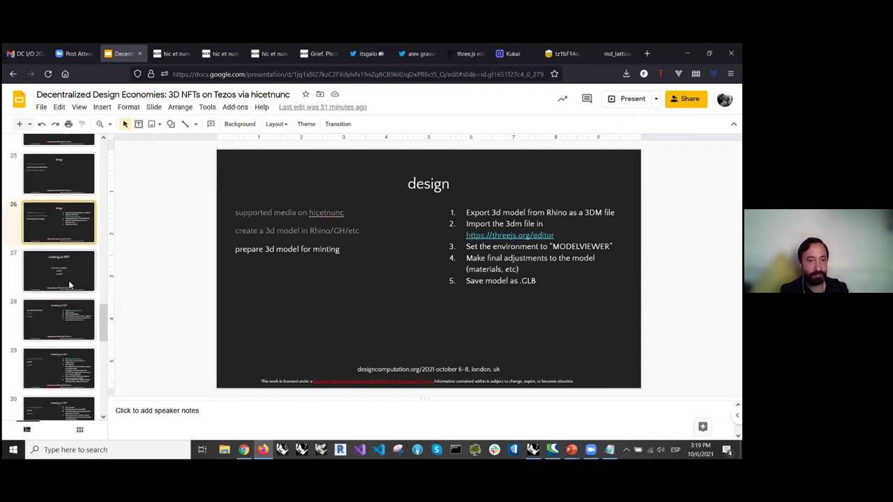
click(67, 273)
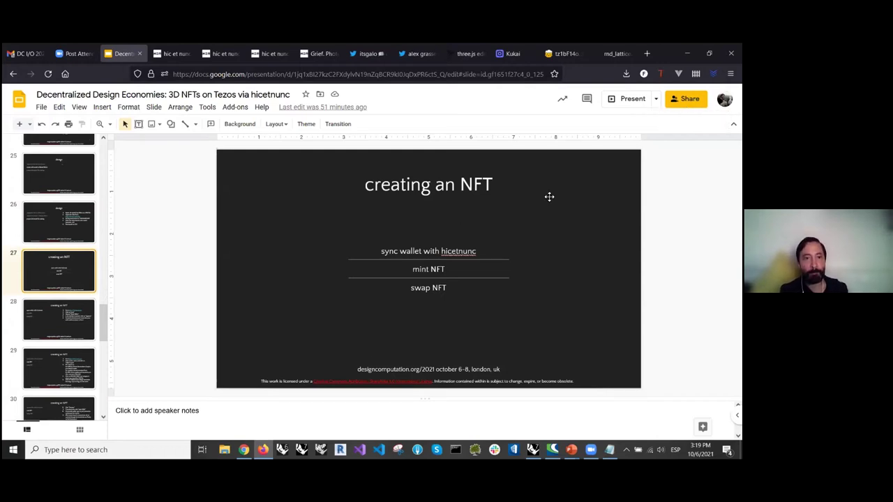
click(177, 55)
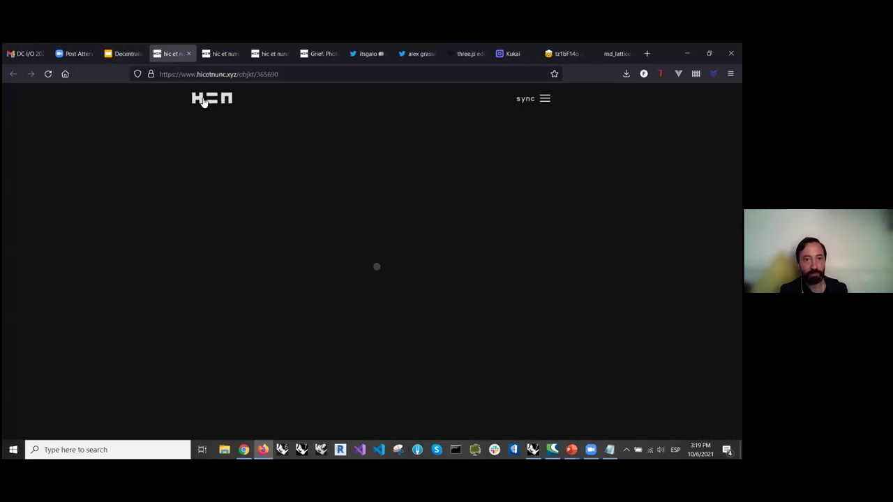
Strip the objkt path from the address, load hicetnunc.xyz and browse the recent artworks feed.
drag(240, 74, 126, 78)
key(BackSpace)
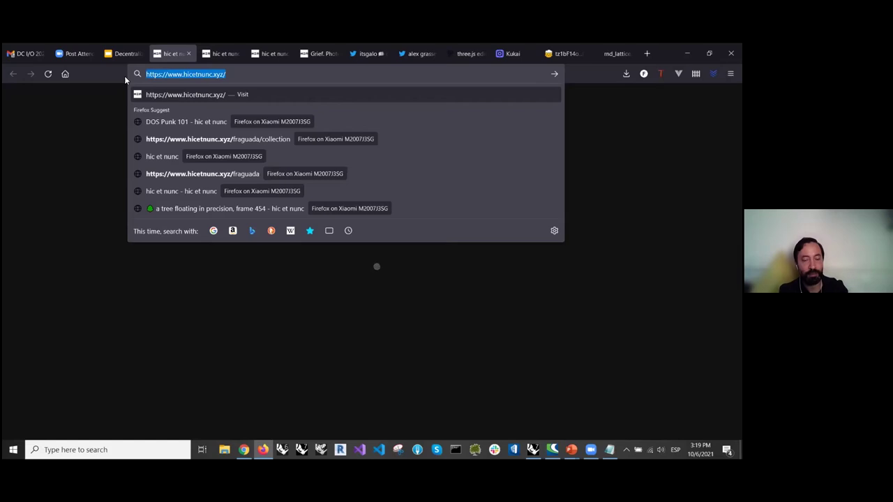
key(alt+Tab)
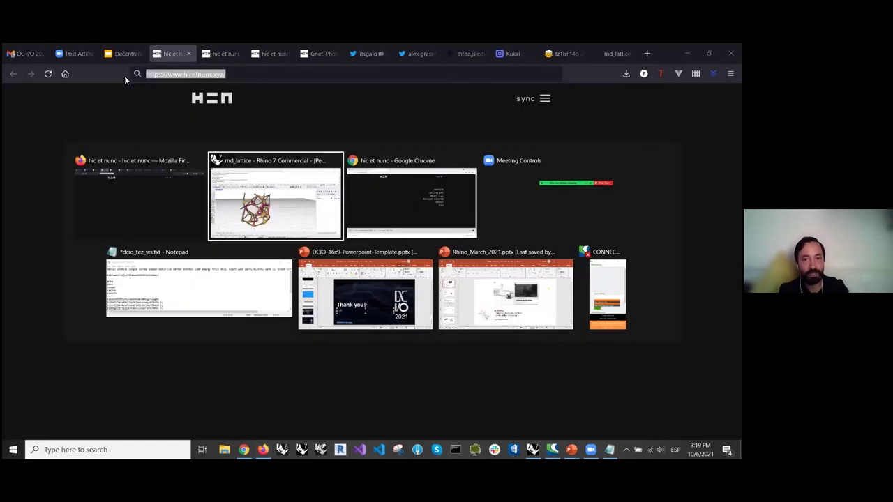
key(alt+Tab)
key(alt+Tab)
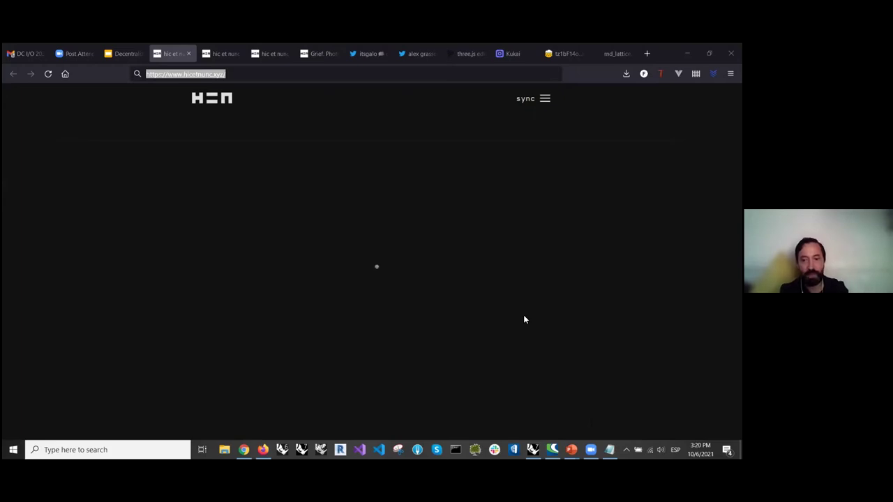
click(234, 76)
key(Return)
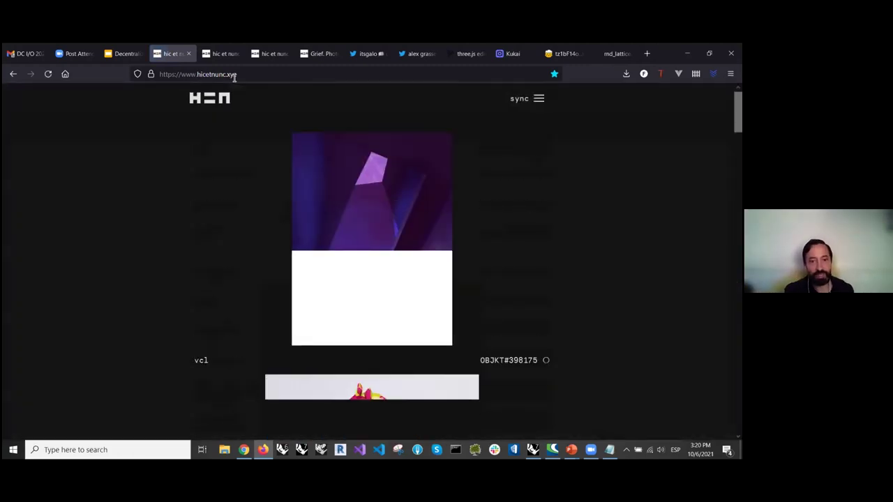
scroll(145, 257, down, 1)
scroll(145, 257, down, 15)
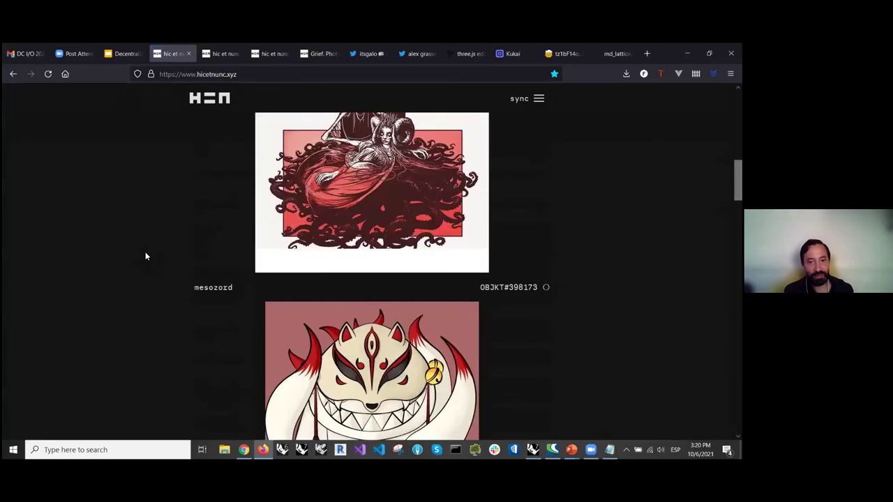
scroll(145, 257, up, 15)
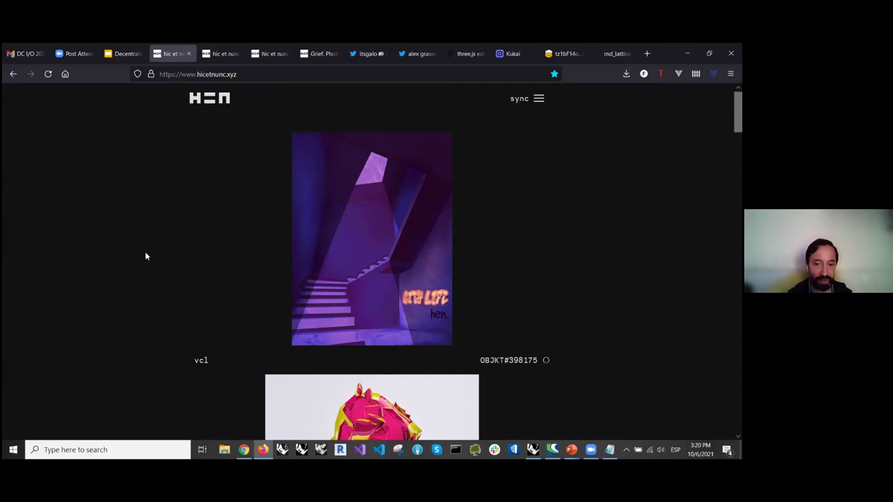
scroll(124, 297, down, 5)
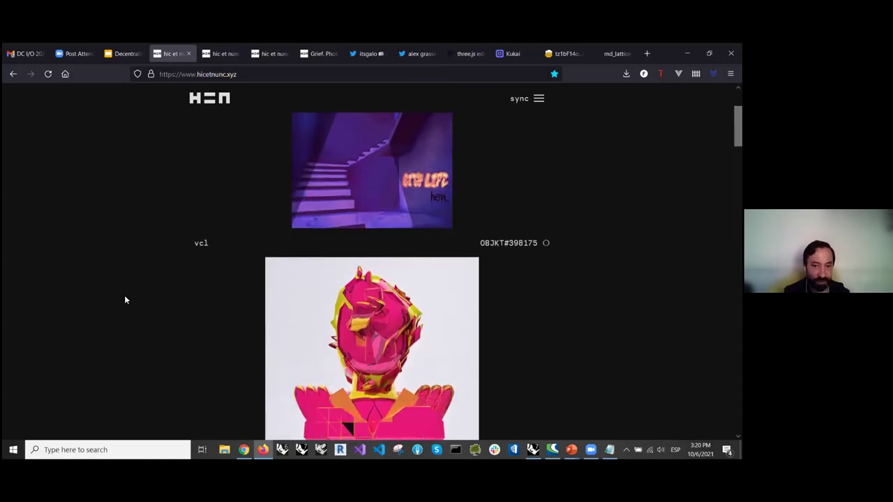
scroll(125, 300, down, 5)
scroll(126, 300, up, 10)
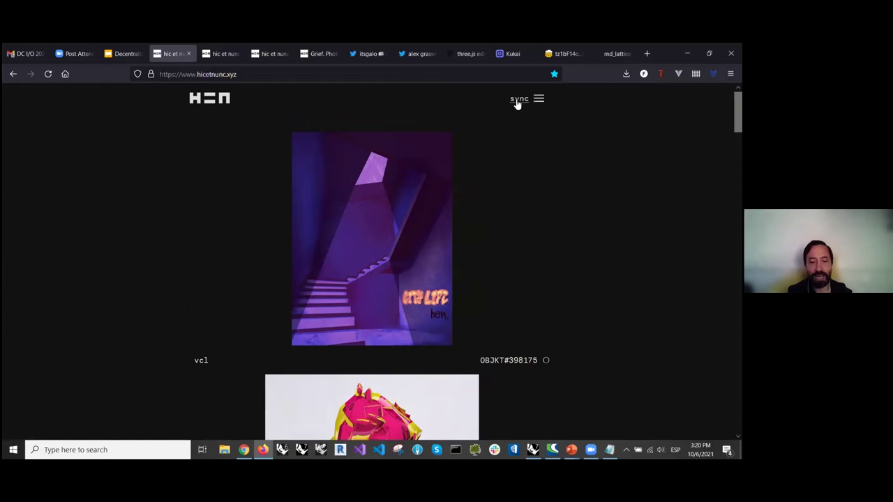
Sync hic et nunc with Kukai Wallet and switch Kukai to its last account.
click(518, 102)
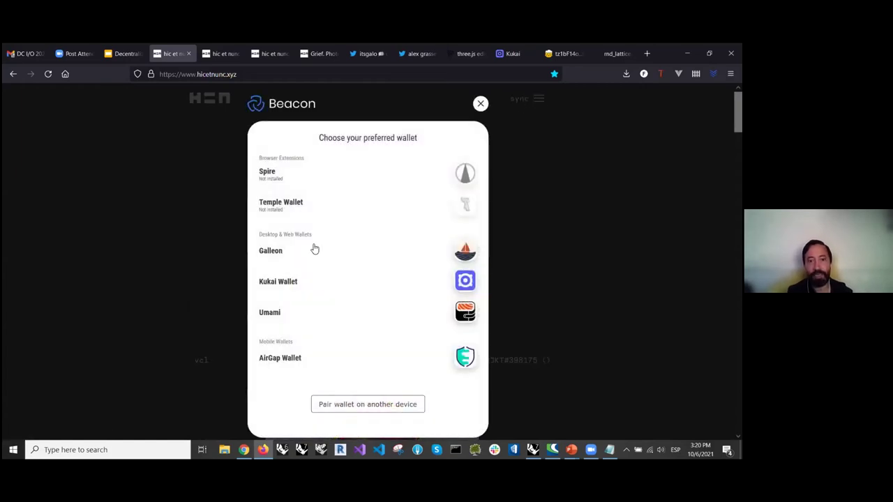
click(287, 283)
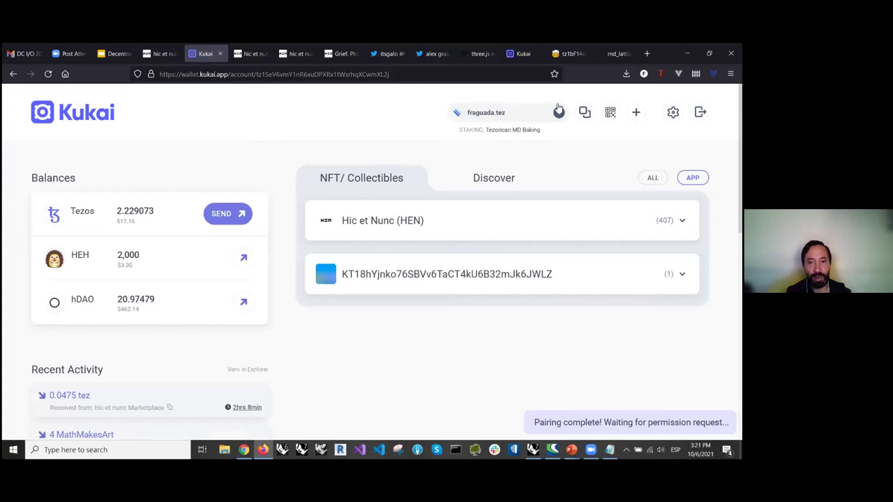
click(559, 114)
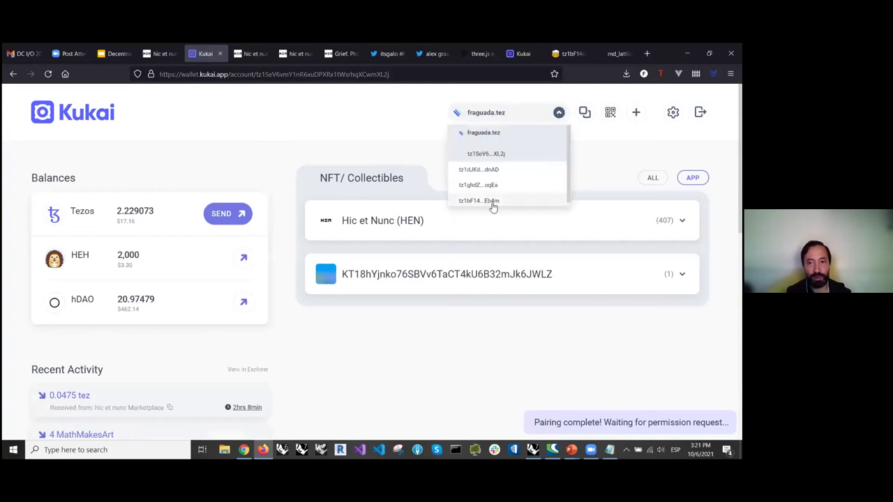
click(492, 202)
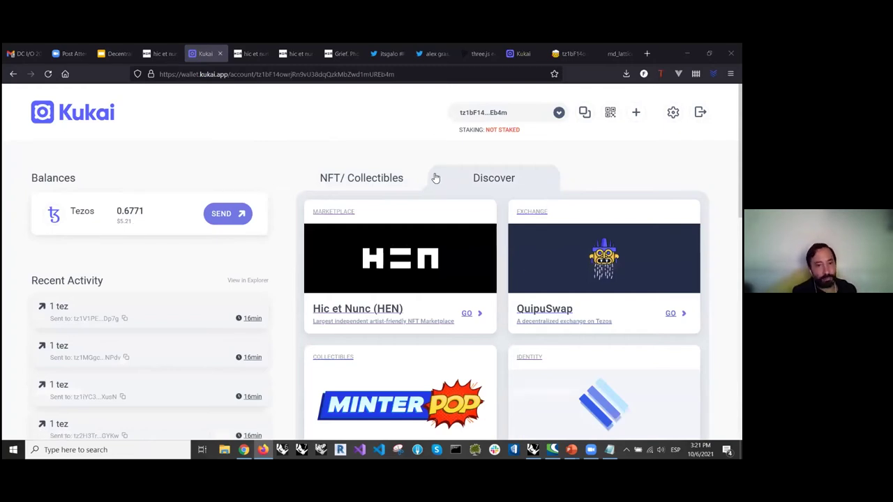
click(159, 56)
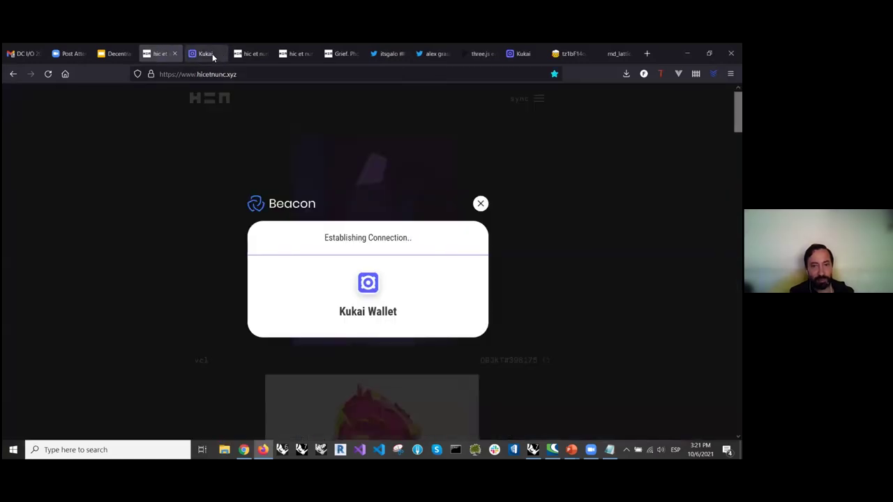
Close the duplicate Kukai wallet tab.
click(209, 54)
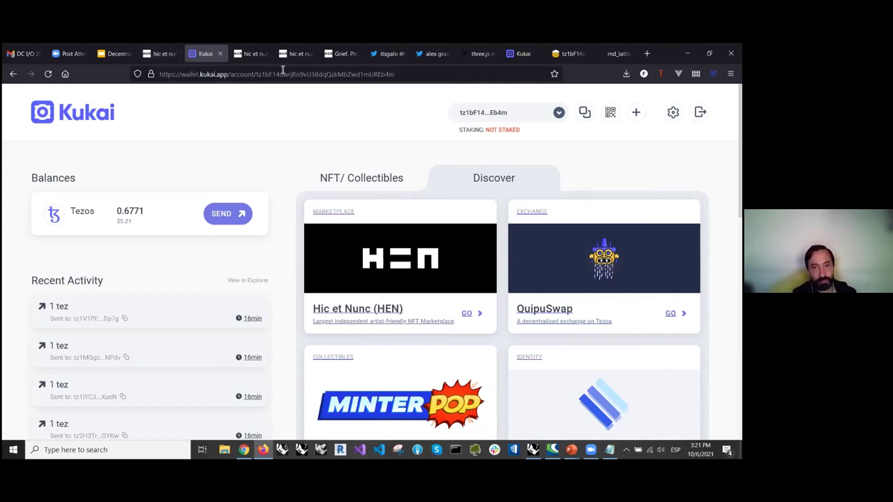
click(524, 54)
click(538, 53)
click(191, 53)
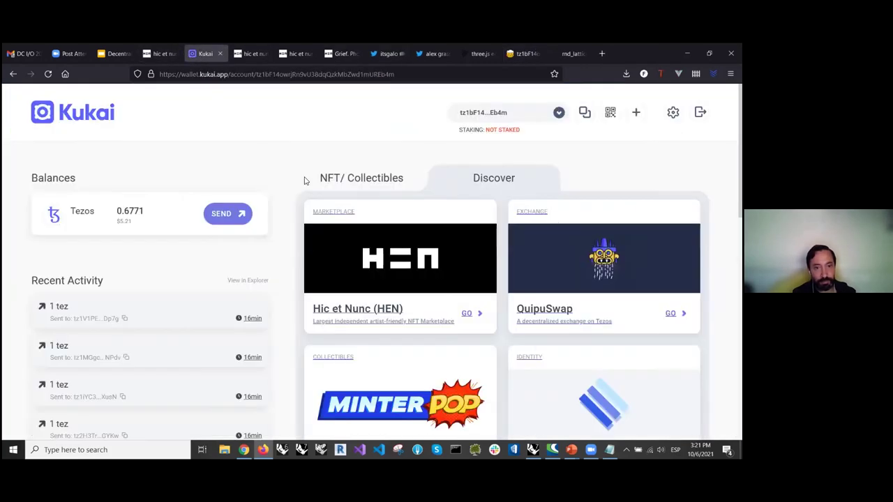
Dismiss hic et nunc's stalled Beacon 'Establishing Connection' prompt.
click(172, 53)
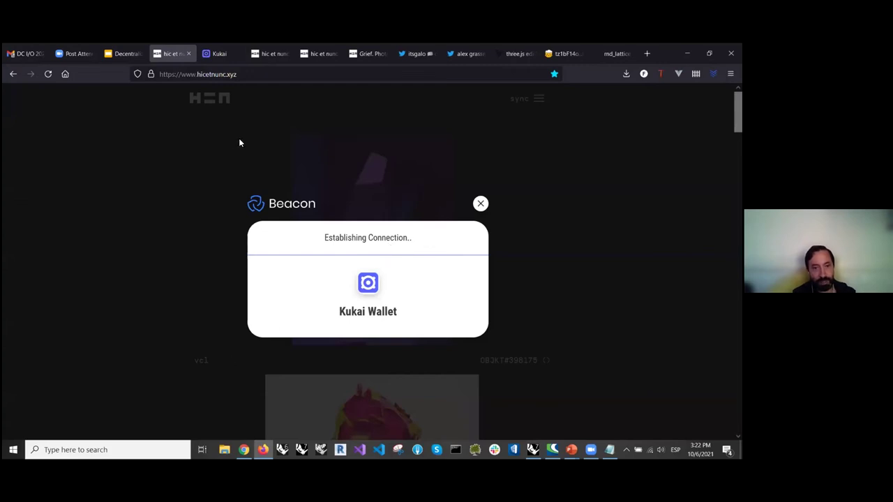
click(218, 56)
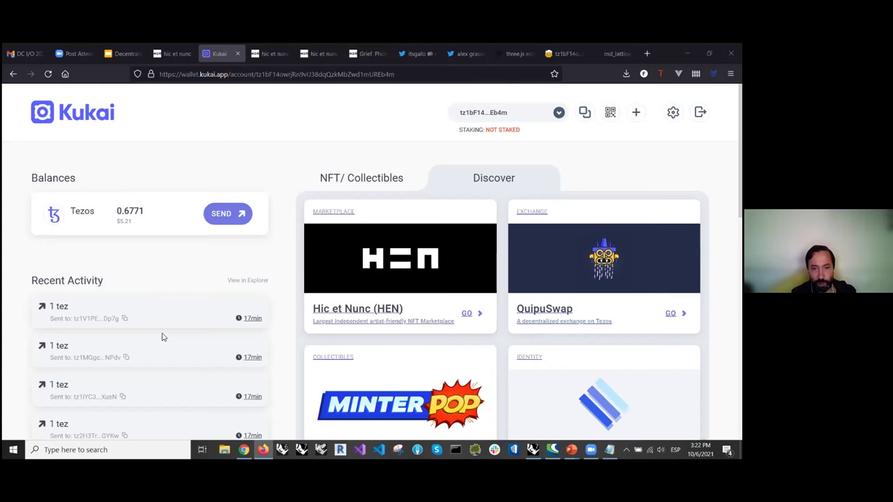
click(171, 55)
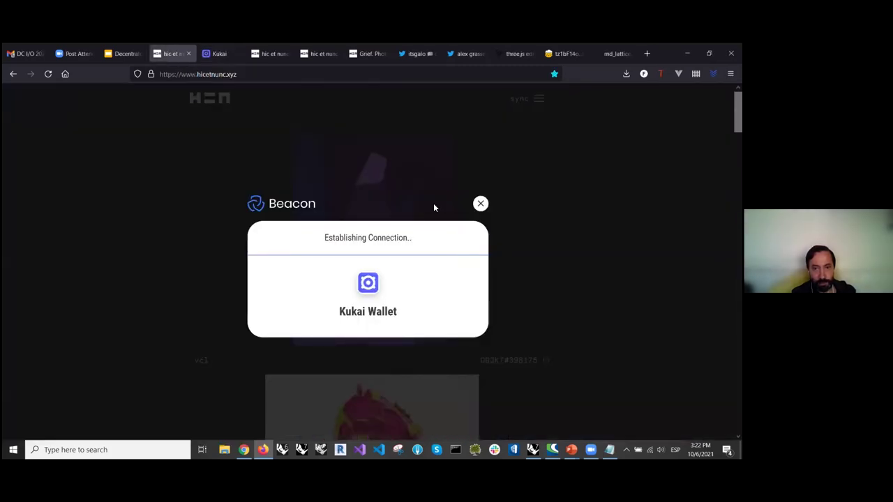
click(481, 204)
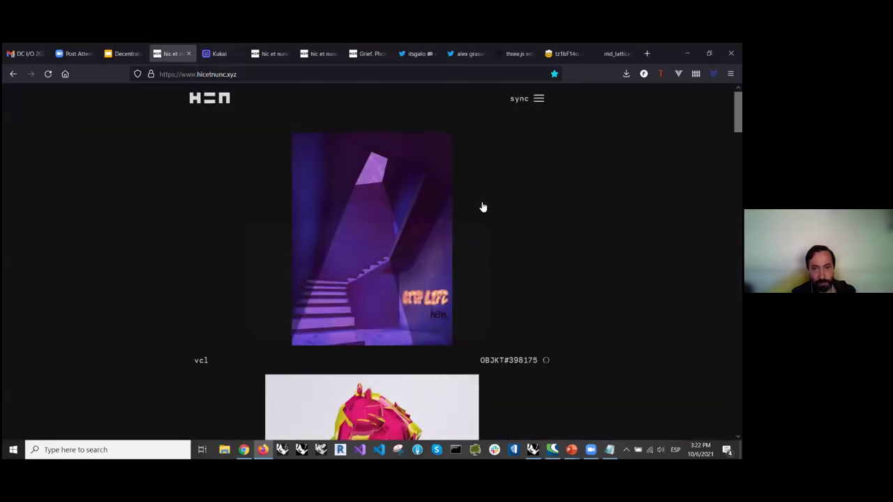
Retry pairing with Kukai Wallet and switch the wallet to its last account.
click(520, 100)
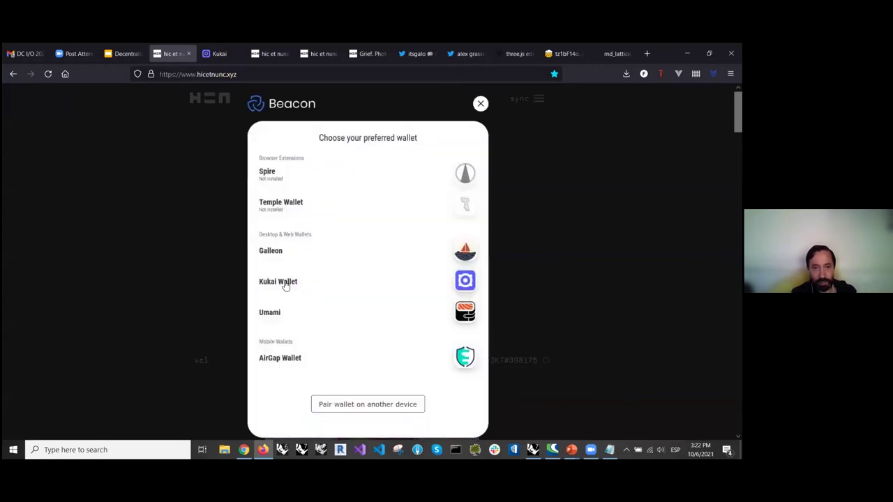
click(285, 285)
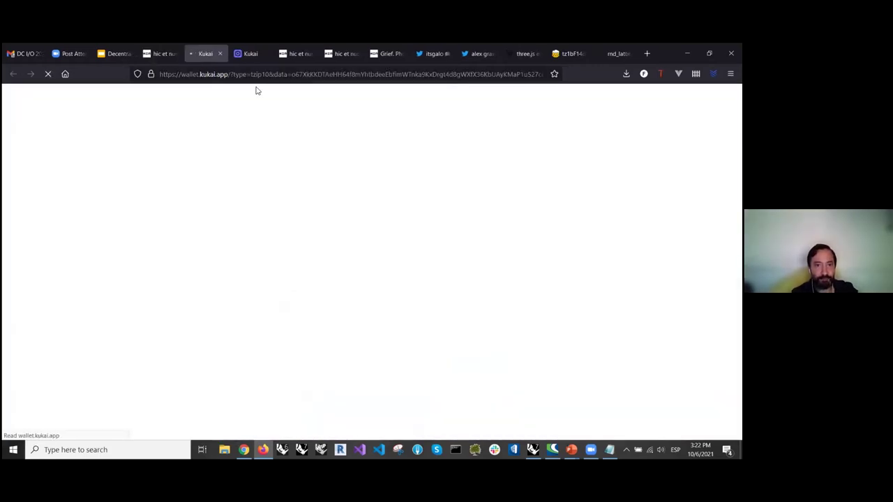
click(260, 54)
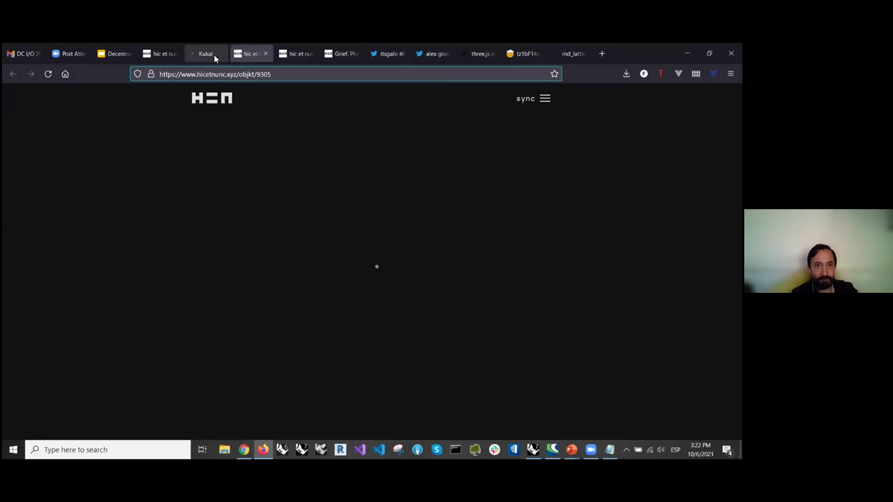
click(211, 54)
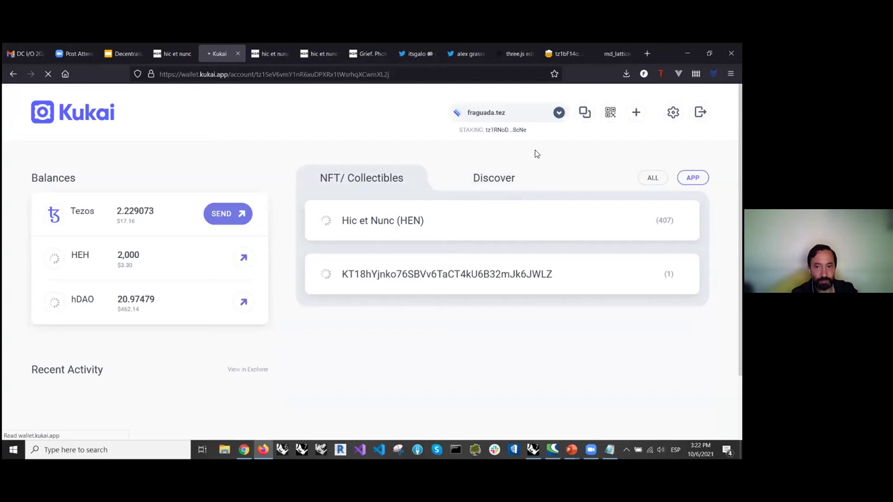
click(559, 112)
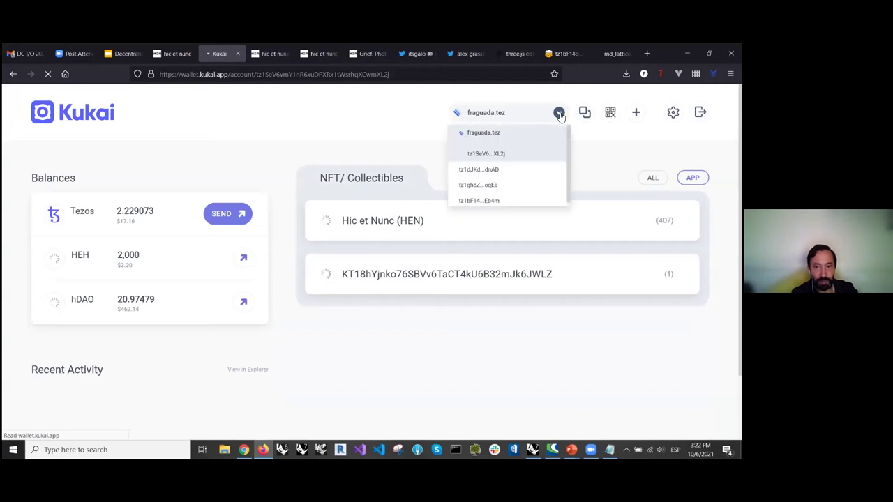
click(488, 201)
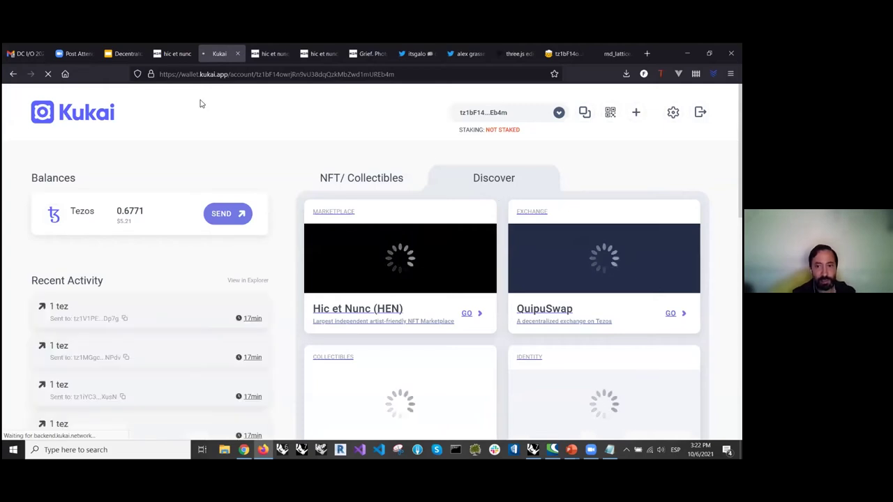
Dismiss the stalled wallet connection dialog on hic et nunc and return to Kukai.
click(177, 53)
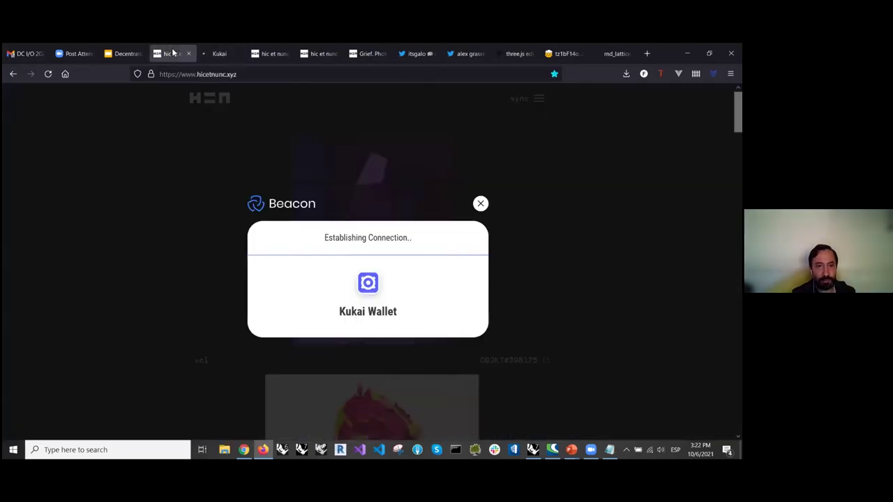
click(214, 53)
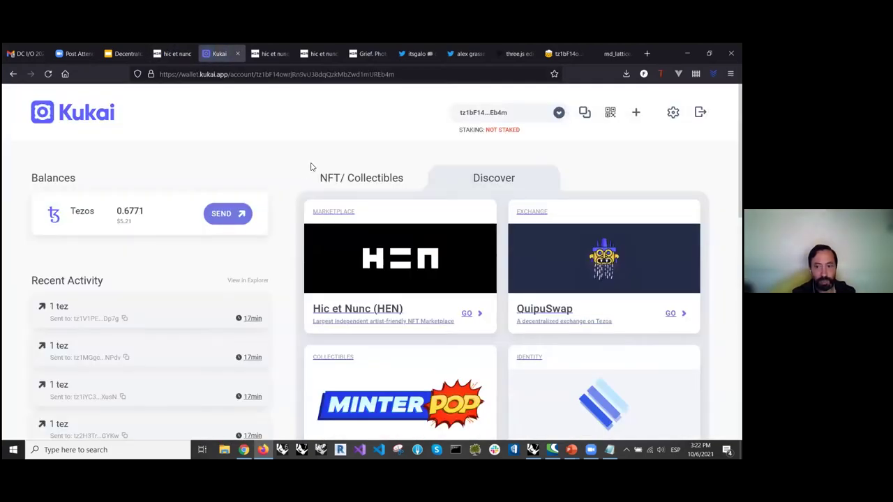
click(164, 56)
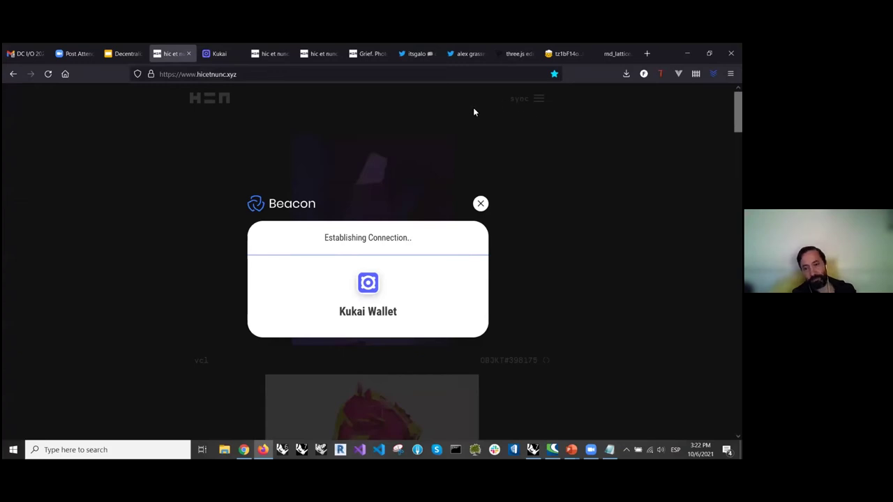
click(481, 203)
right_click(482, 202)
click(219, 60)
click(218, 59)
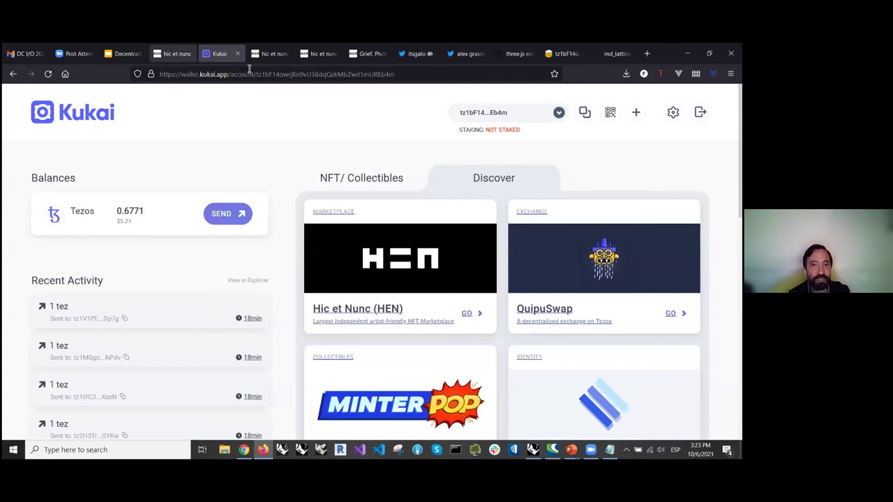
Close the three leftover hic et nunc object pages, including the Grief page.
click(274, 54)
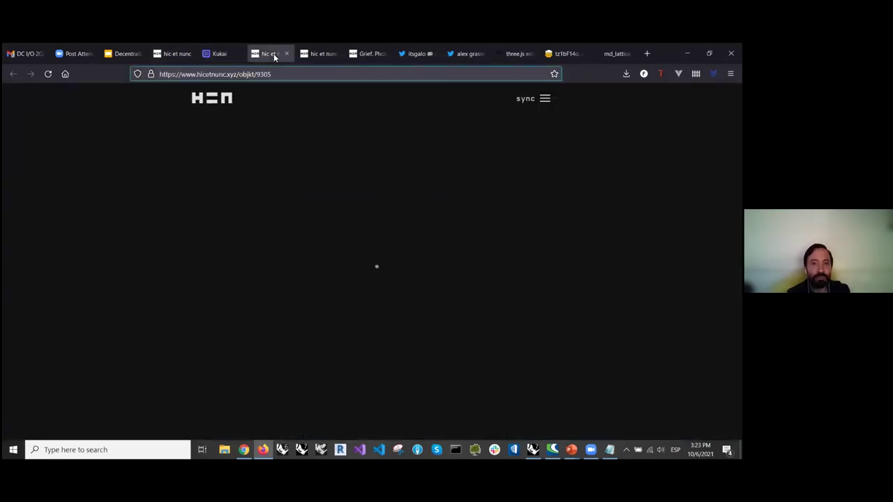
click(224, 56)
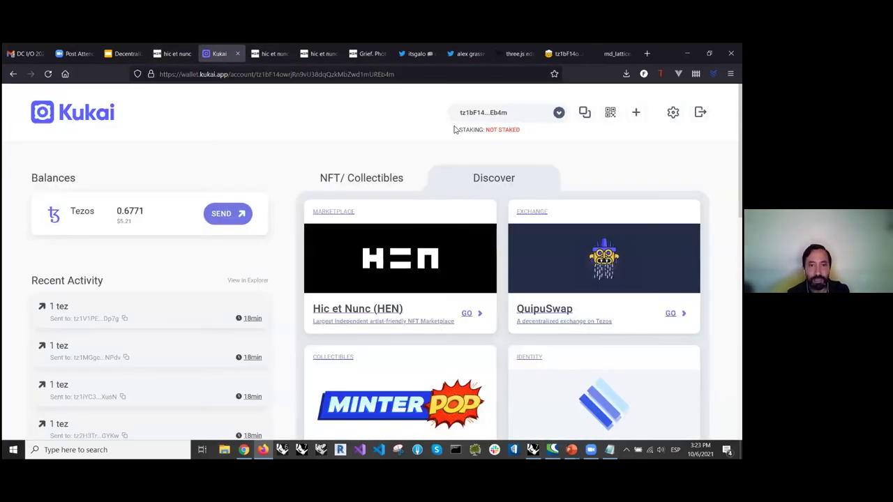
click(286, 54)
click(287, 55)
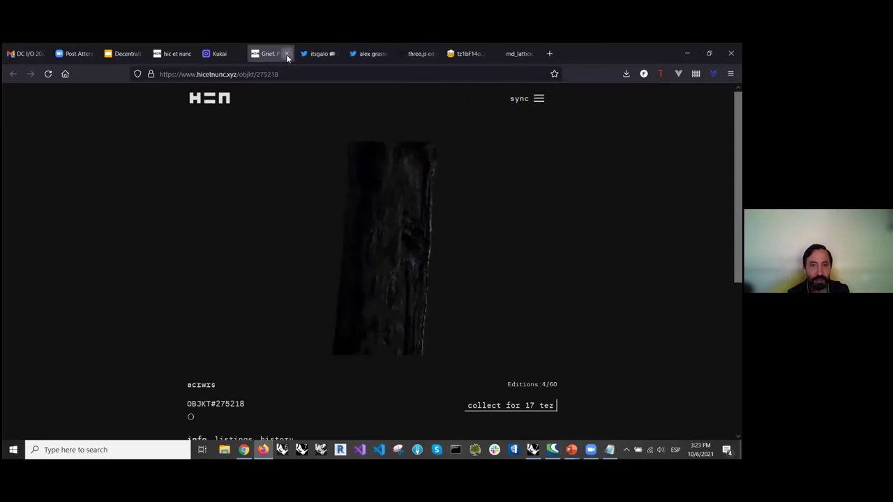
click(286, 54)
click(220, 54)
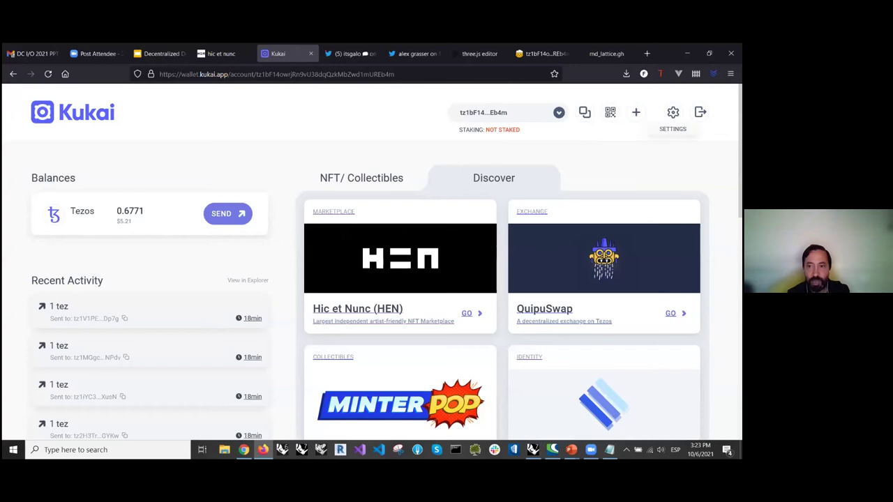
Remove the hicetnunc.xyz peer in Kukai settings and return to hic et nunc.
click(673, 113)
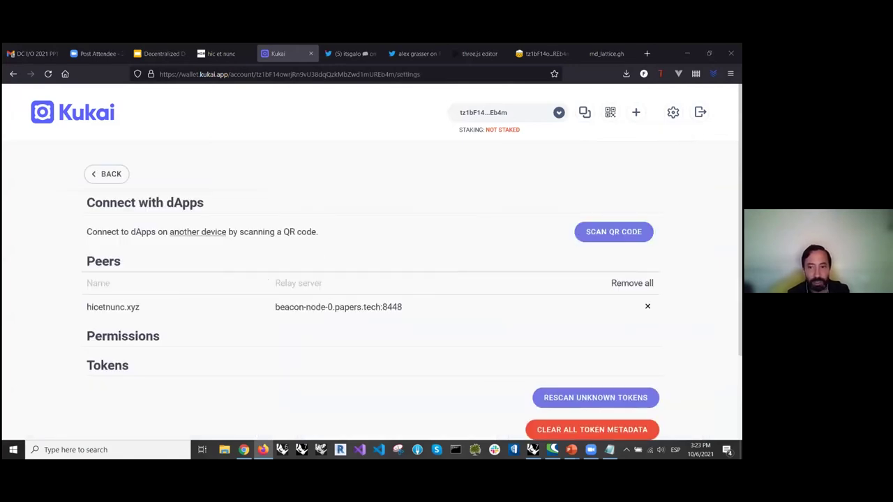
click(632, 283)
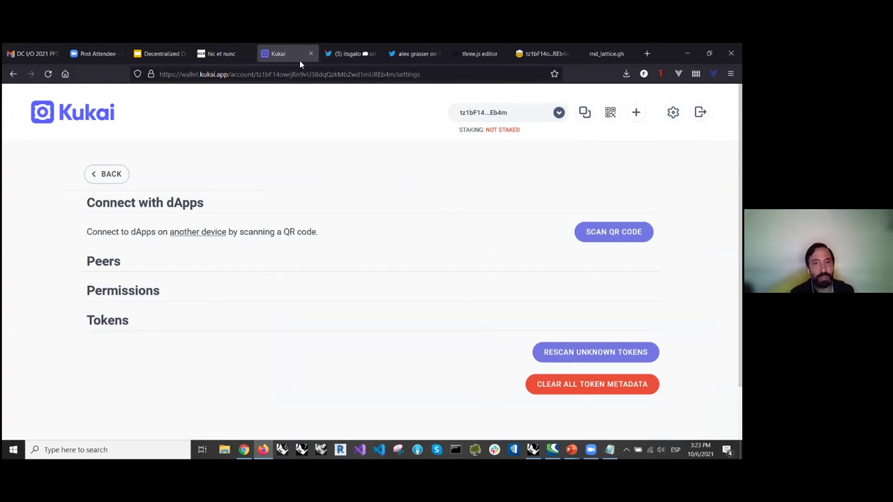
click(222, 55)
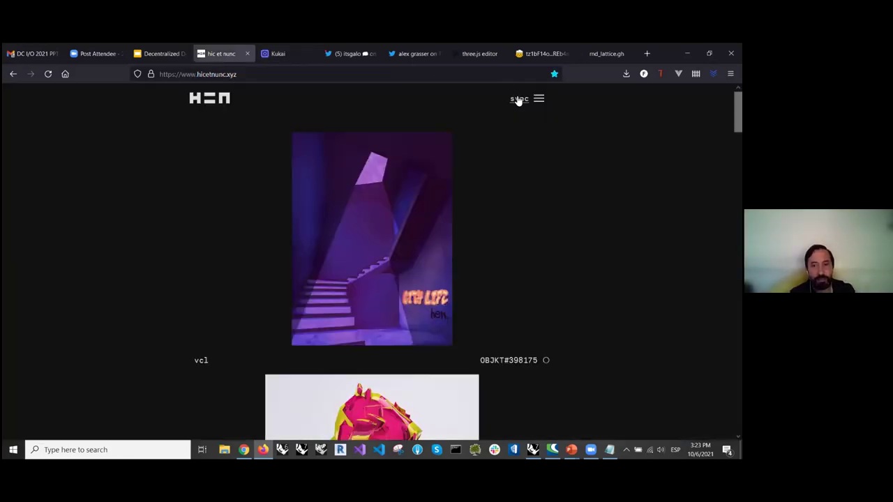
Sync hic et nunc with Kukai Wallet until hicetnunc.xyz's signing permission request appears.
click(517, 99)
click(282, 286)
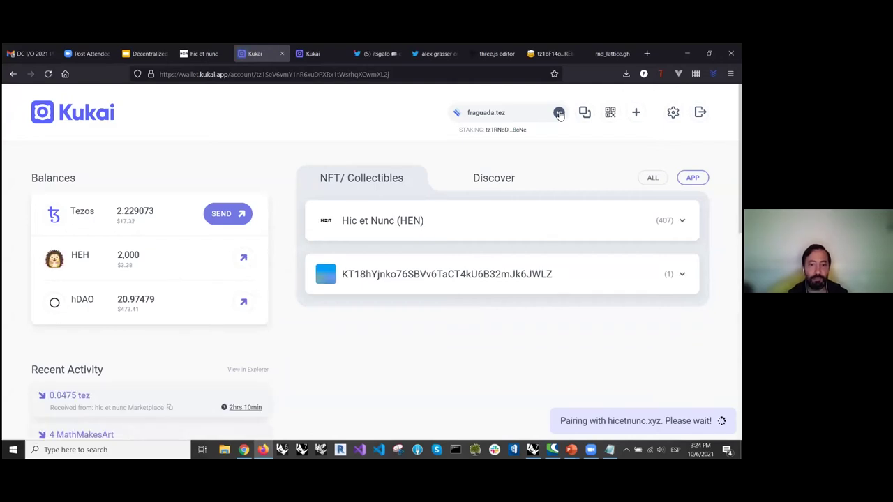
scroll(491, 270, down, 1)
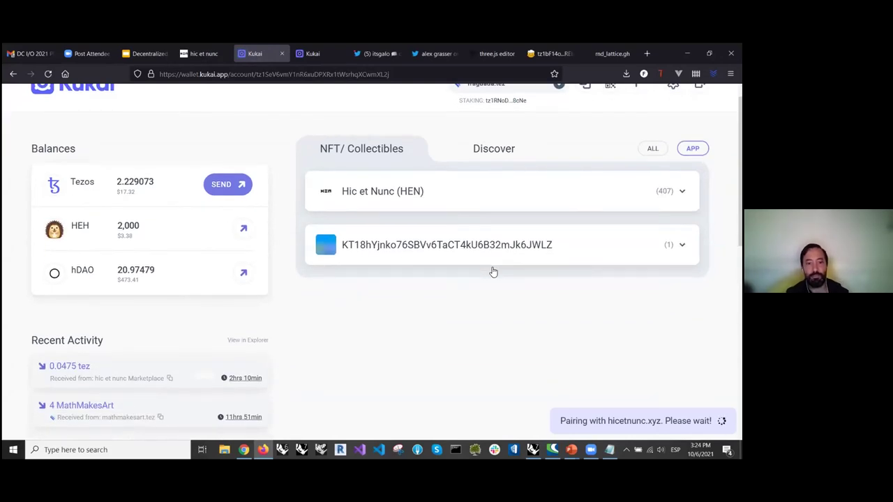
scroll(492, 271, down, 2)
scroll(492, 271, up, 3)
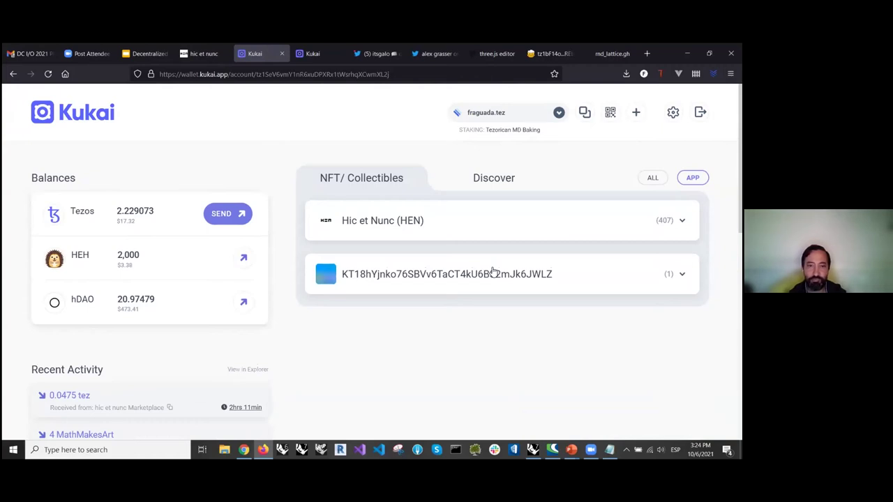
click(199, 53)
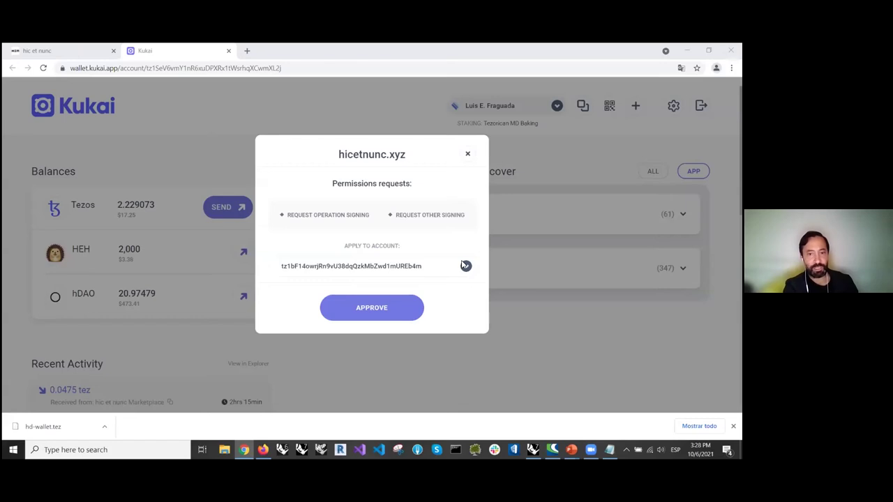
Approve hicetnunc.xyz's signing permission request for the workshop account in Kukai.
click(375, 310)
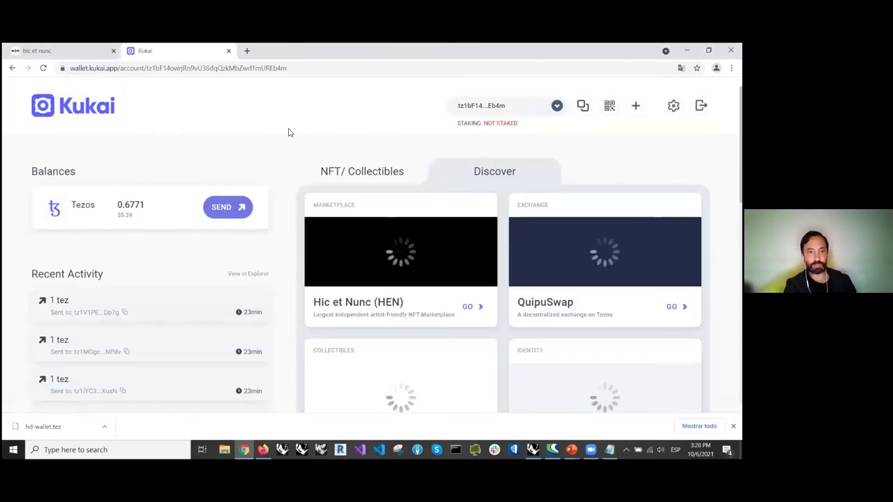
Return to hic et nunc, dismiss the wallet notice, and open the OBJKT mint page.
click(59, 50)
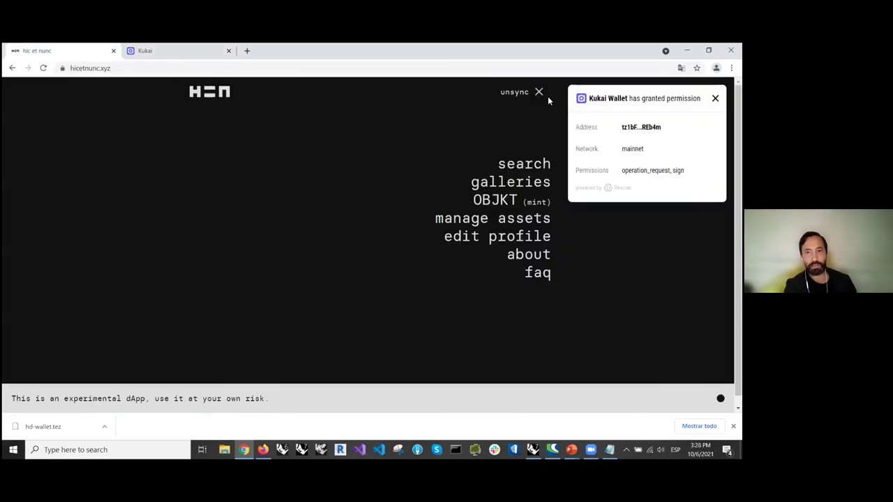
click(485, 102)
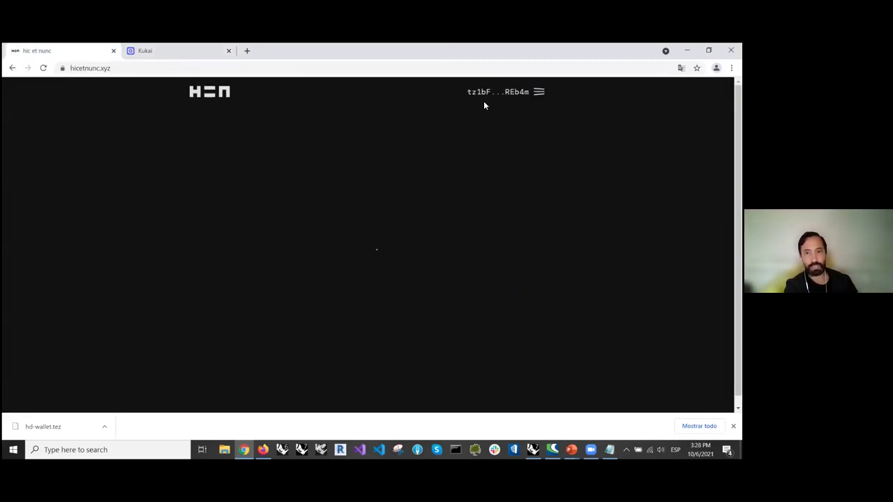
click(537, 97)
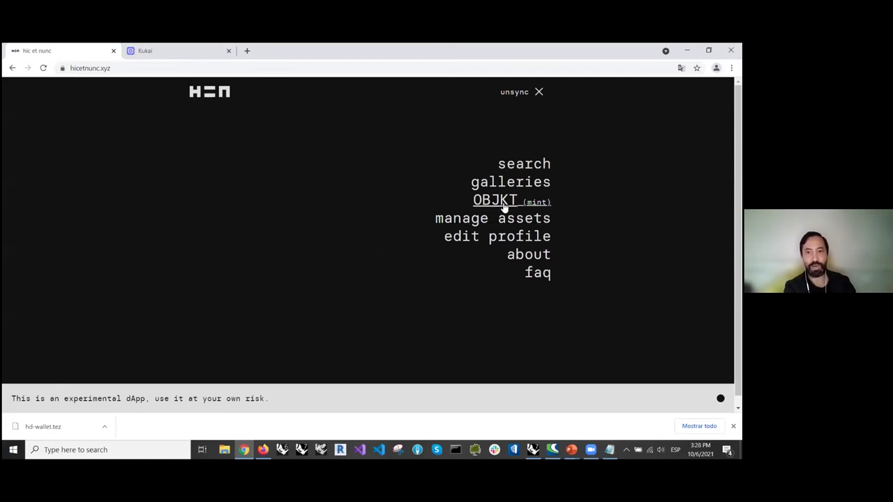
click(502, 202)
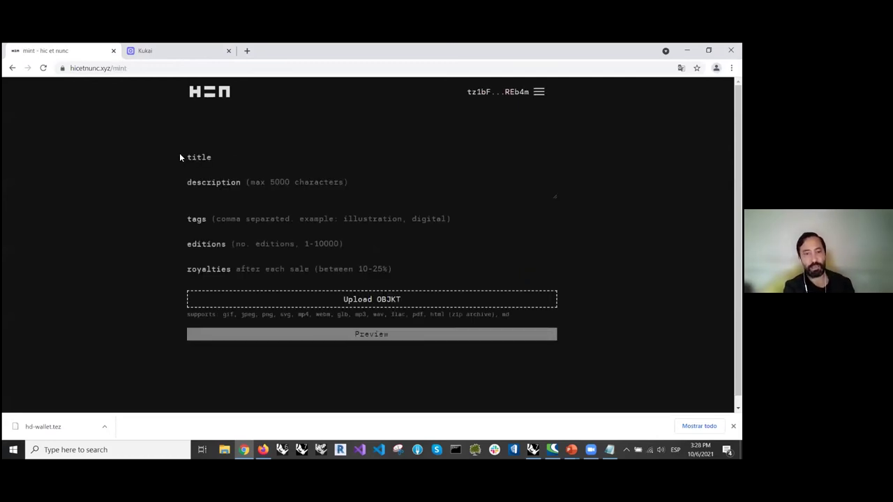
Enter the title 'lattice' and the description 'A lovely lattice'.
click(203, 159)
text(lattice)
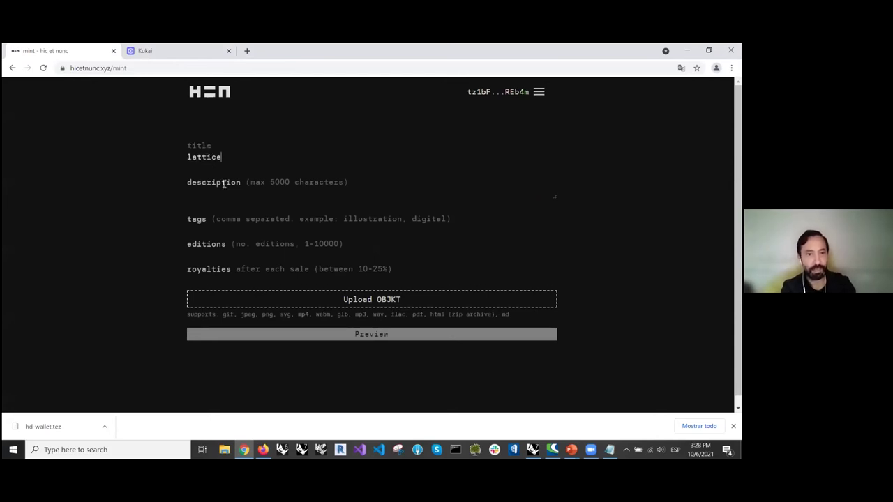
click(234, 185)
text(A lovely lattice)
Add the tags 3d, lattice, workshop, glb, grasshopper and rhino.
click(227, 223)
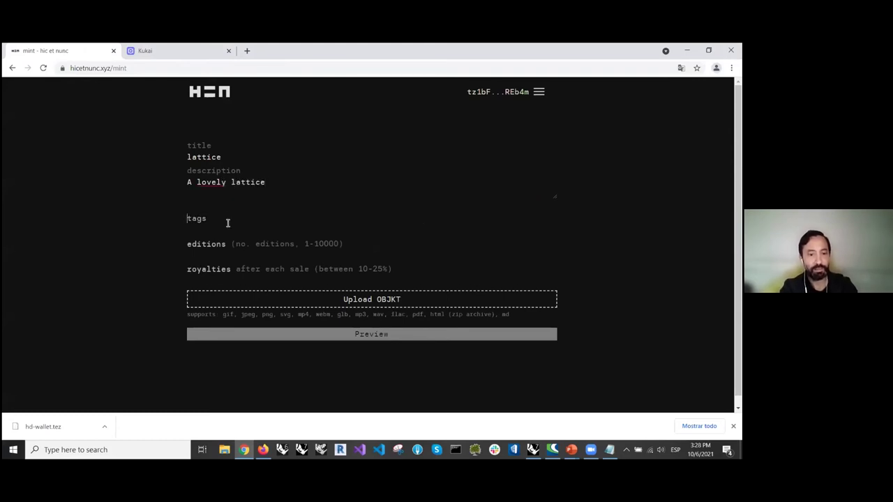
text(3d, lattice, )
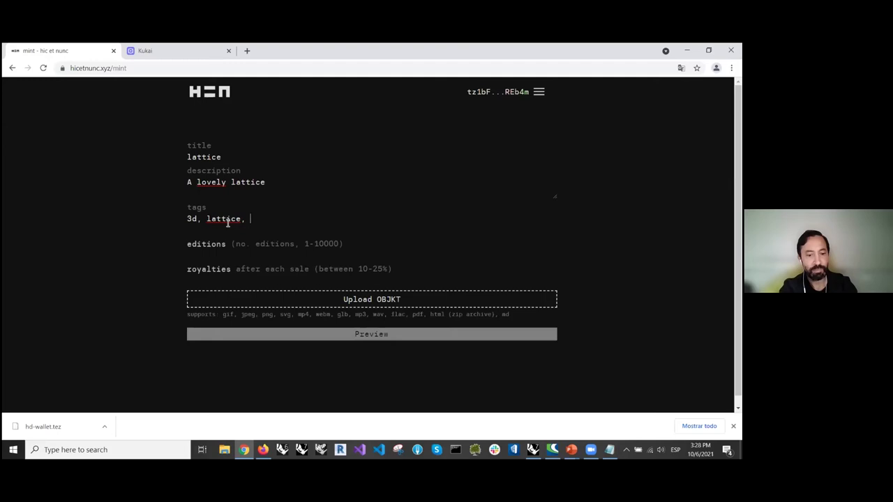
text(workshop)
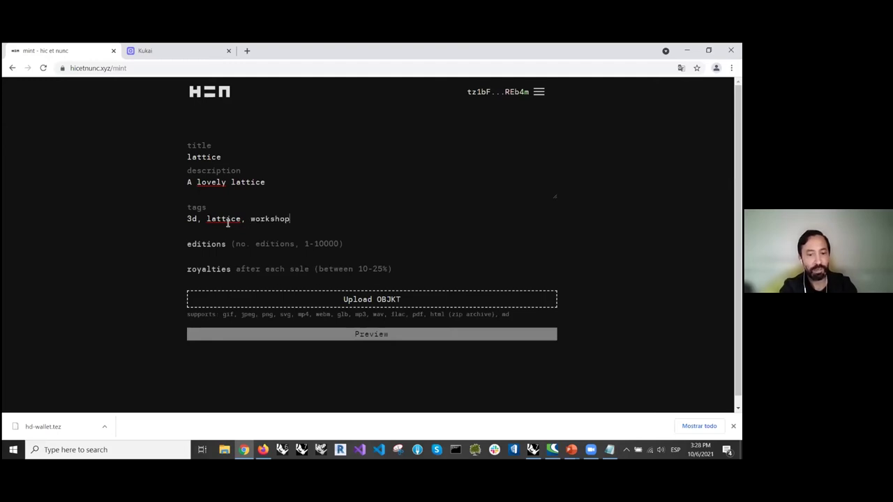
text(, glb)
text(, grasshoppe)
text(r, ch)
key(BackSpace)
key(BackSpace)
text(r)
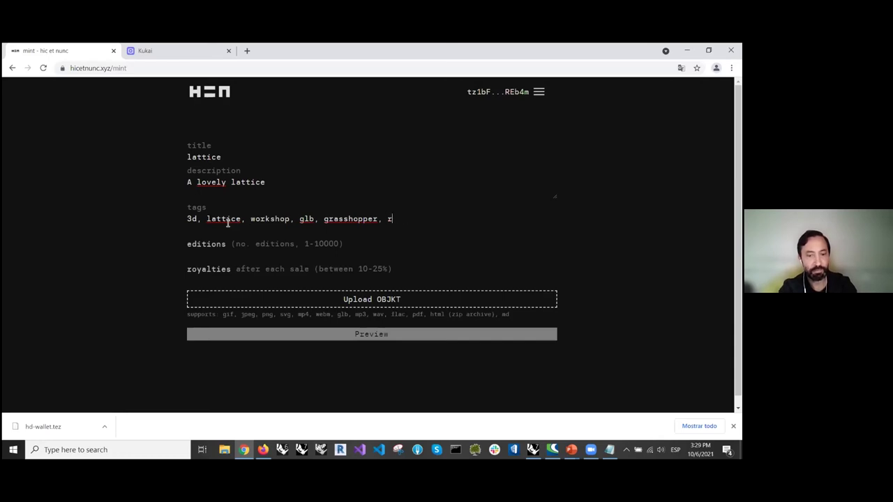
text(hino)
Set the editions to 6 and move on to the royalties field.
click(188, 247)
click(208, 246)
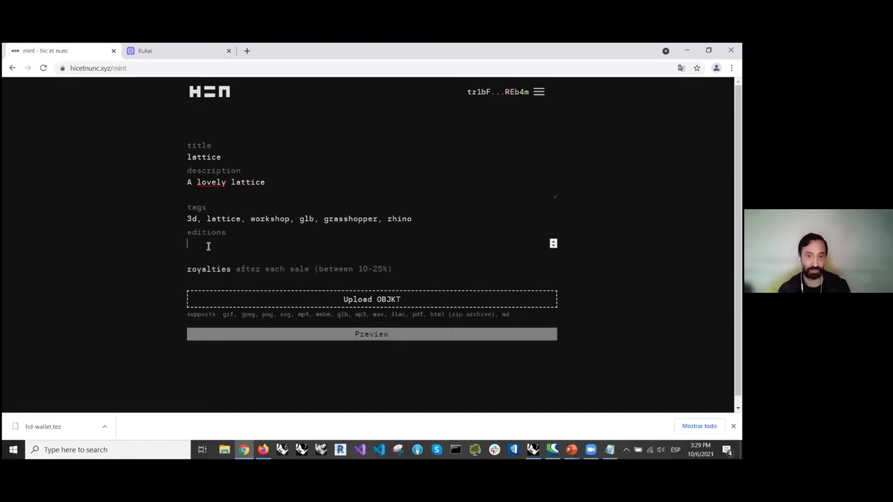
text(6)
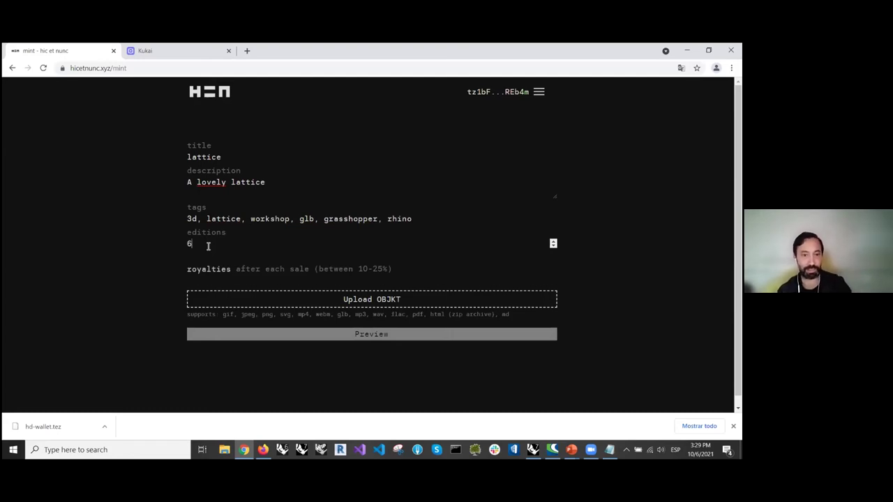
click(253, 269)
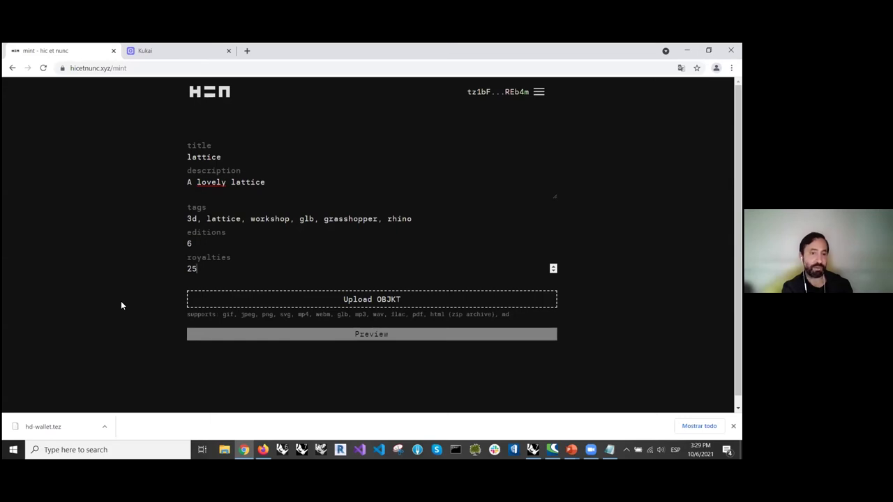
Attach lattice.glb as the OBJKT file to mint.
click(373, 299)
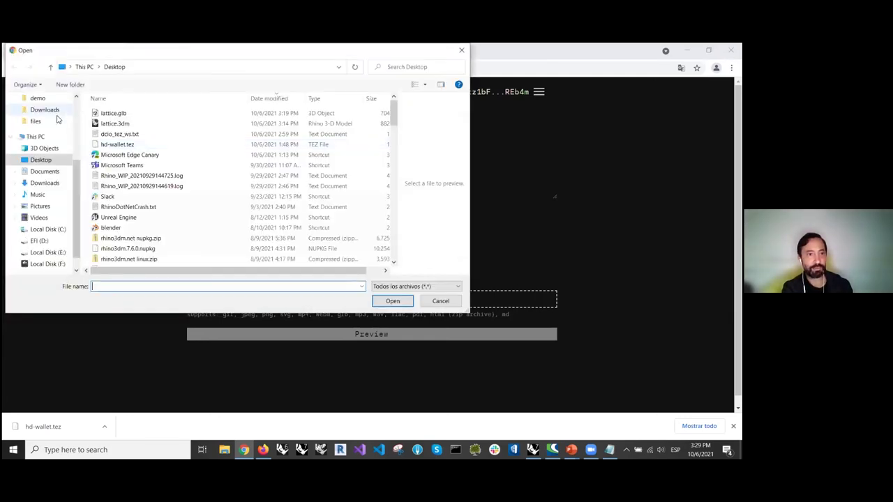
click(119, 113)
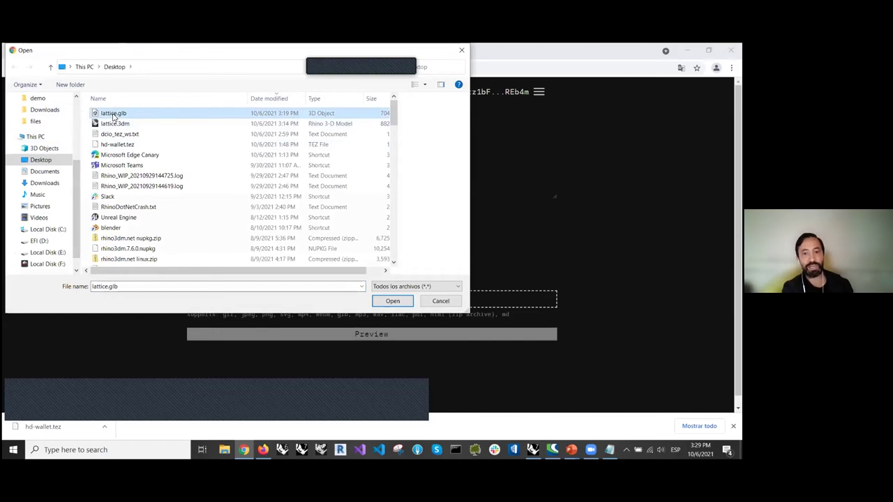
click(376, 301)
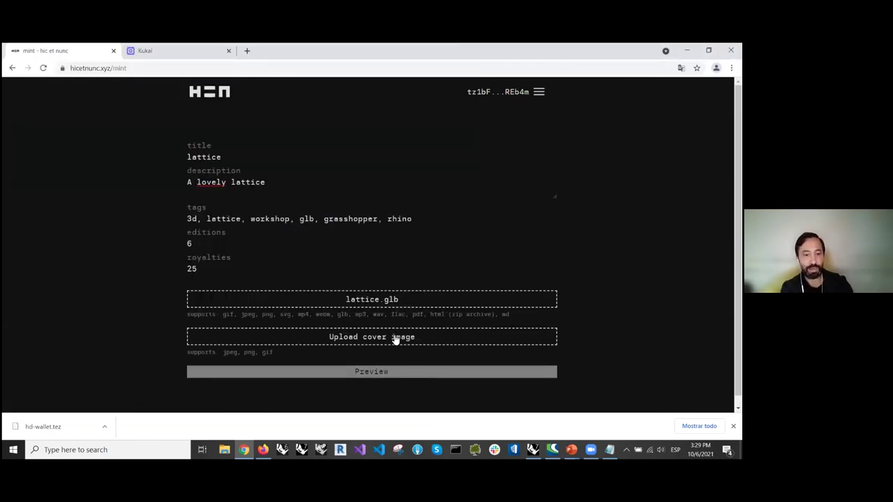
Bring the three.js editor showing the pink-and-yellow lattice back into view.
key(alt+Tab)
key(alt+Tab)
key(alt+Tab)
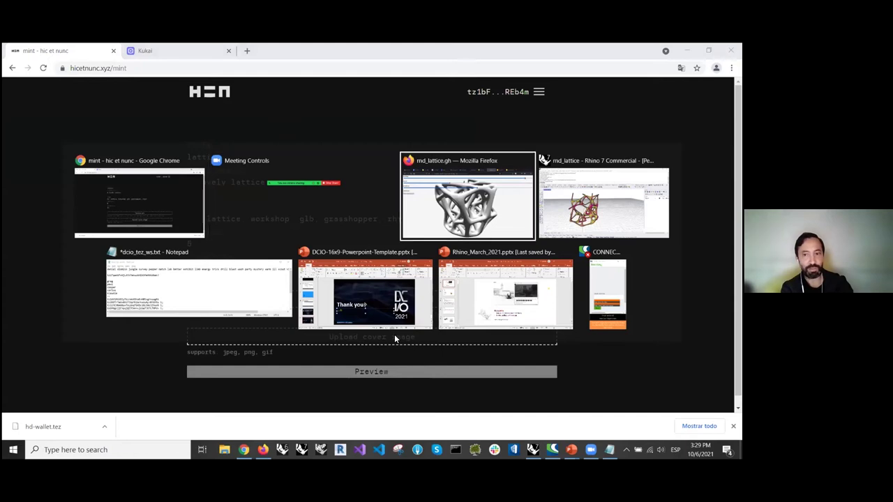
key(alt+shift+Tab)
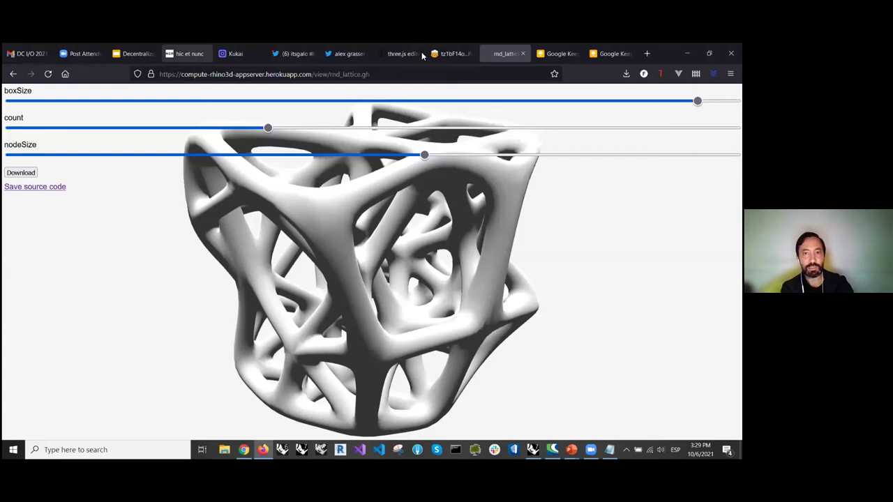
key(ctrl+Tab)
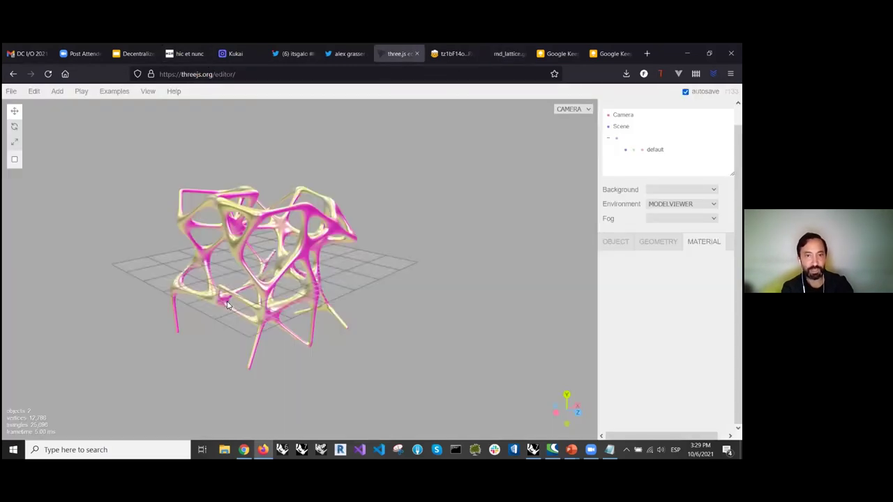
Bring Rhino forward and drag the Grasshopper window further right.
key(alt+Tab)
key(alt+Tab)
key(alt+Tab)
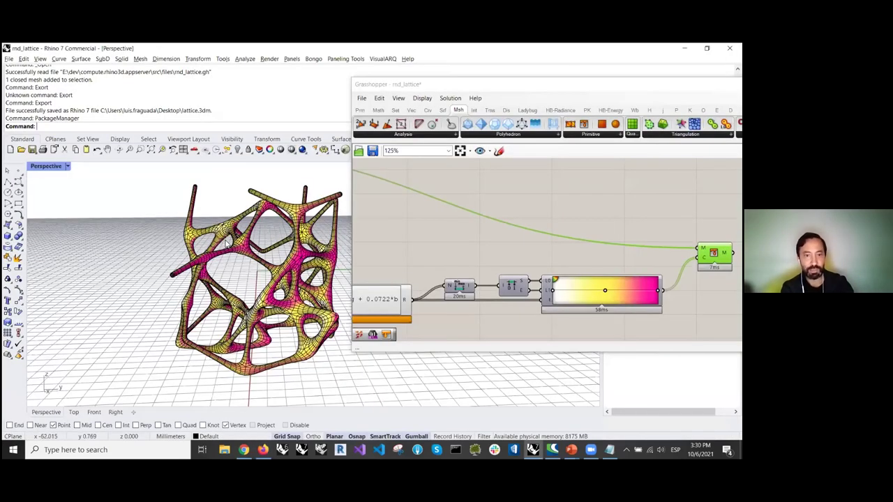
click(412, 86)
drag(412, 86, 544, 89)
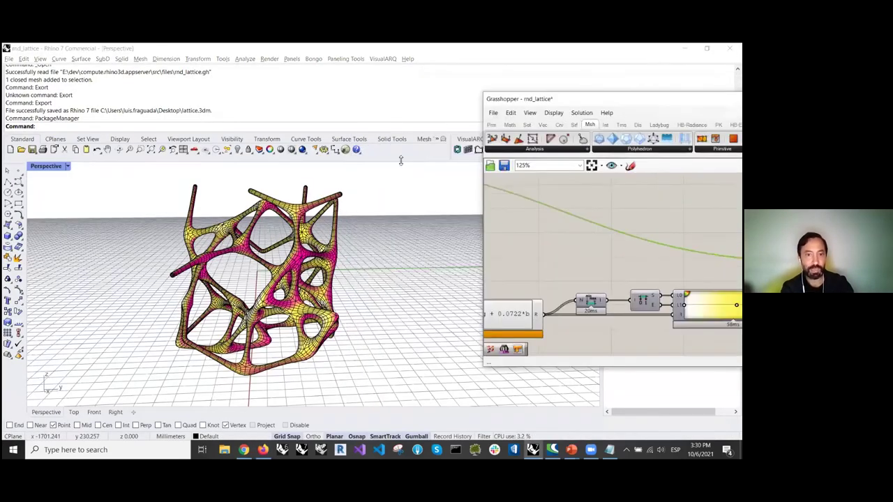
Play and stop the three.js scene, snip the lattice area, then return to Rhino.
key(alt+Tab)
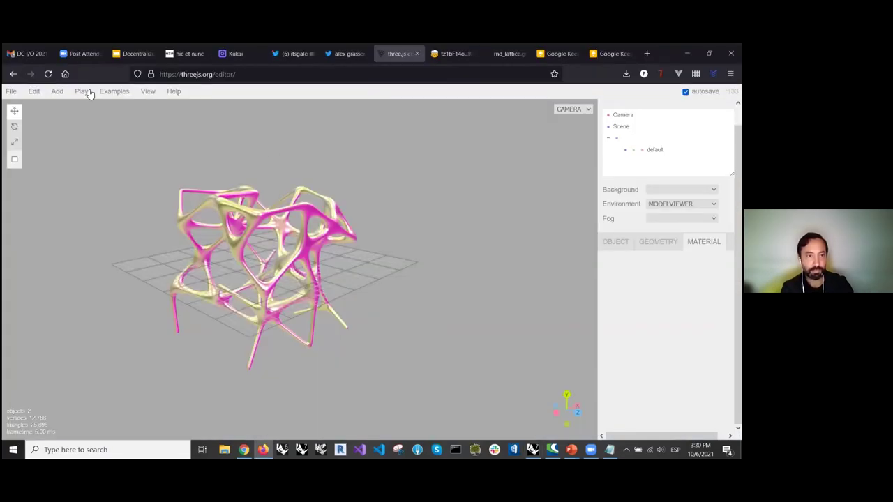
click(90, 93)
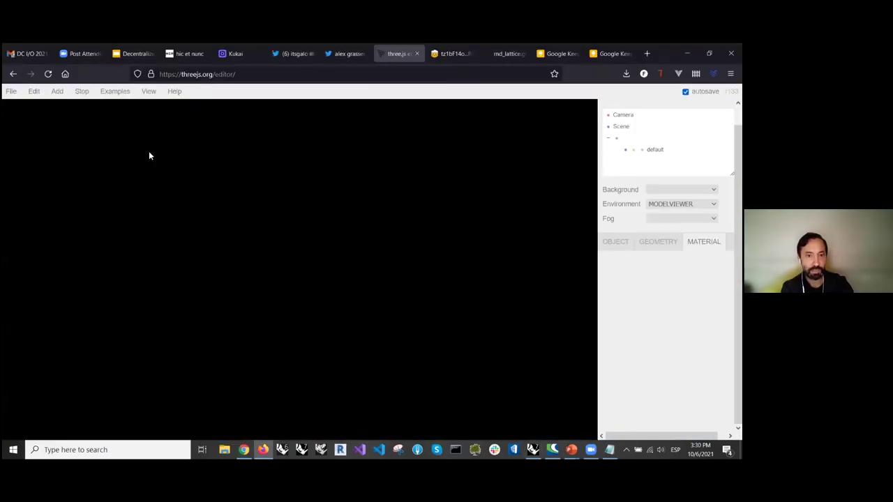
click(77, 93)
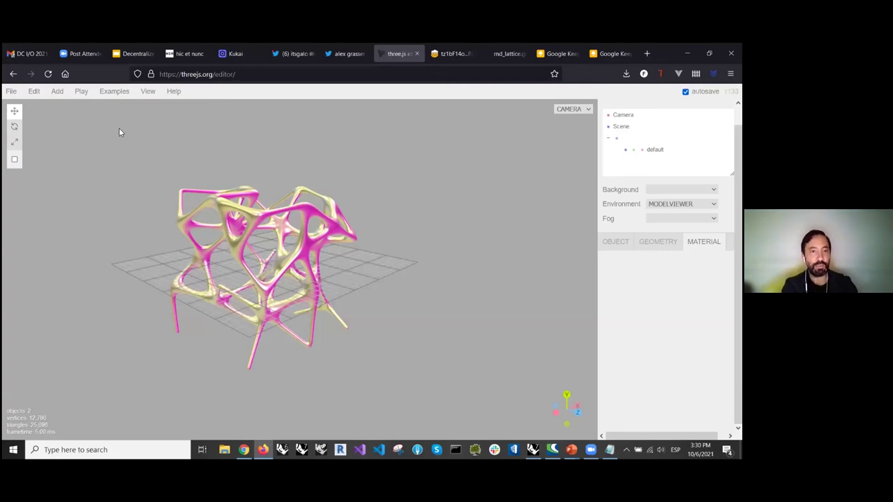
key(super+shift+s)
drag(103, 146, 428, 389)
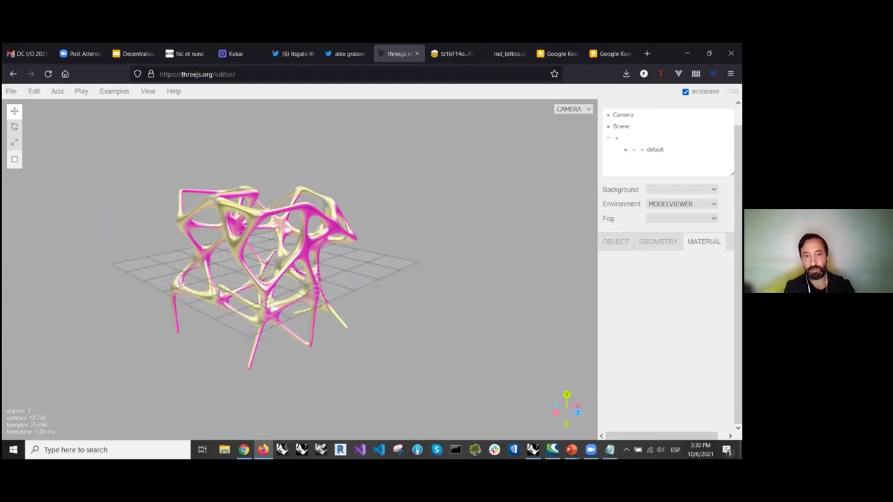
key(alt+Tab)
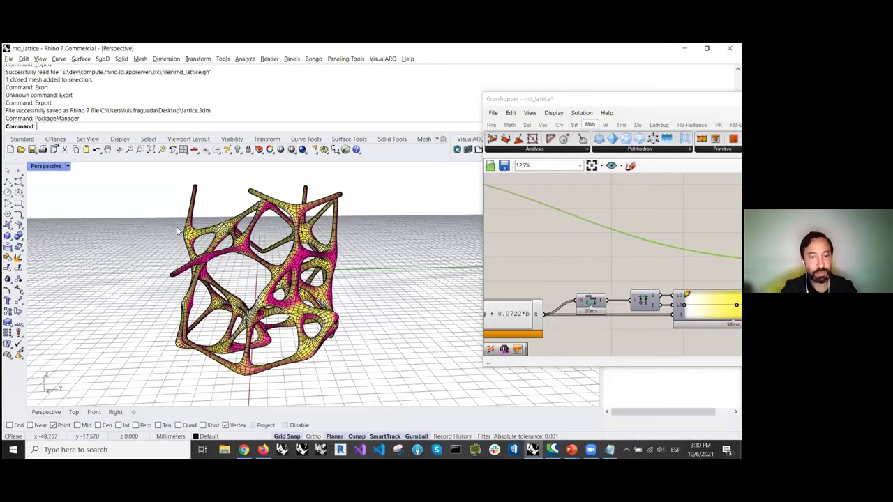
Collapse the Grasshopper window and turn off Mesh Wires in the viewport display settings.
text(View)
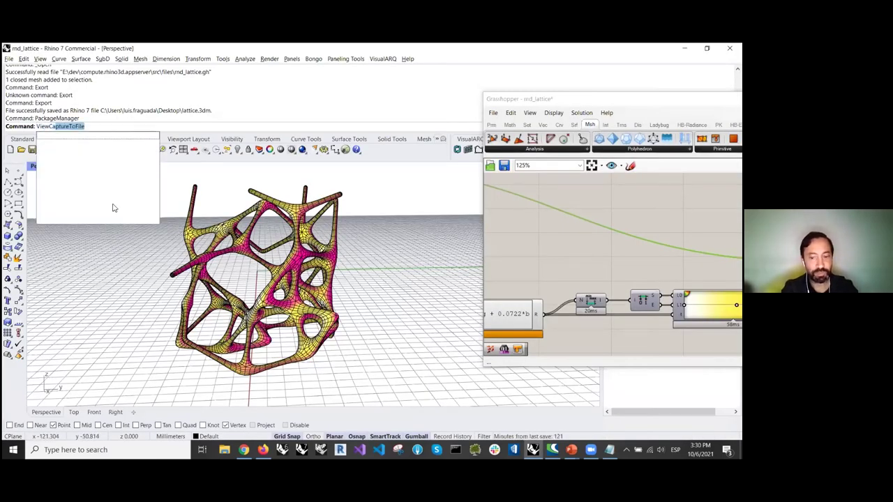
key(Return)
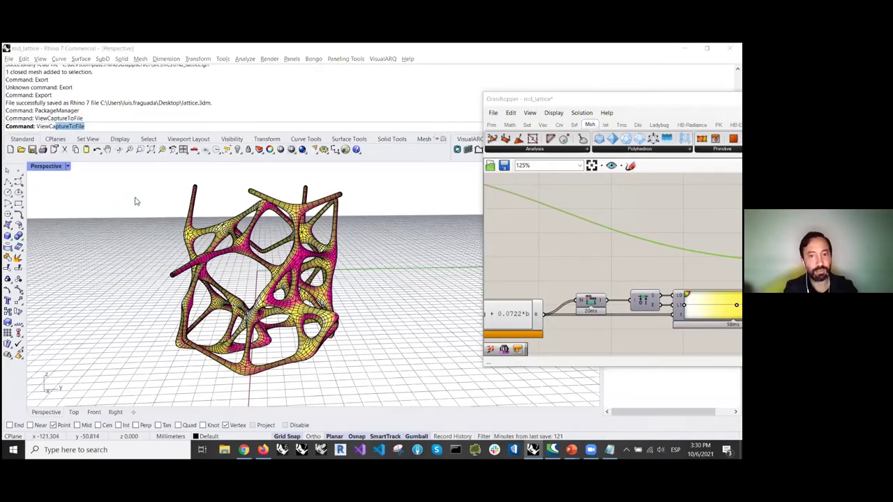
click(396, 376)
double_click(566, 99)
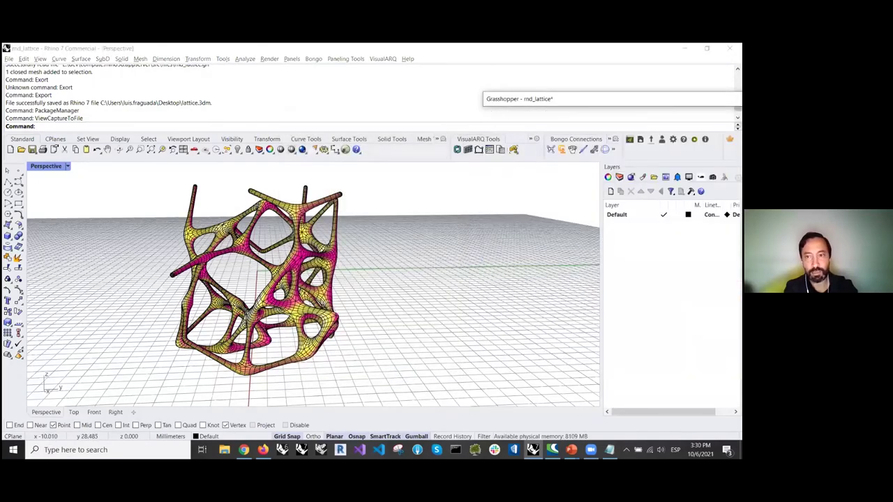
click(689, 178)
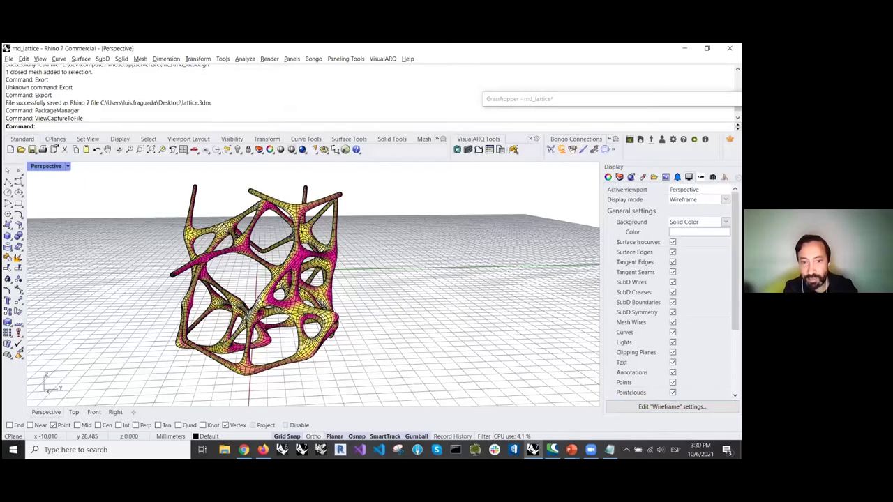
click(673, 323)
Orbit to a lower frontal view and switch the viewport to Rendered display.
right_drag(342, 253, 69, 169)
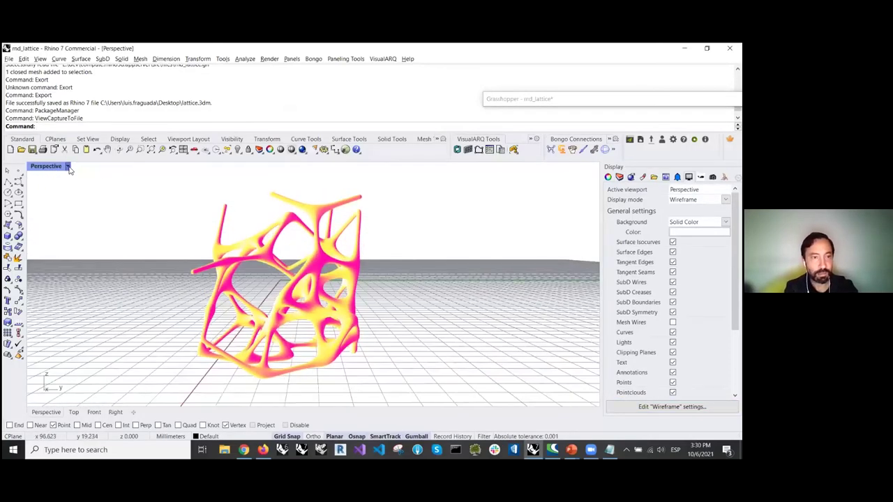
click(68, 167)
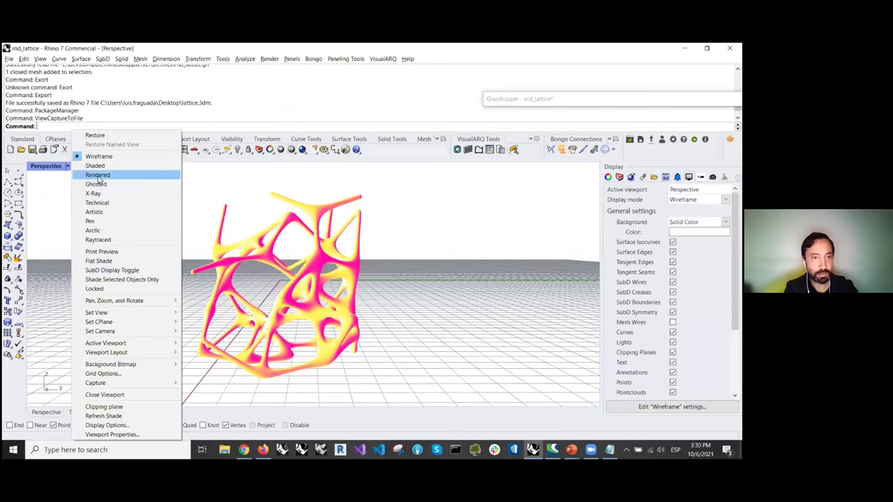
click(98, 175)
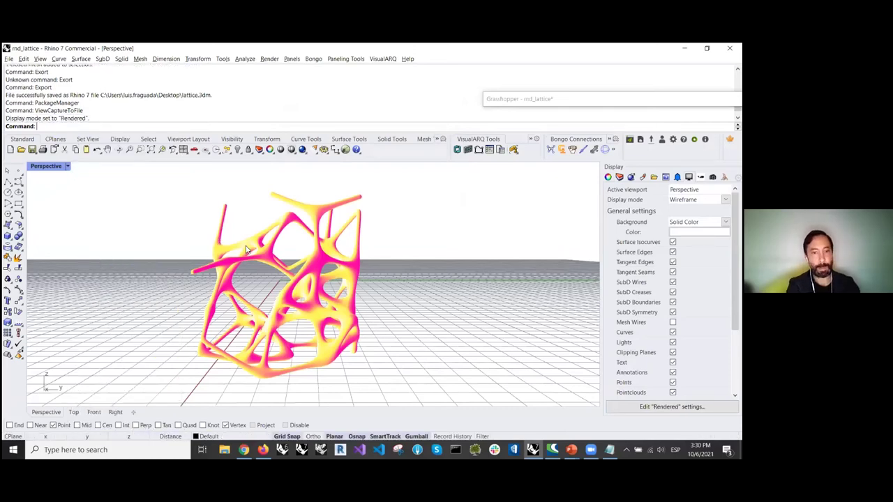
click(246, 249)
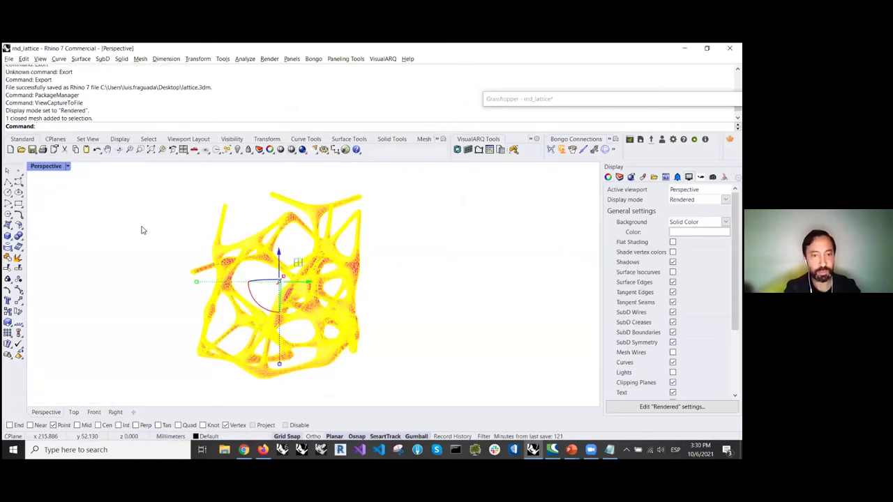
key(Escape)
Run ViewCaptureToFile with a 1280 x 960 resolution.
key(Up)
text(Cap)
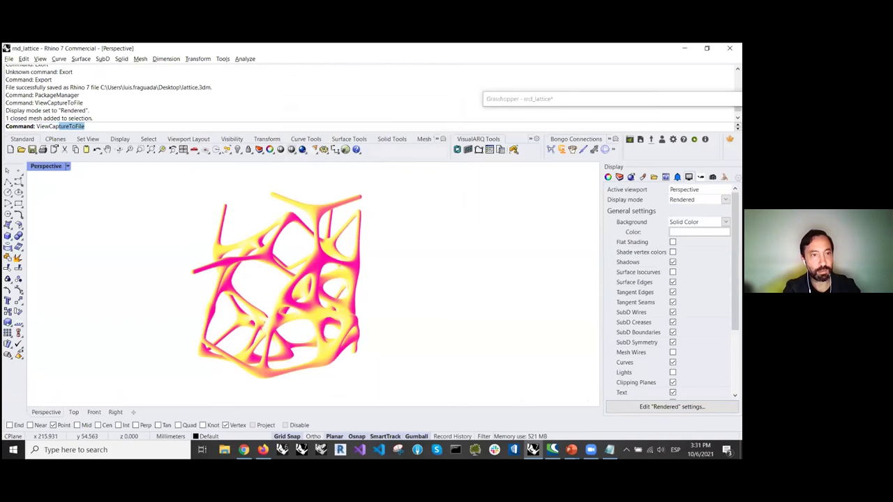
key(Return)
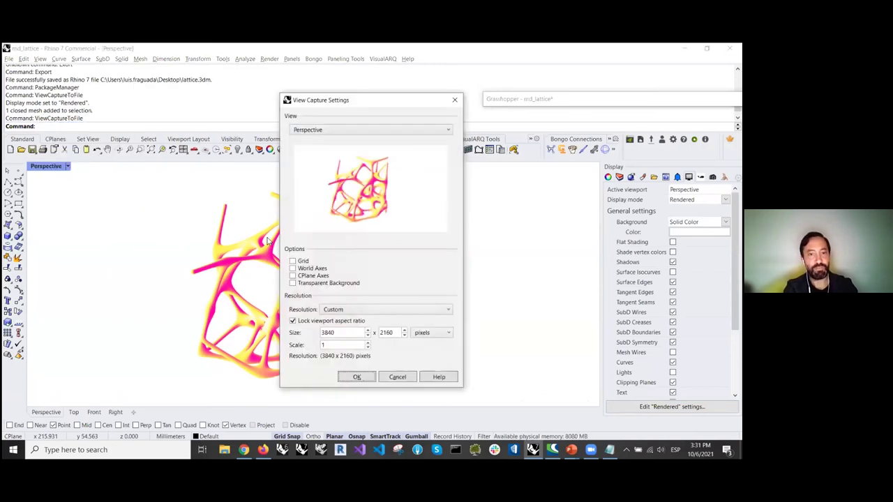
click(343, 311)
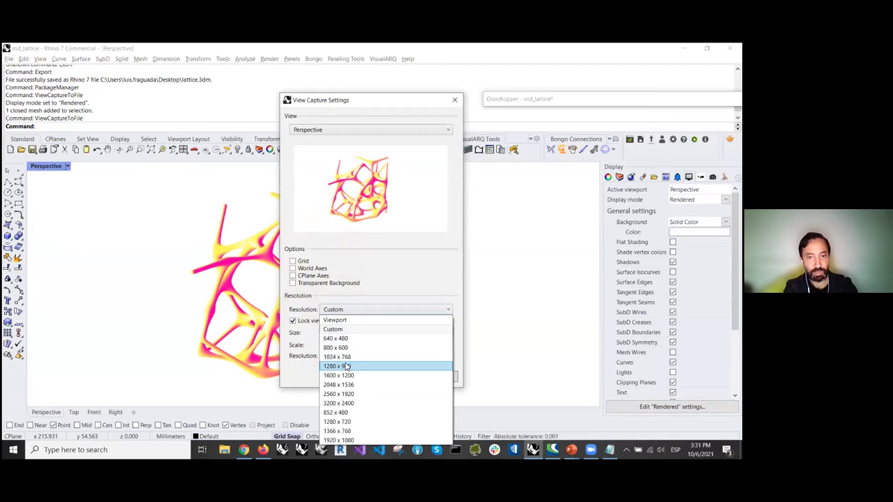
click(347, 367)
click(358, 376)
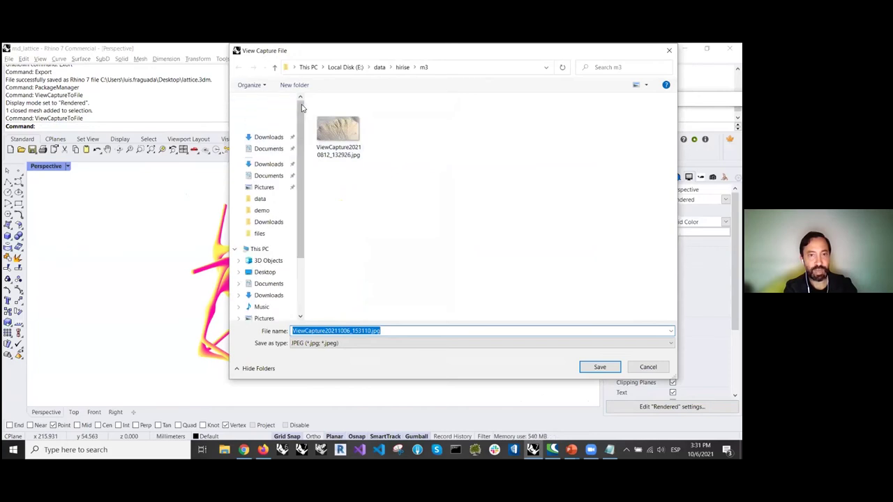
Save the capture to the Desktop as lattice.jpg and go back to the mint page.
click(275, 143)
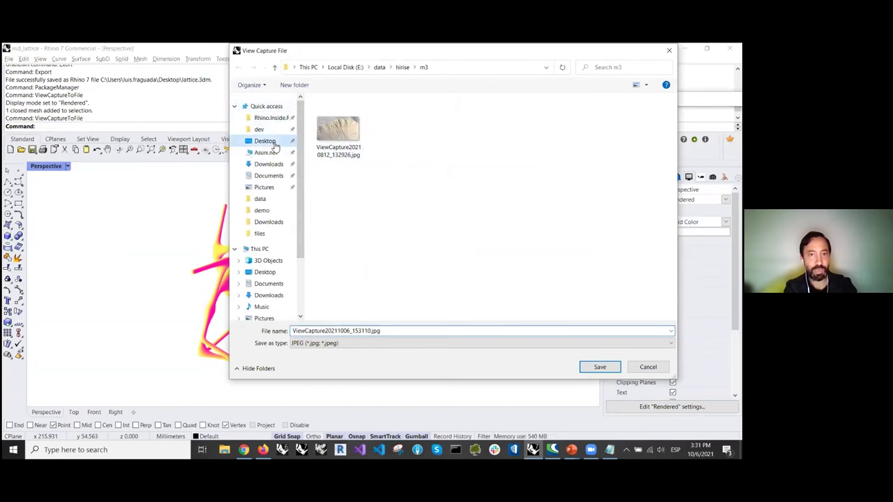
double_click(370, 331)
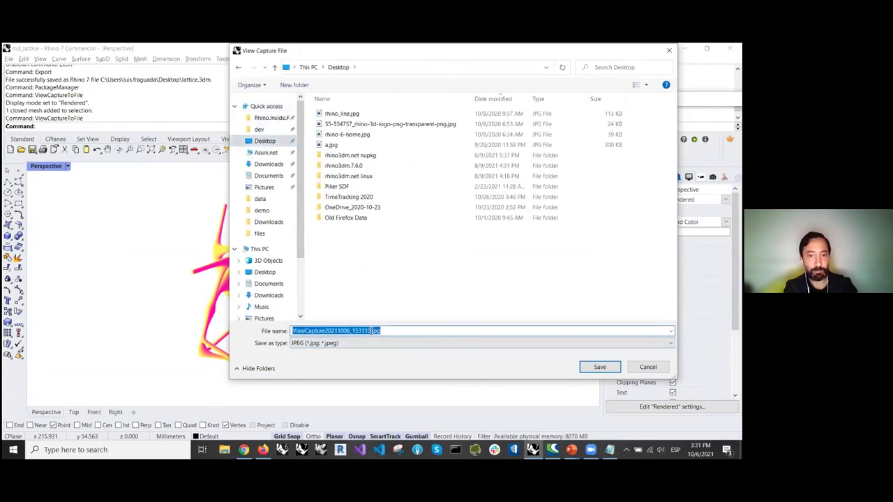
double_click(371, 331)
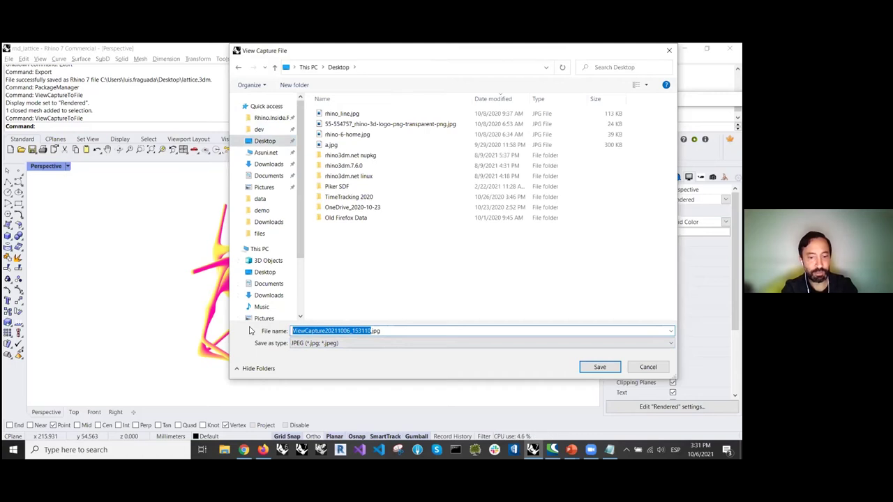
text(lattice)
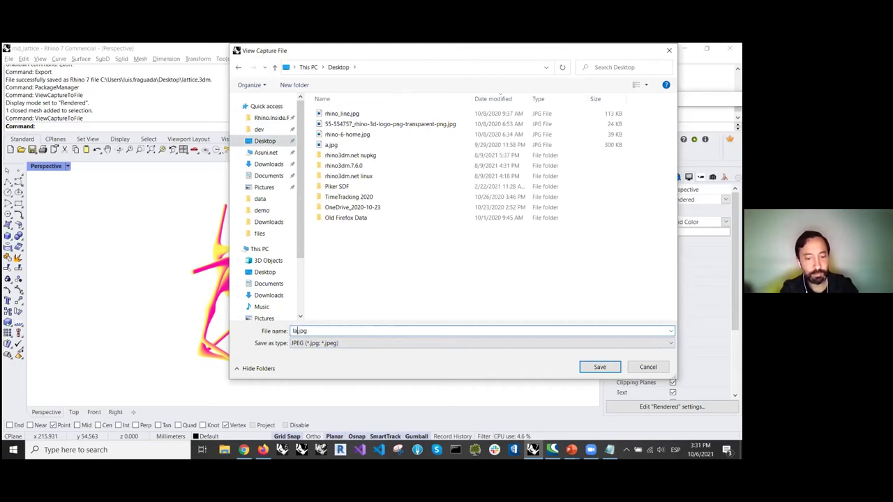
key(Return)
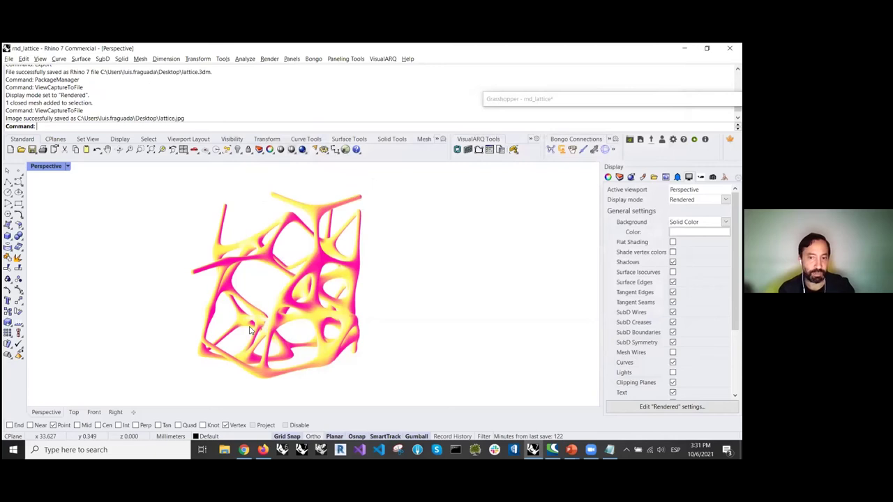
key(alt+Tab)
key(Tab)
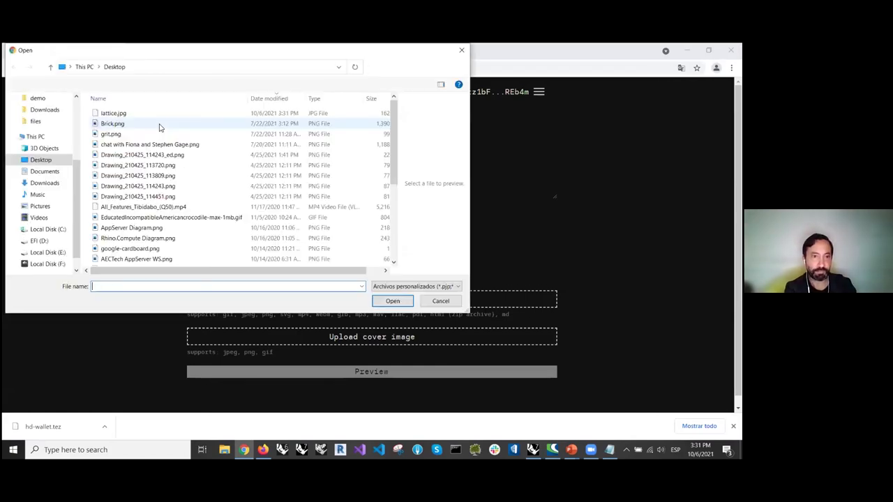
Upload lattice.glb, open the mint preview, and rotate and scroll through the lattice preview.
double_click(116, 114)
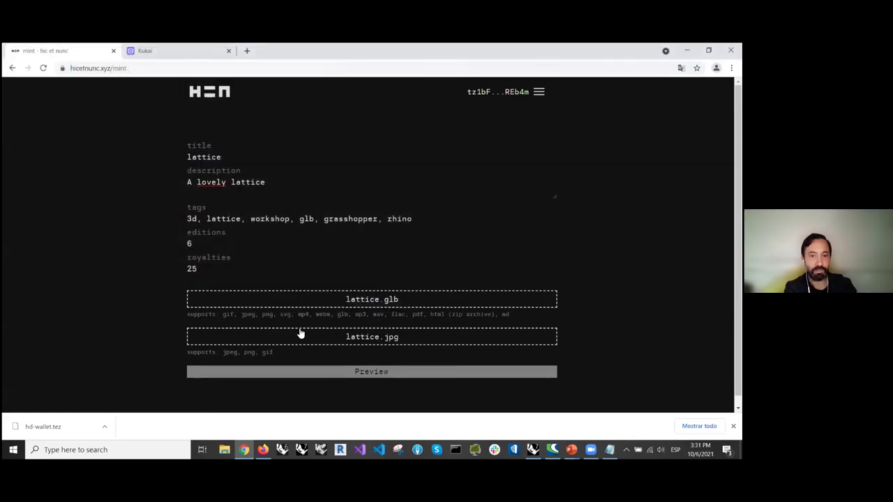
click(374, 373)
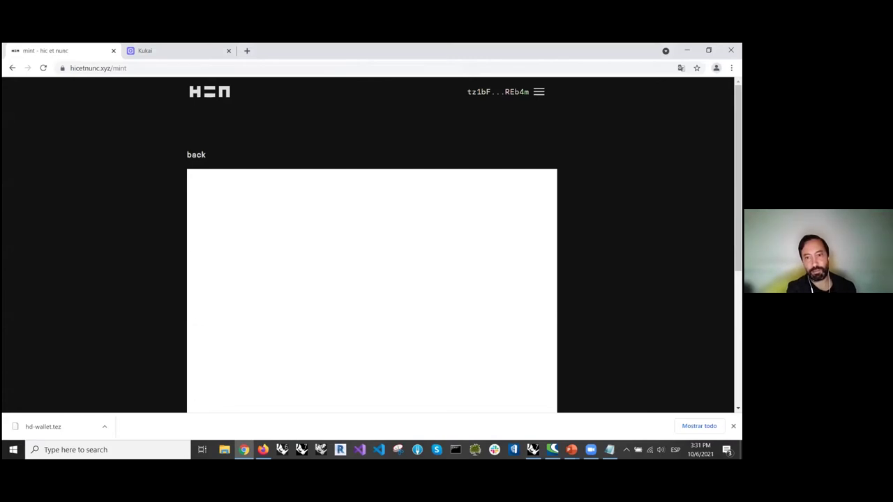
scroll(494, 281, down, 2)
drag(493, 281, 427, 271)
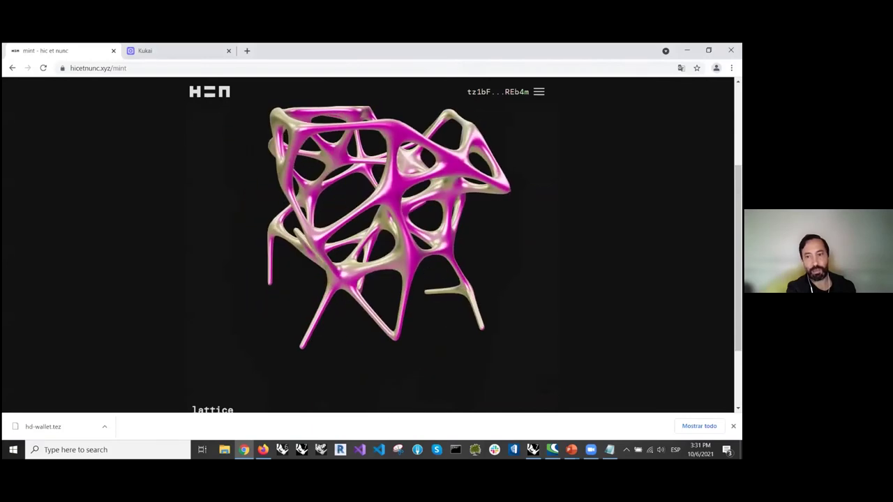
scroll(427, 271, down, 2)
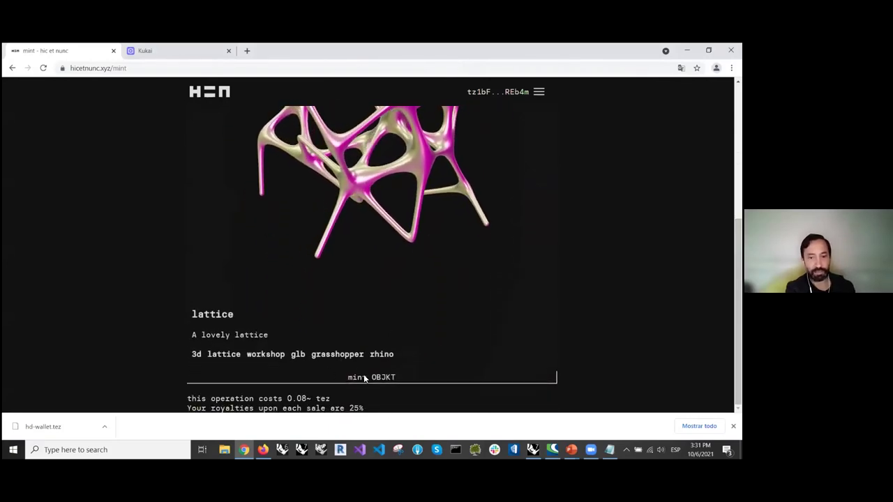
scroll(371, 244, up, 3)
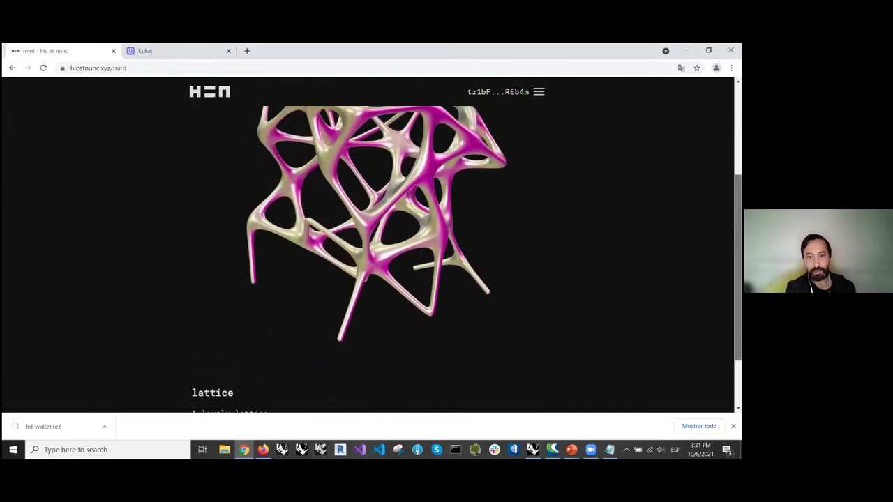
scroll(371, 244, down, 2)
scroll(489, 291, up, 1)
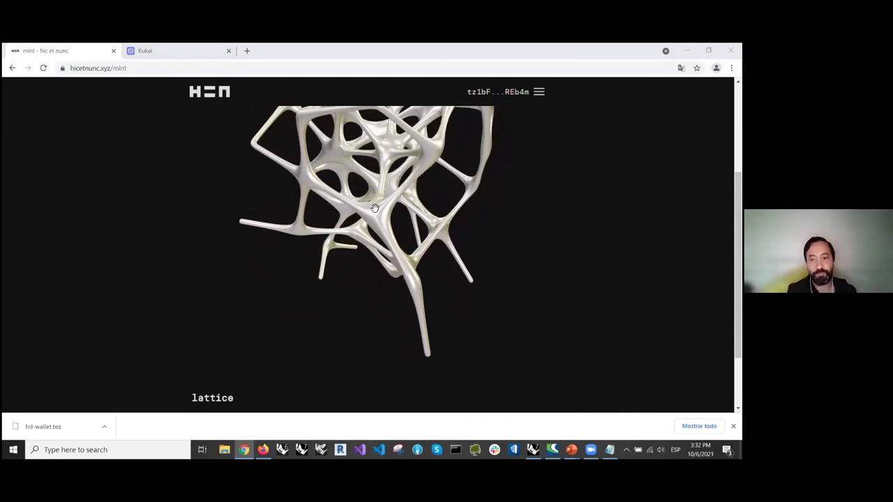
scroll(525, 267, down, 2)
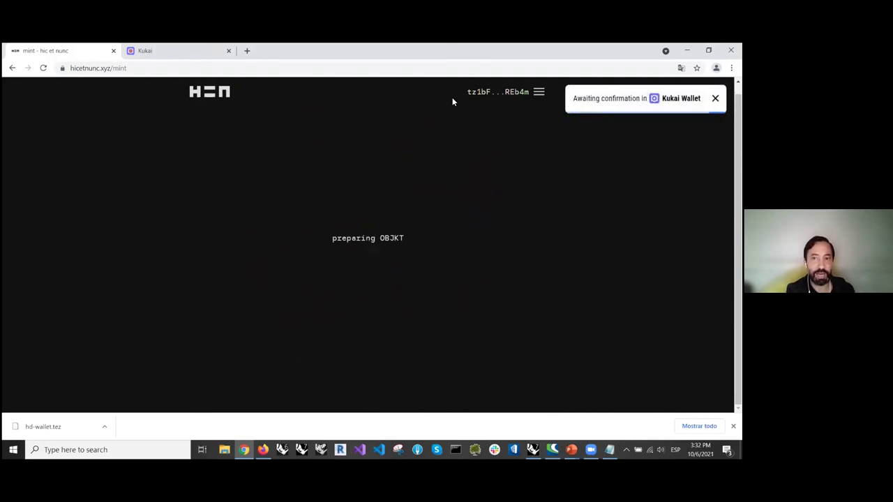
Confirm the mint_OBJKT operation in Kukai with the wallet password, then return to hic et nunc.
click(159, 52)
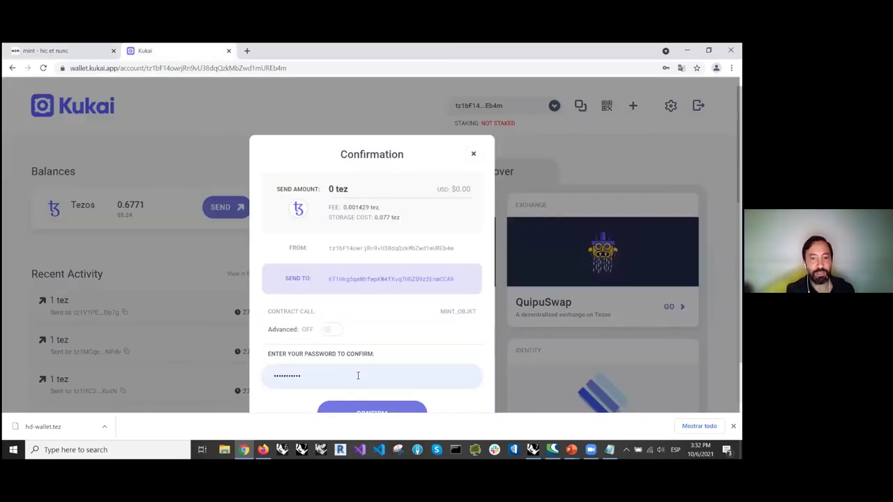
double_click(304, 377)
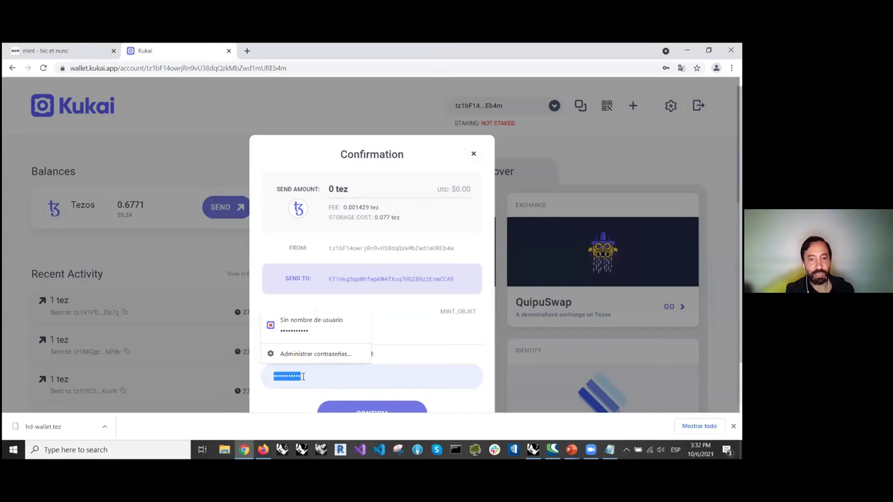
click(304, 377)
key(Return)
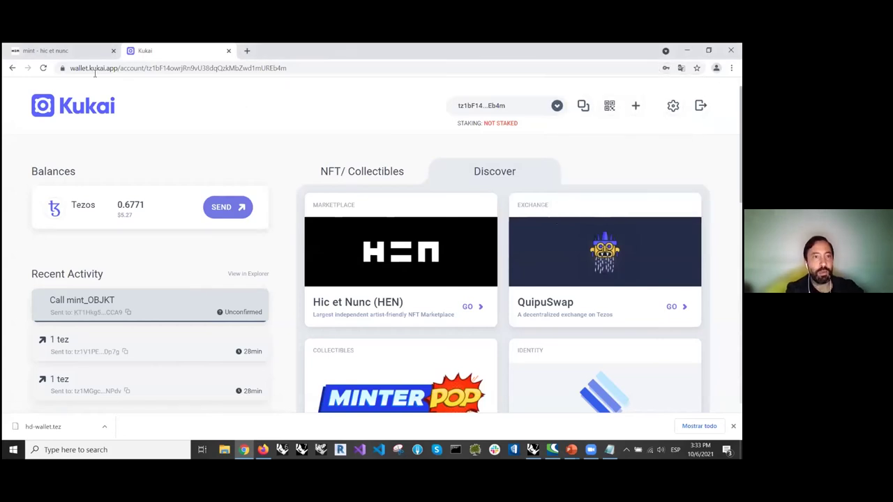
click(69, 53)
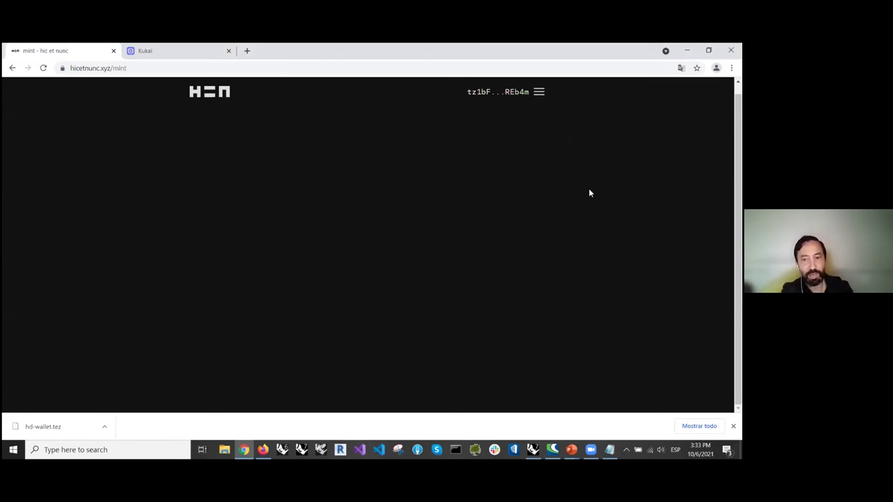
key(F12)
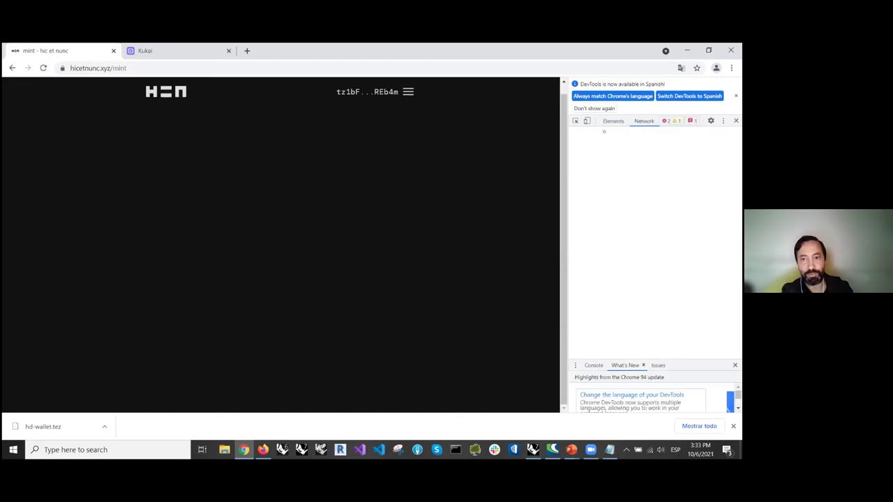
drag(566, 163, 495, 155)
click(574, 113)
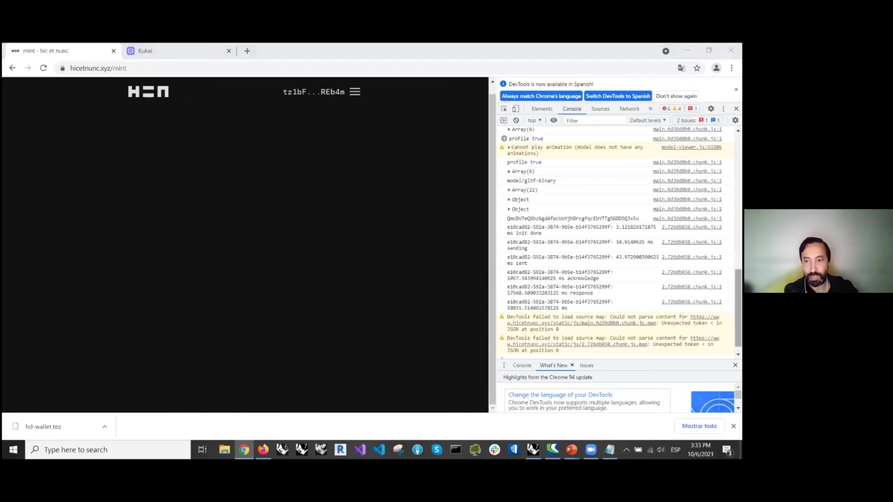
scroll(536, 262, down, 1)
scroll(593, 244, up, 1)
scroll(593, 244, down, 1)
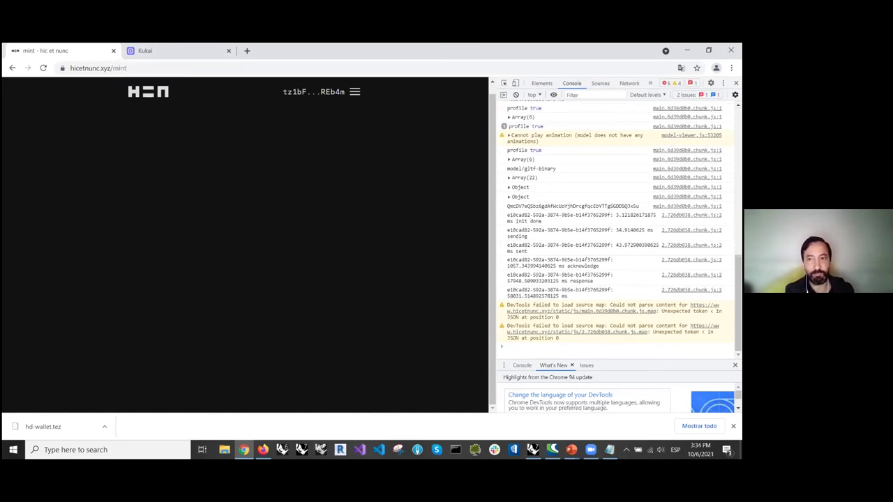
key(F12)
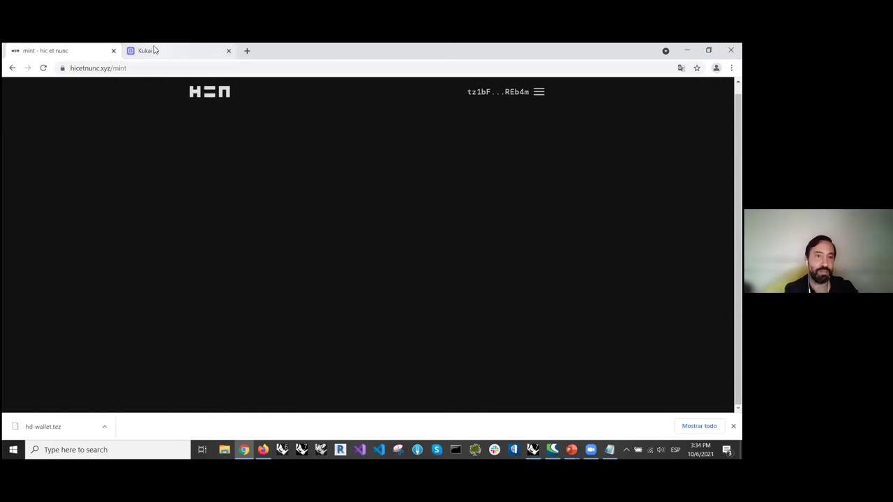
Check Kukai's recent activity shows mint_OBJKT confirmed, then open View in Explorer.
click(154, 51)
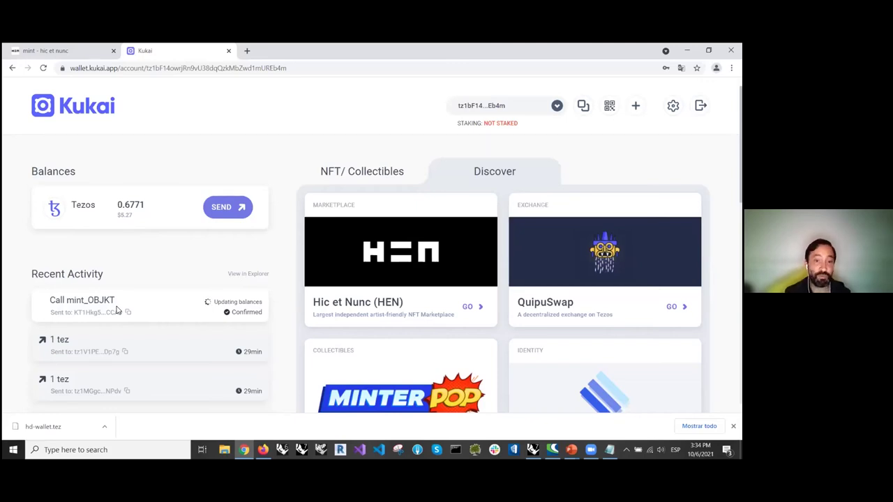
click(250, 276)
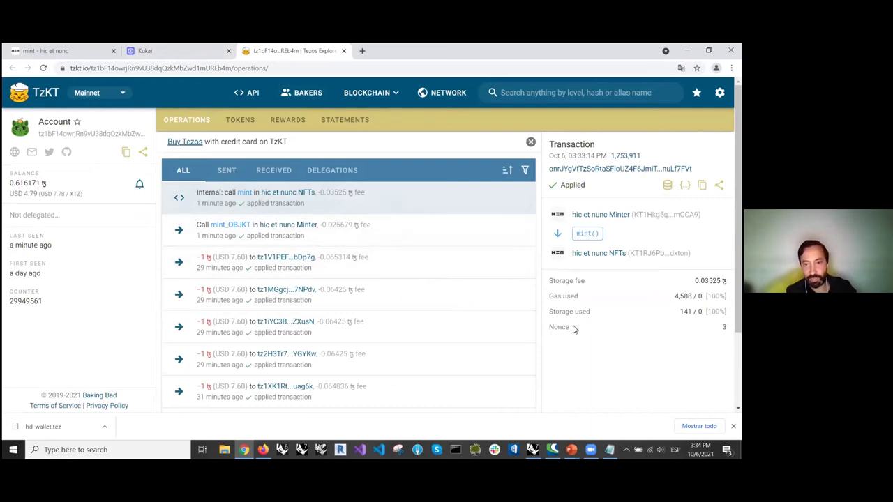
Inspect the 'Call mint_OBJKT' and 'Internal: call mint' rows in TzKT, then return to Kukai.
click(393, 235)
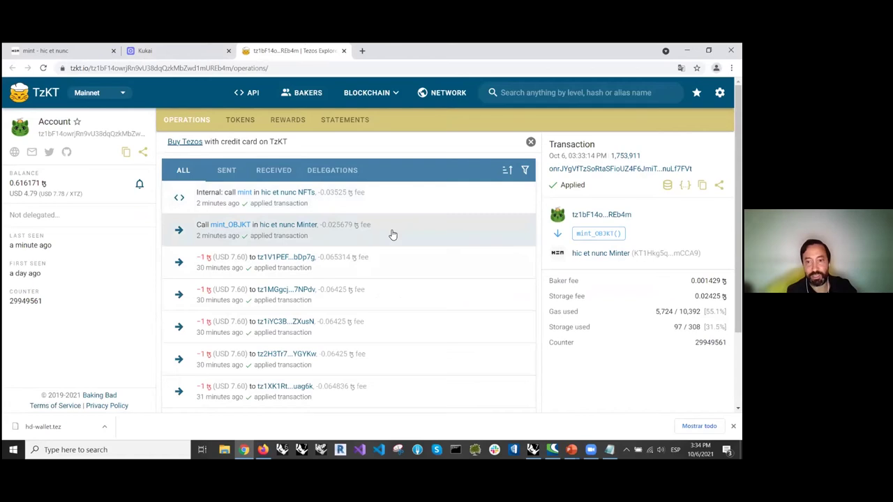
click(376, 203)
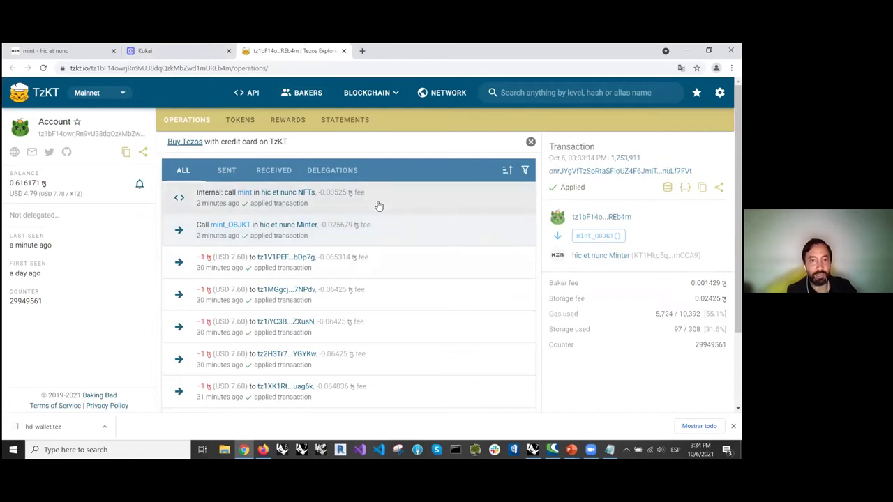
click(148, 51)
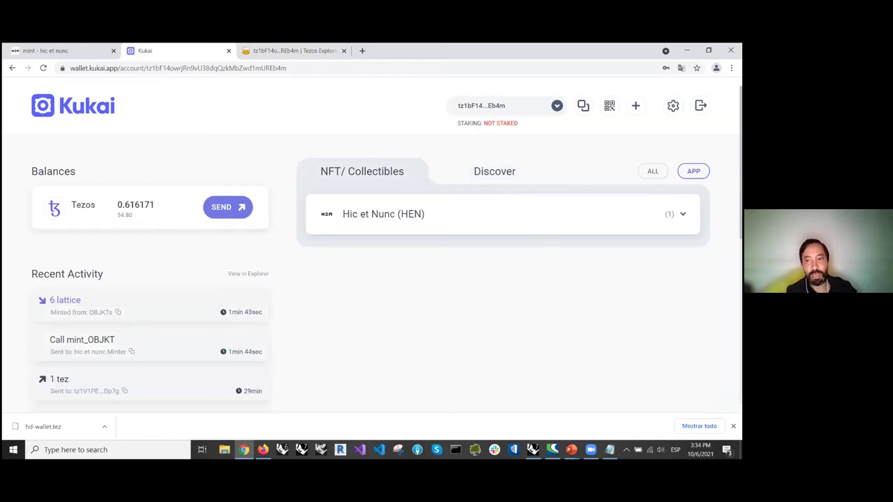
Expand Hic et Nunc (HEN) collectibles, view the 6-edition lattice token's info, then return to hic et nunc.
click(363, 215)
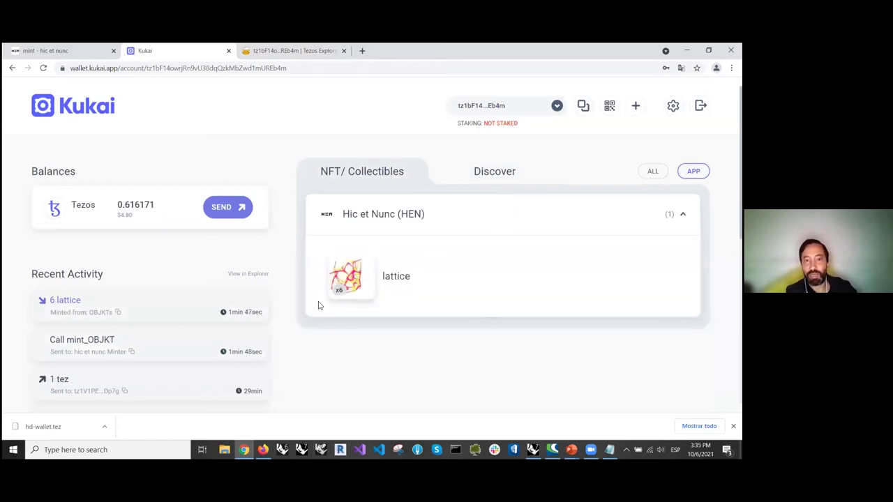
click(354, 277)
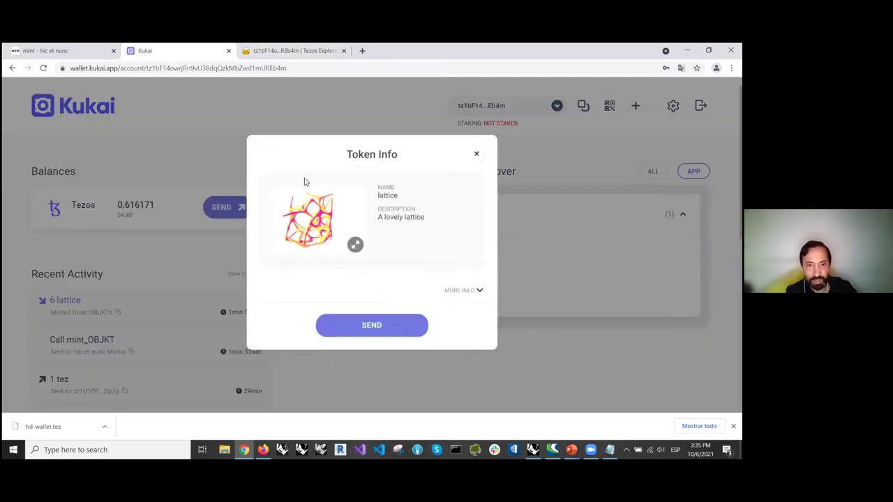
click(479, 155)
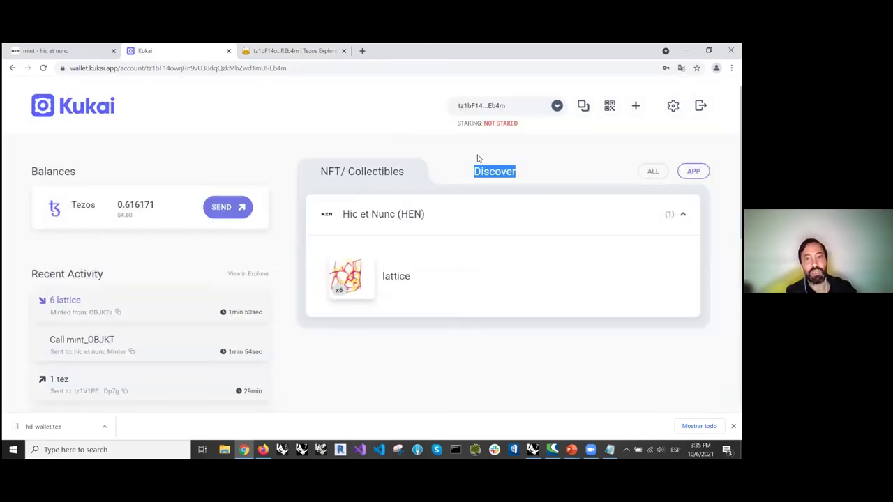
drag(479, 159, 359, 359)
click(378, 367)
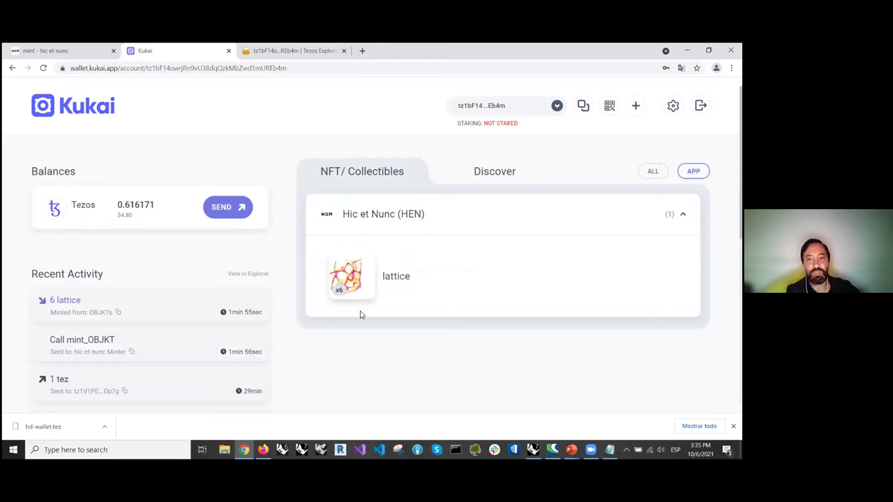
click(80, 52)
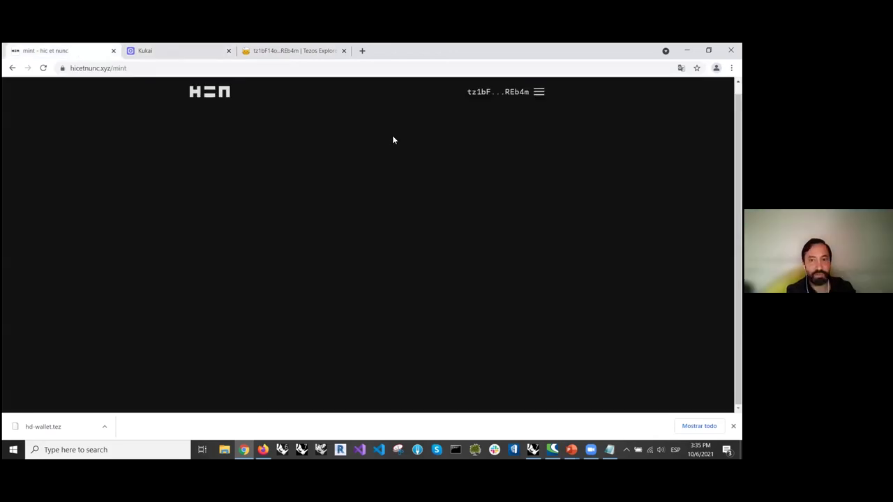
Go to 'manage assets' from the hic et nunc menu and dismiss Chrome's download bar.
click(541, 95)
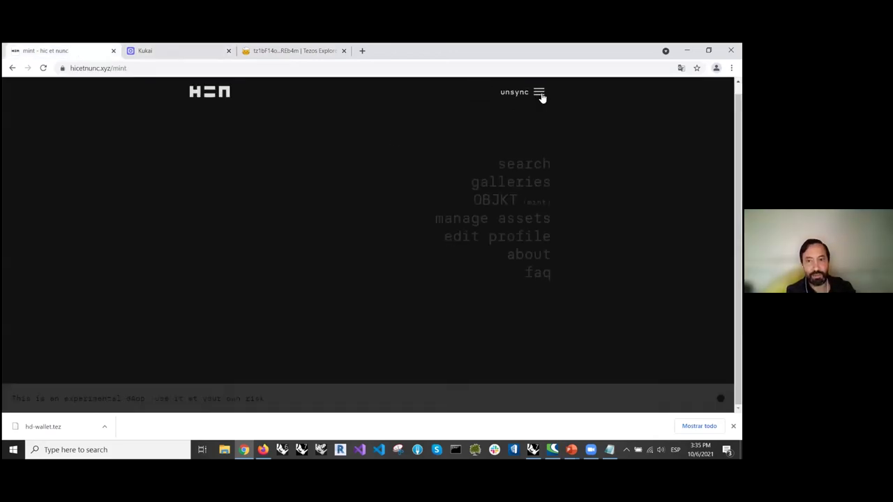
click(513, 222)
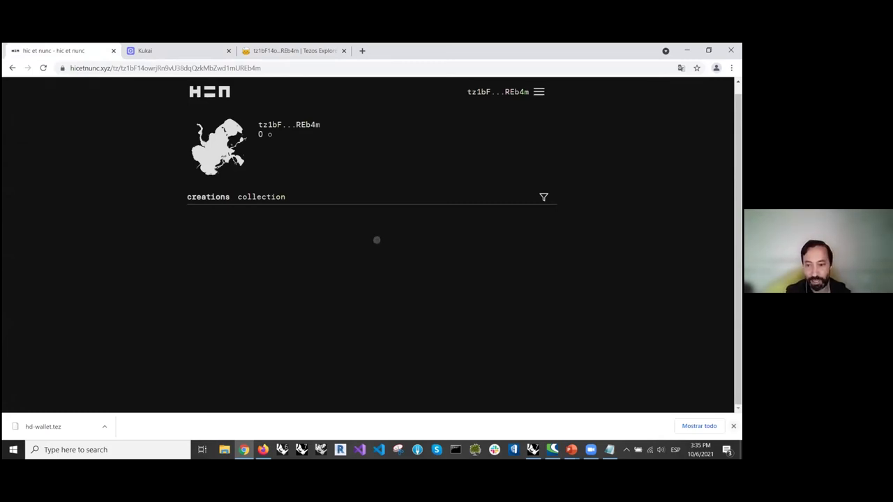
click(734, 425)
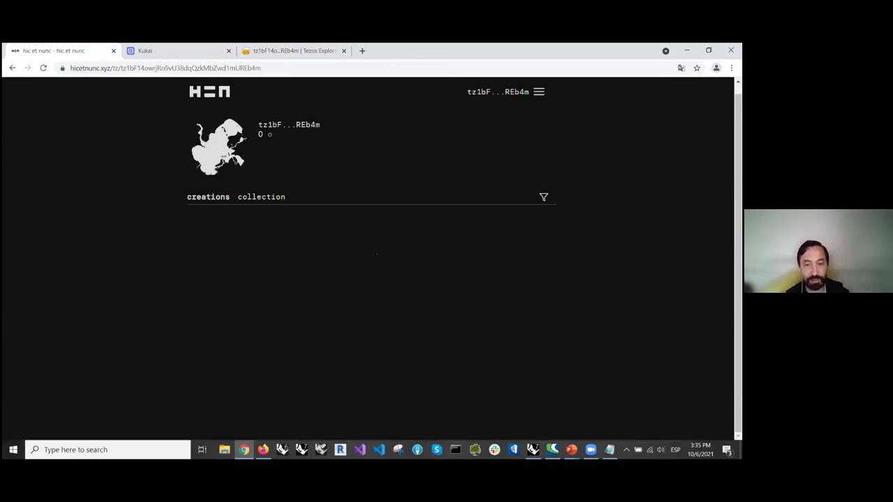
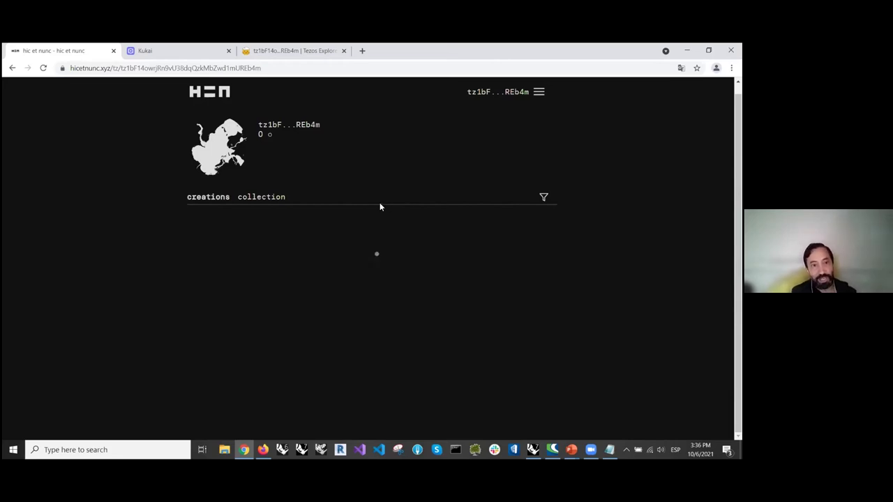
Check the Kukai wallet, then return to the hic et nunc home feed and reload it.
click(178, 53)
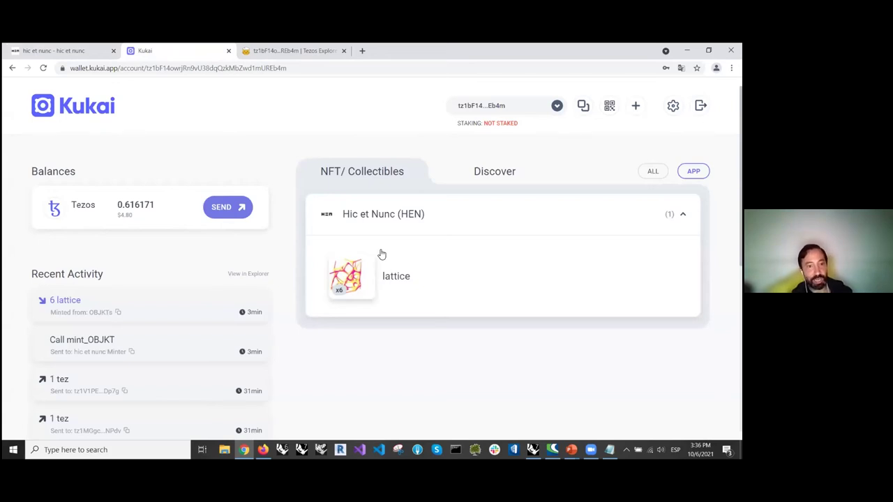
click(77, 52)
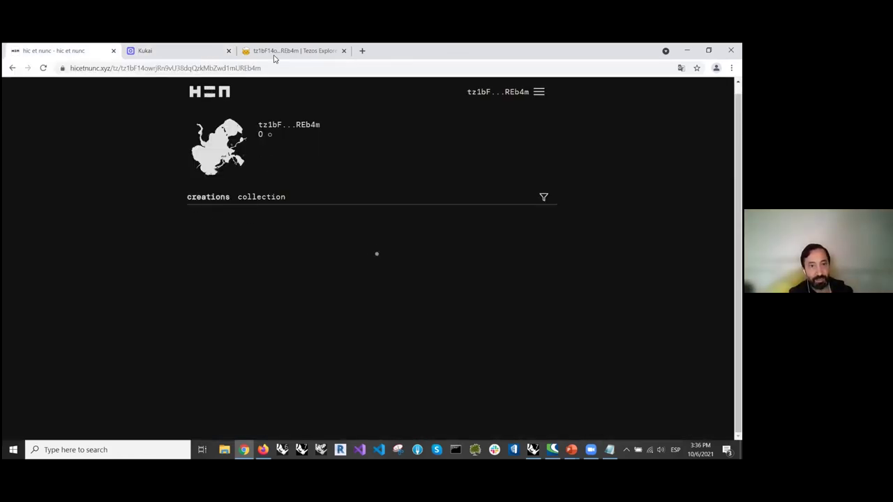
click(212, 96)
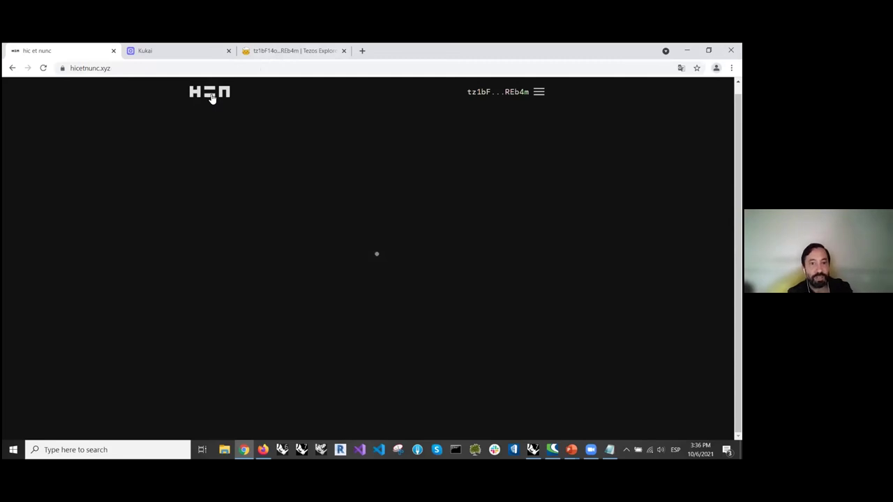
click(184, 69)
key(Return)
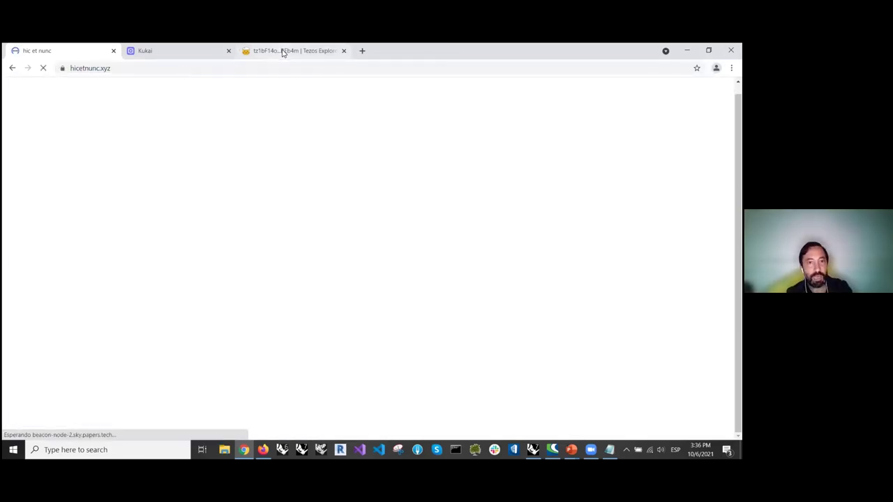
click(283, 51)
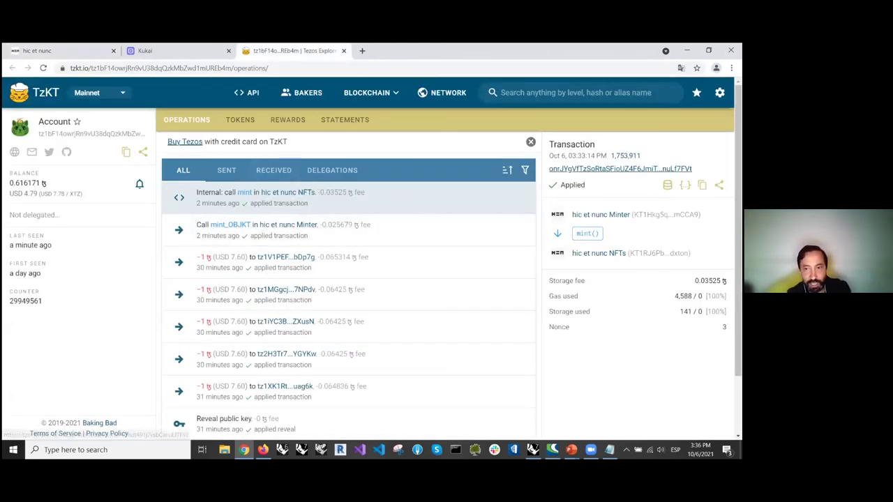
Open the mint_OBJKT operation's raw RPC JSON and expand its argument lists.
click(621, 168)
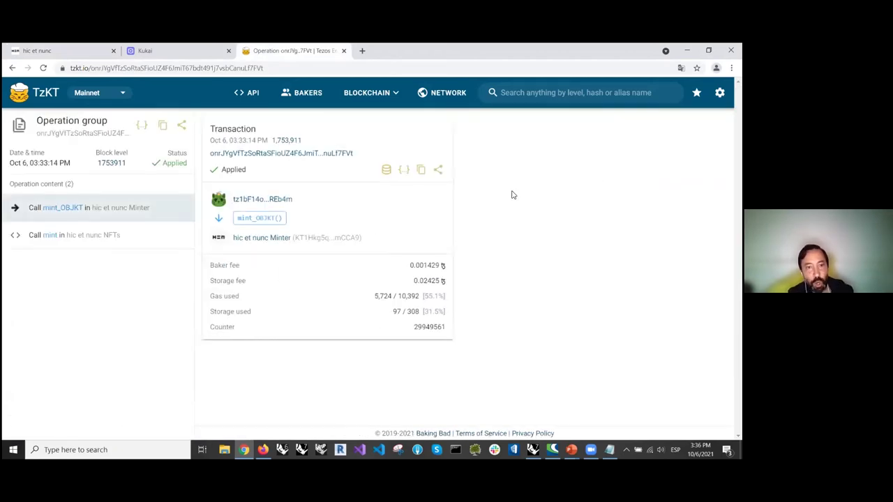
click(403, 169)
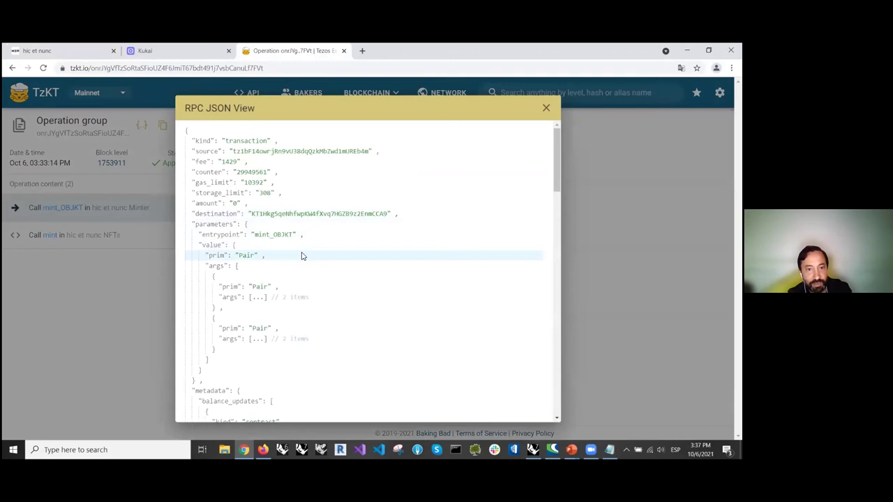
click(258, 298)
scroll(254, 324, down, 2)
scroll(255, 333, down, 1)
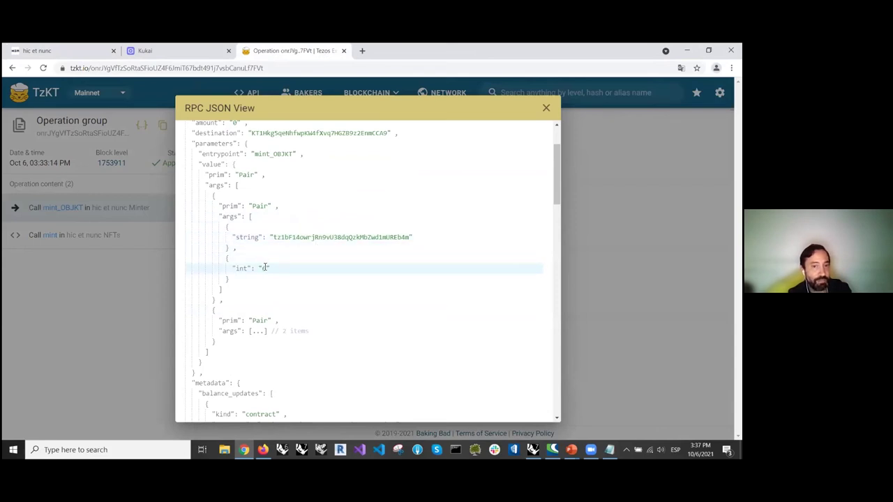
click(257, 335)
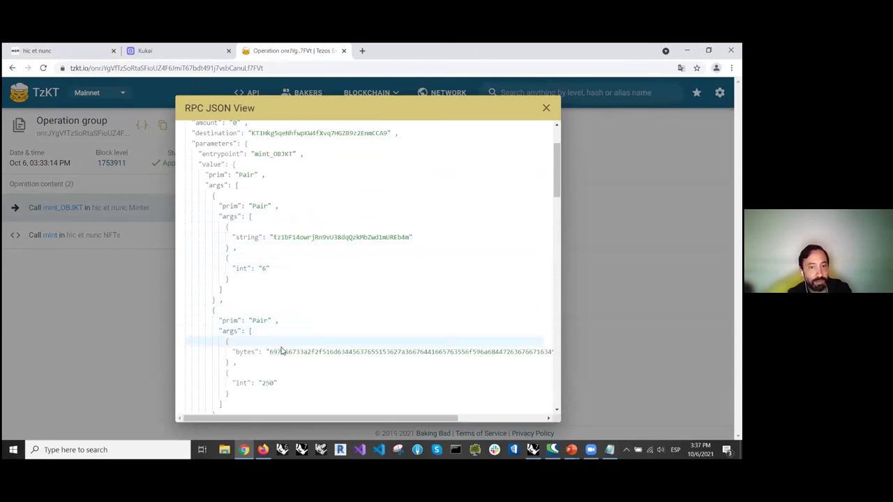
Expand the stored pair, select token number 399543, and return to the hic et nunc feed.
scroll(286, 359, down, 3)
scroll(285, 360, down, 6)
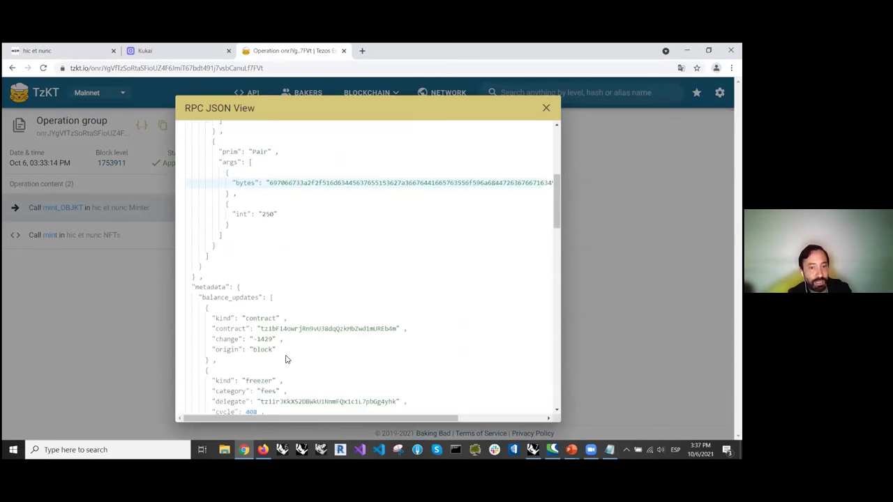
scroll(286, 359, down, 4)
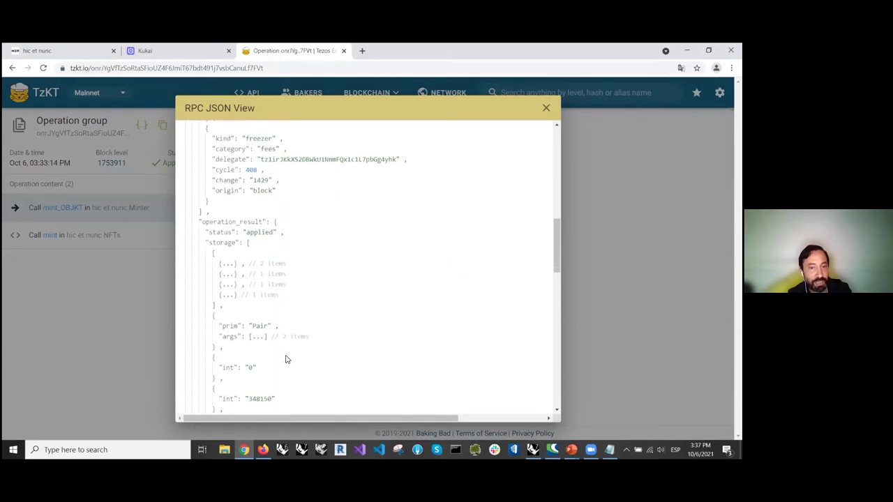
scroll(241, 305, down, 2)
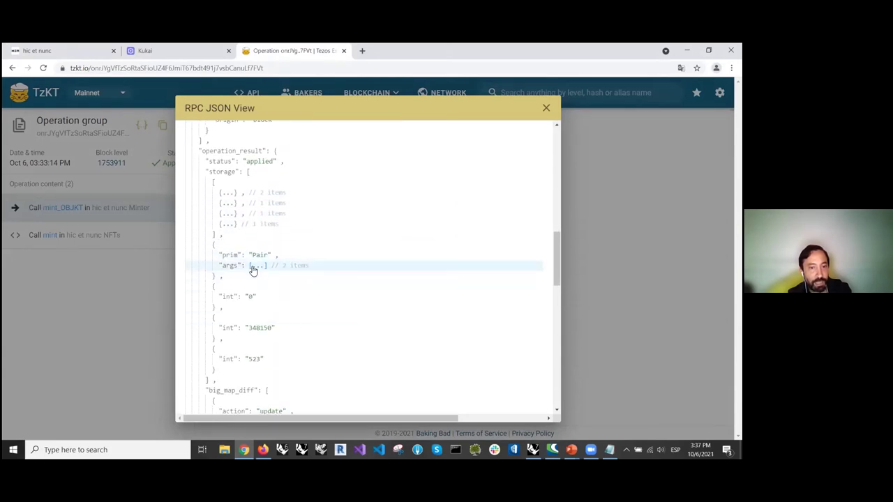
click(253, 269)
scroll(256, 347, down, 1)
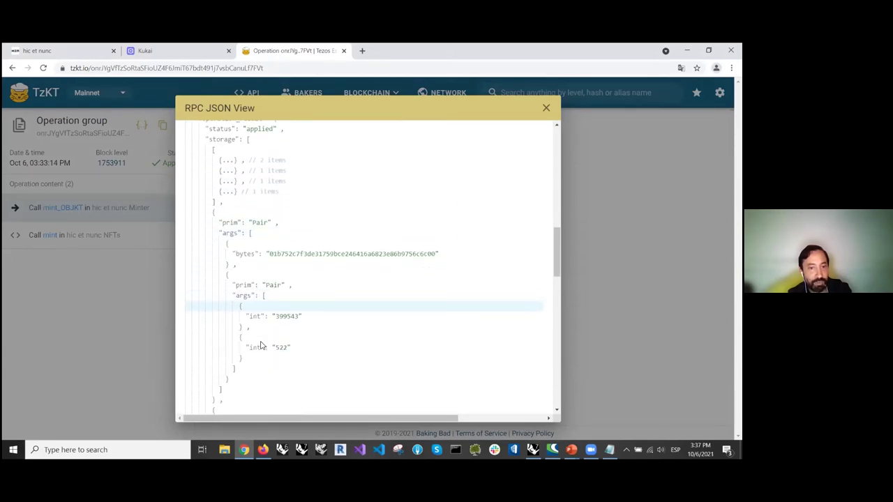
drag(277, 307, 300, 308)
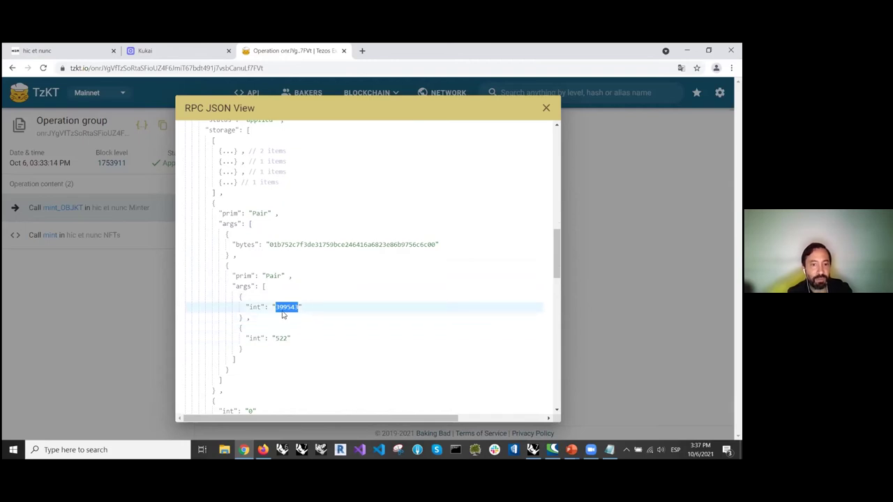
click(69, 53)
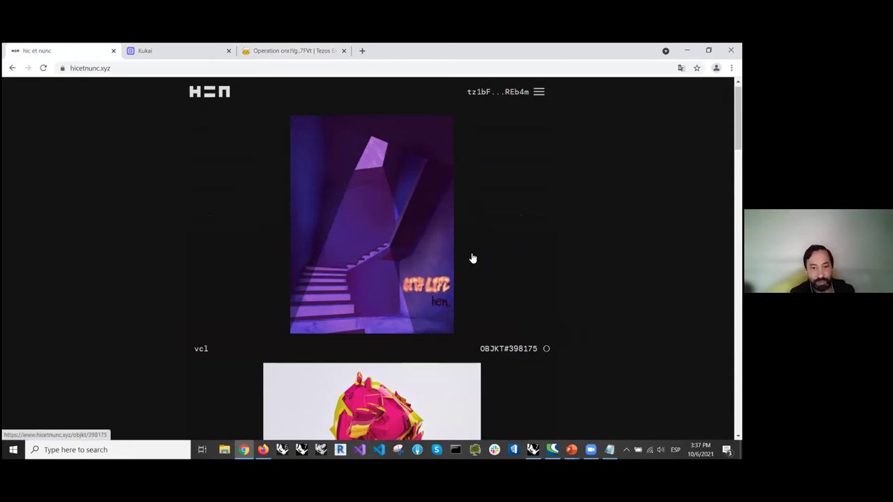
Open the pink figure artwork, OBJKT#398174, in a new tab.
scroll(499, 370, down, 3)
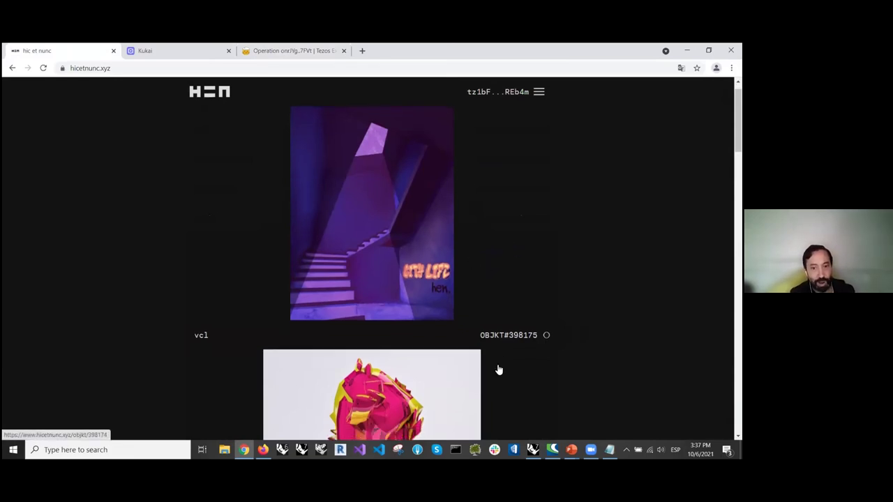
scroll(499, 370, down, 2)
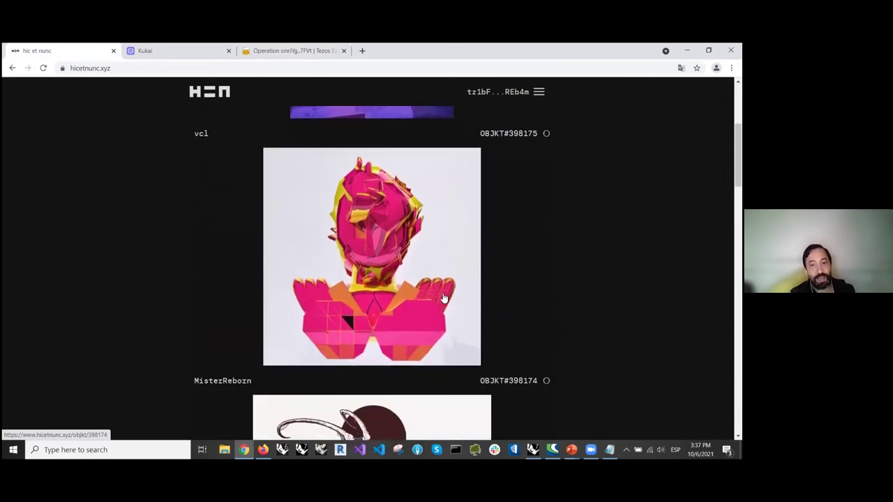
right_click(431, 283)
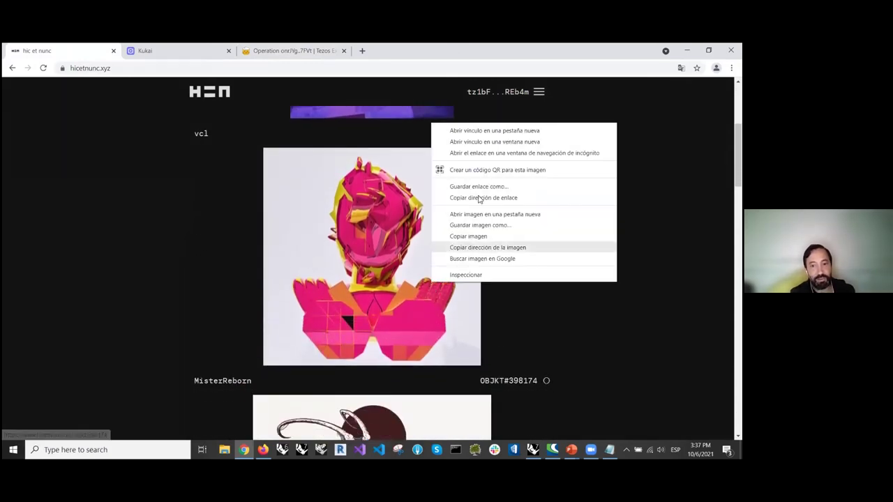
click(473, 130)
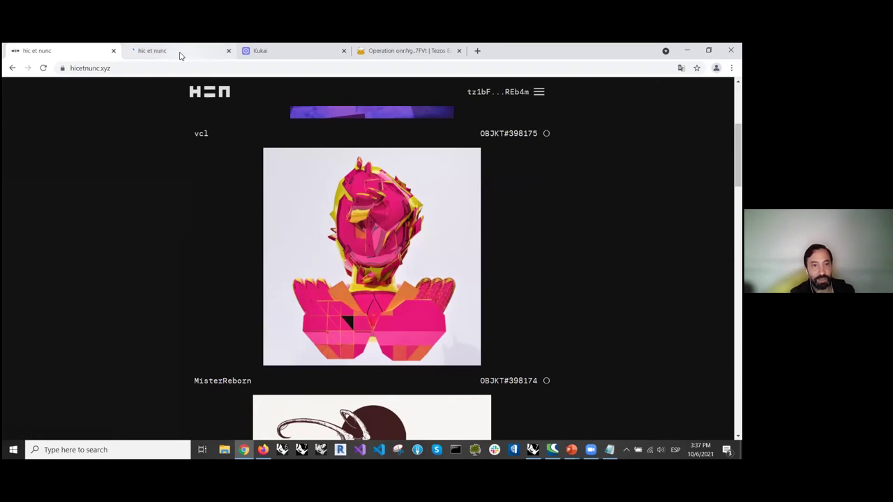
click(180, 54)
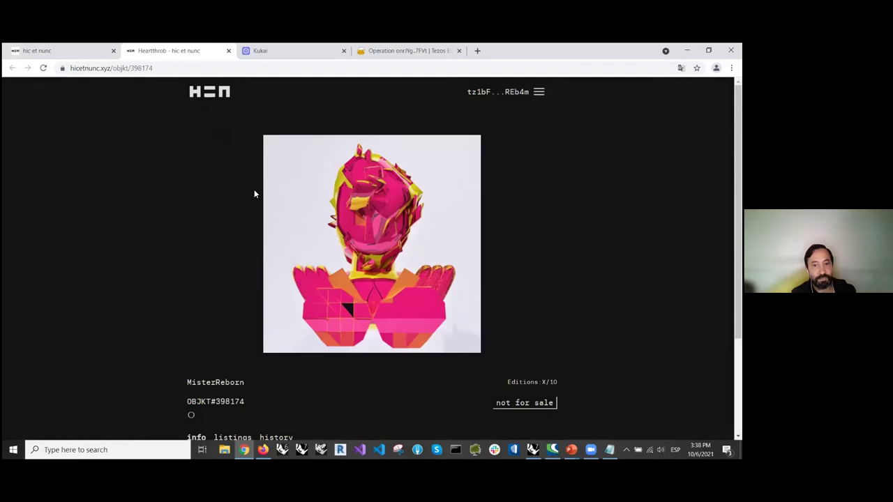
Review the Heartthrob piece's details and show its listings.
scroll(328, 280, down, 1)
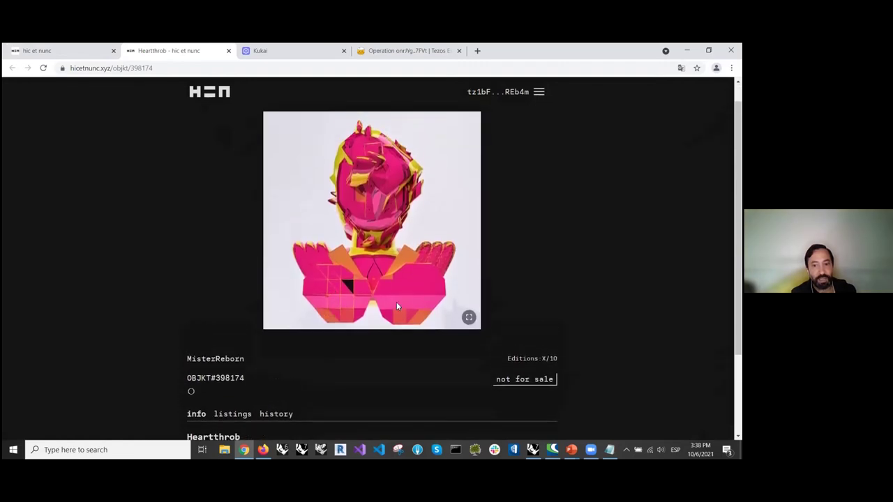
scroll(392, 328, down, 1)
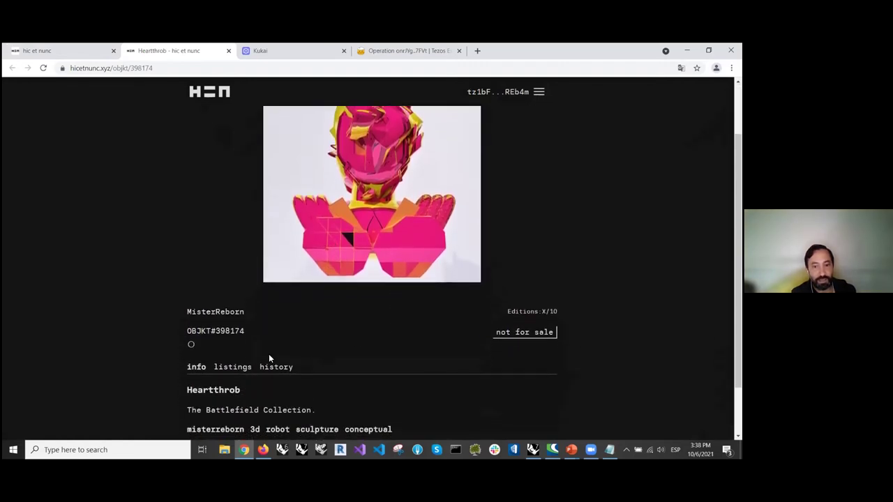
scroll(268, 355, down, 1)
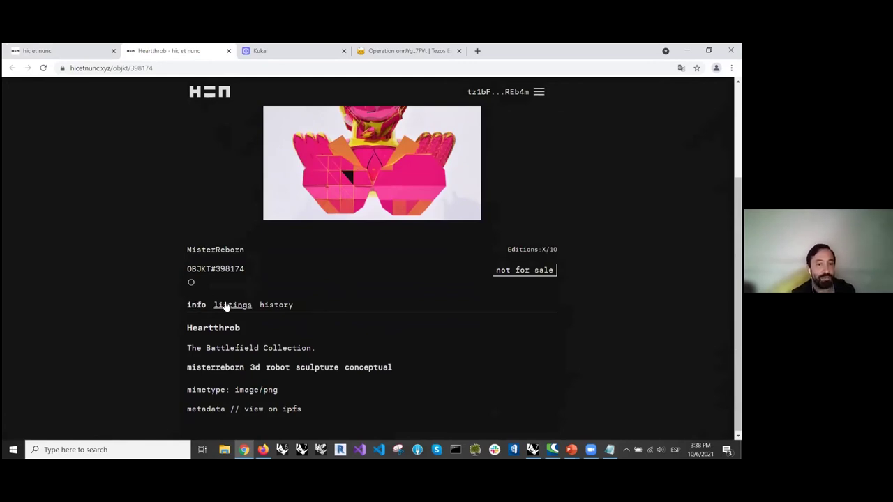
scroll(229, 299, up, 1)
scroll(229, 298, down, 1)
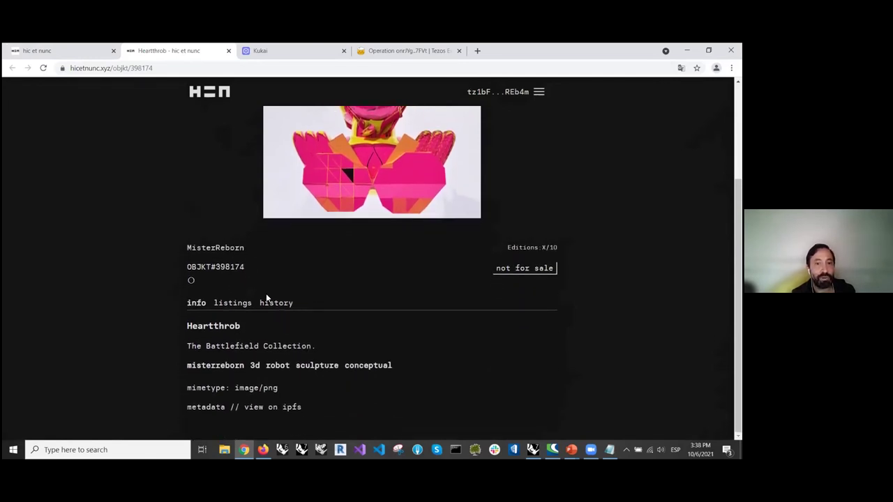
scroll(266, 296, up, 2)
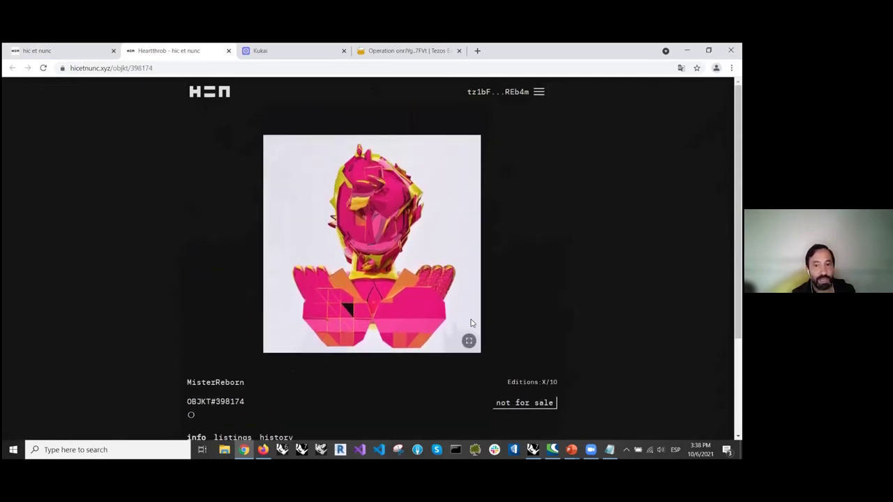
scroll(305, 322, down, 2)
scroll(305, 320, down, 1)
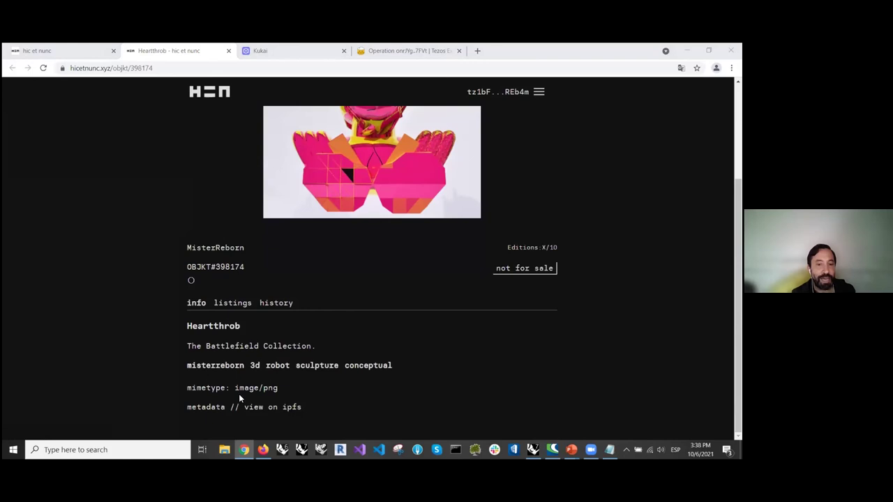
click(223, 302)
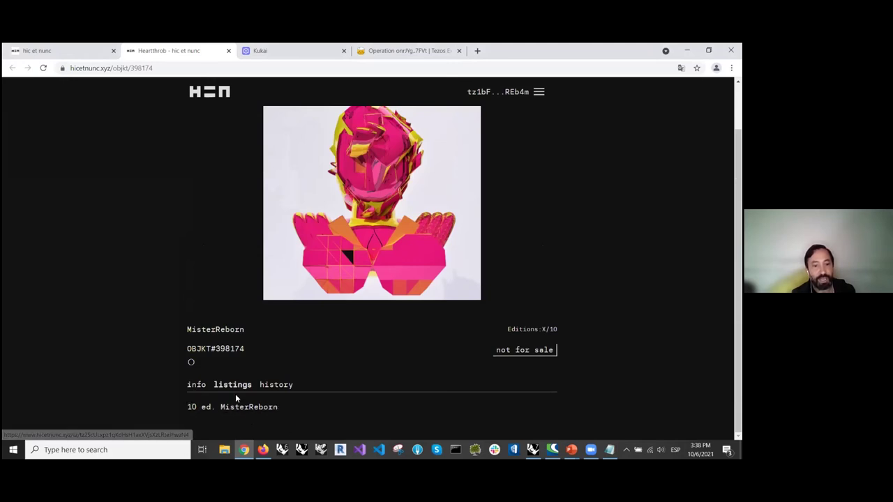
Check Heartthrob's minting history, select its object number, and open the artist's profile.
click(278, 386)
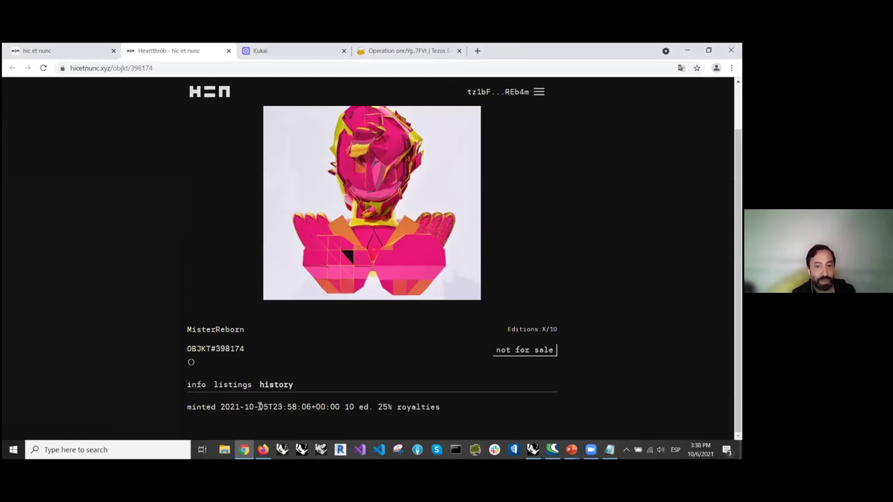
drag(345, 407, 439, 406)
click(260, 407)
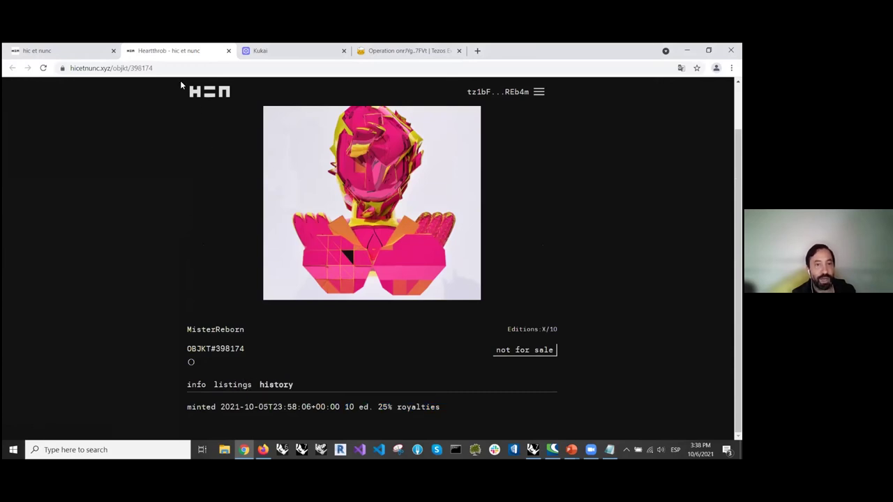
double_click(132, 70)
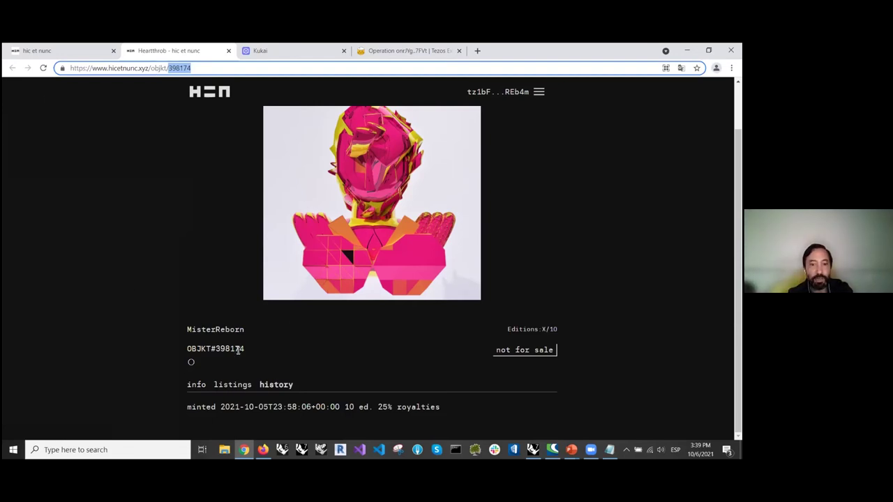
click(217, 330)
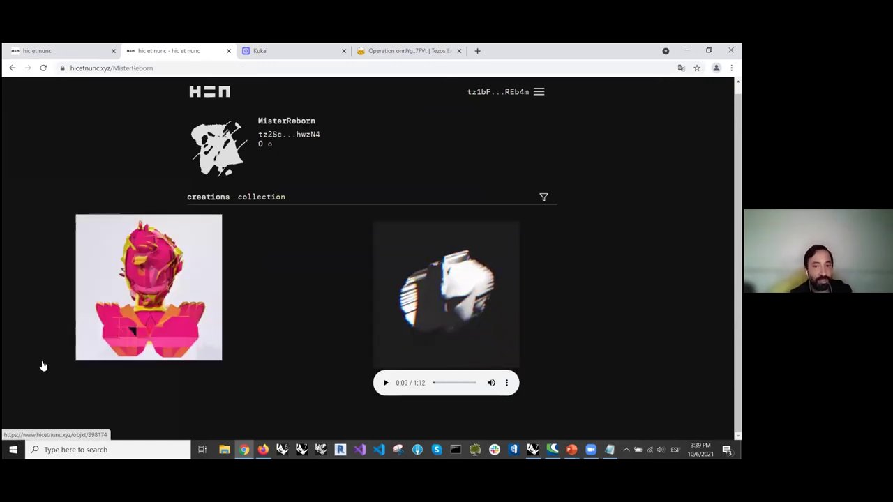
Open the artist's collected piece MVDRA:The Genesis, OBJKT#292343.
click(258, 197)
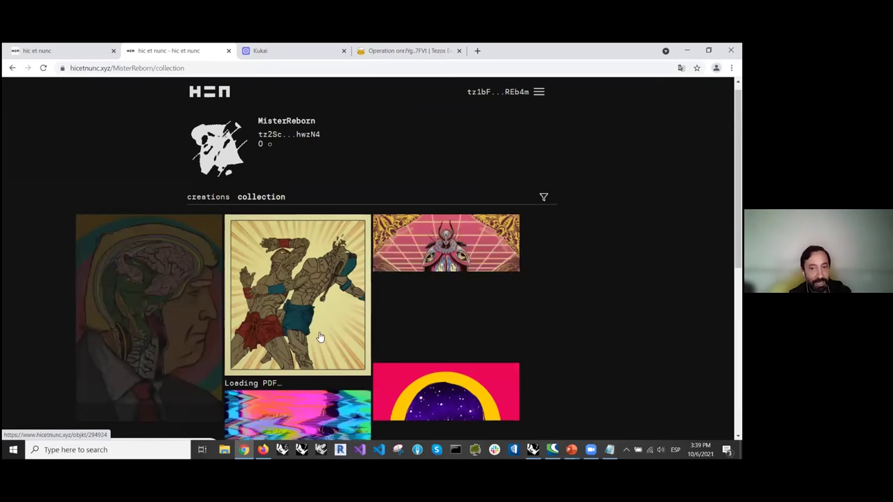
click(418, 300)
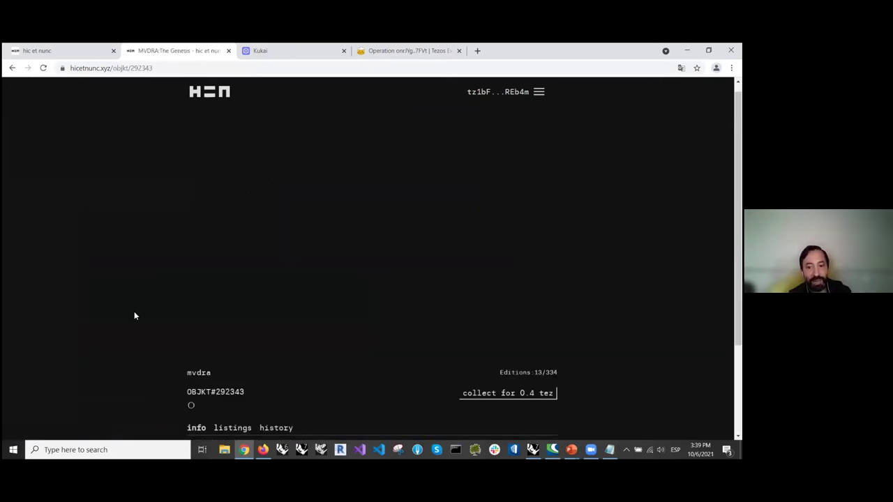
scroll(135, 316, down, 1)
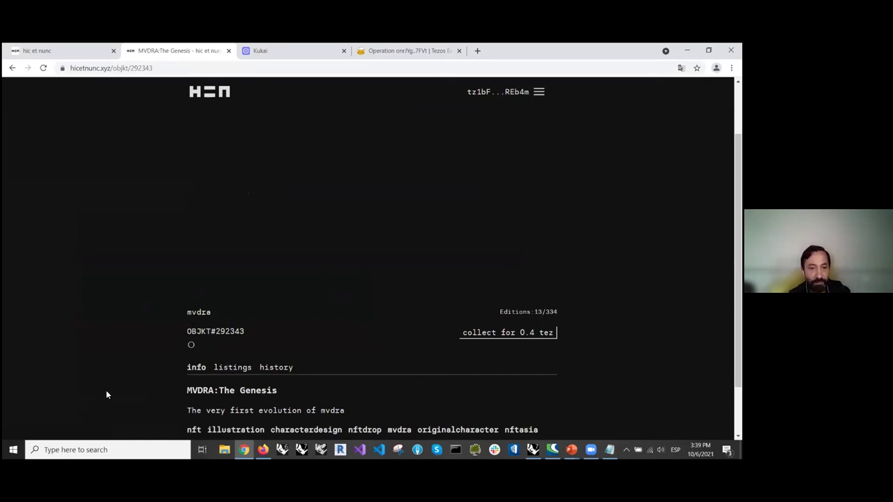
scroll(106, 390, down, 1)
Browse The Genesis listings: 13 of 334 editions offered from 0.4 to 55 tez.
click(244, 304)
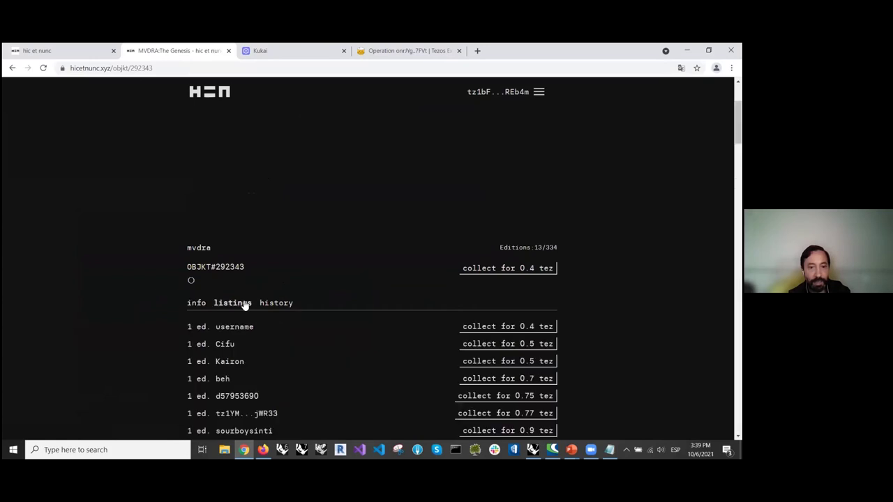
scroll(179, 368, down, 2)
scroll(178, 368, down, 2)
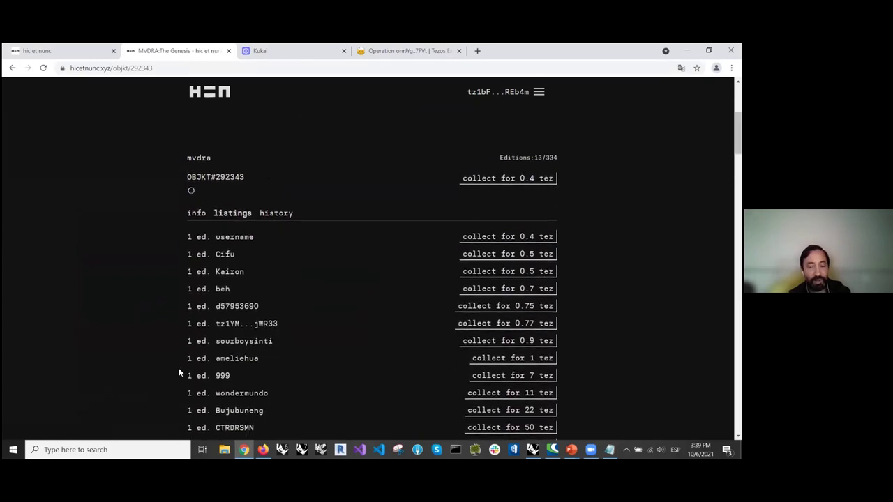
scroll(179, 368, up, 1)
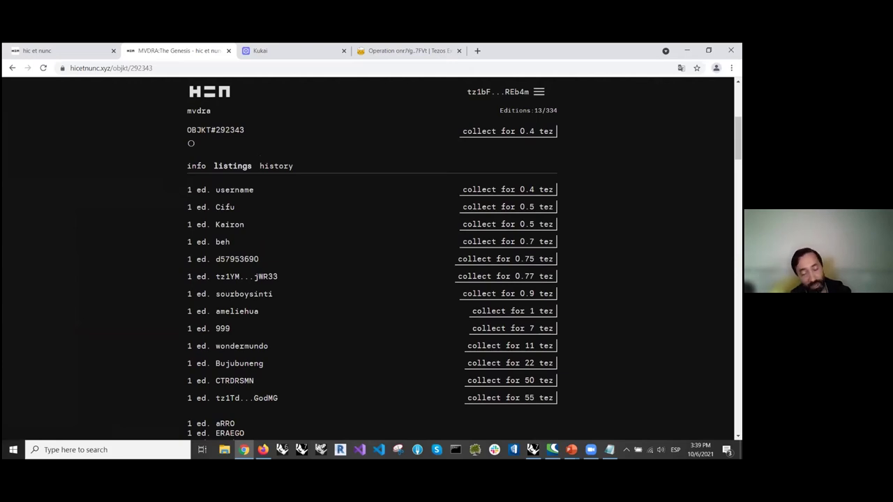
scroll(372, 272, down, 4)
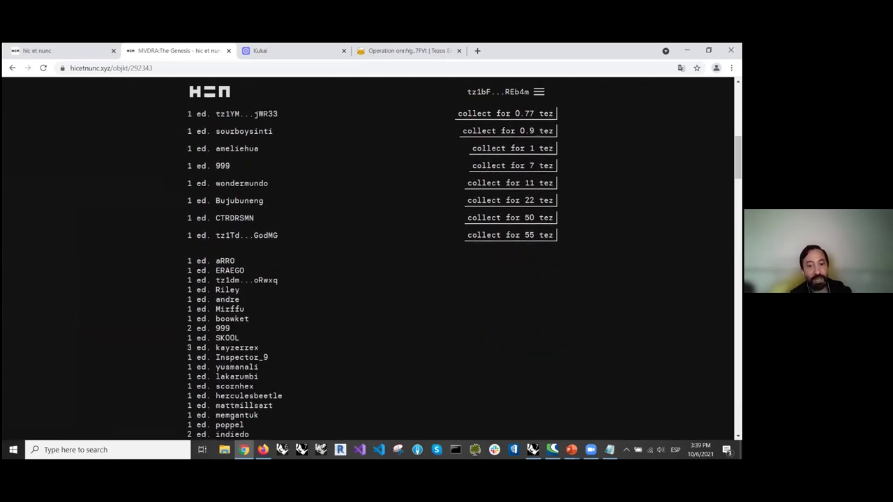
scroll(495, 259, down, 1)
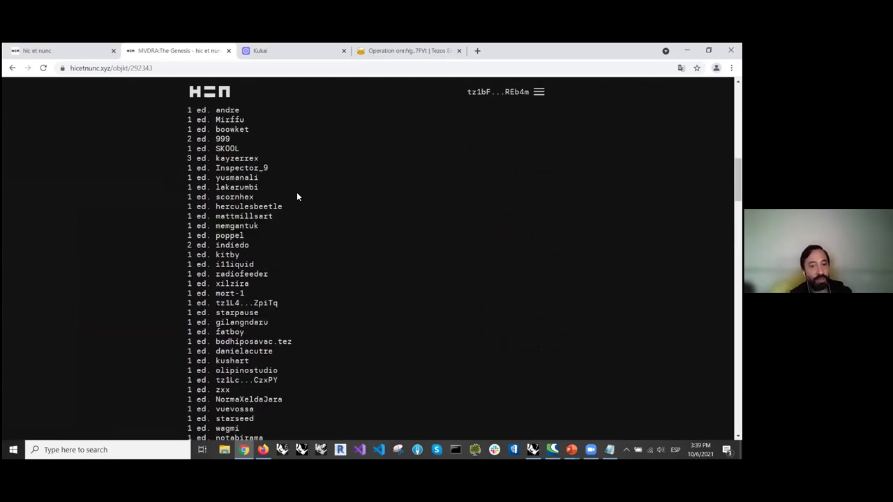
scroll(386, 373, down, 2)
scroll(387, 373, down, 5)
scroll(385, 373, up, 10)
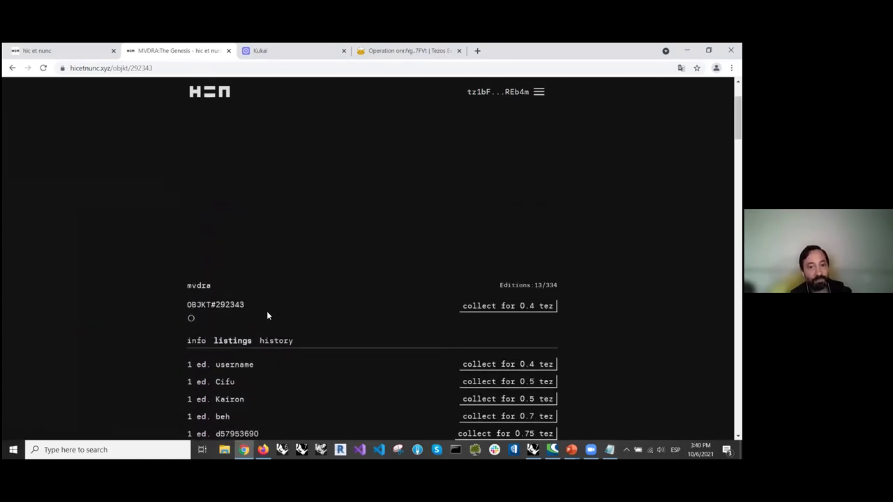
Show The Genesis trade history and highlight '334 ed. 10% royalties' on the mint record.
click(275, 341)
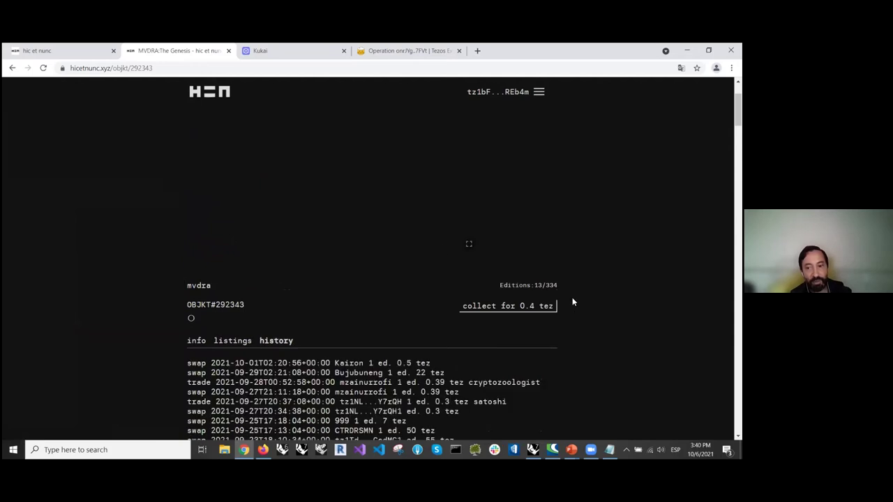
scroll(572, 297, down, 1)
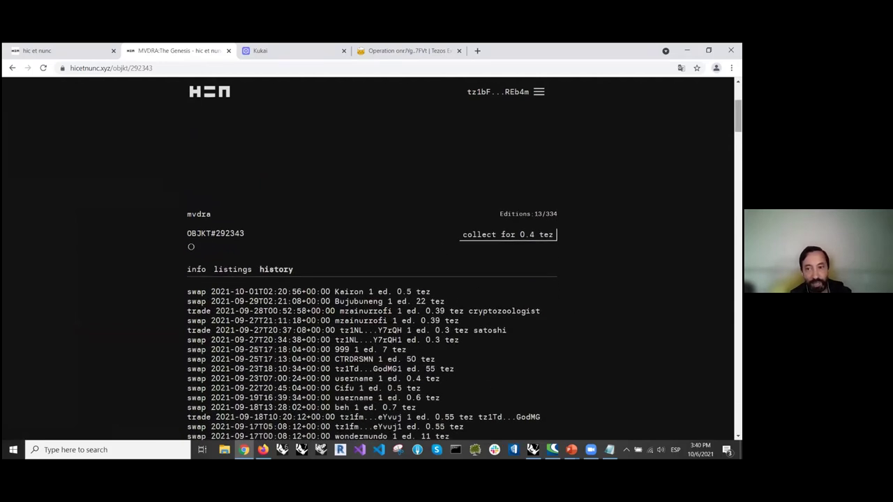
scroll(465, 274, down, 20)
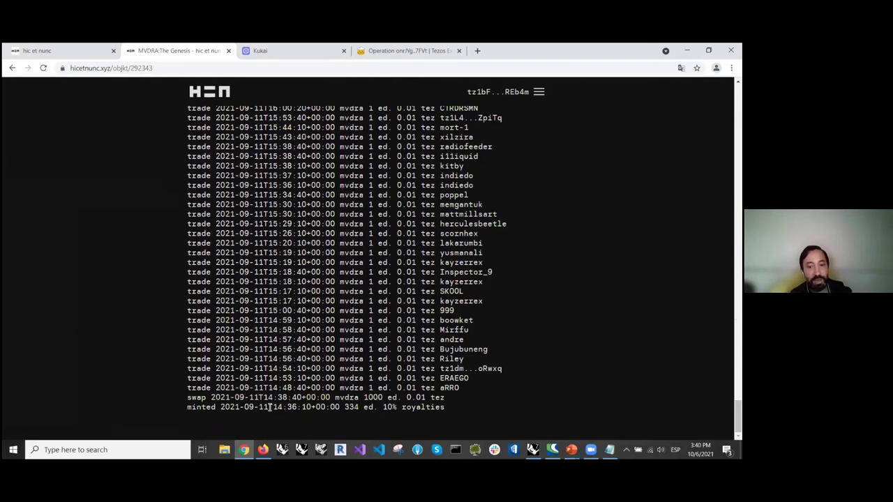
drag(344, 408, 444, 407)
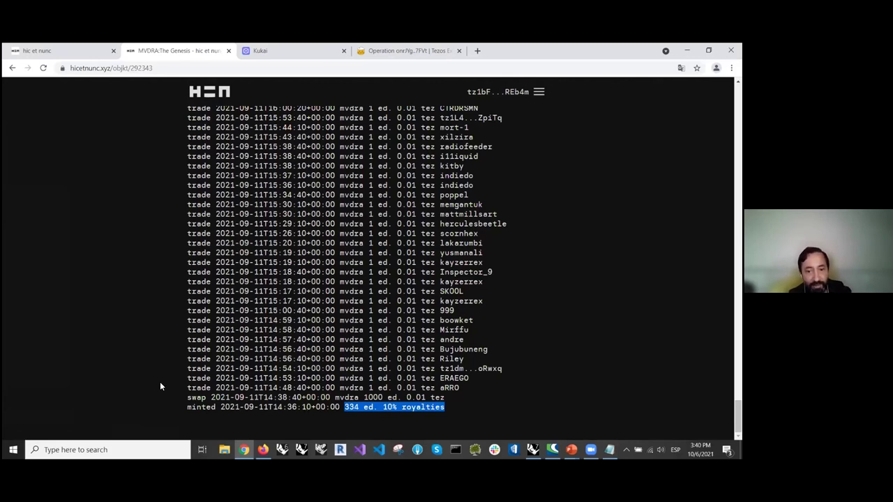
Scroll through the history, reselect the mint details, and return to the latest 0.5 tez swap.
scroll(160, 386, up, 1)
scroll(160, 386, up, 9)
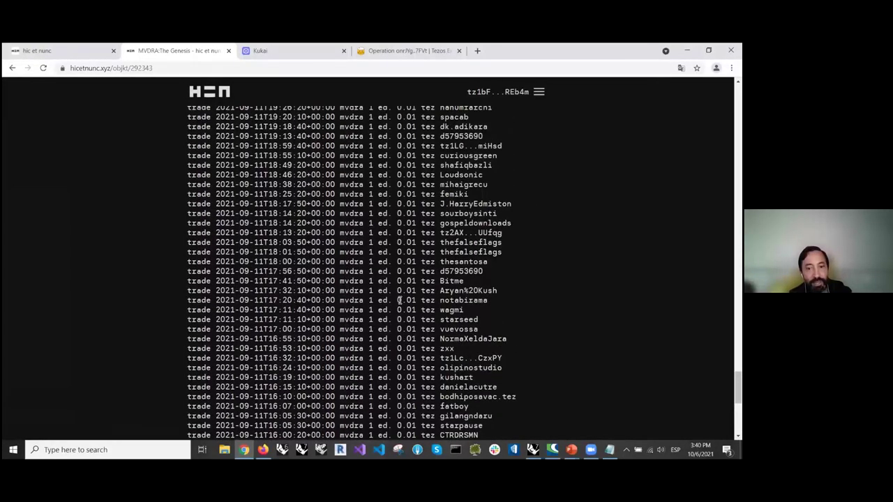
scroll(432, 294, up, 4)
scroll(434, 275, up, 1)
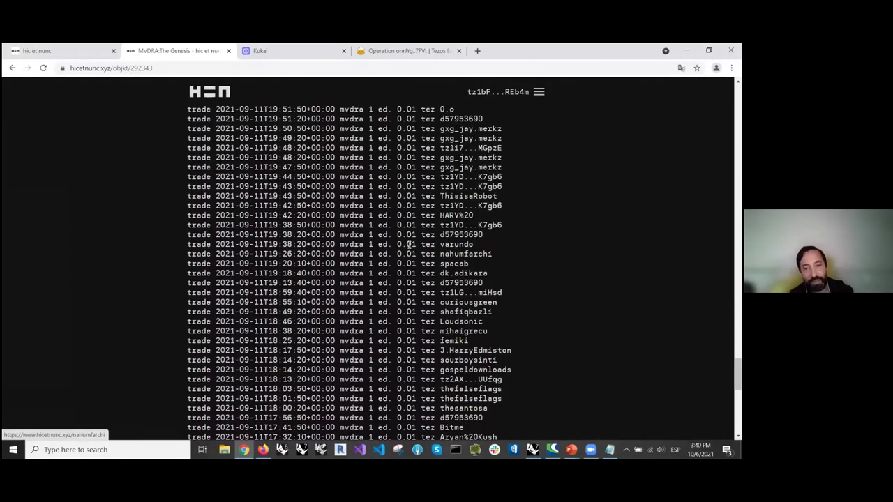
scroll(432, 242, up, 20)
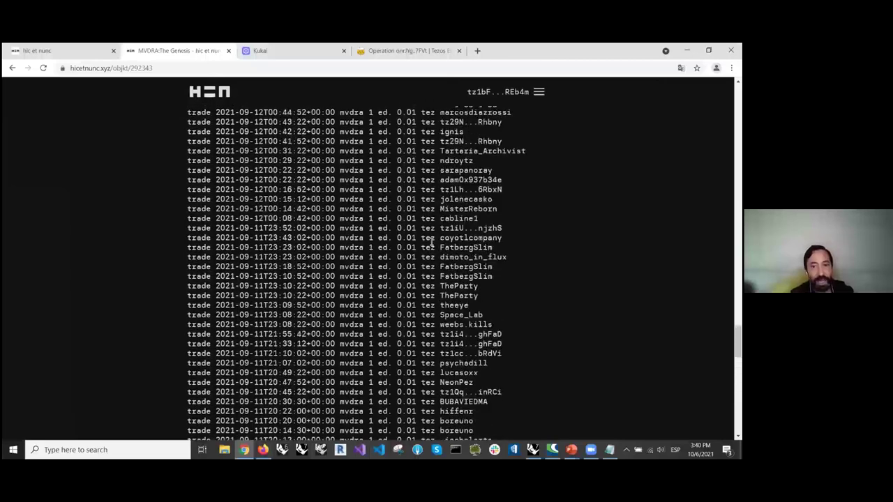
scroll(432, 242, up, 8)
scroll(197, 222, up, 15)
scroll(197, 222, up, 3)
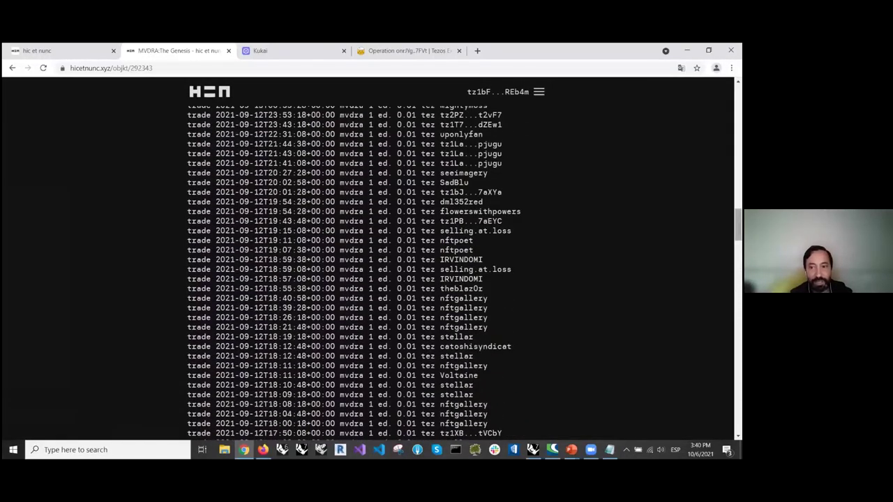
scroll(473, 198, up, 3)
scroll(474, 198, up, 3)
scroll(473, 198, down, 20)
drag(345, 407, 444, 407)
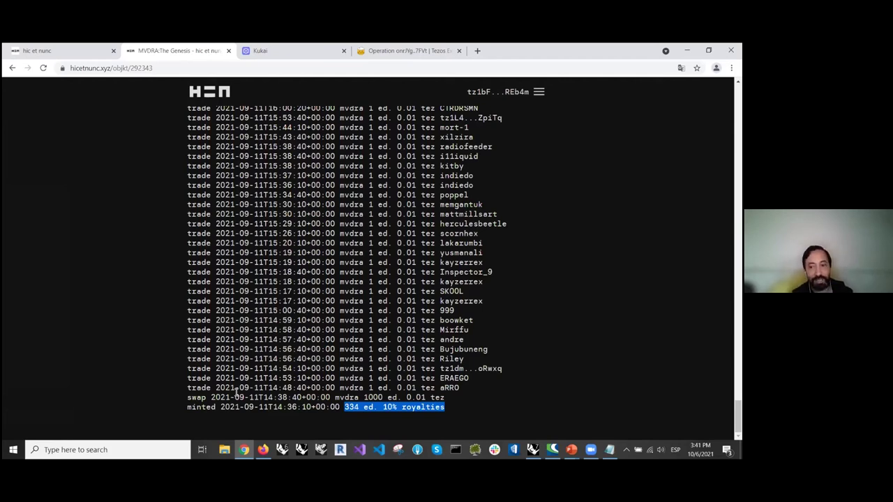
scroll(236, 395, up, 20)
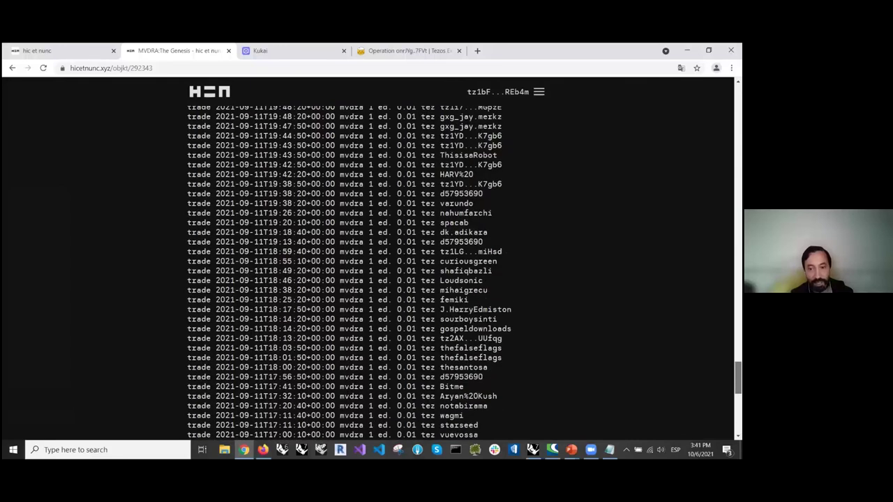
scroll(354, 272, up, 10)
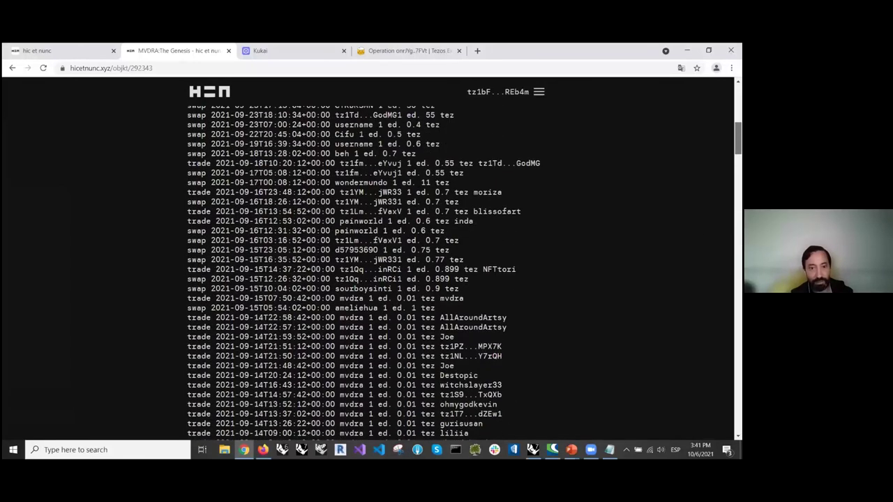
scroll(596, 138, up, 10)
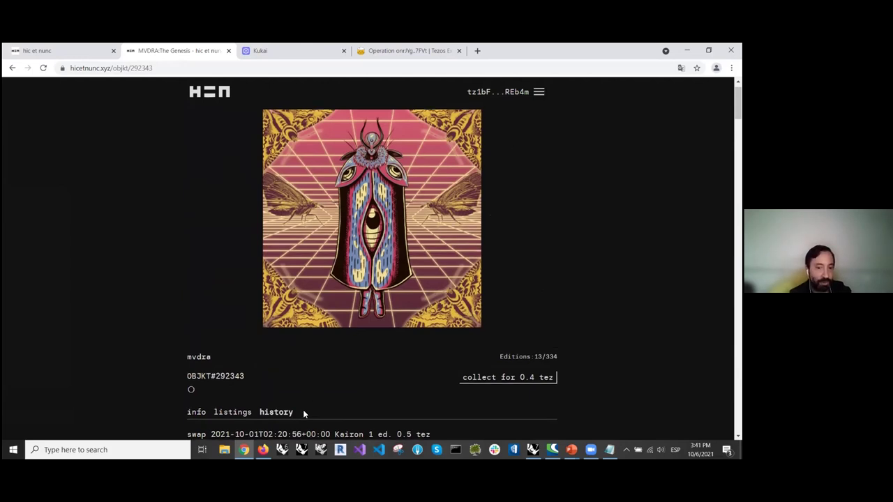
Check the wallet, then start collecting one edition of The Genesis for 0.4 tez.
scroll(303, 412, down, 1)
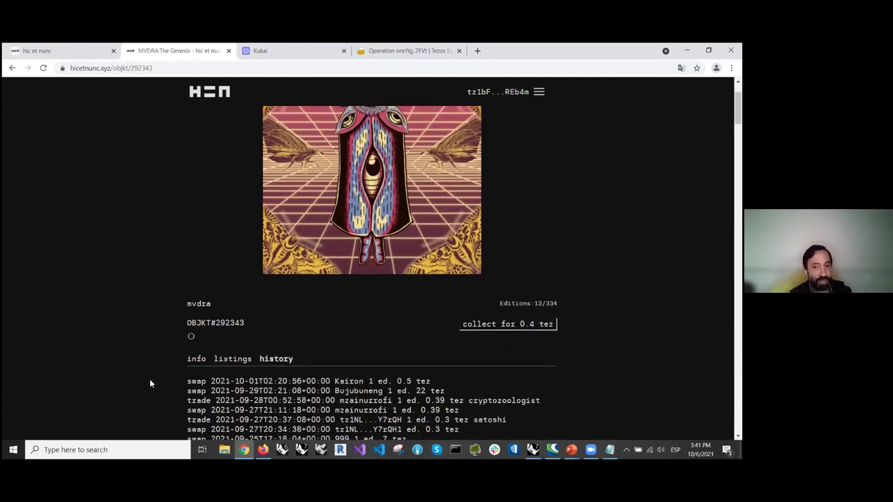
scroll(159, 369, down, 1)
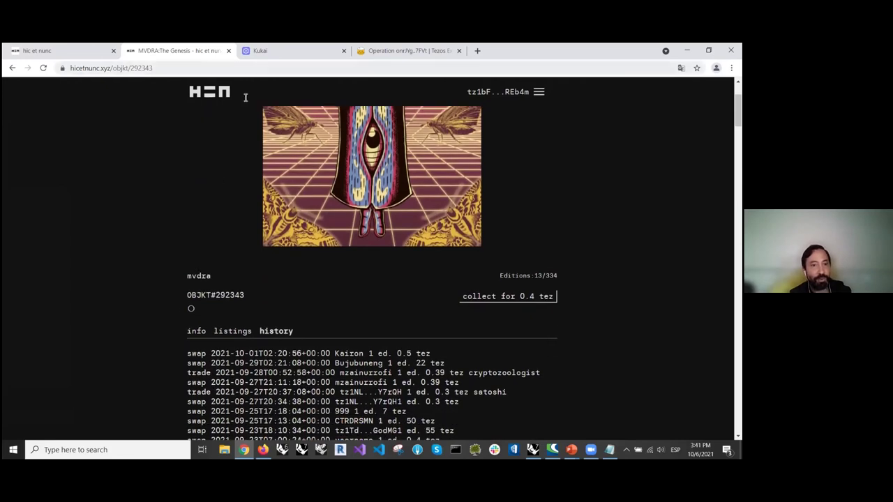
click(269, 51)
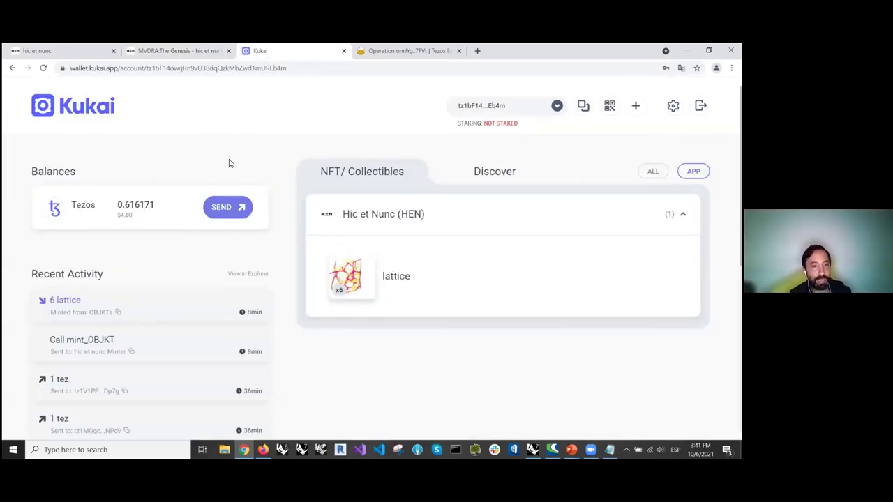
click(141, 52)
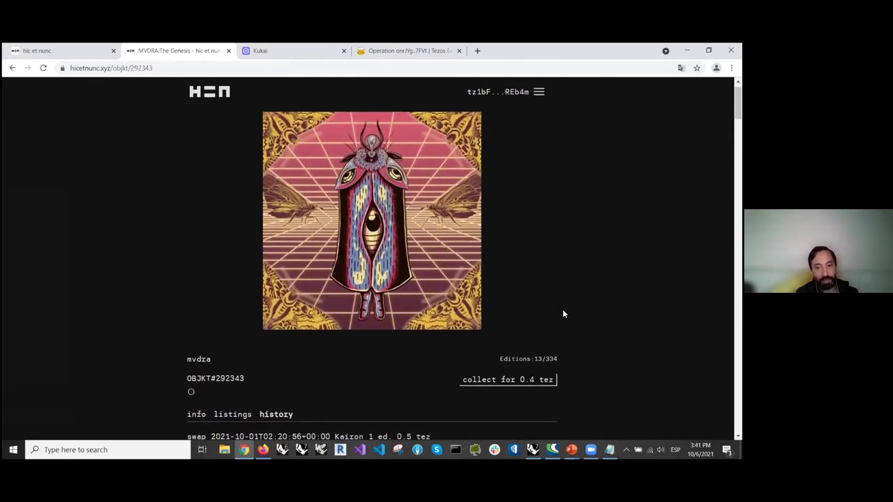
click(511, 374)
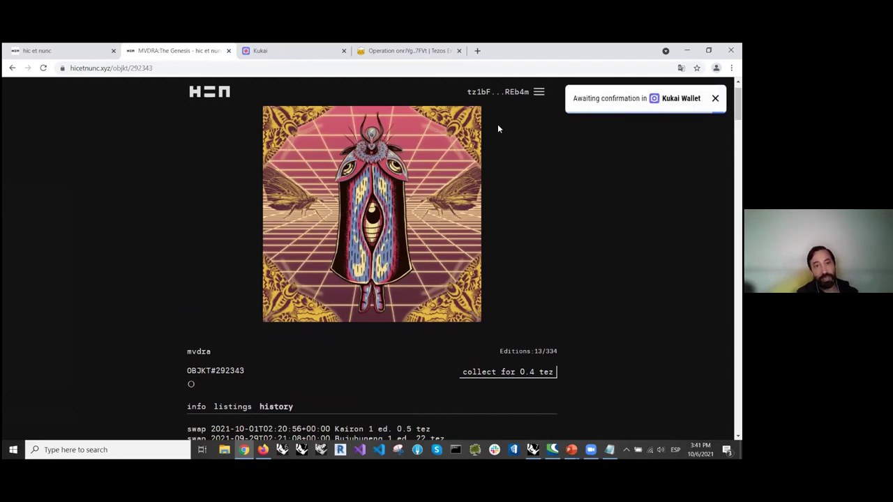
Cancel the 0.4 tez collect payment in Kukai's confirmation dialog.
click(264, 53)
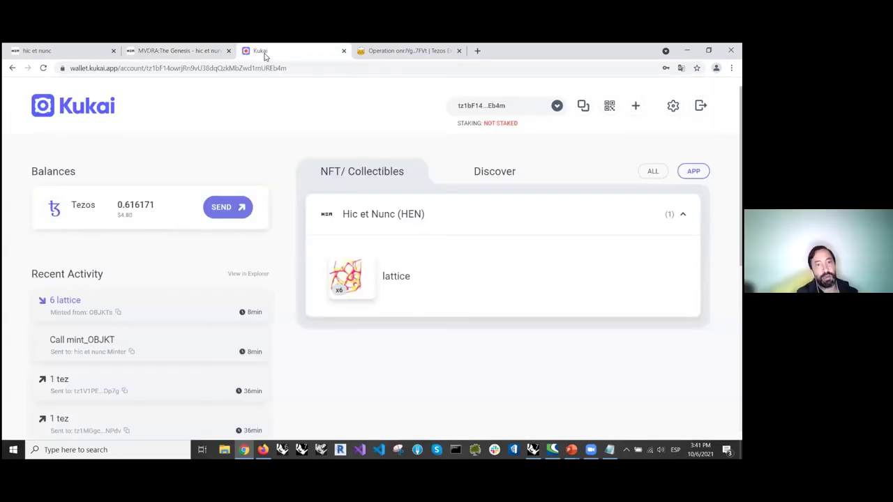
scroll(368, 311, down, 1)
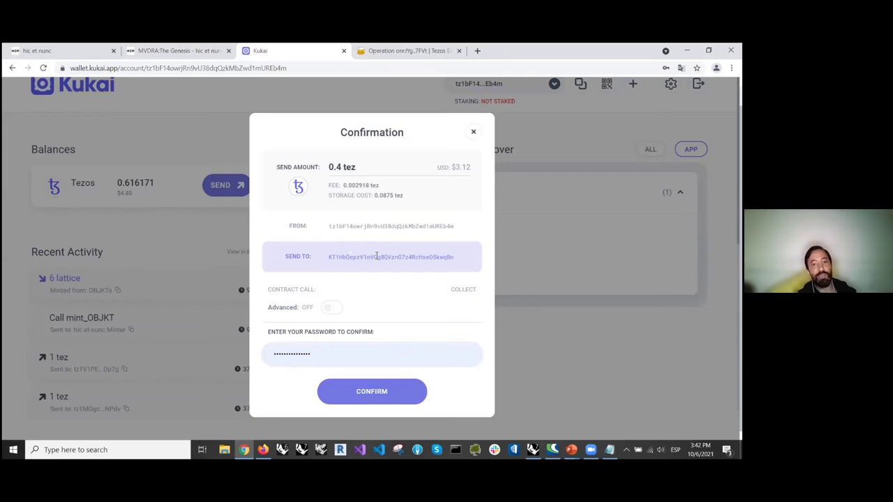
click(475, 133)
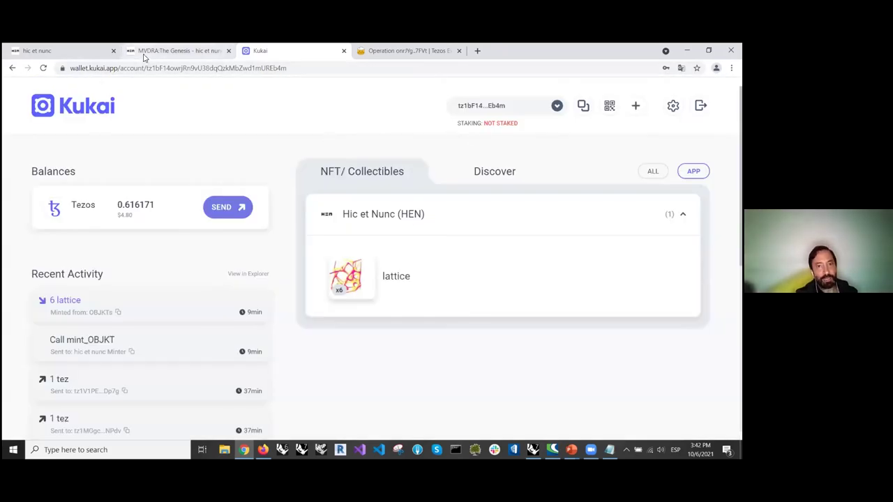
Open your own hic et nunc profile via manage assets and check Collection and Creations.
click(190, 51)
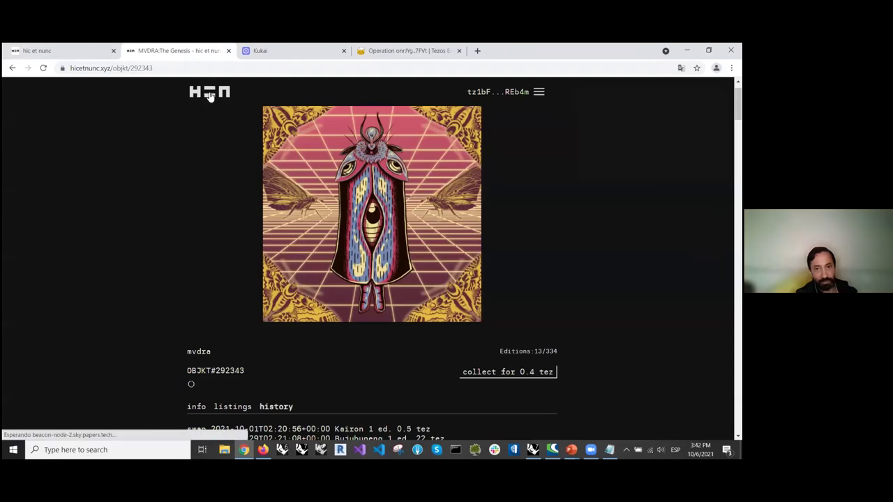
click(210, 94)
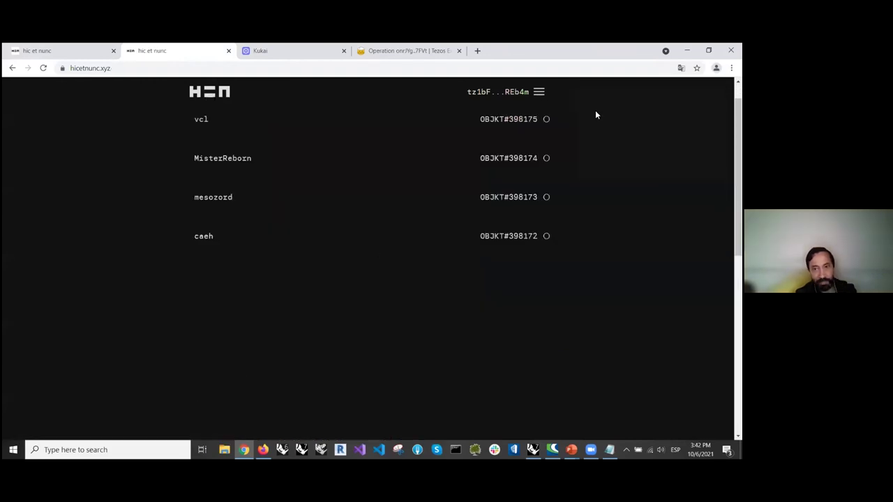
click(539, 92)
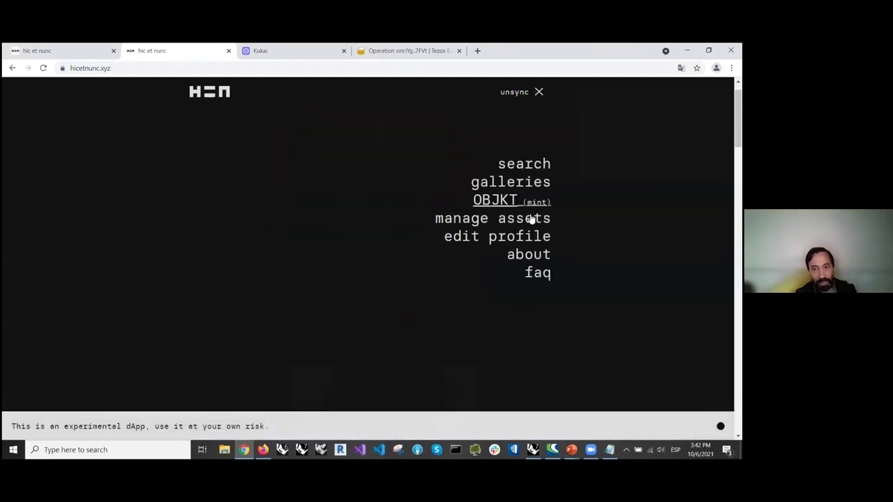
click(481, 222)
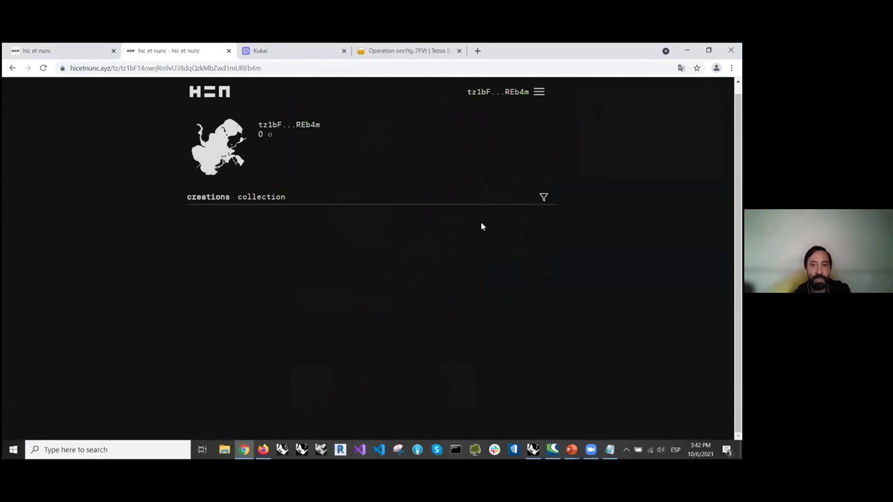
click(543, 199)
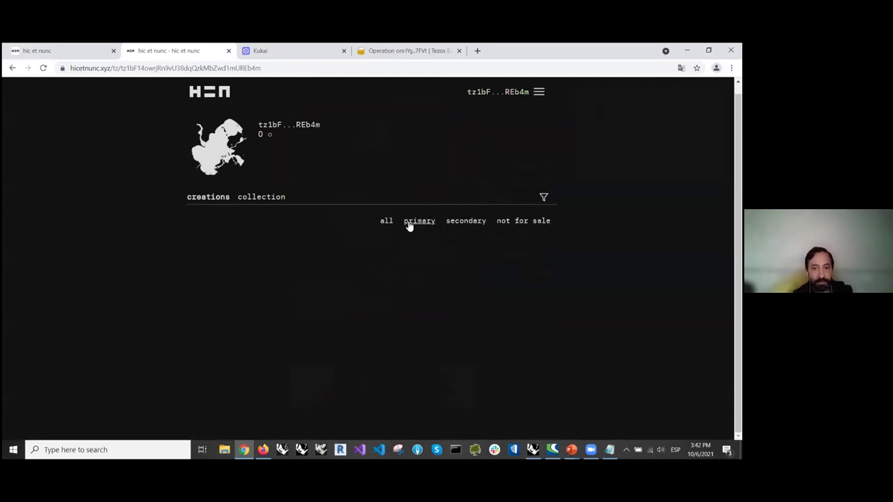
click(277, 198)
click(221, 201)
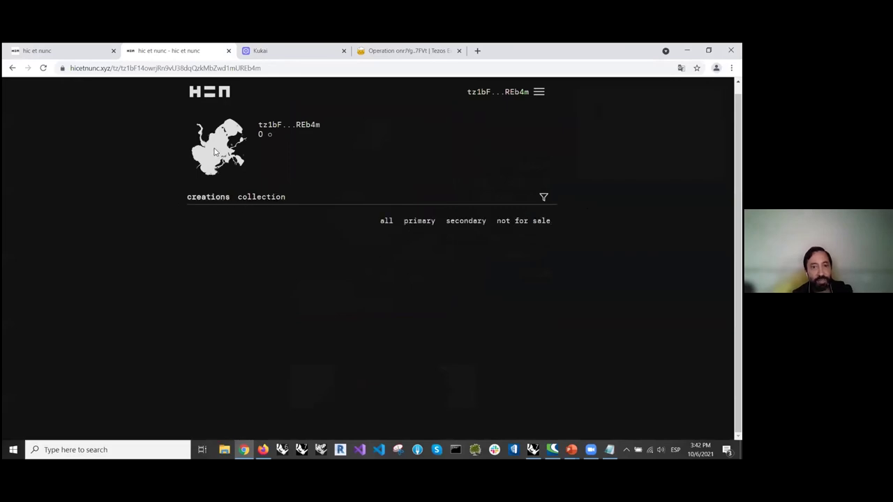
click(262, 54)
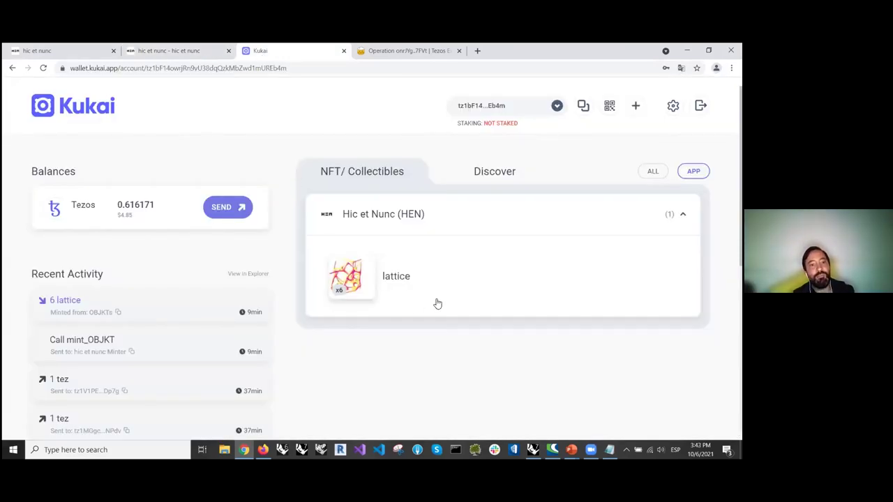
Open the lattice token's send form, try the advanced fee settings, then close it.
click(363, 279)
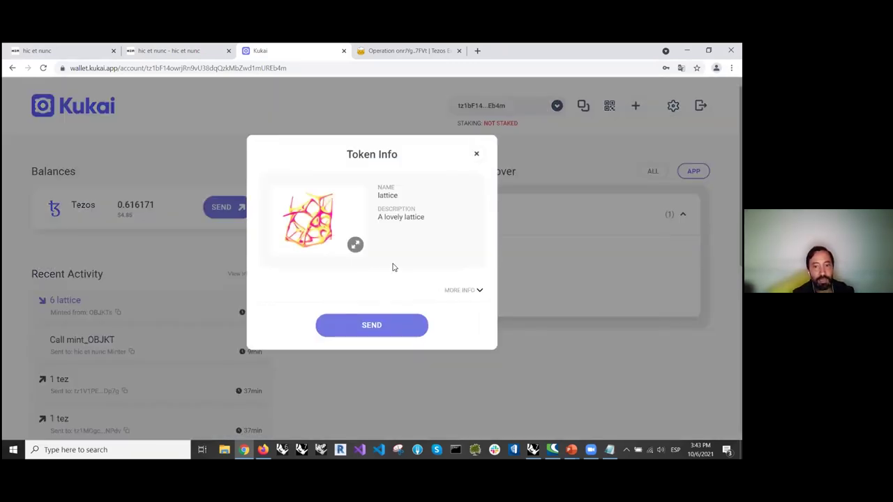
click(380, 327)
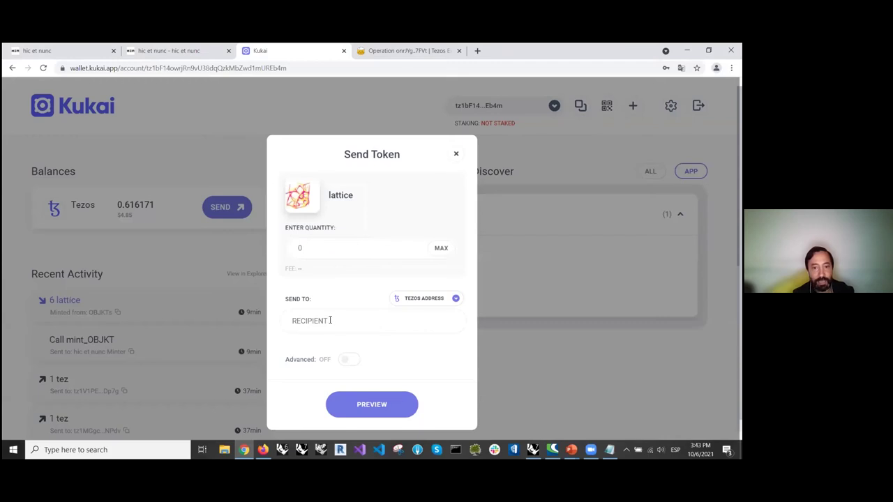
click(349, 362)
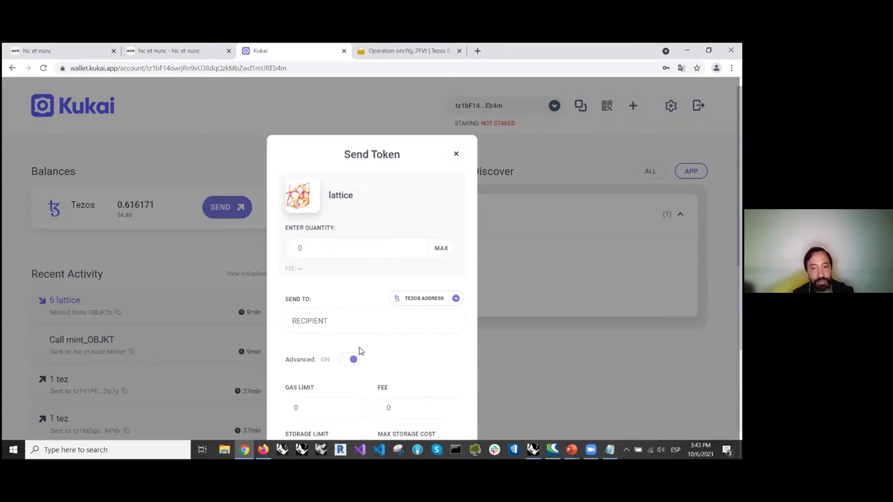
scroll(360, 351, down, 3)
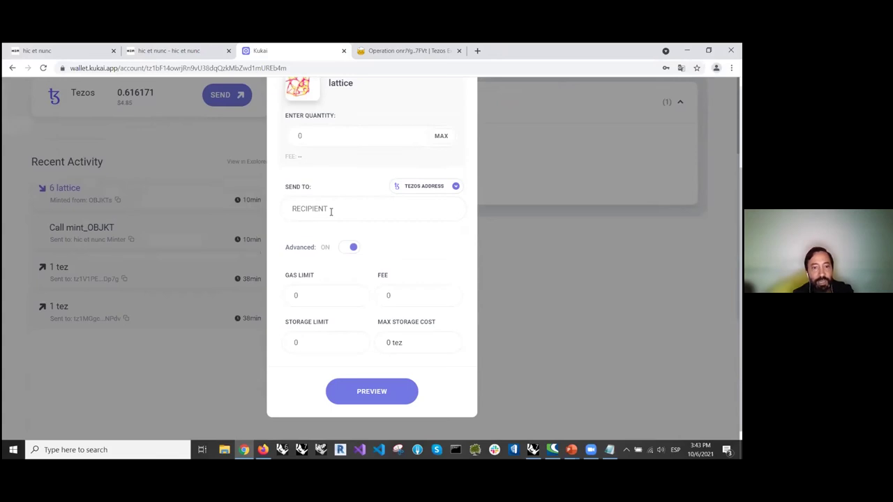
scroll(337, 203, up, 3)
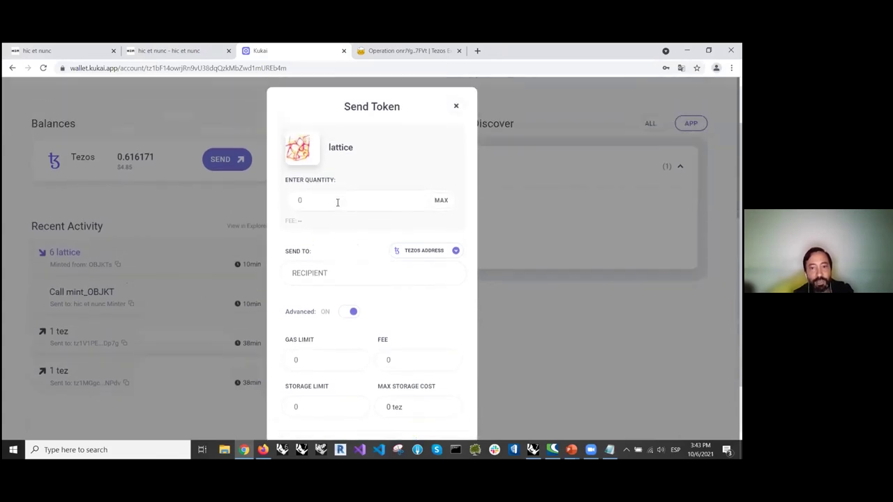
scroll(334, 205, down, 2)
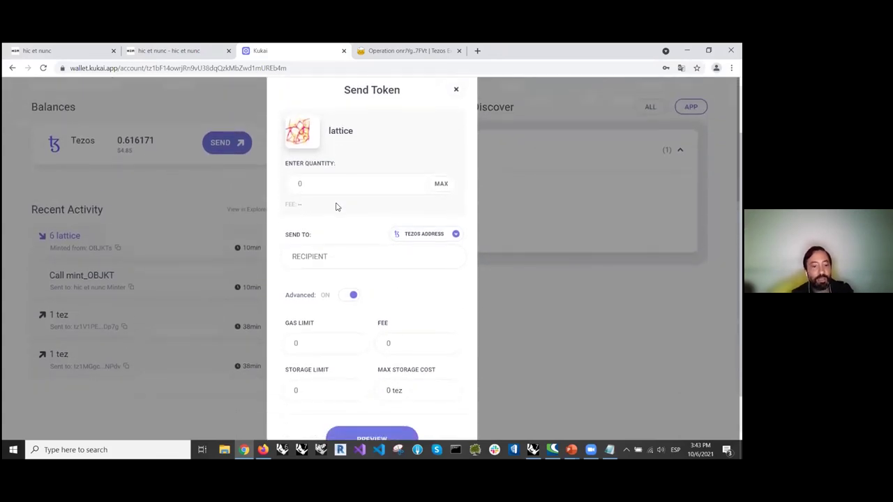
key(alt+Tab)
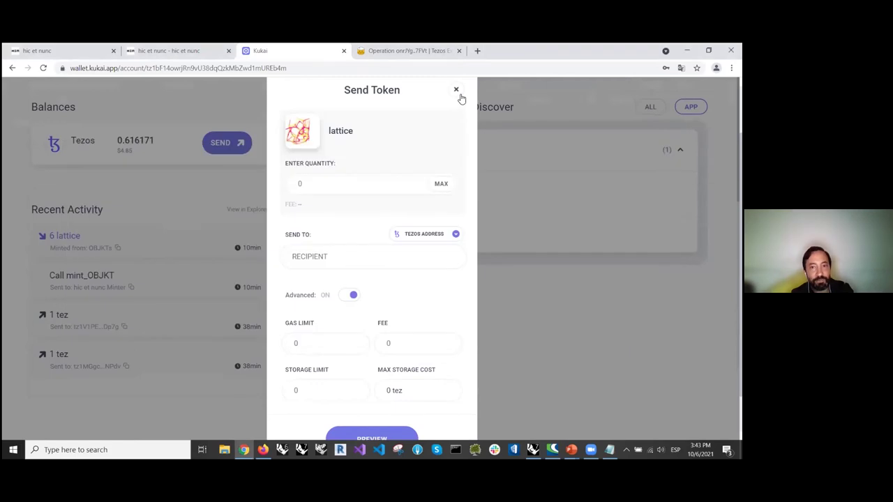
click(456, 89)
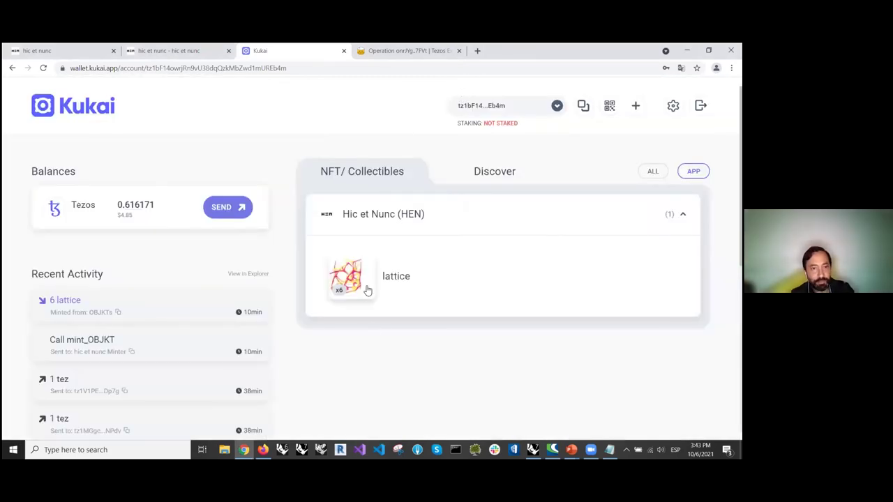
Reopen the lattice send form, leaving advanced fee settings turned off.
click(368, 290)
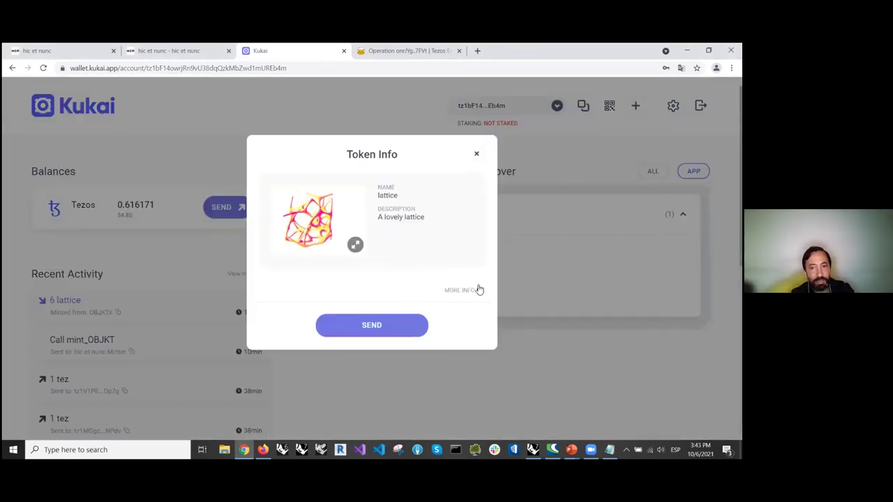
click(395, 325)
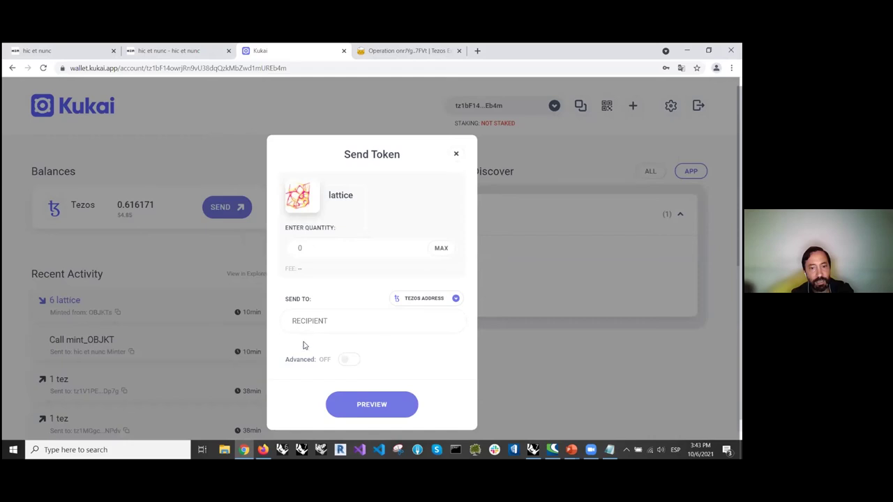
click(345, 360)
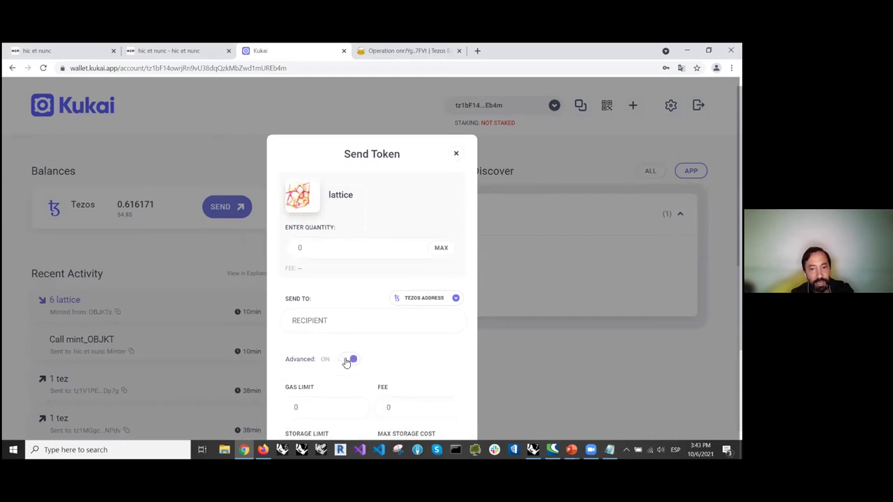
scroll(346, 362, down, 1)
scroll(344, 362, down, 1)
click(351, 244)
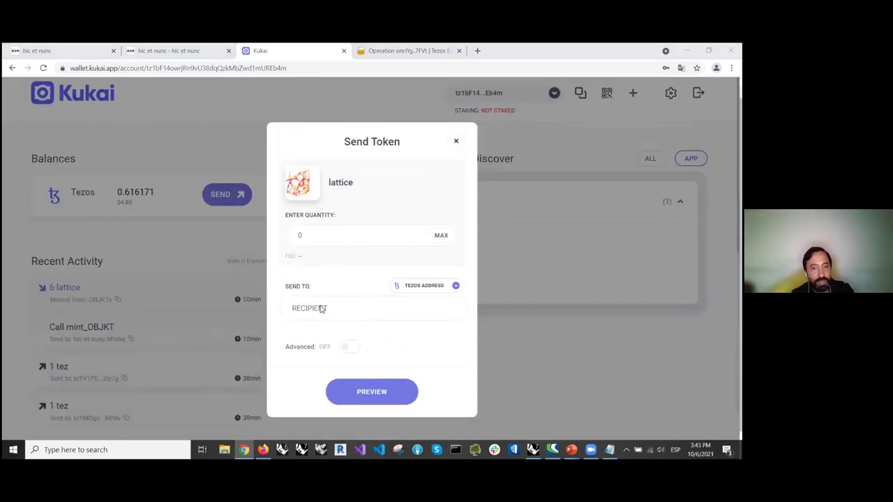
Paste the first recipient address from Notepad, set quantity 1, and preview the lattice transfer.
key(alt+Tab)
key(alt+Tab)
key(alt+Tab)
key(alt+Tab)
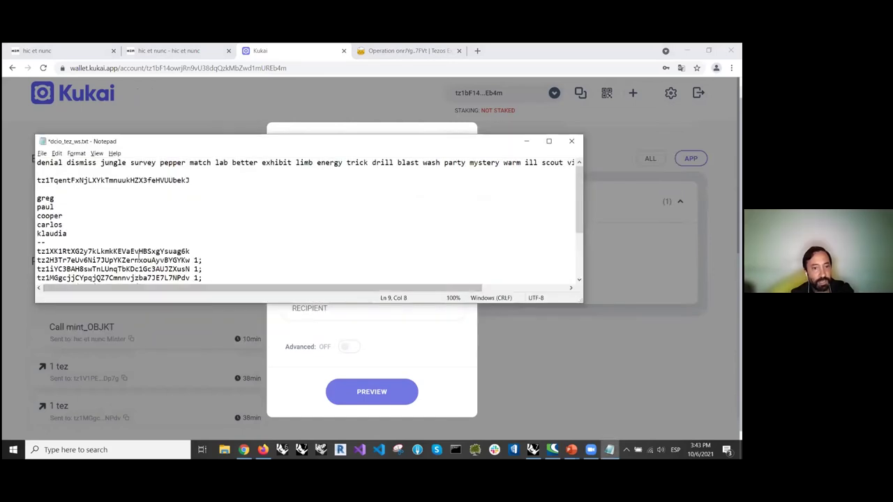
scroll(137, 254, down, 3)
scroll(136, 254, up, 1)
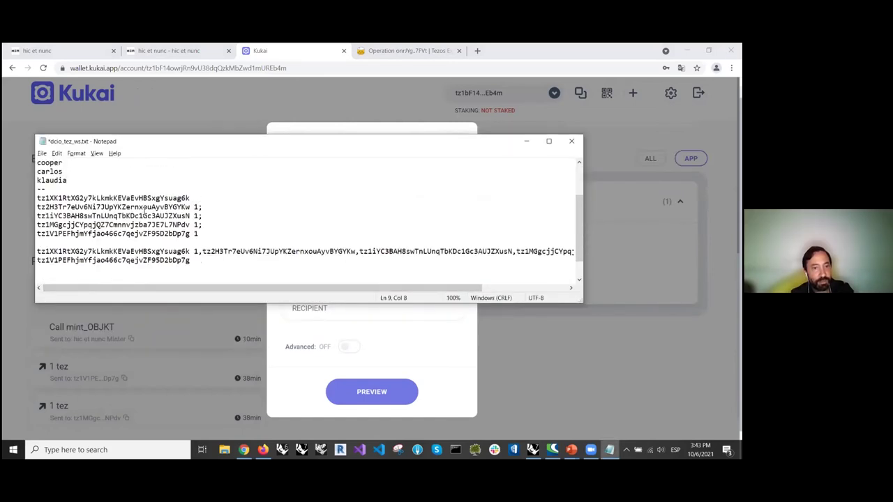
double_click(143, 198)
key(ctrl+c)
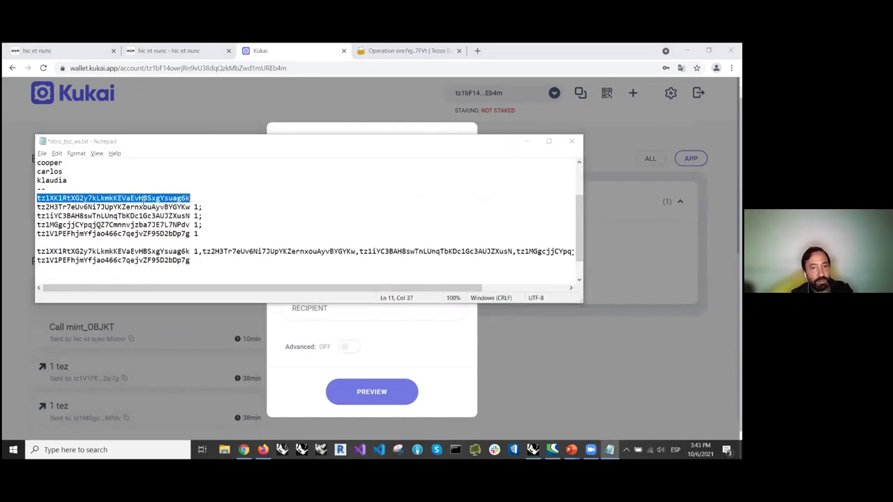
key(alt+Tab)
key(ctrl+v)
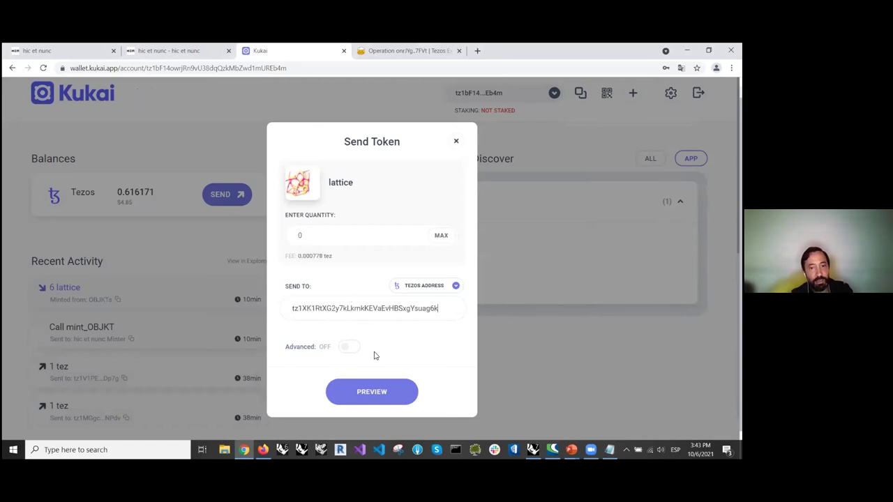
click(377, 391)
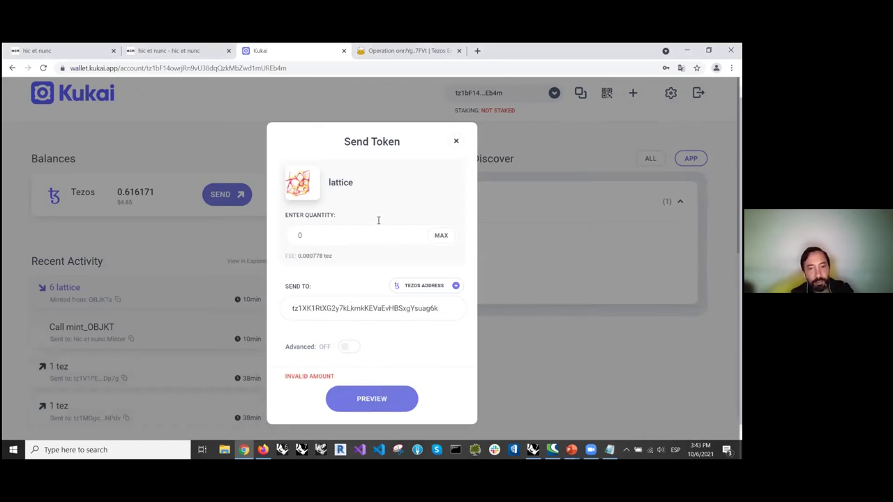
text(1)
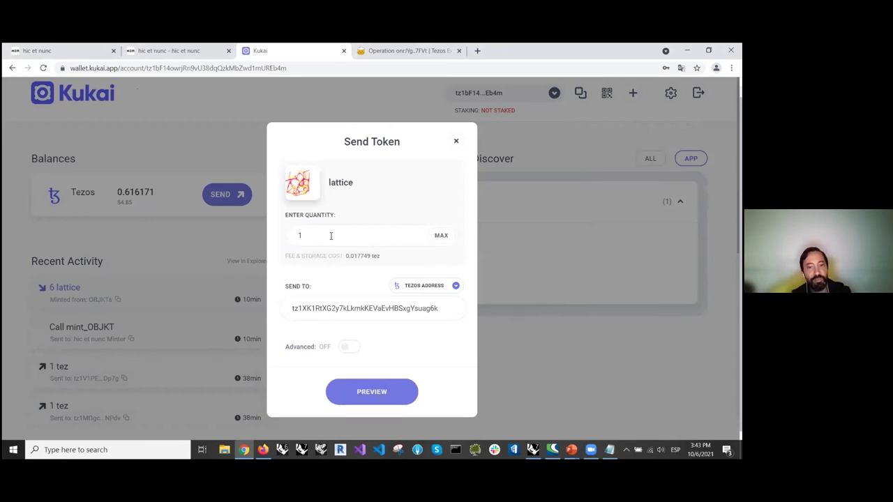
click(377, 391)
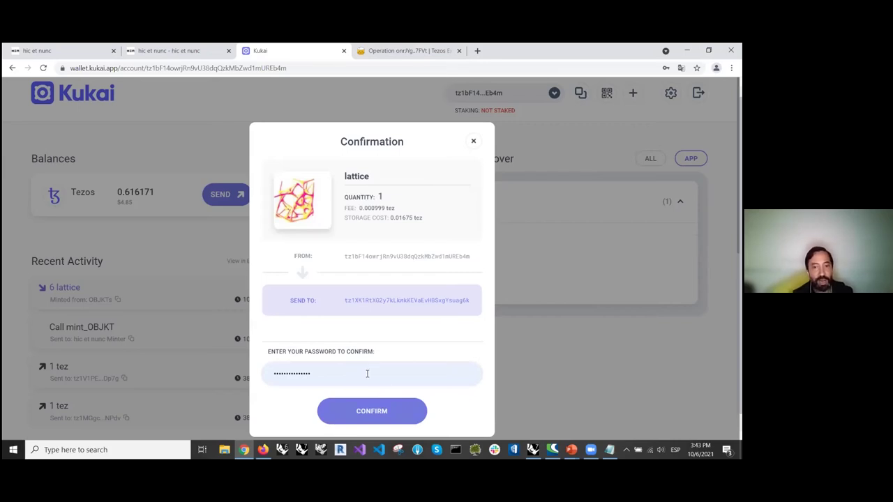
Confirm the first lattice transfer, then copy the second recipient address without its trailing space.
key(Return)
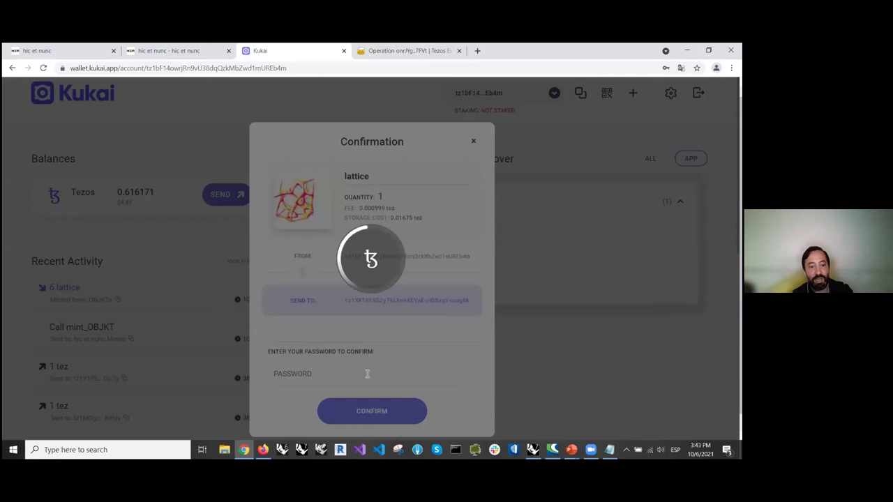
key(alt+Tab)
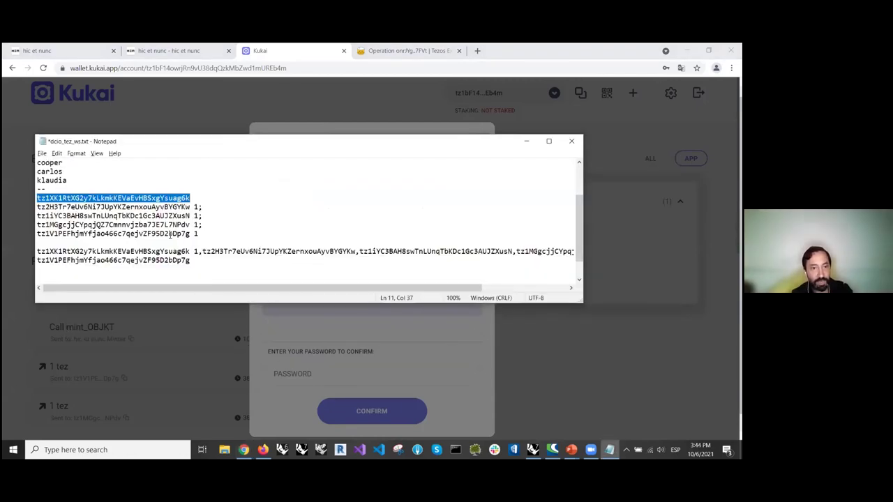
double_click(154, 207)
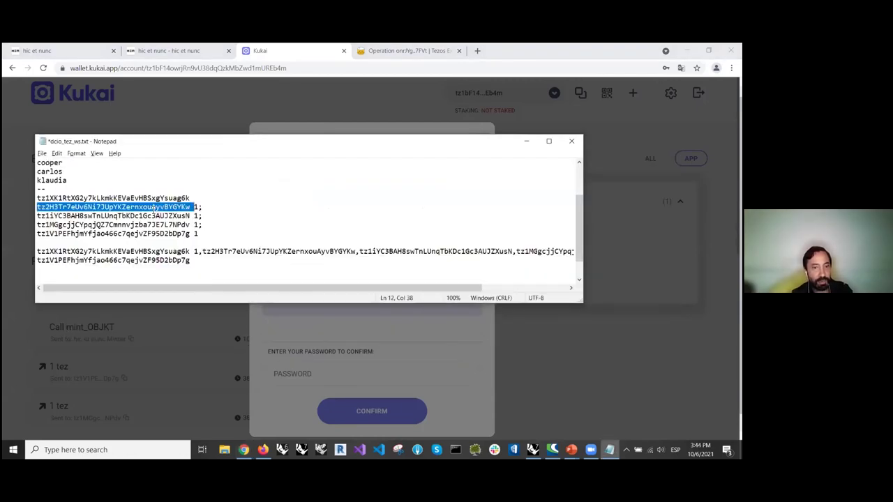
drag(193, 207, 36, 207)
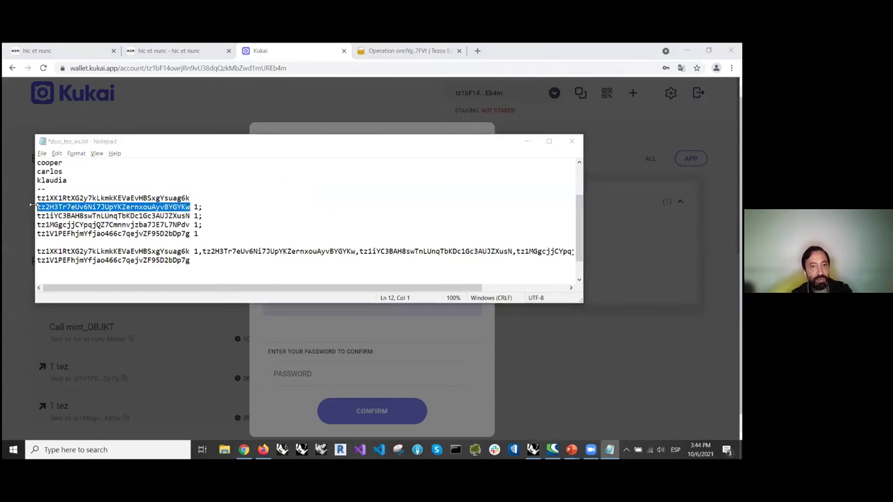
key(alt+Tab)
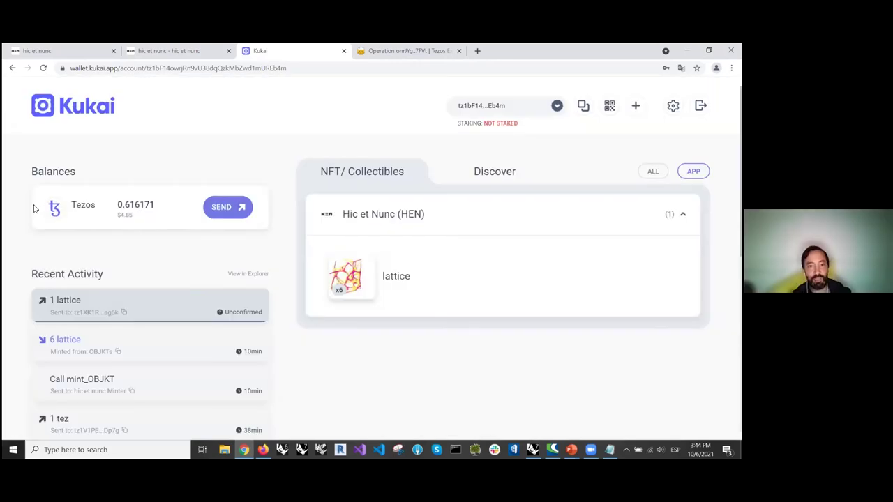
click(365, 269)
Send one lattice edition to the pasted second recipient address and confirm it.
click(374, 326)
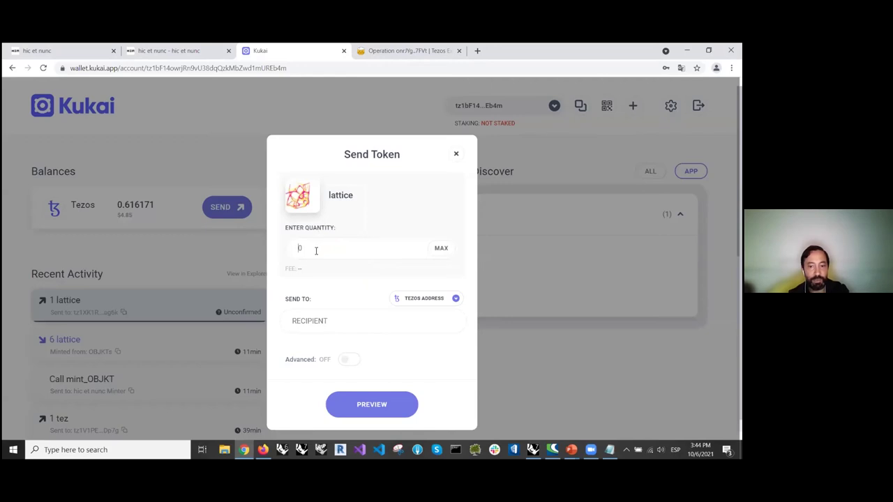
key(ctrl+v)
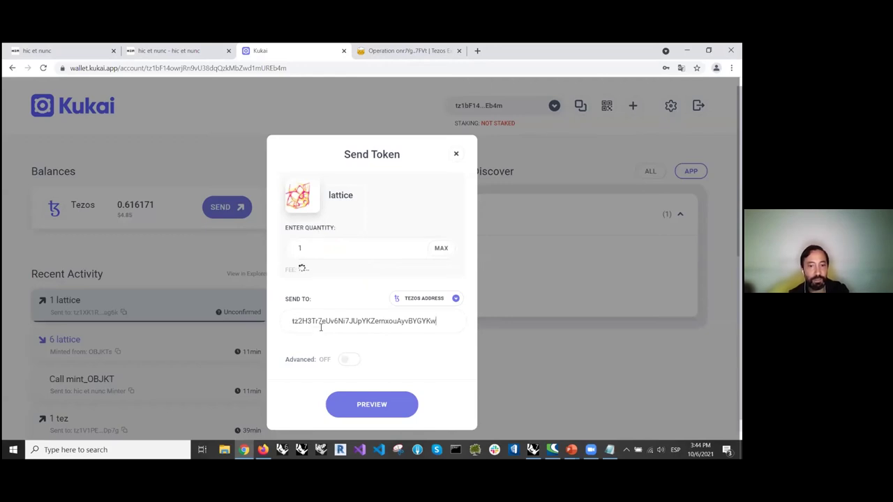
key(Return)
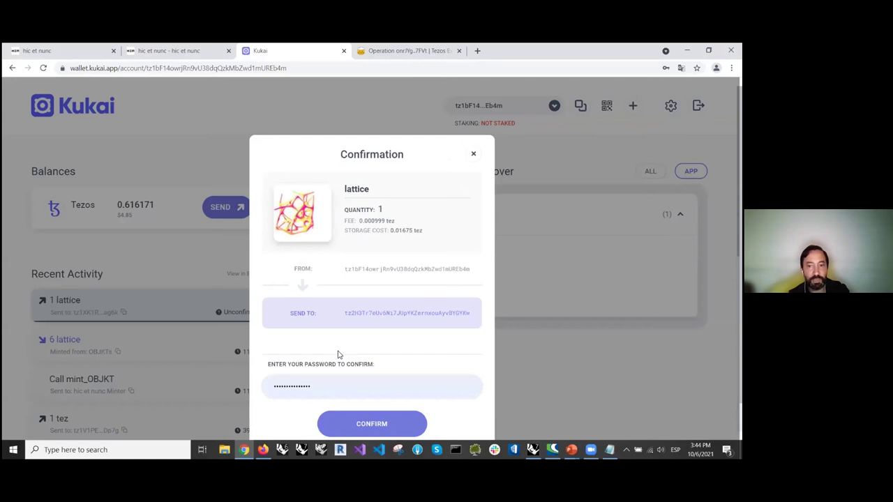
key(alt+Tab)
key(alt+Tab)
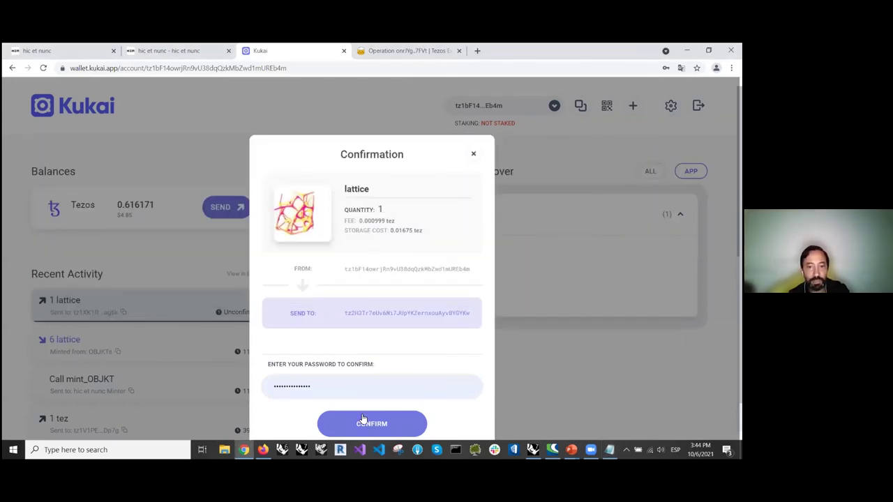
click(363, 418)
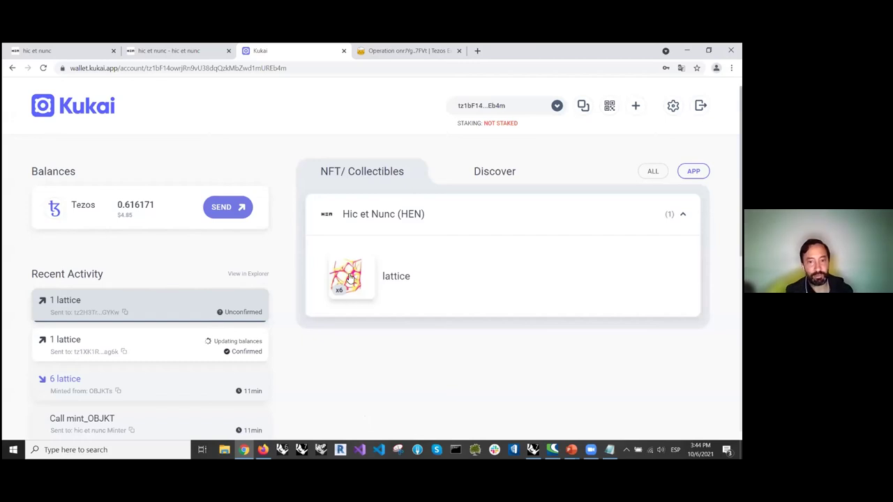
Start a new lattice send, paste the third recipient address and try to preview.
click(351, 278)
click(365, 322)
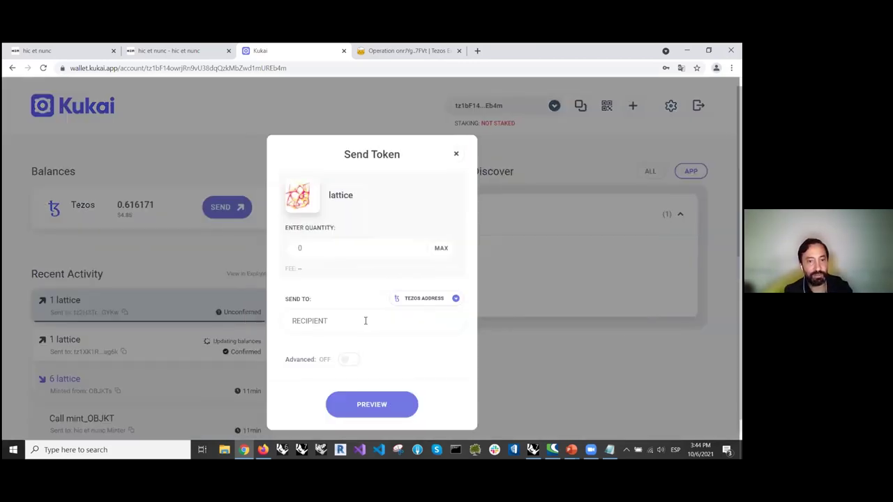
key(alt+Tab)
double_click(171, 217)
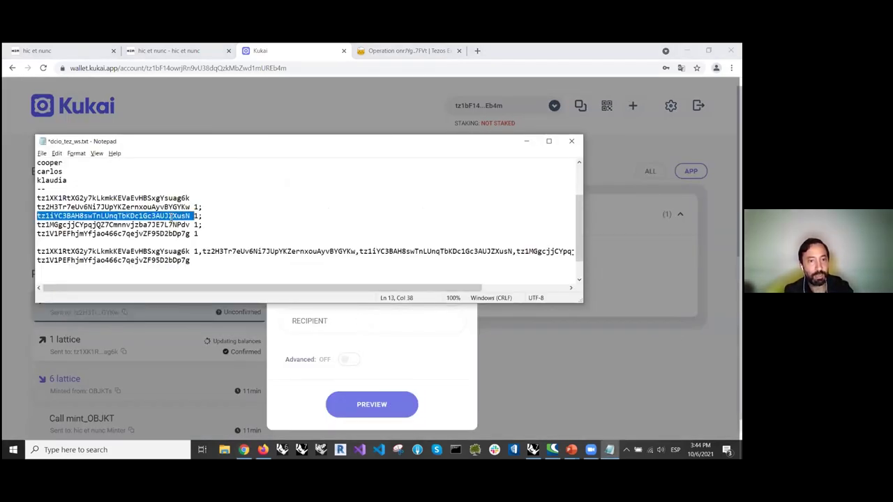
double_click(192, 217)
double_click(128, 217)
key(alt+Tab)
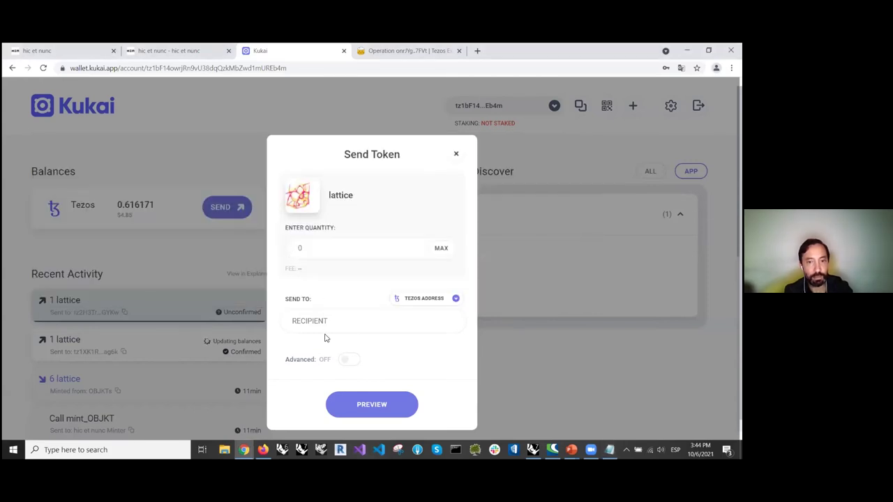
click(331, 315)
key(ctrl+v)
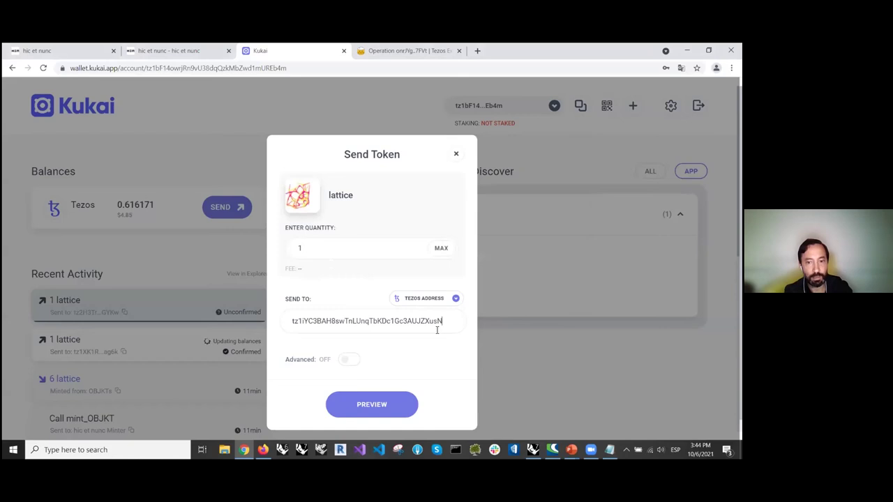
click(371, 386)
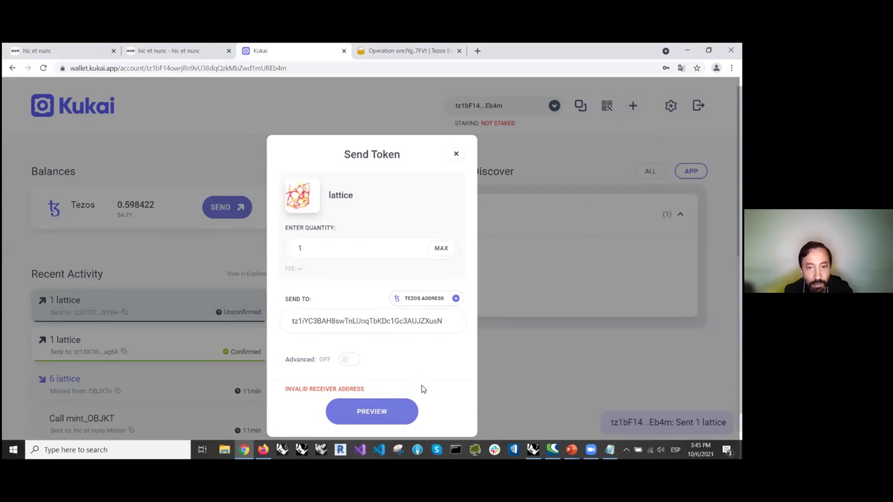
Recopy the third address without the trailing space and replace the recipient field with it.
key(alt+Tab)
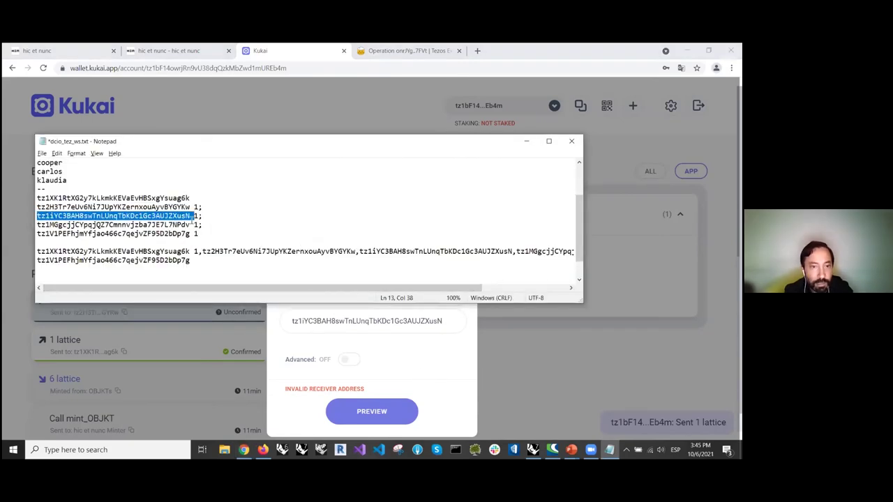
double_click(189, 216)
drag(192, 217, 34, 217)
click(358, 320)
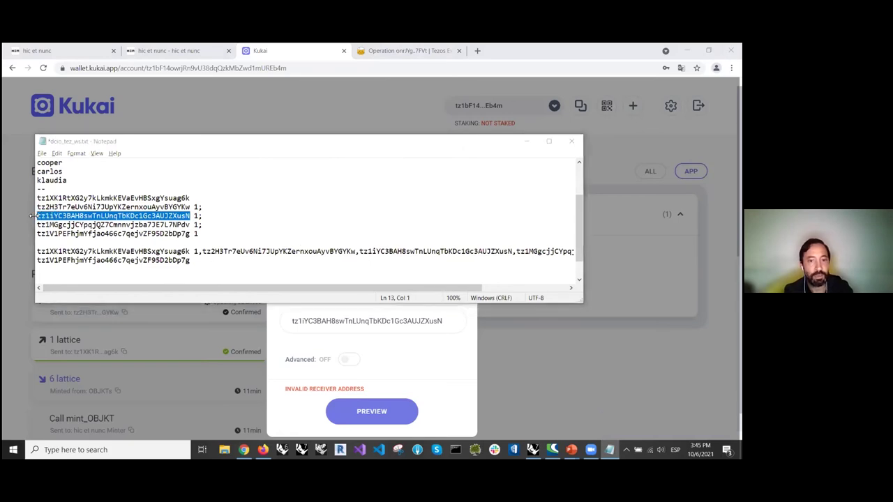
key(ctrl+a)
key(ctrl+v)
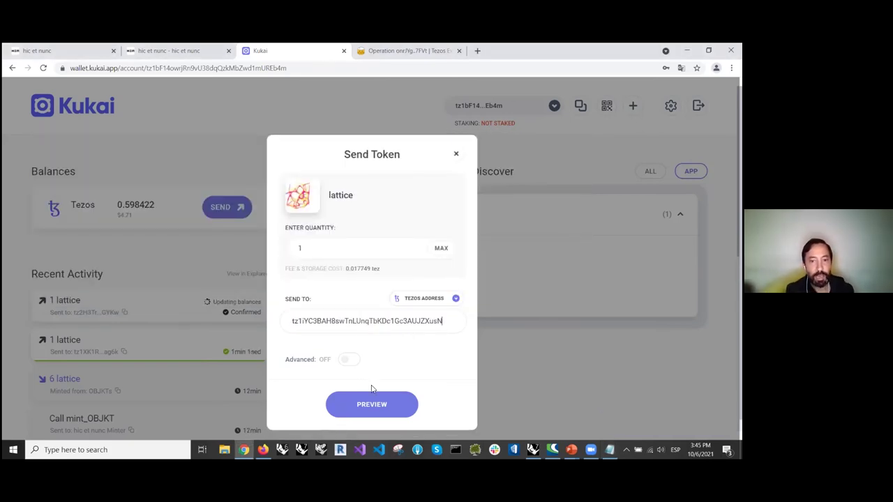
Preview and confirm the third lattice transfer, then copy the fourth recipient address.
click(372, 392)
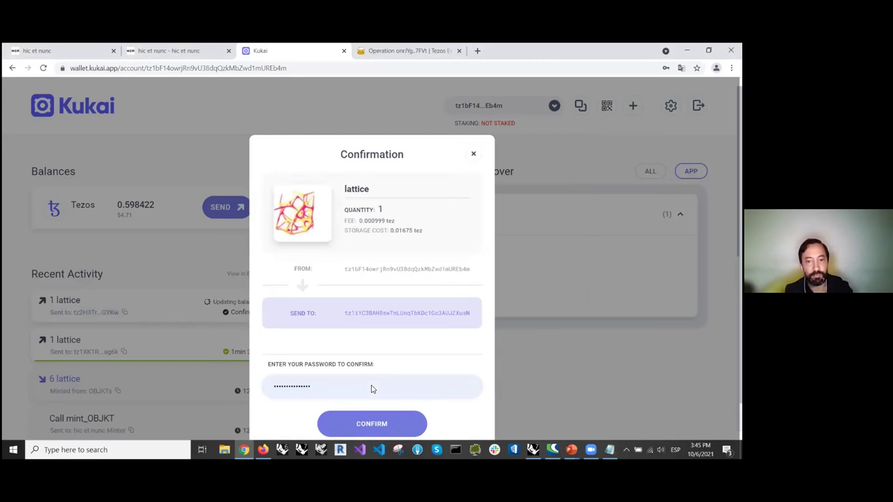
key(alt+Tab)
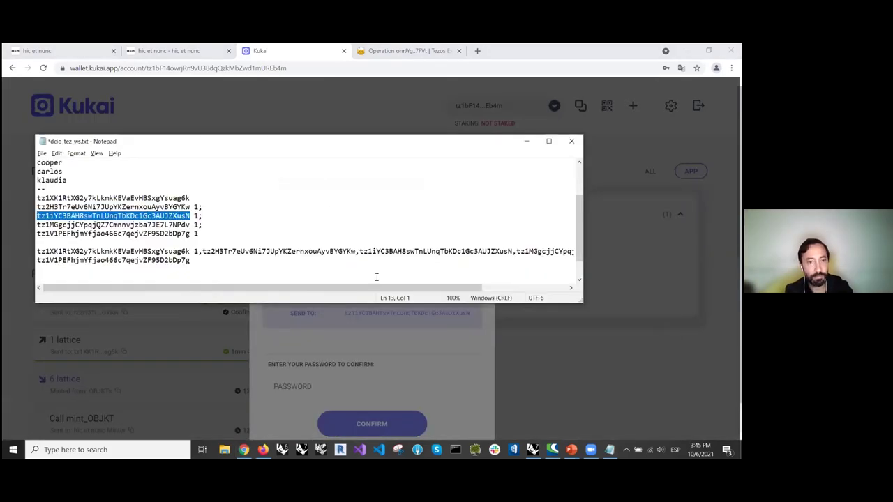
drag(191, 226, 37, 226)
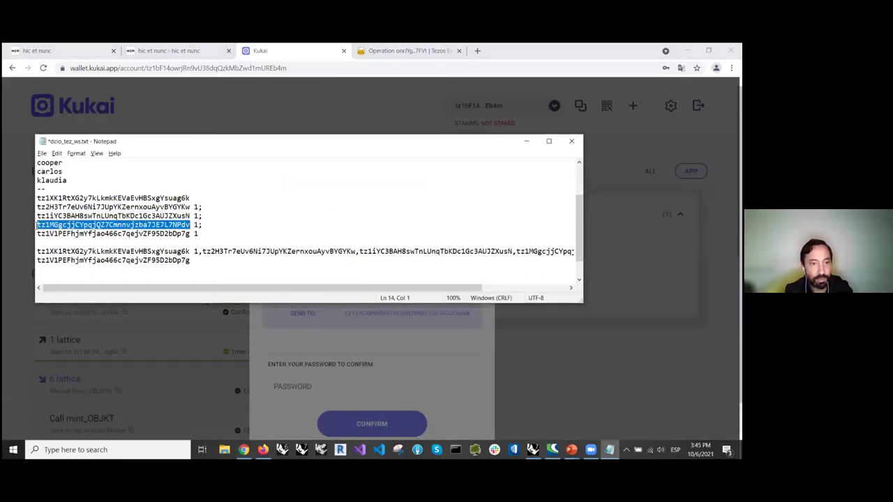
key(alt+Tab)
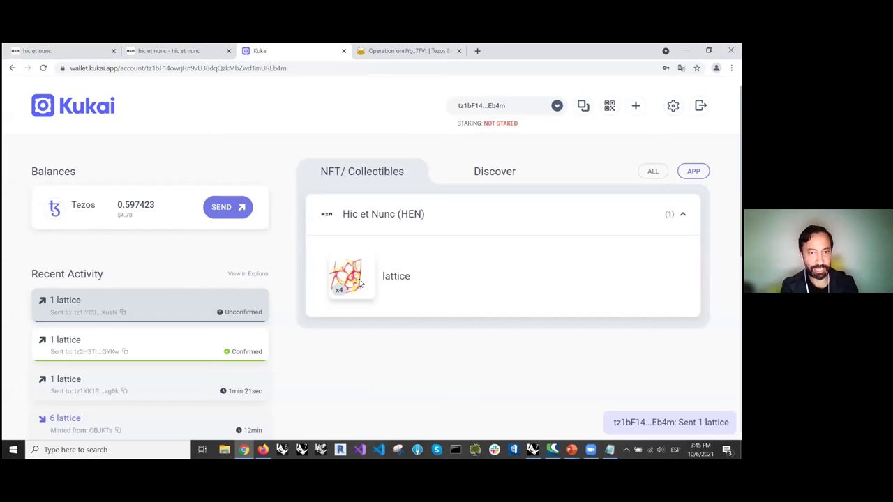
Prepare a lattice send to the fourth recipient with quantity 1 and proceed to confirmation.
click(360, 282)
click(367, 323)
text(1)
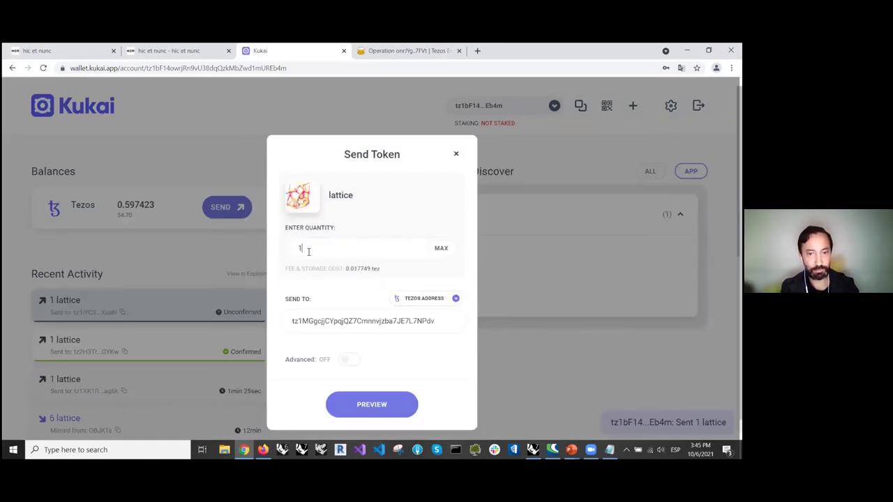
key(Return)
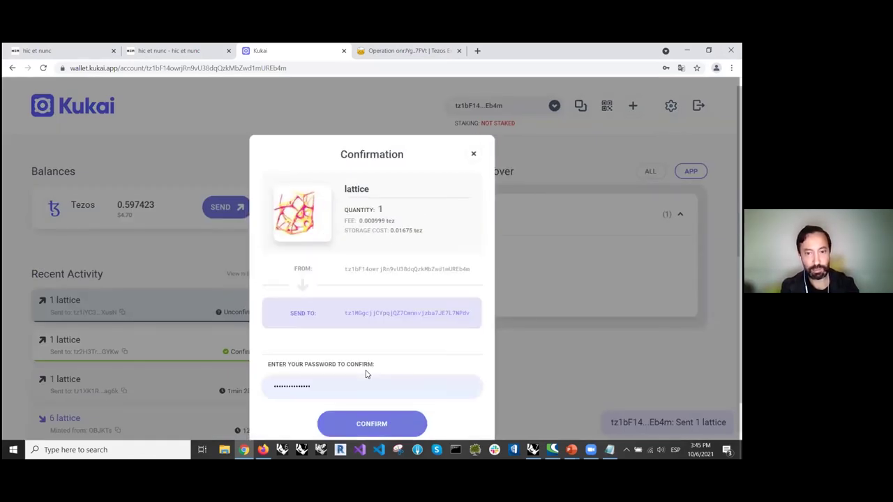
Copy the fifth recipient address from the Notepad list.
key(alt+Tab)
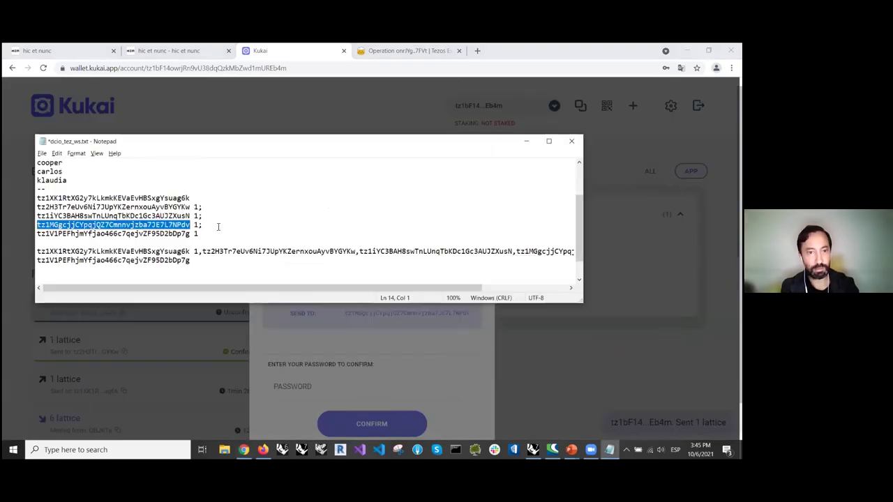
drag(190, 233, 34, 237)
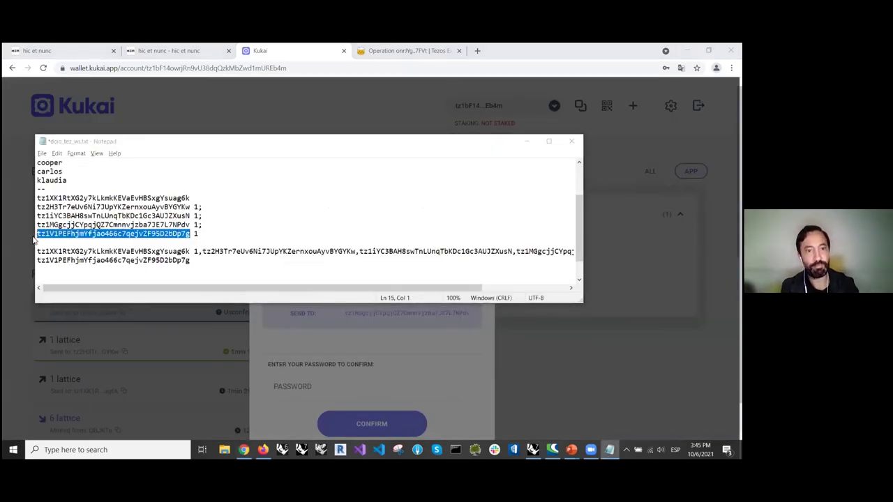
key(alt+Tab)
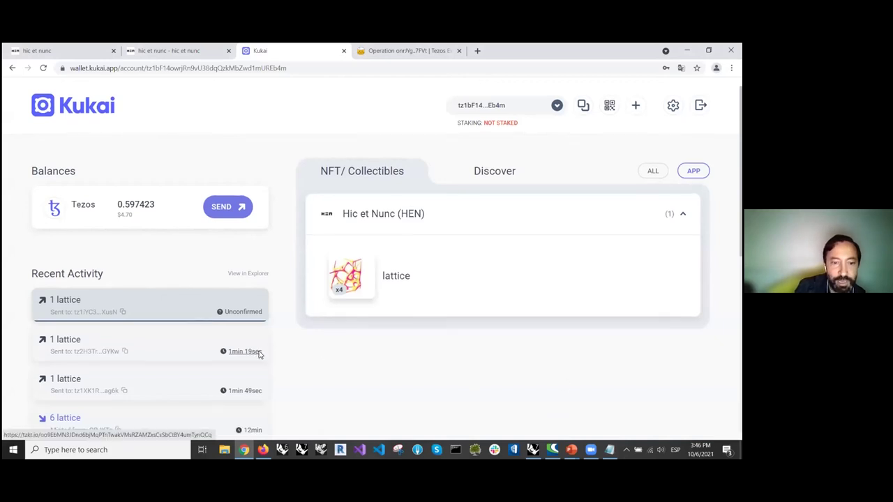
Copy the fifth recipient address and paste it into a new lattice send form.
scroll(259, 355, down, 1)
scroll(259, 355, down, 1)
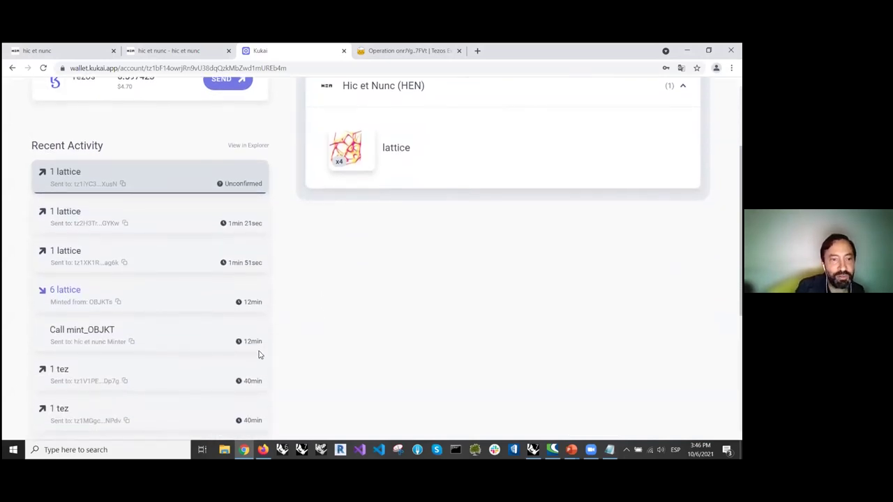
scroll(259, 356, up, 1)
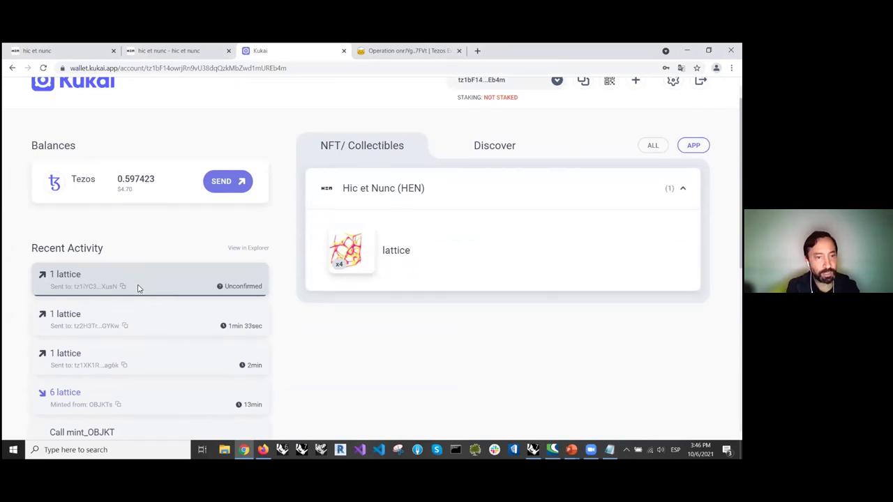
key(alt+Tab)
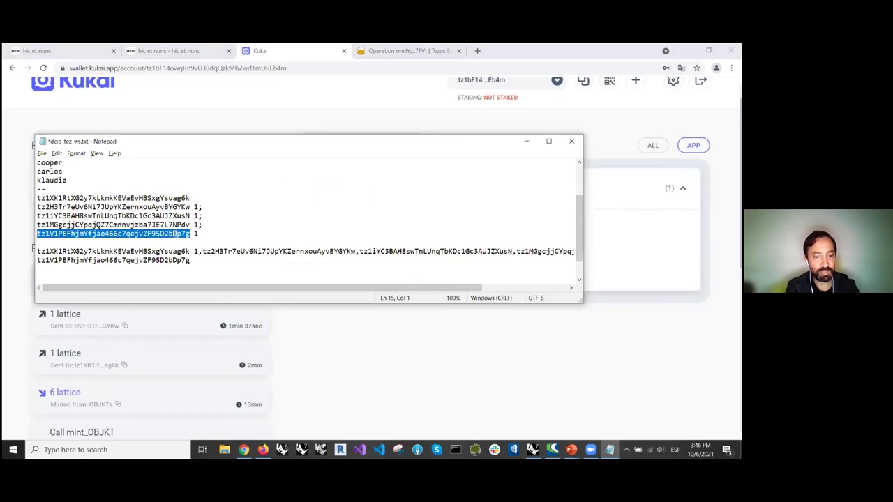
key(alt+Tab)
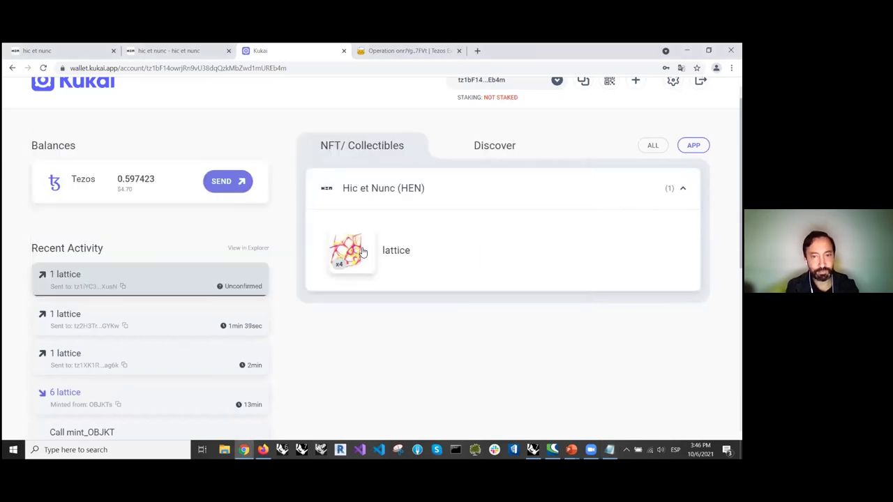
click(381, 252)
click(385, 326)
click(363, 321)
key(ctrl+v)
Set quantity 1, preview and confirm the lattice transfer to the fifth recipient.
click(292, 246)
text(1)
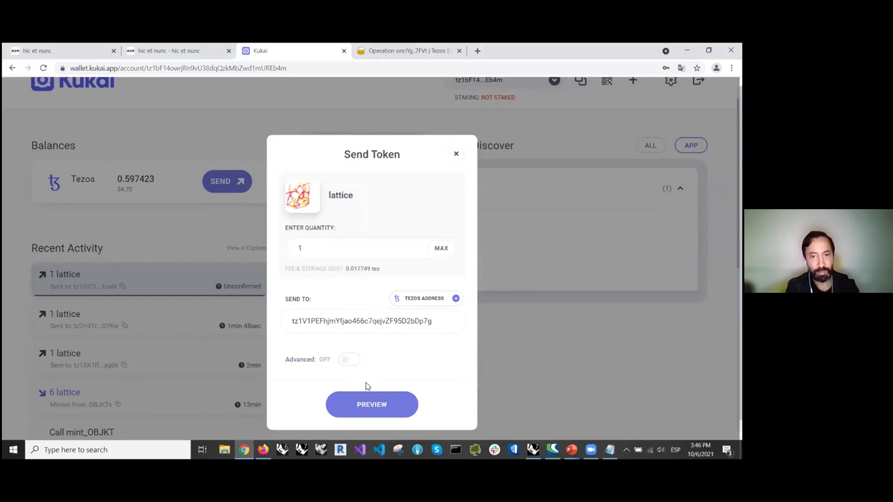
key(Return)
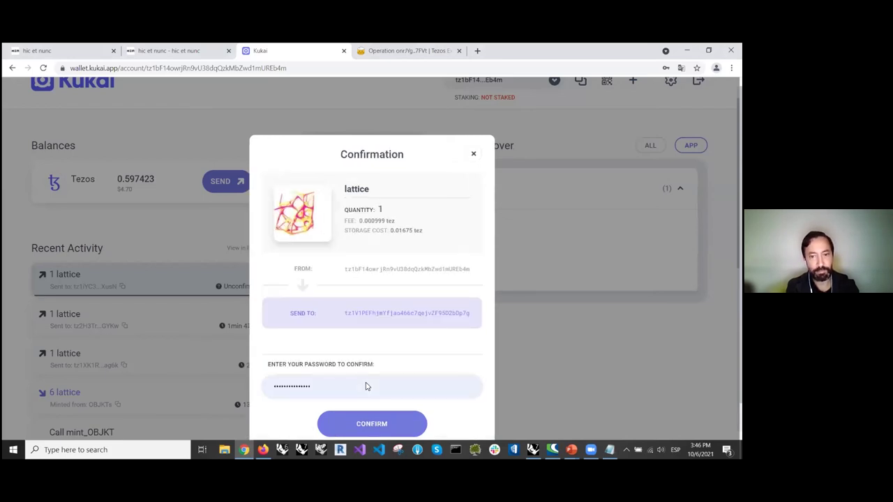
key(Return)
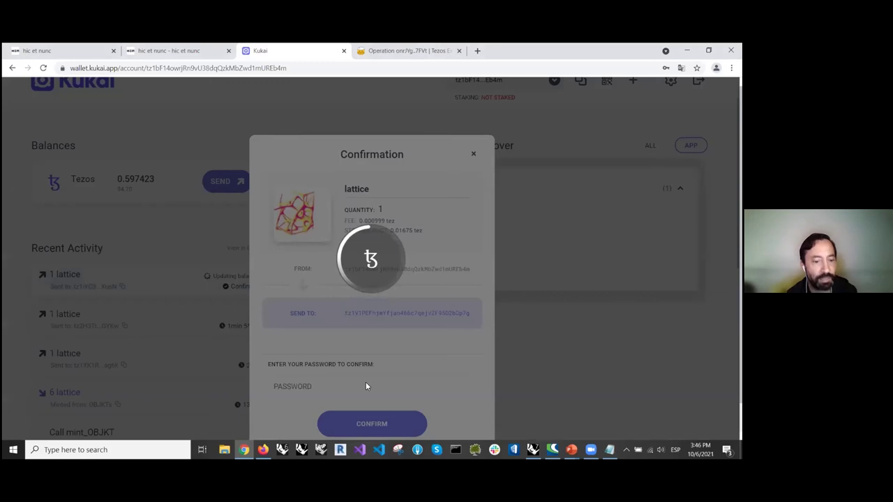
Copy the next recipient's address from line 14 in Notepad.
key(alt+Tab)
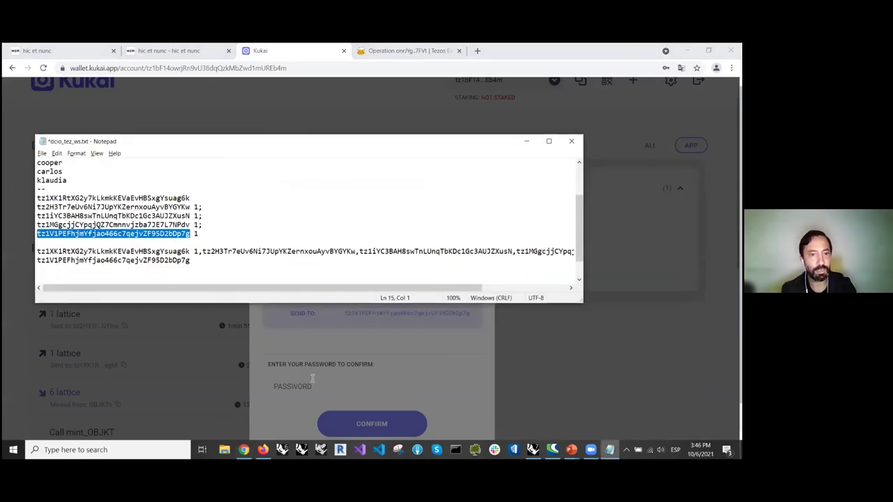
drag(190, 226, 30, 225)
key(ctrl+c)
key(alt+Tab)
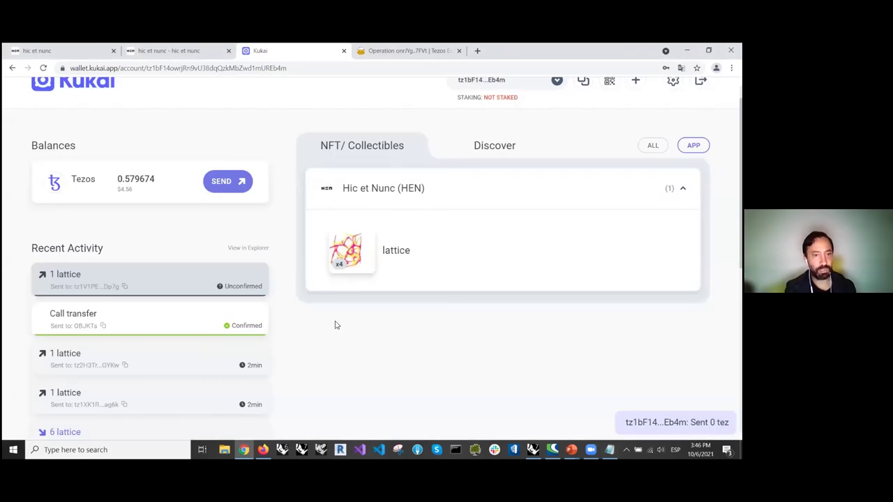
scroll(265, 328, down, 1)
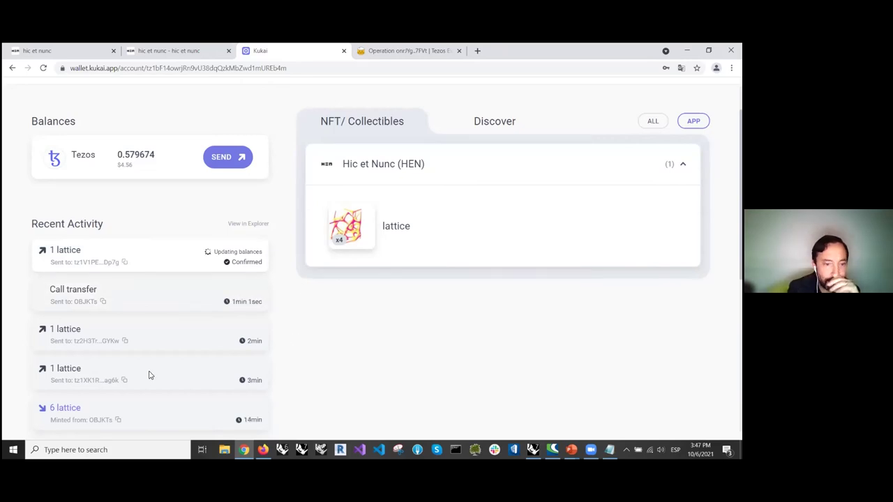
Close the raw JSON view in TzKT, check the account's applied transfers, and return to Kukai.
click(446, 52)
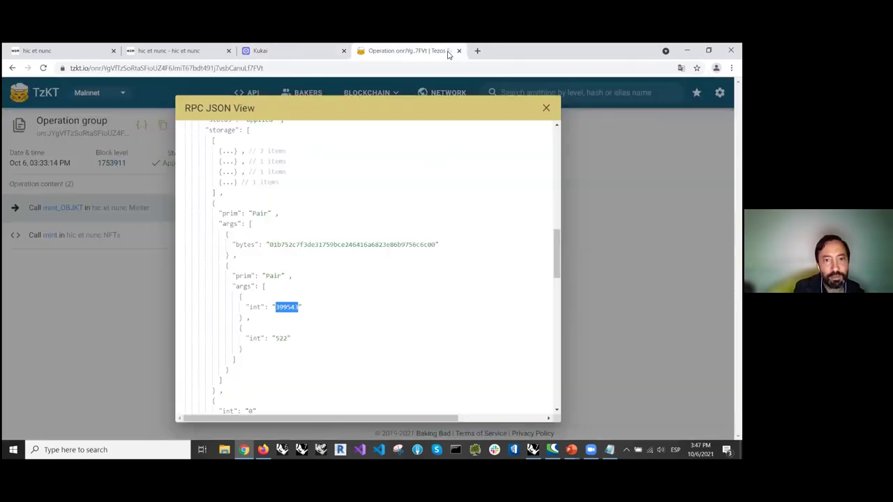
click(546, 108)
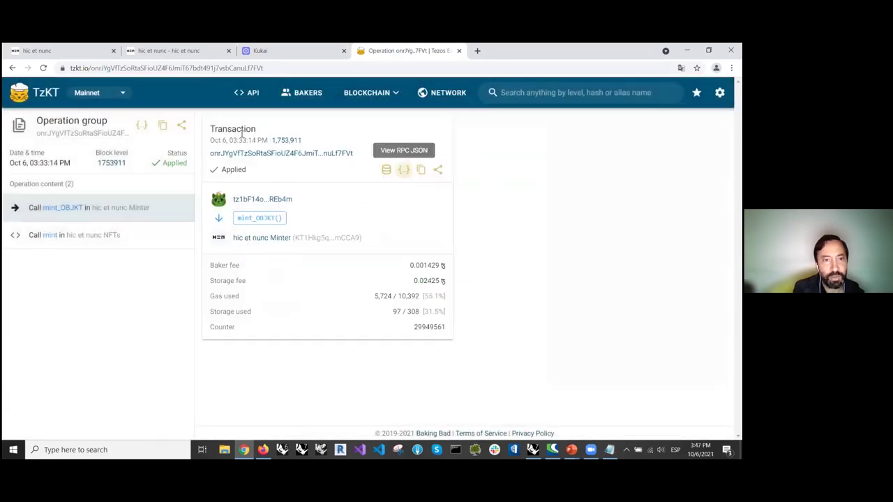
click(11, 68)
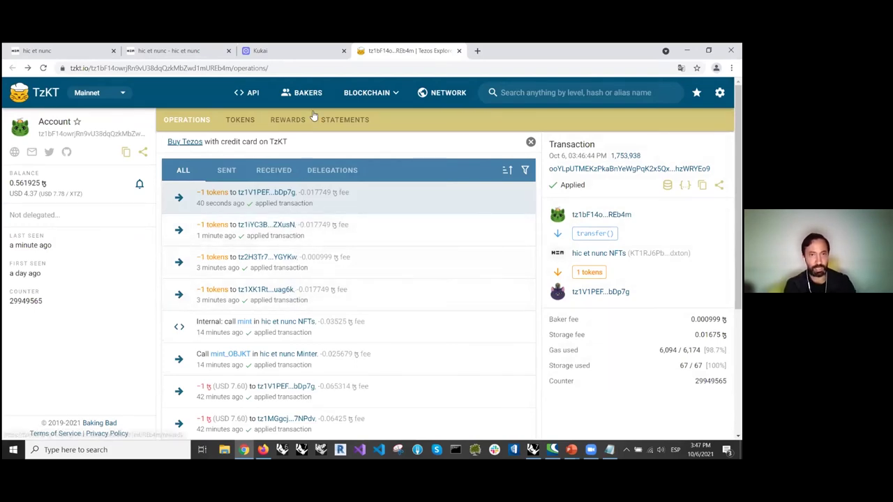
click(281, 53)
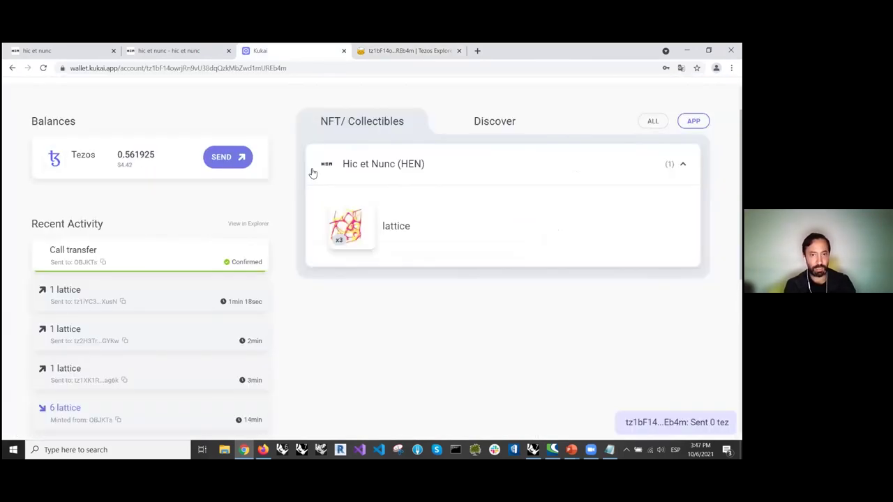
Fill a lattice send form with the next recipient's address and quantity 1, then preview.
click(362, 228)
click(372, 327)
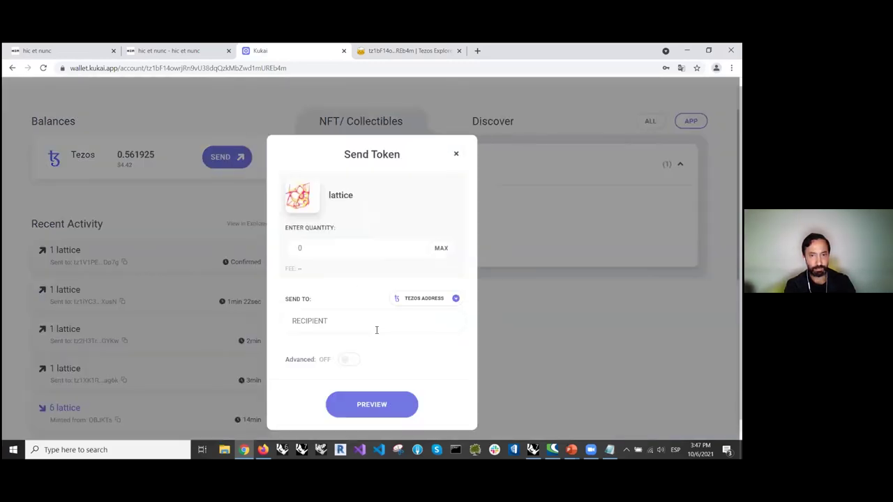
key(ctrl+v)
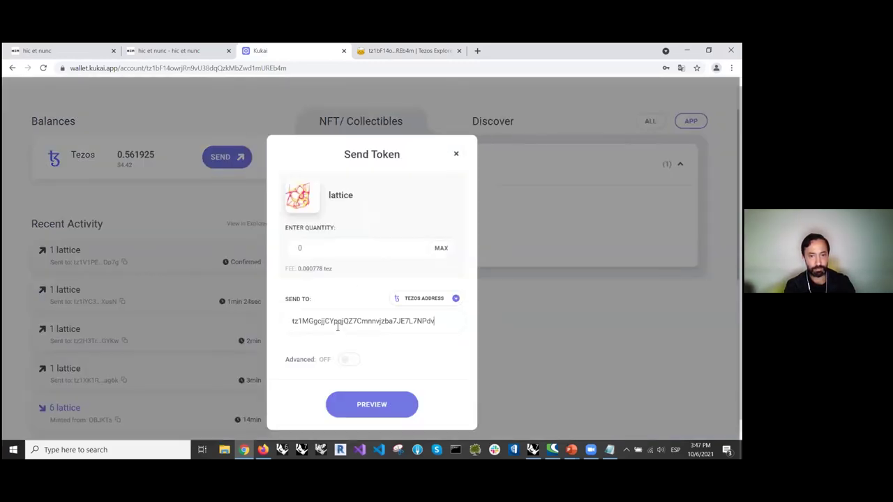
click(298, 249)
text(1)
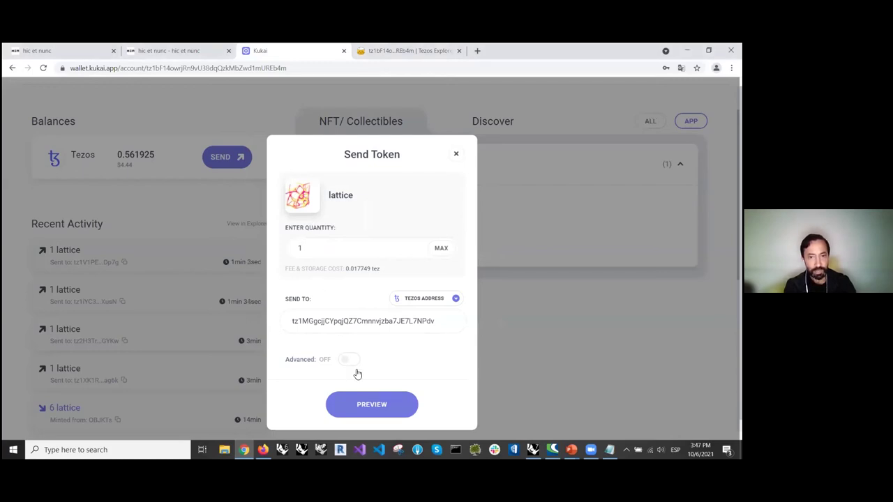
key(Return)
key(Return)
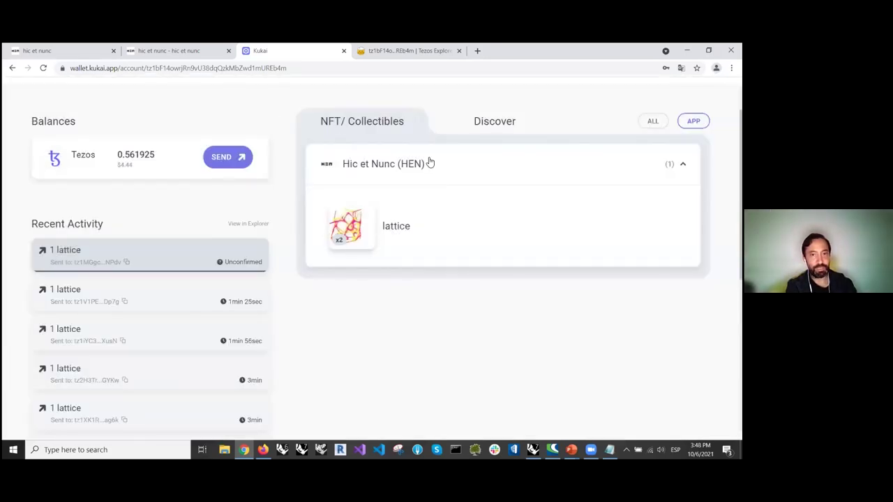
Copy the wallet's own address from the header while the latest transfer confirms.
scroll(435, 168, down, 2)
scroll(434, 167, up, 3)
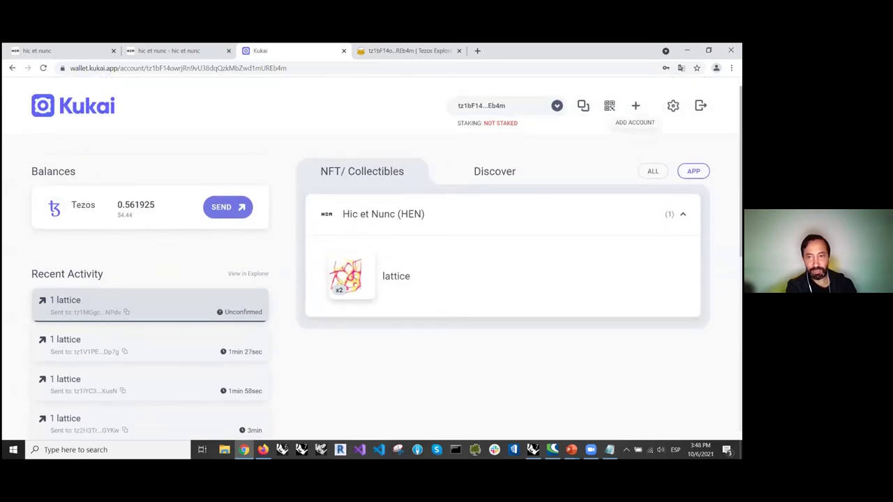
click(583, 105)
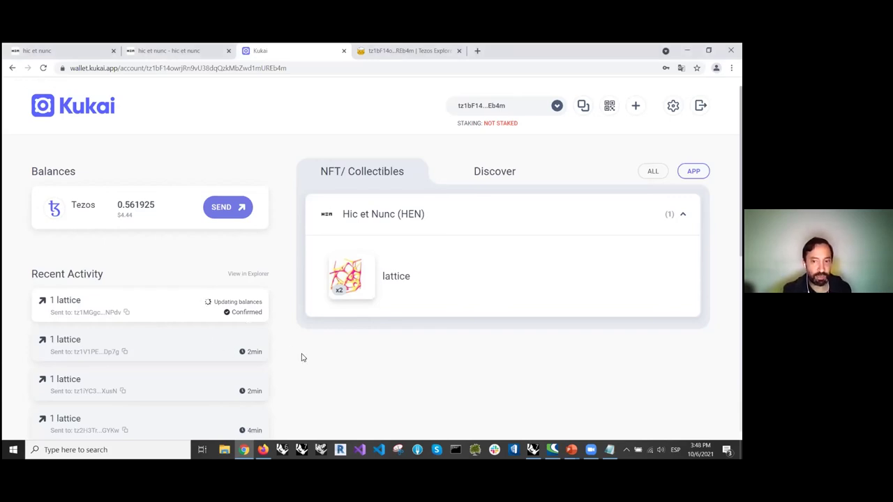
scroll(301, 357, down, 2)
scroll(301, 358, up, 1)
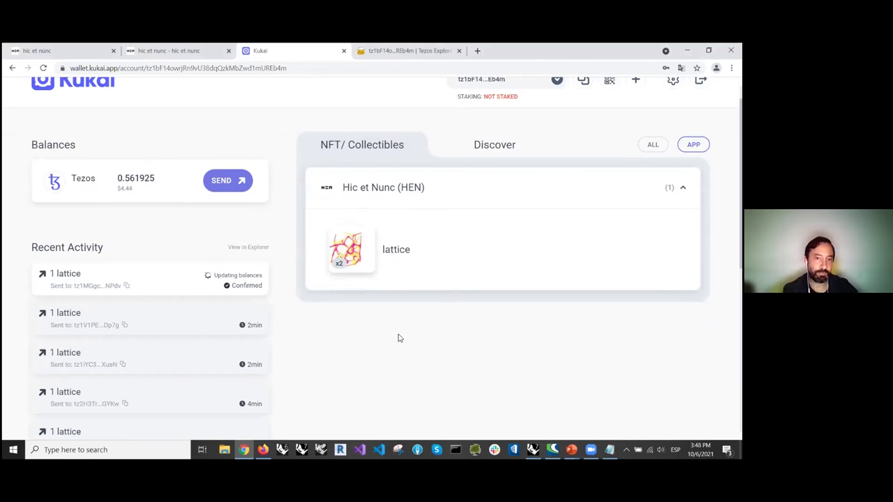
scroll(400, 338, up, 1)
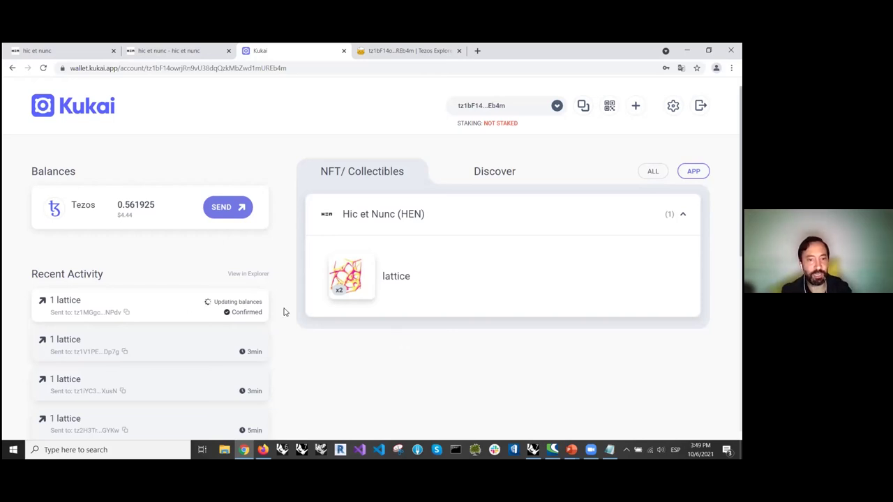
Reload the TzKT account operations to show the latest lattice transfer, then go back to Kukai.
click(438, 59)
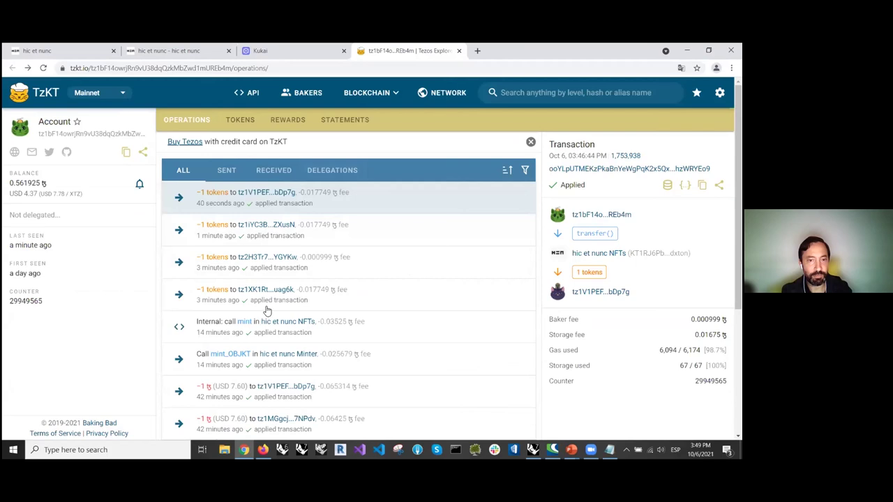
click(44, 67)
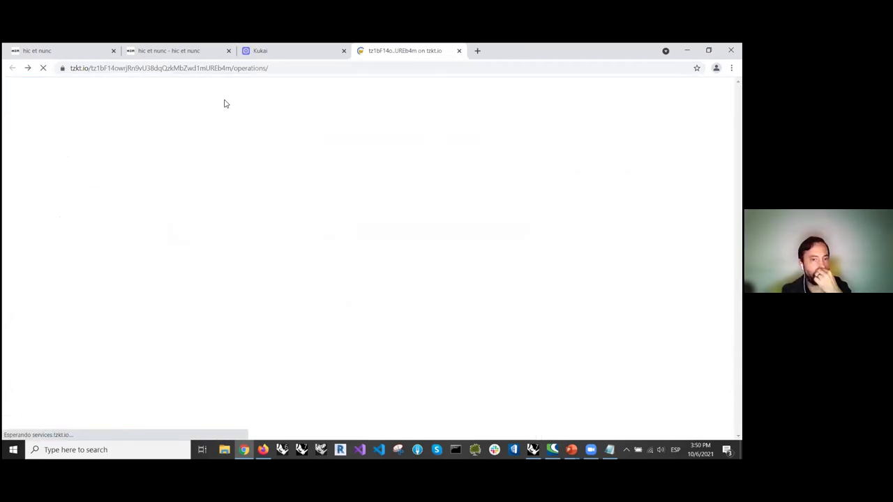
click(274, 52)
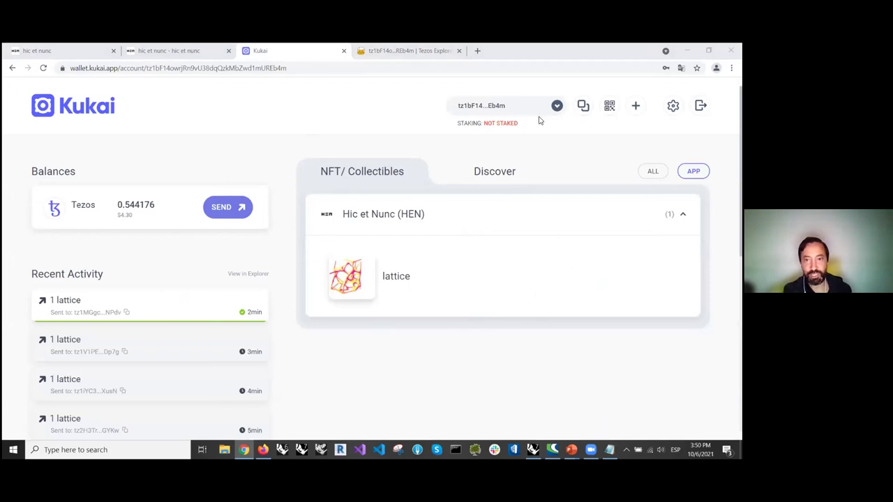
Copy the Kukai wallet's own address using the icon beside the account dropdown.
click(585, 112)
click(585, 108)
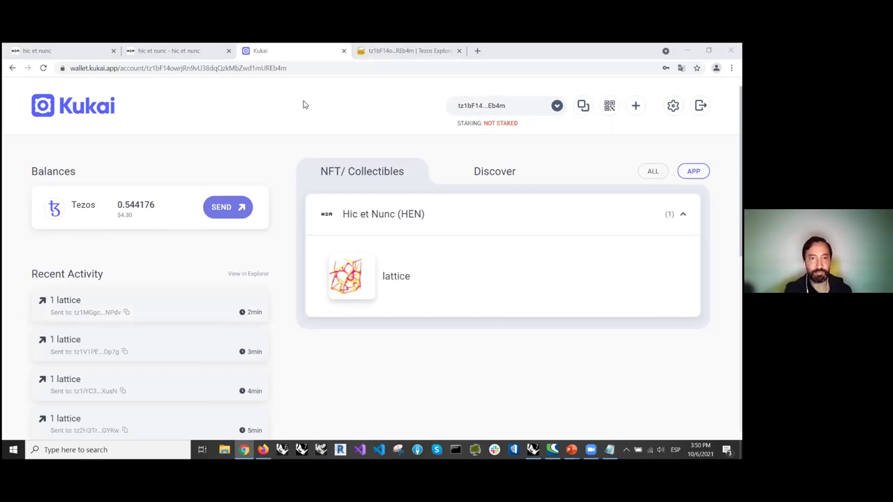
Show the wallet's hic et nunc profile, then return to slide 27, 'creating an NFT'.
click(166, 51)
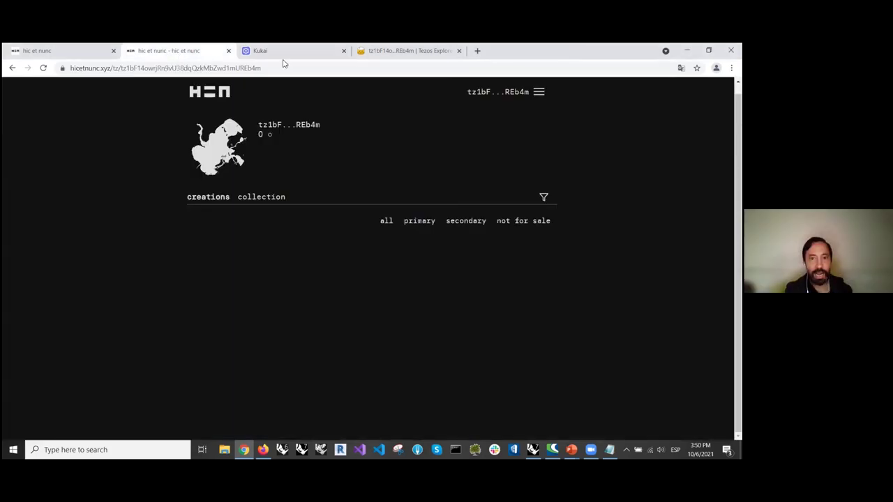
key(alt+Tab)
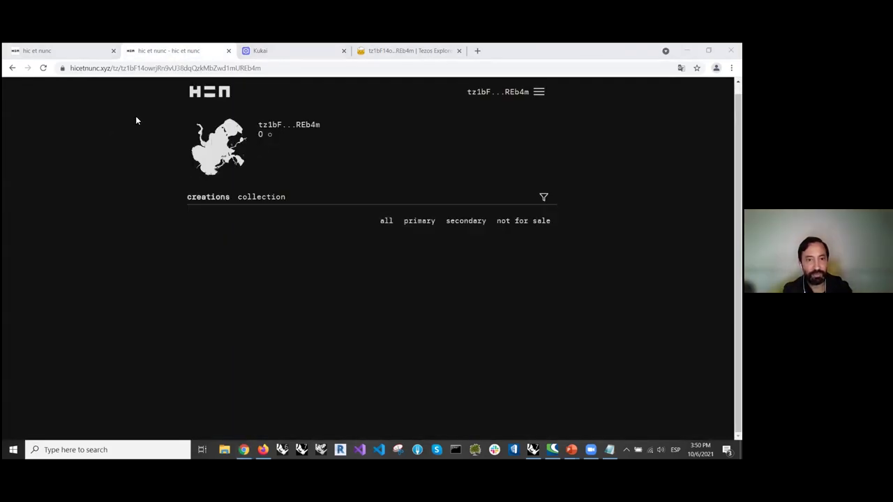
key(alt+Tab)
key(alt+Tab)
key(alt+Tab)
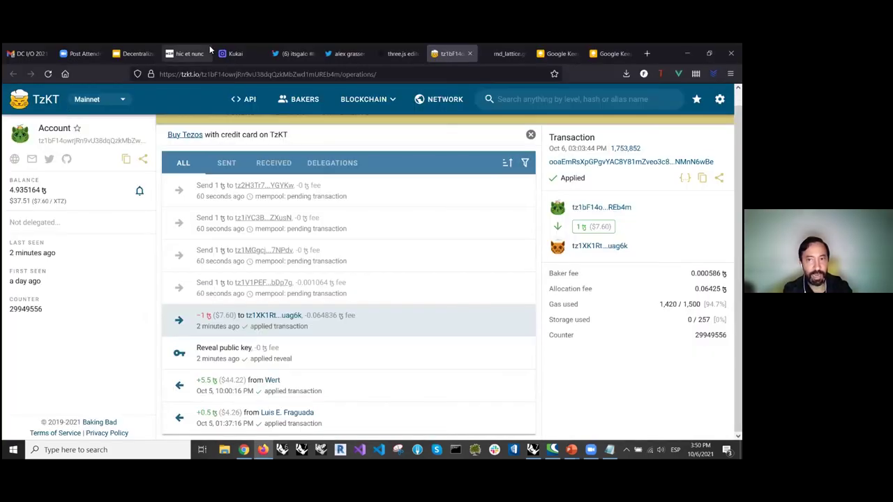
click(136, 53)
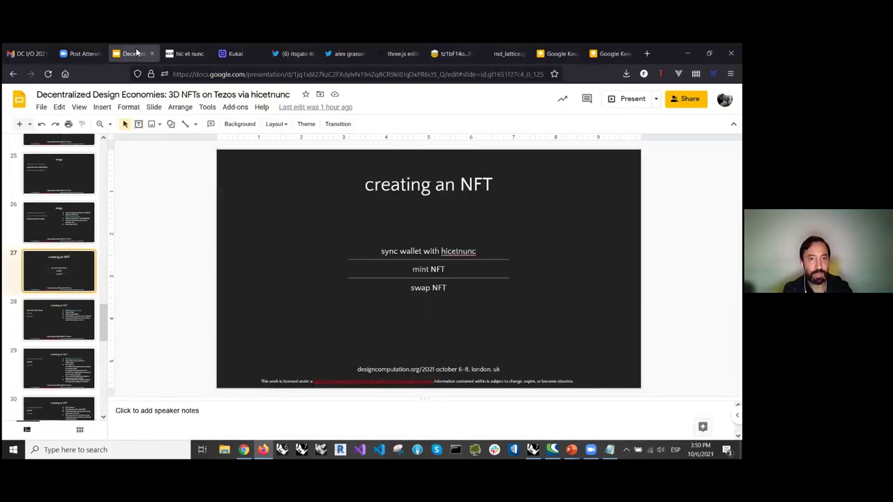